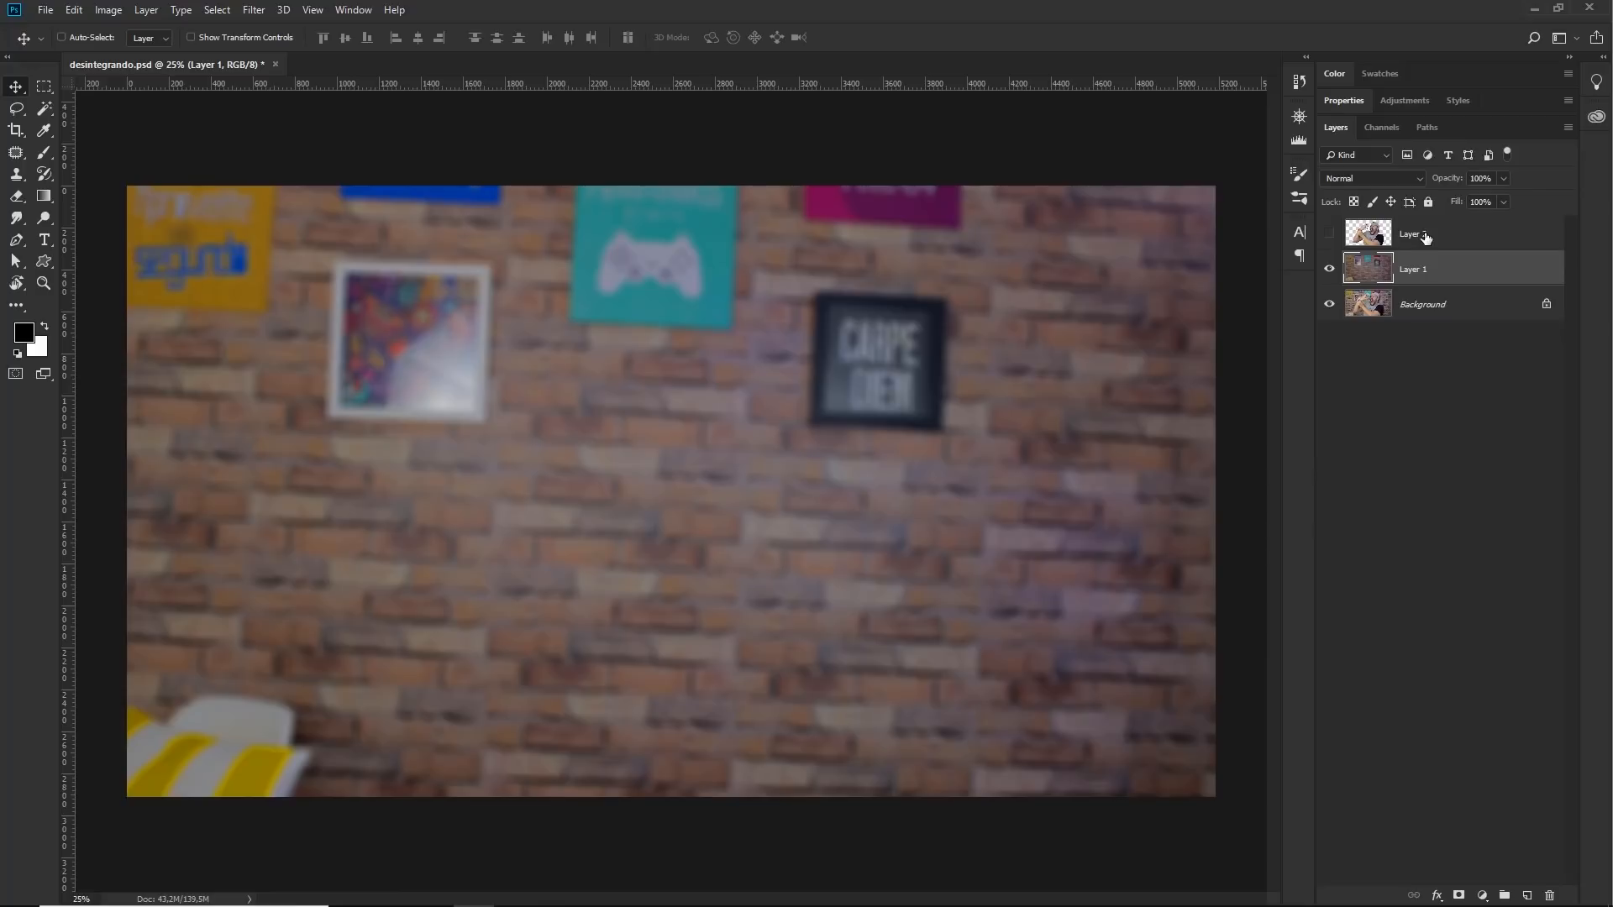
- Show Layer 2 and make it the active layer
left_click(1329, 235)
left_click(1363, 237)
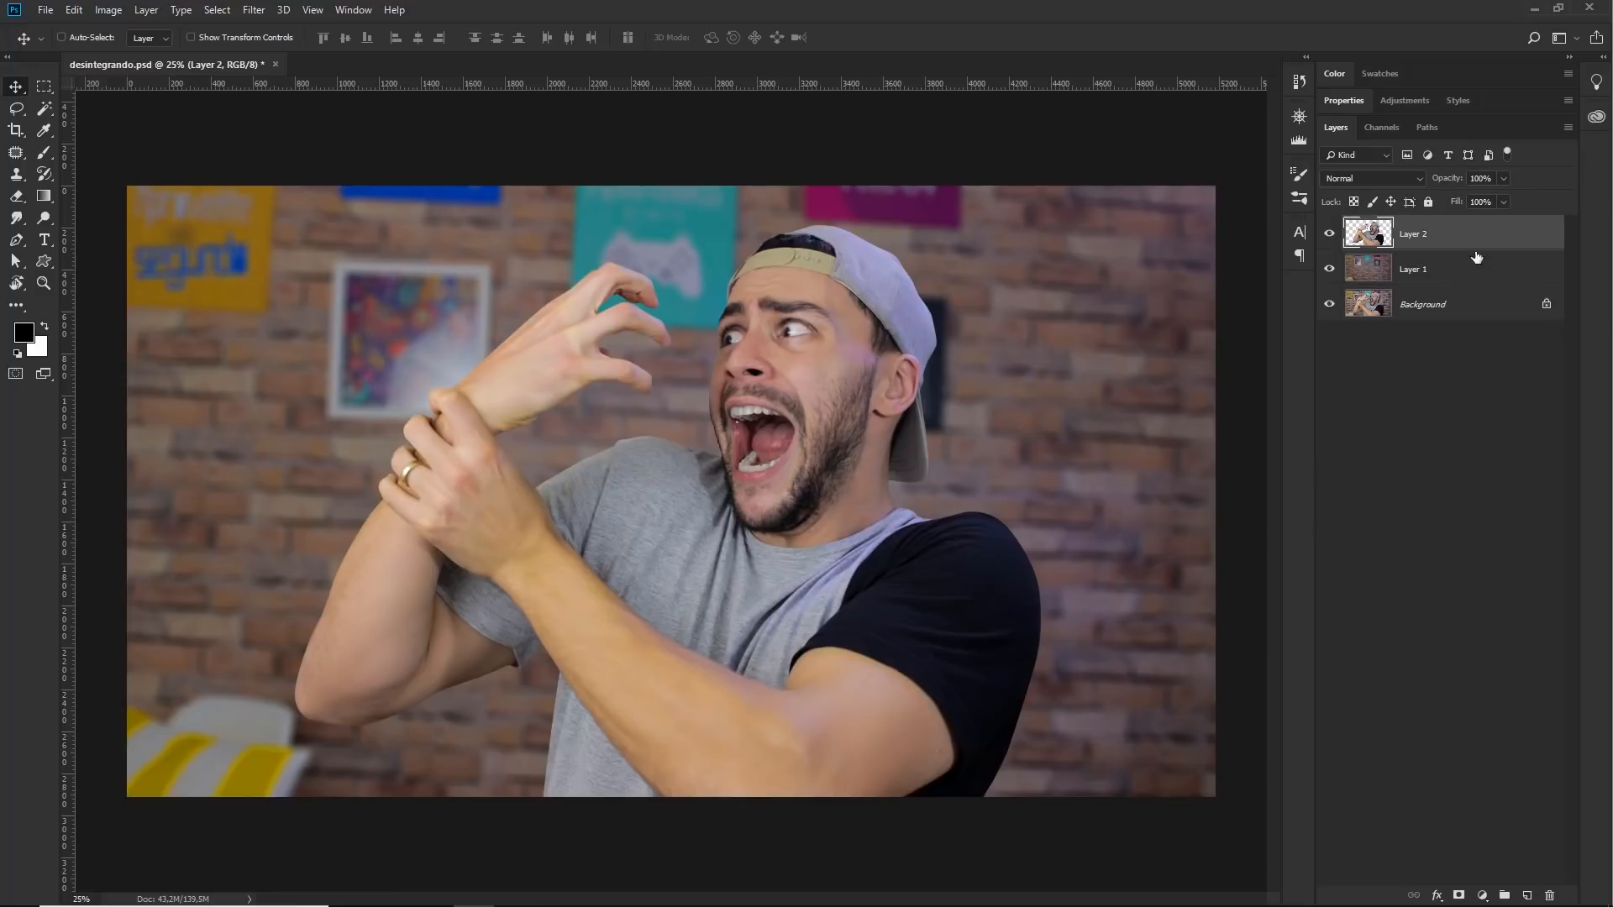
left_click(1329, 235)
left_click(1329, 235)
left_click_drag(840, 411, 754, 294)
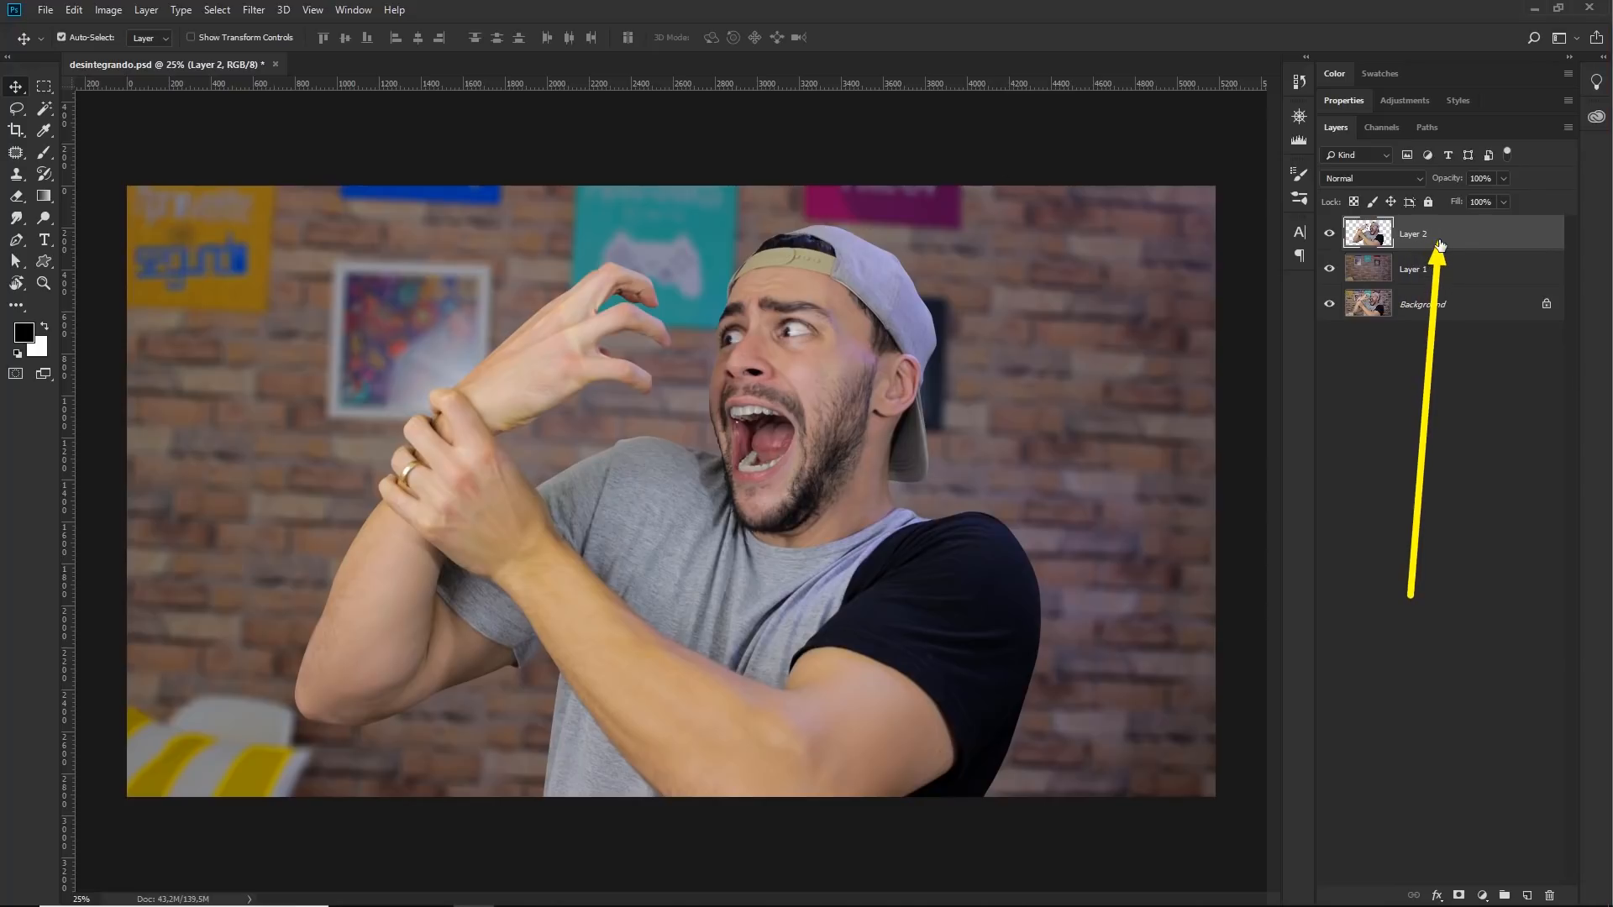
- Open the Liquify filter on Layer 2 and set the brush size to 1505
left_click(255, 11)
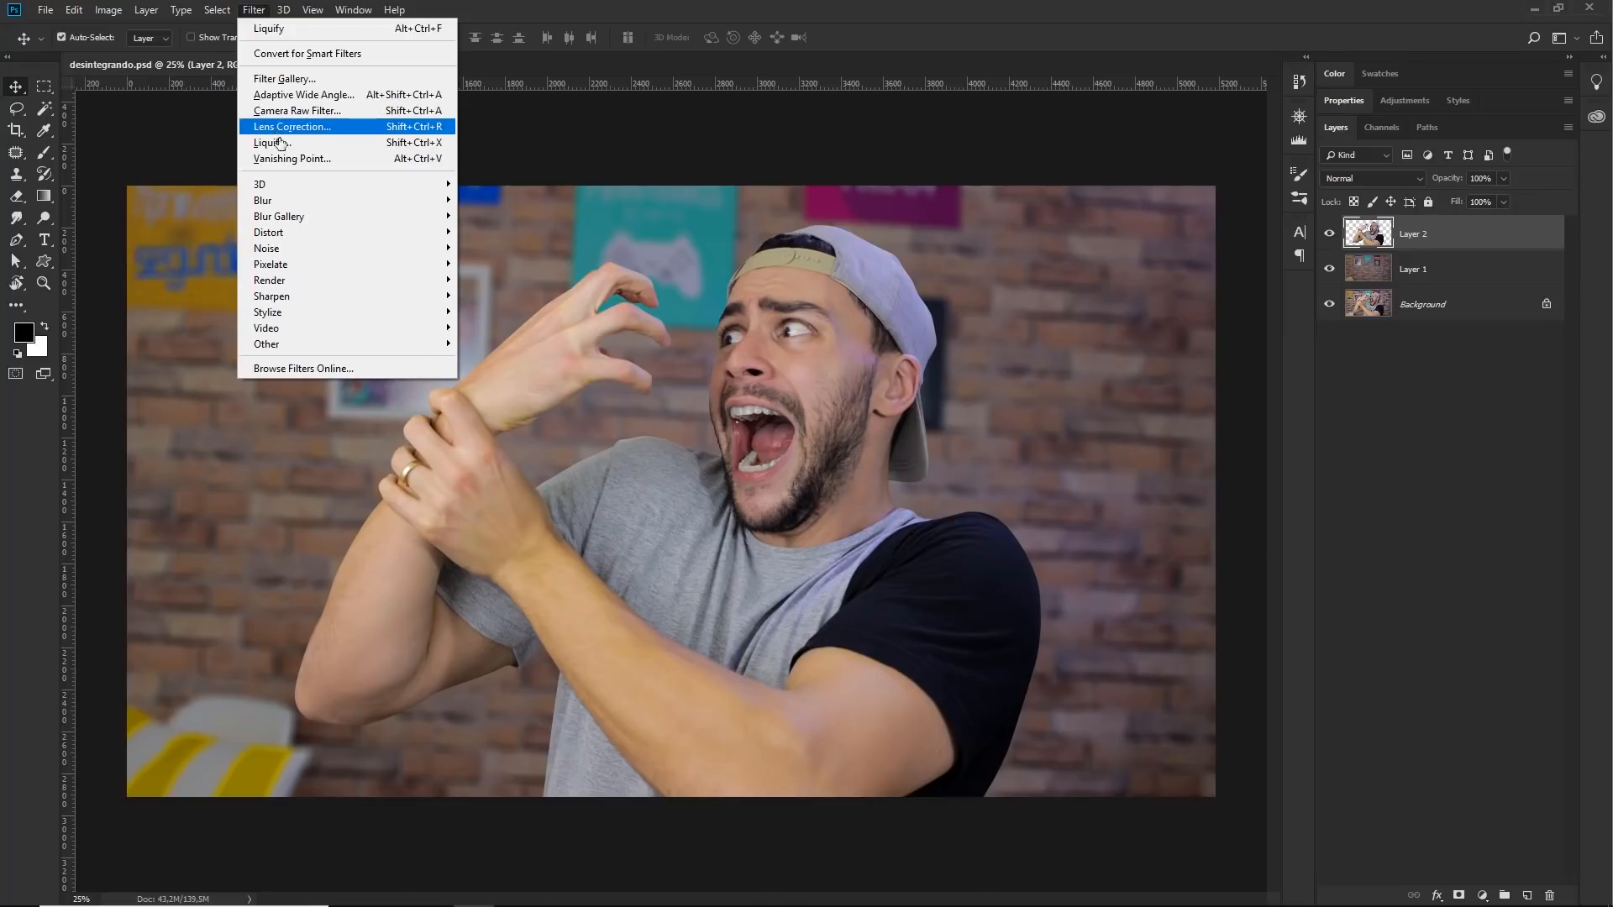
left_click(917, 214)
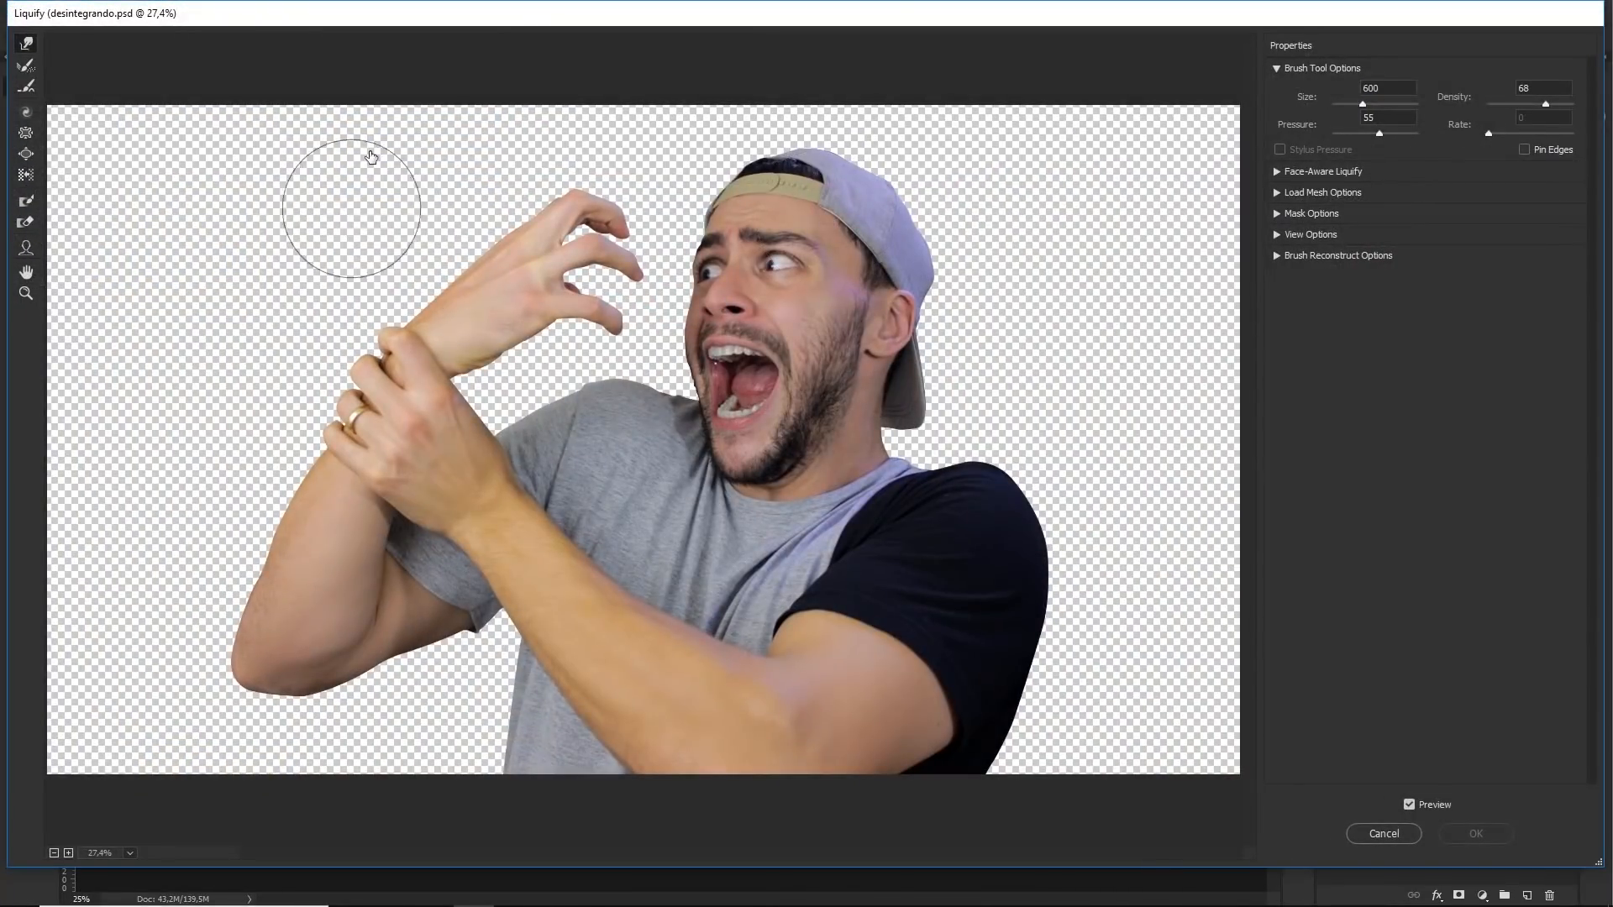
key("alt")
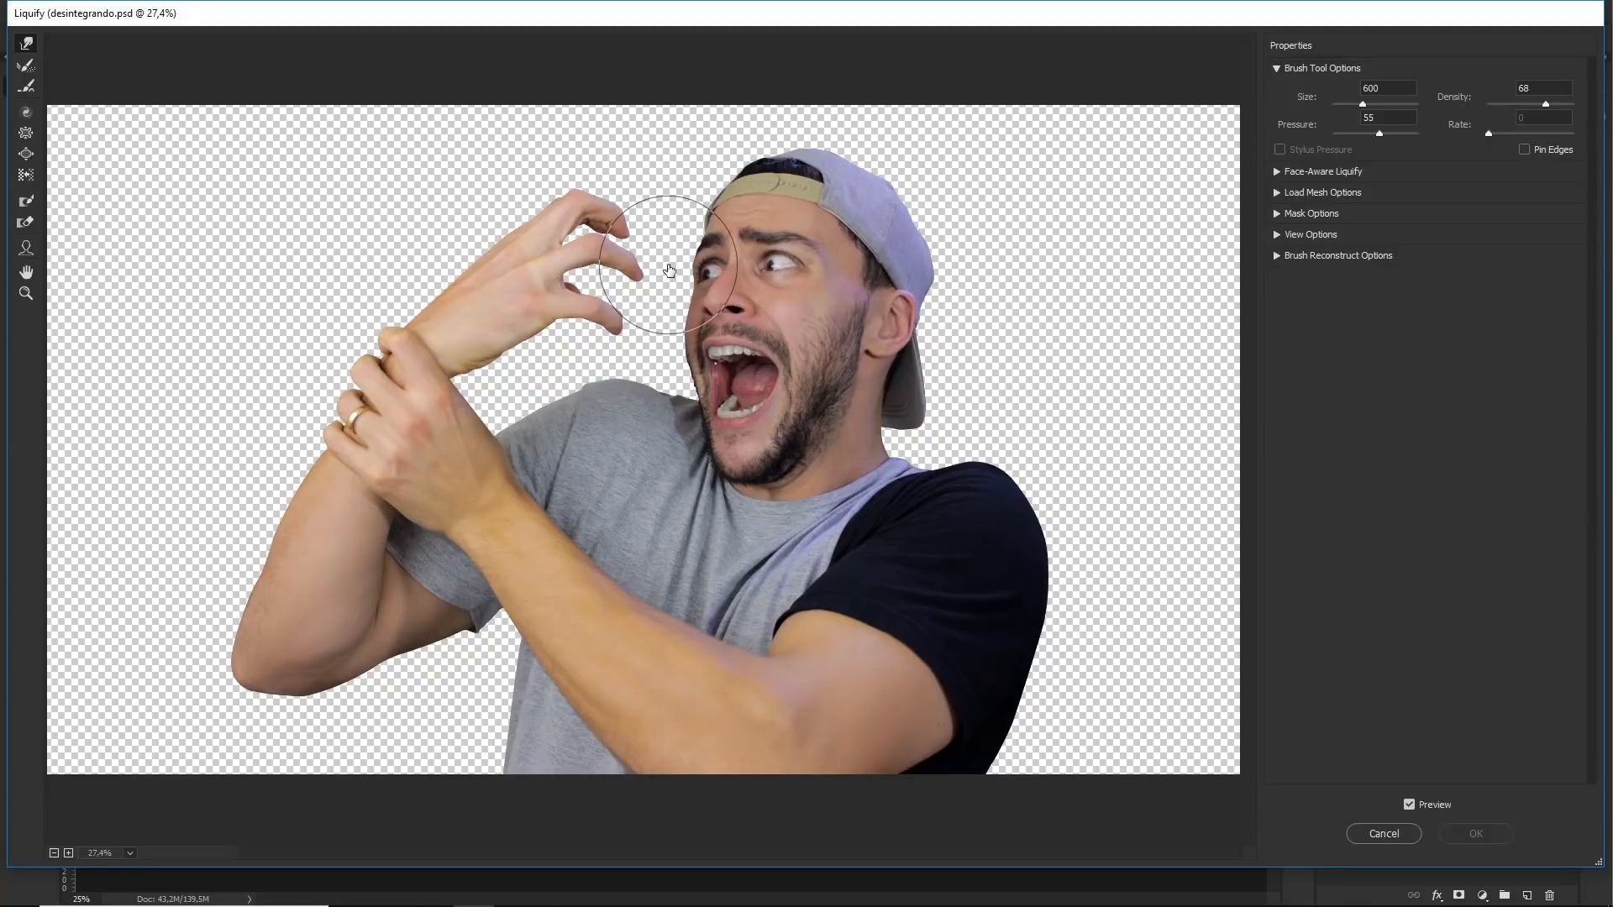
key("alt")
left_click_drag(1363, 103, 1373, 106)
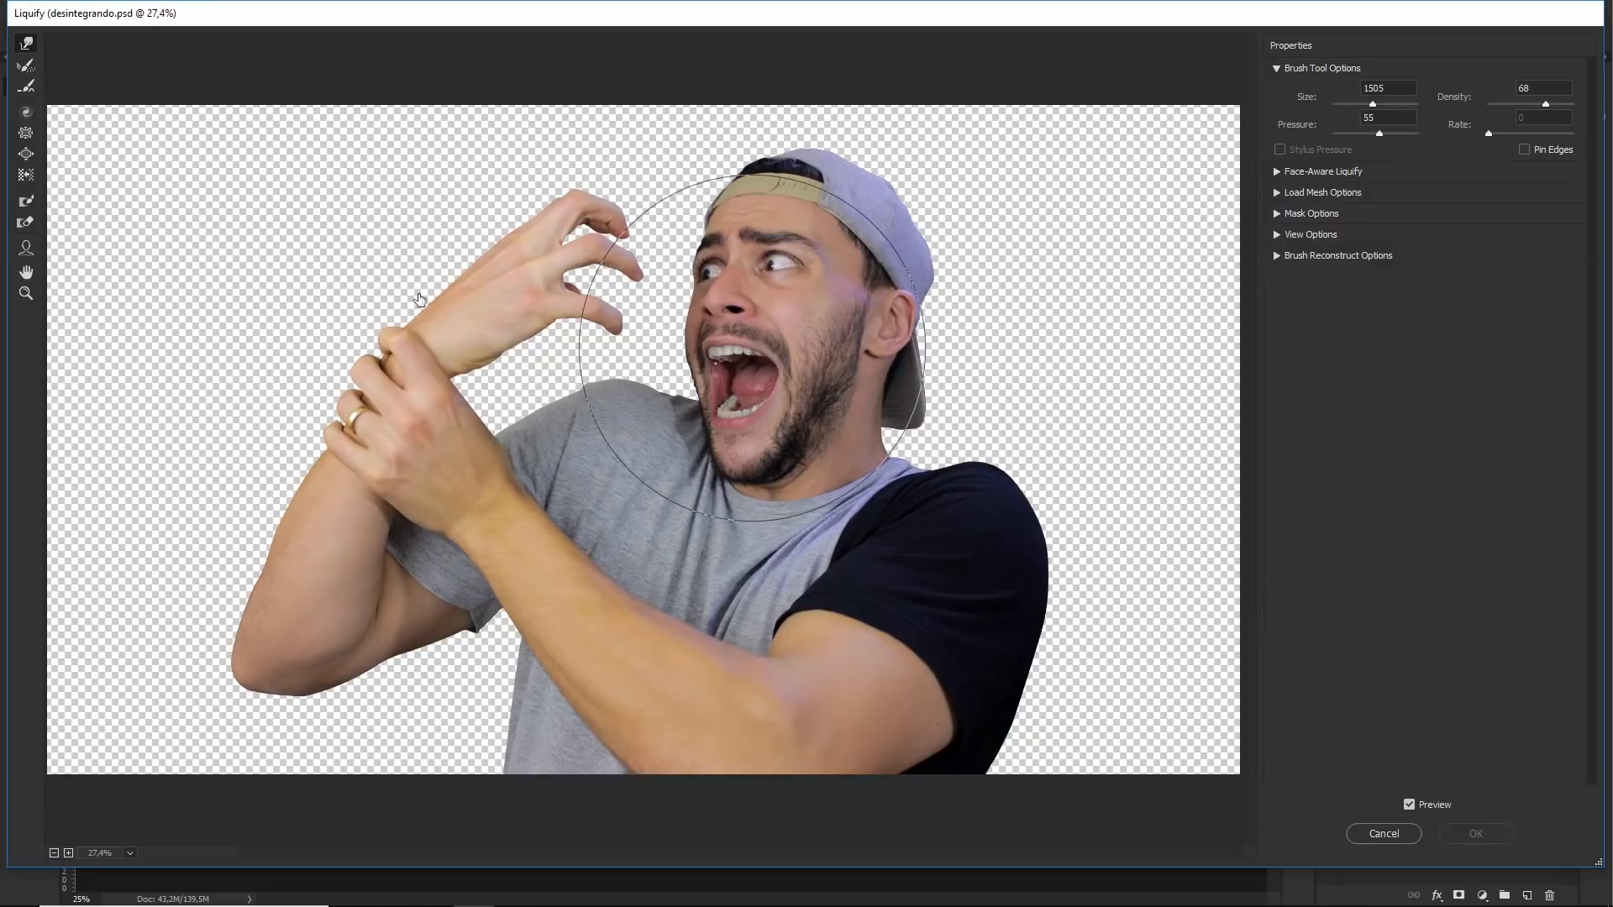
- Warp the raised wrist and the bent forearm outward, away from the body, with the large brush
mouse_move(452, 264)
left_mouse_down()
mouse_move(367, 188)
mouse_move(256, 173)
mouse_move(378, 205)
mouse_move(266, 197)
left_mouse_up()
mouse_move(306, 490)
left_mouse_down()
mouse_move(170, 468)
mouse_move(209, 499)
mouse_move(229, 554)
mouse_move(184, 565)
mouse_move(602, 337)
mouse_move(409, 413)
mouse_move(281, 439)
mouse_move(259, 505)
left_mouse_up()
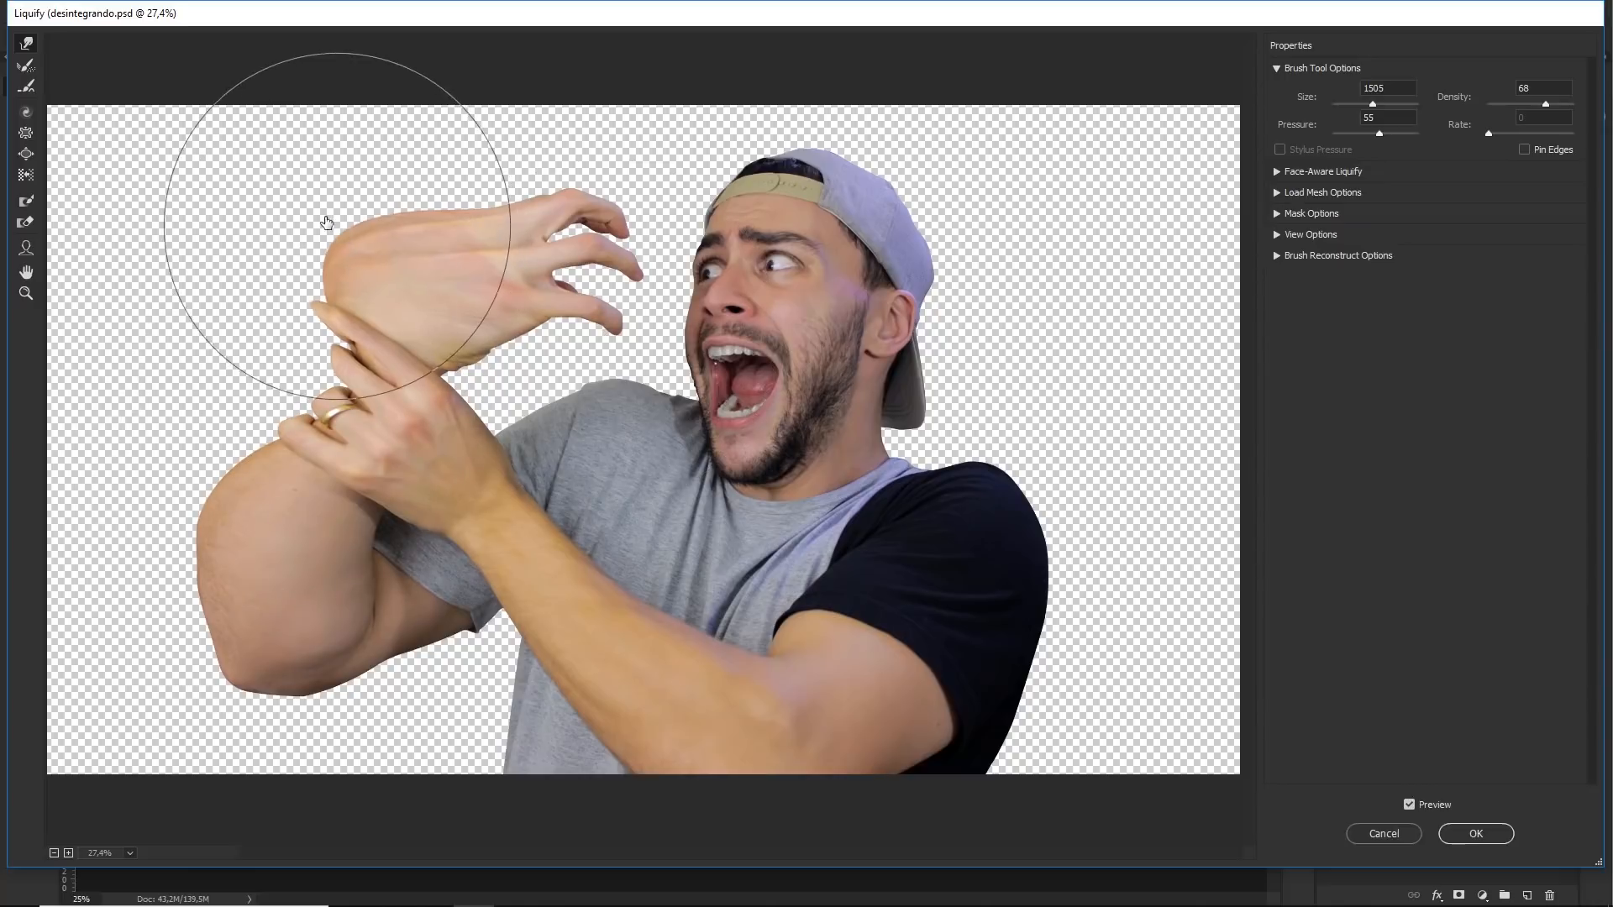
left_click_drag(331, 223, 309, 215)
left_click_drag(187, 588, 174, 594)
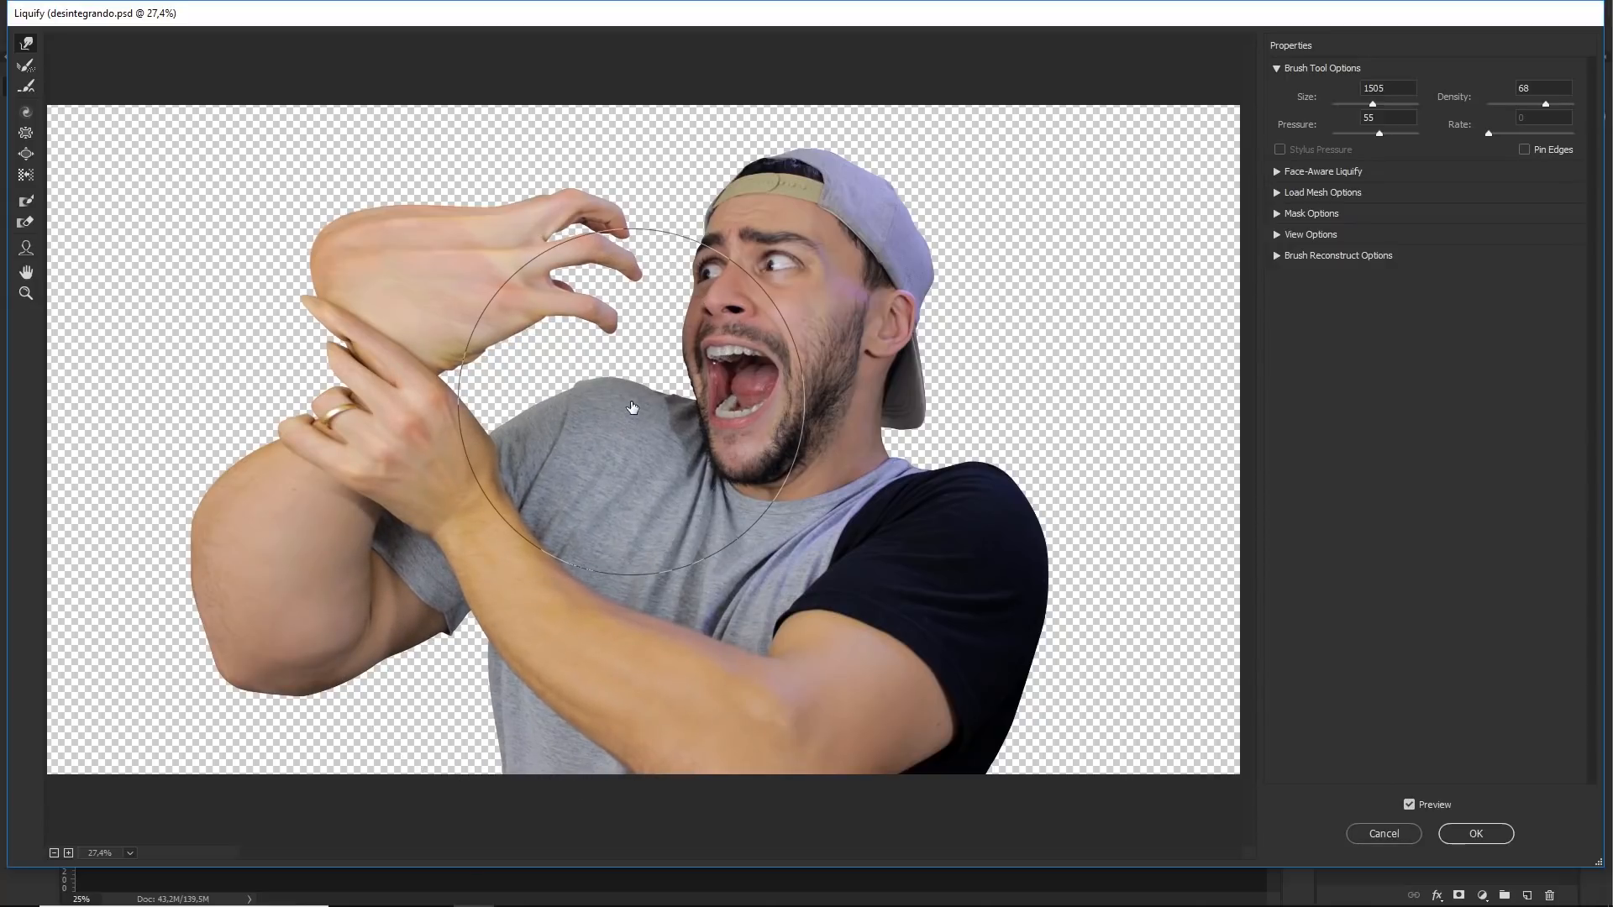
- Set the Liquify brush size to 418 and pull the wrist corner, forearm edge, gripping fingers and shoulder further outward
left_click_drag(1373, 104, 1353, 109)
key("alt")
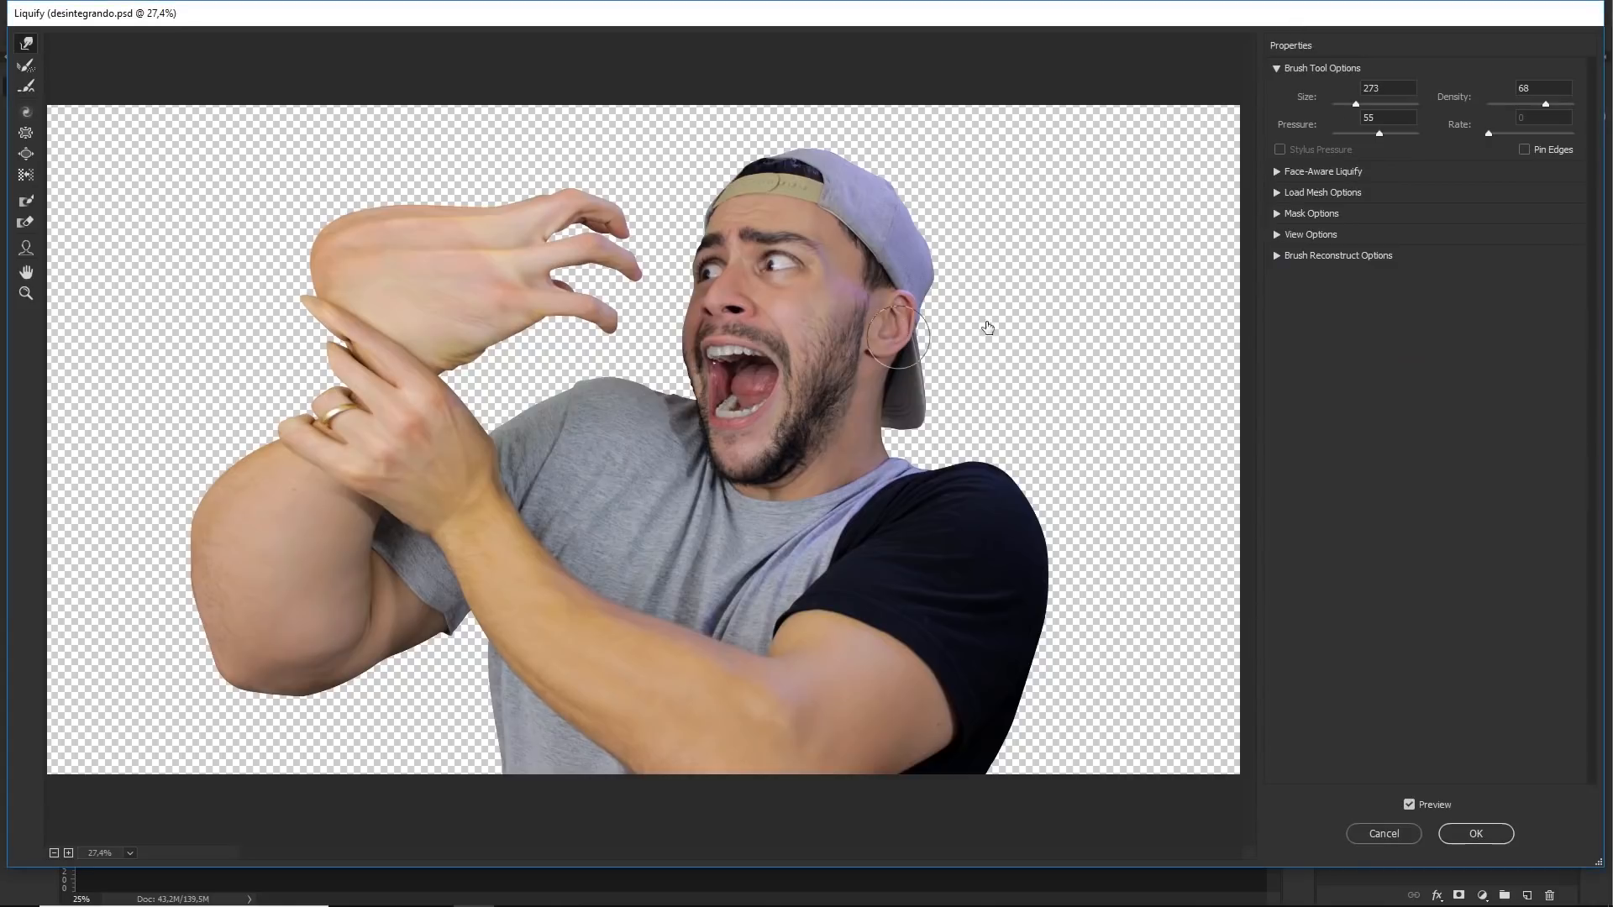
left_click_drag(1356, 106, 1360, 106)
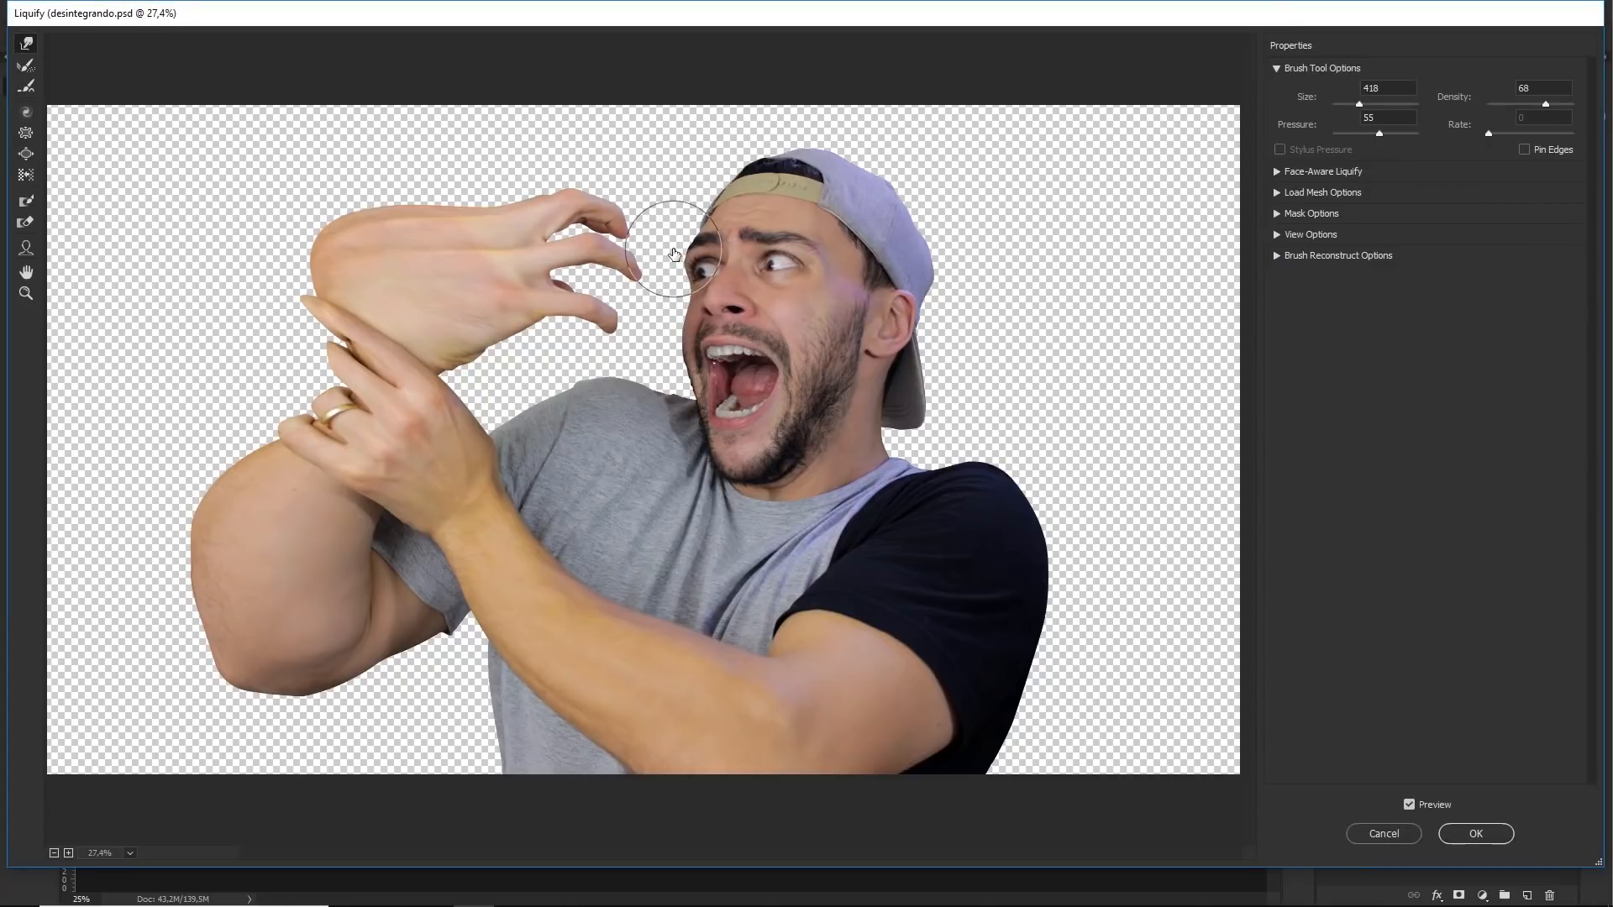
mouse_move(463, 236)
left_mouse_down()
mouse_move(361, 215)
mouse_move(317, 260)
mouse_move(316, 209)
mouse_move(285, 212)
left_mouse_up()
mouse_move(230, 456)
left_mouse_down()
mouse_move(159, 488)
mouse_move(198, 571)
mouse_move(151, 576)
left_mouse_up()
left_click_drag(309, 417, 289, 406)
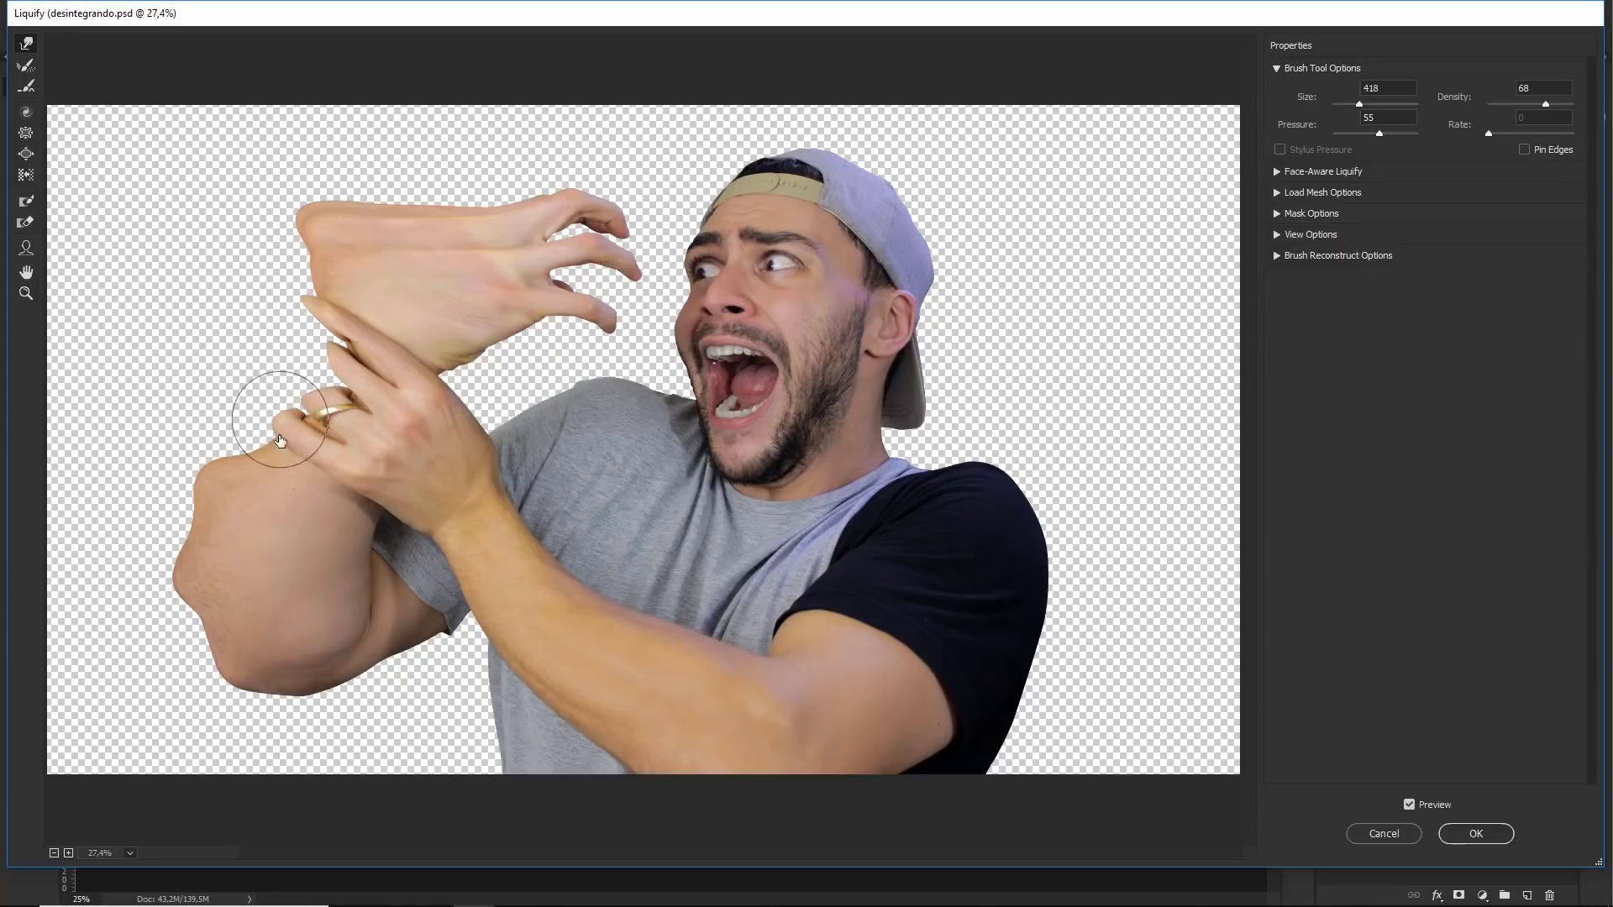
left_click_drag(288, 313, 284, 296)
left_click_drag(562, 391, 550, 374)
- Set the Liquify brush size to 91, pull out small points on the face edge and wrist corner, and apply the filter
left_click_drag(1356, 108, 1347, 107)
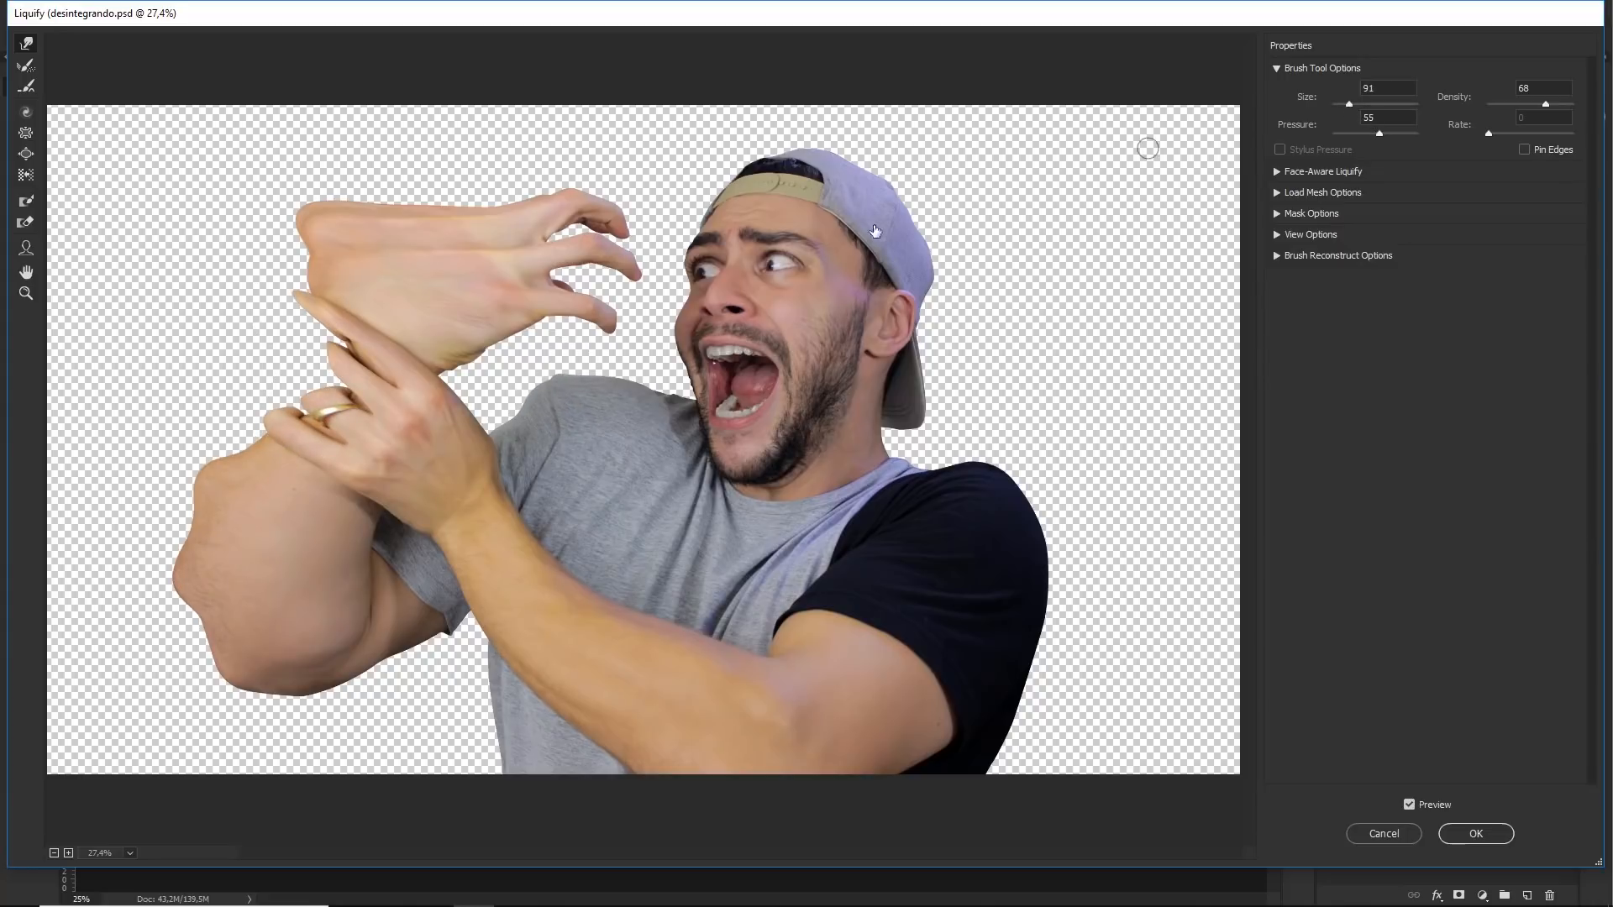
mouse_move(685, 256)
left_mouse_down()
mouse_move(688, 296)
mouse_move(687, 316)
mouse_move(667, 310)
mouse_move(669, 354)
left_mouse_up()
mouse_move(295, 212)
left_mouse_down()
mouse_move(255, 192)
mouse_move(284, 205)
left_mouse_up()
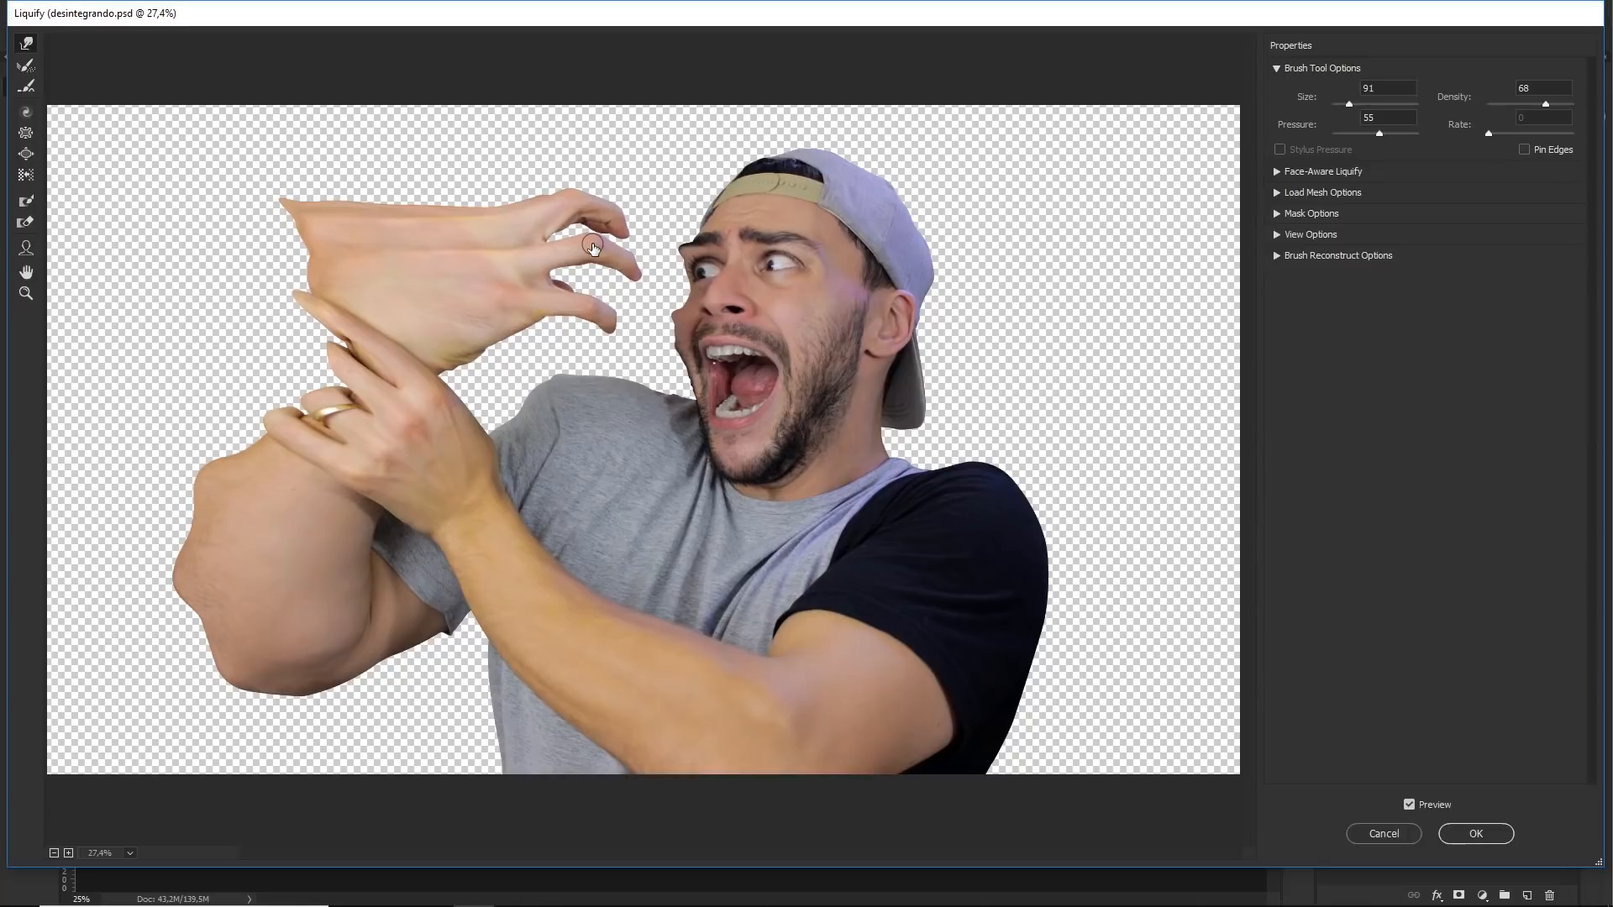
key("alt")
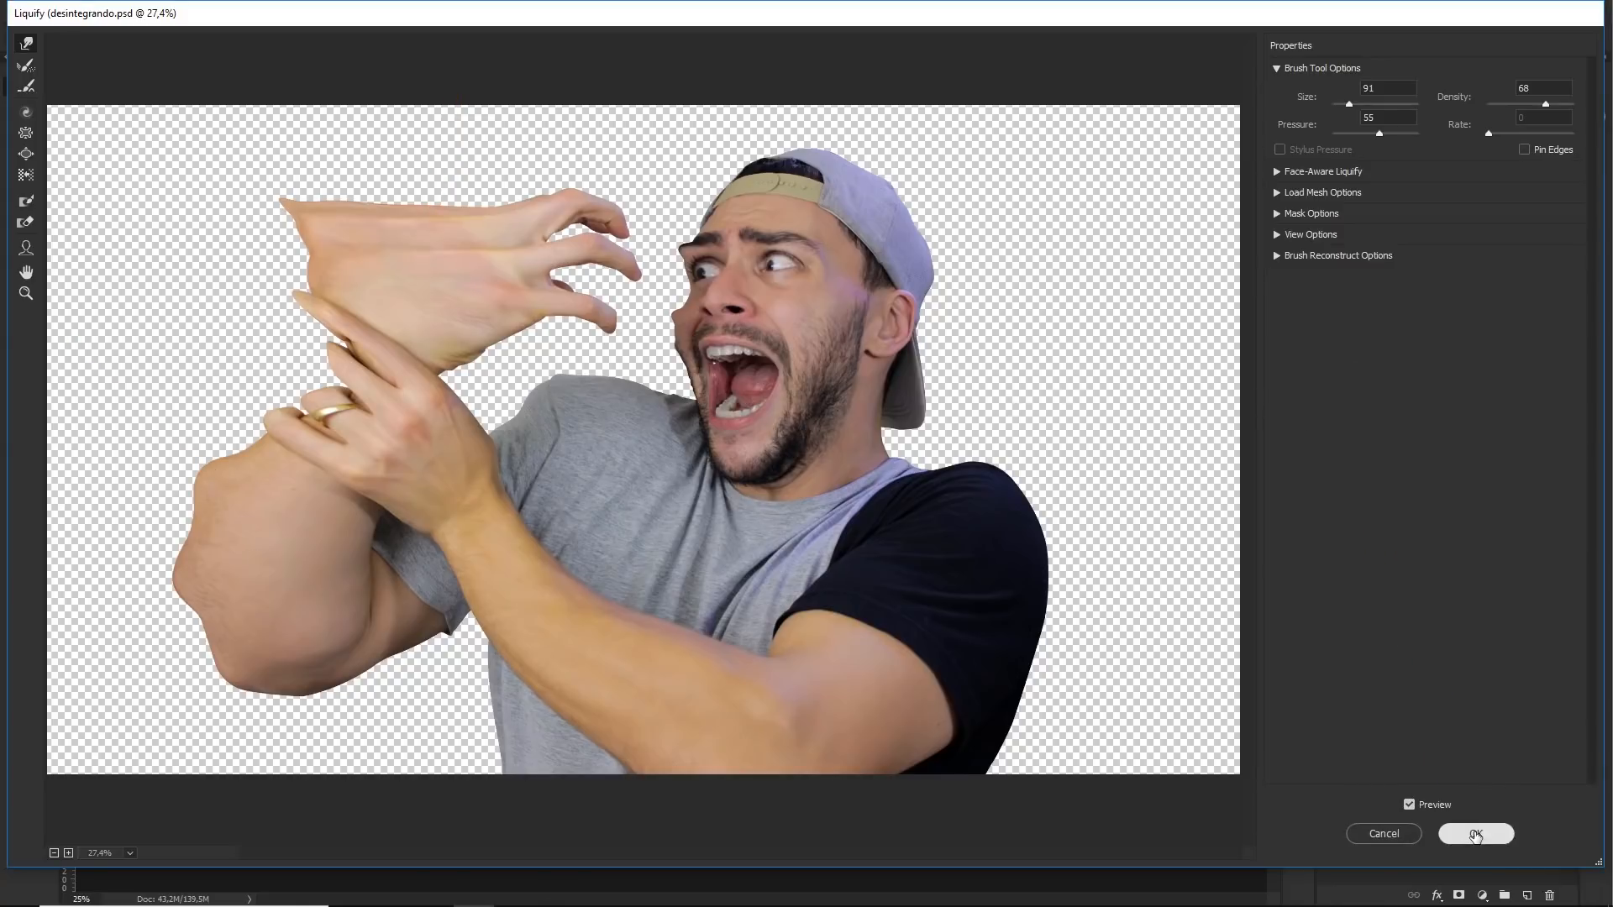
left_click(1476, 835)
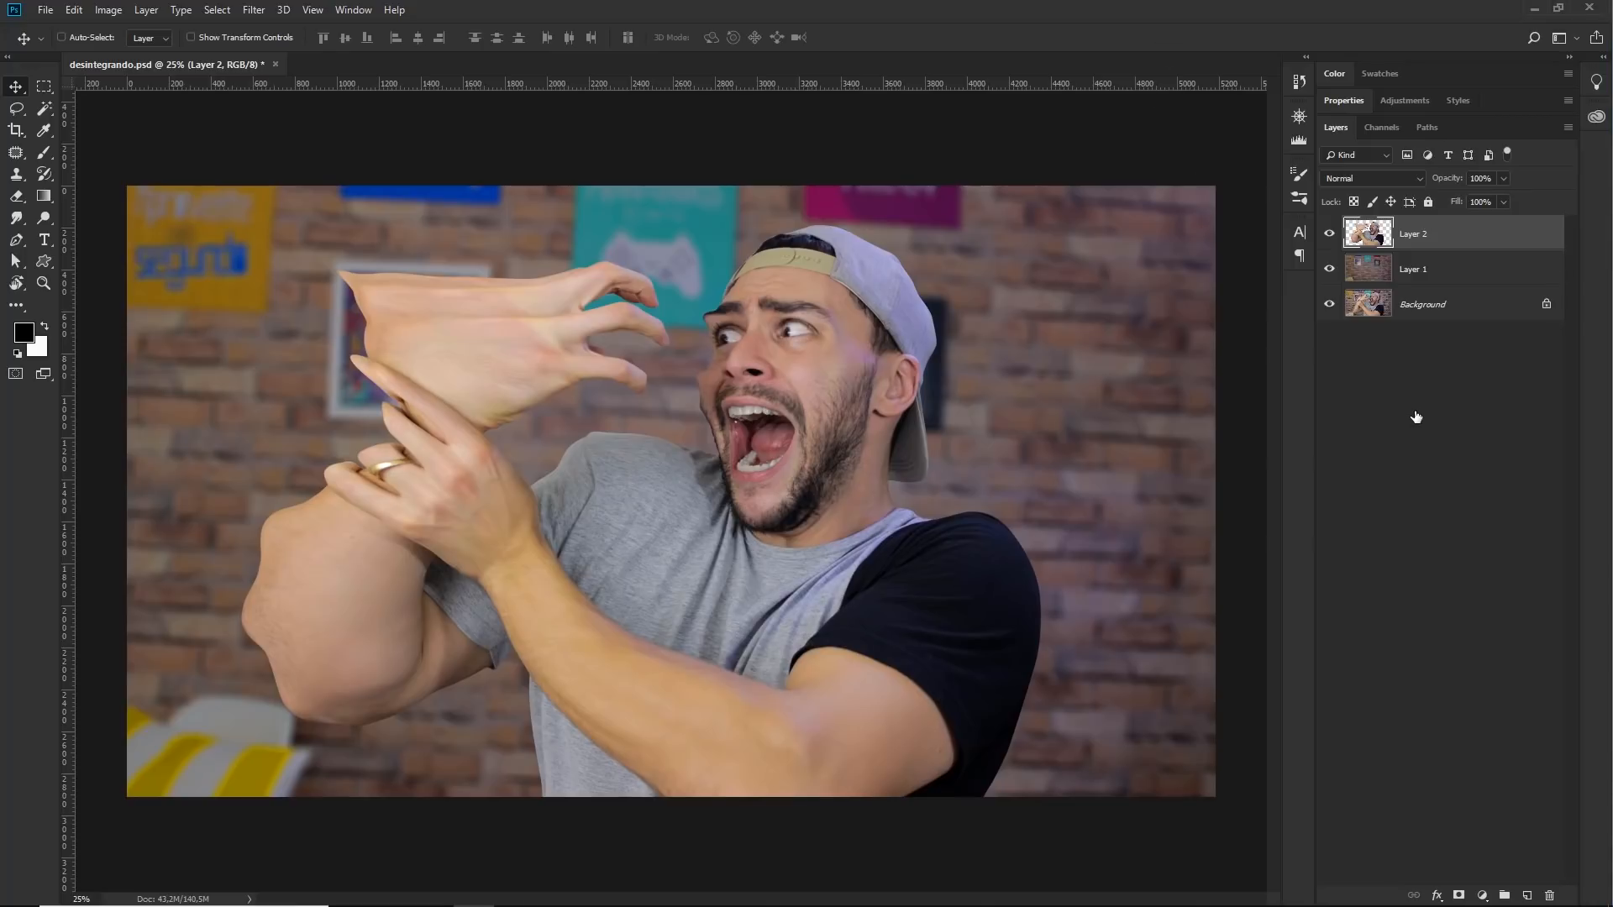
- Add a Reveal All layer mask to Layer 2
left_click(1420, 272)
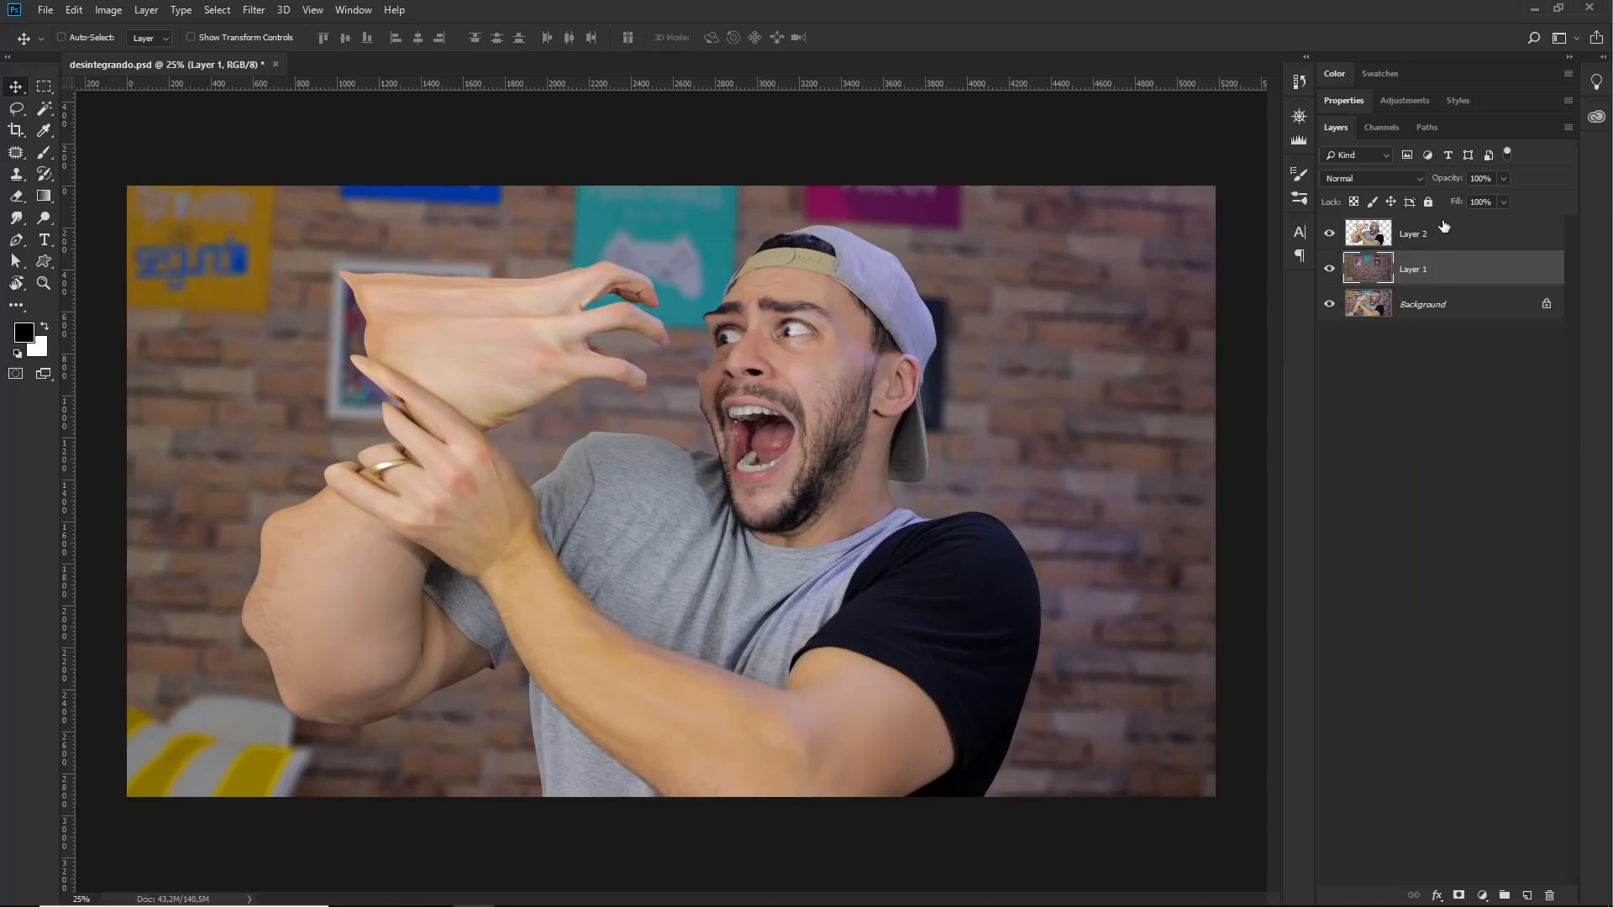
left_click(1439, 234)
left_click(1331, 236)
left_click(1331, 235)
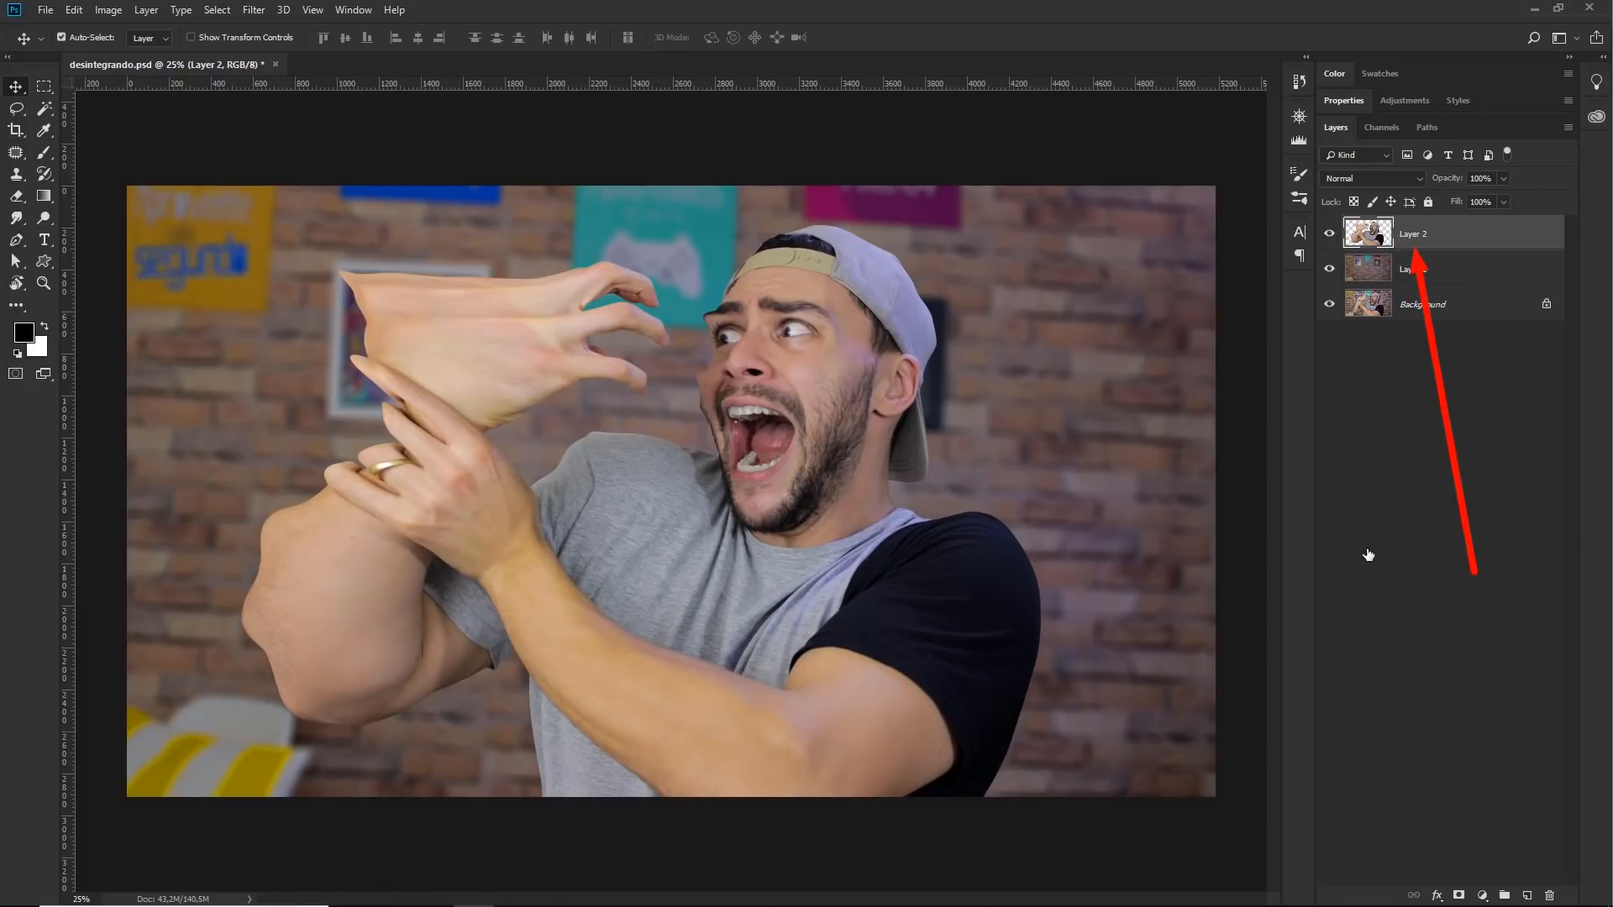
left_click(146, 10)
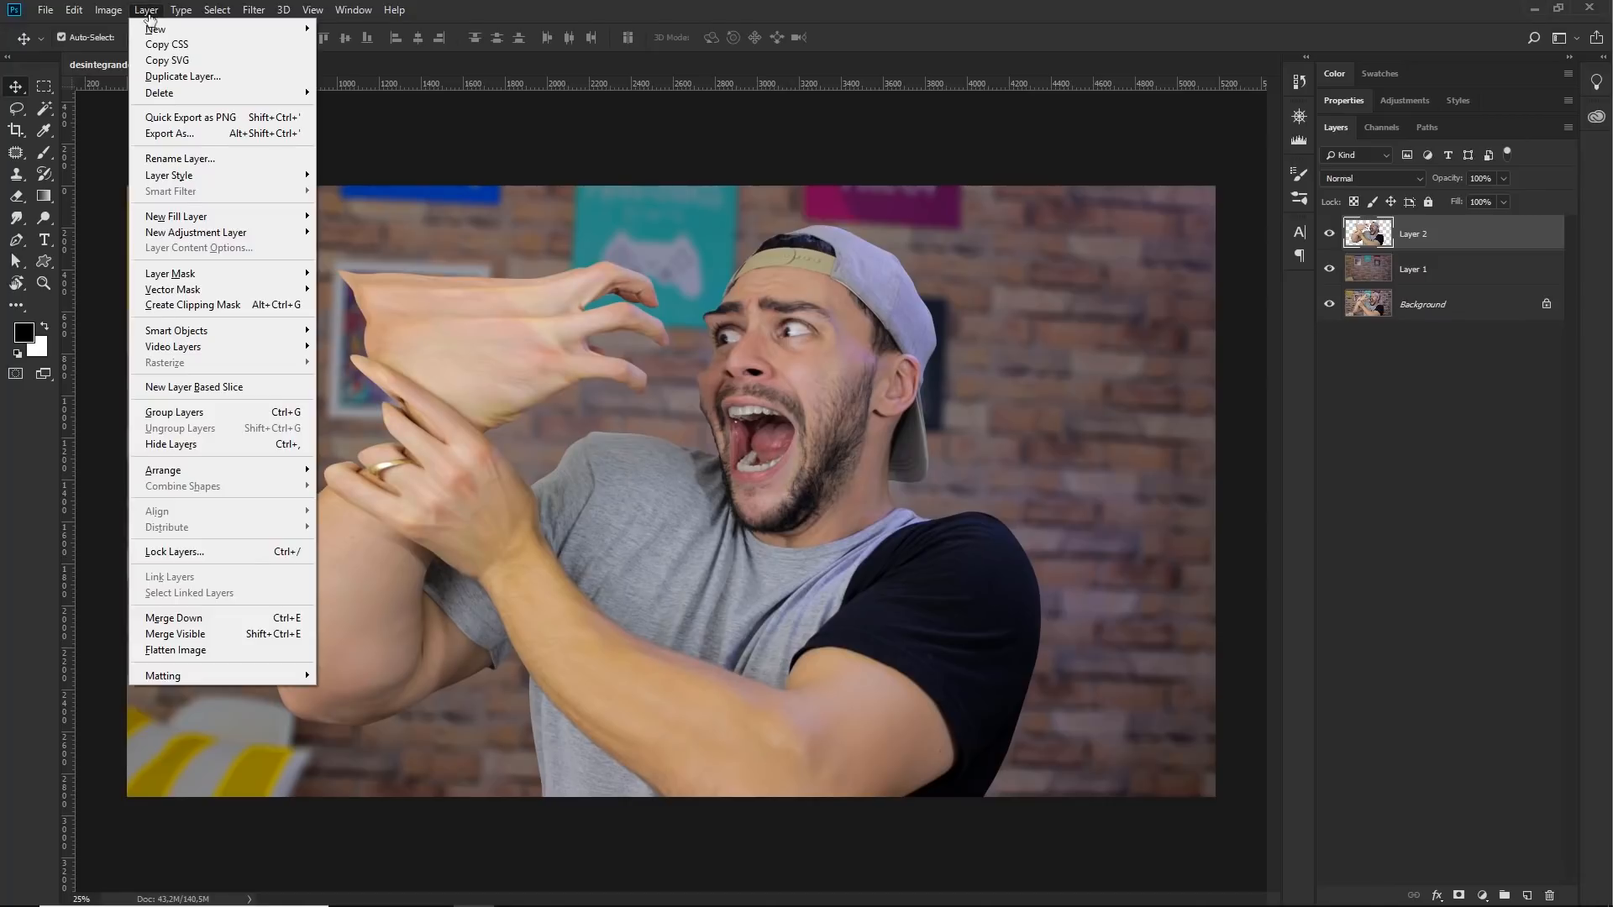
mouse_move(214, 270)
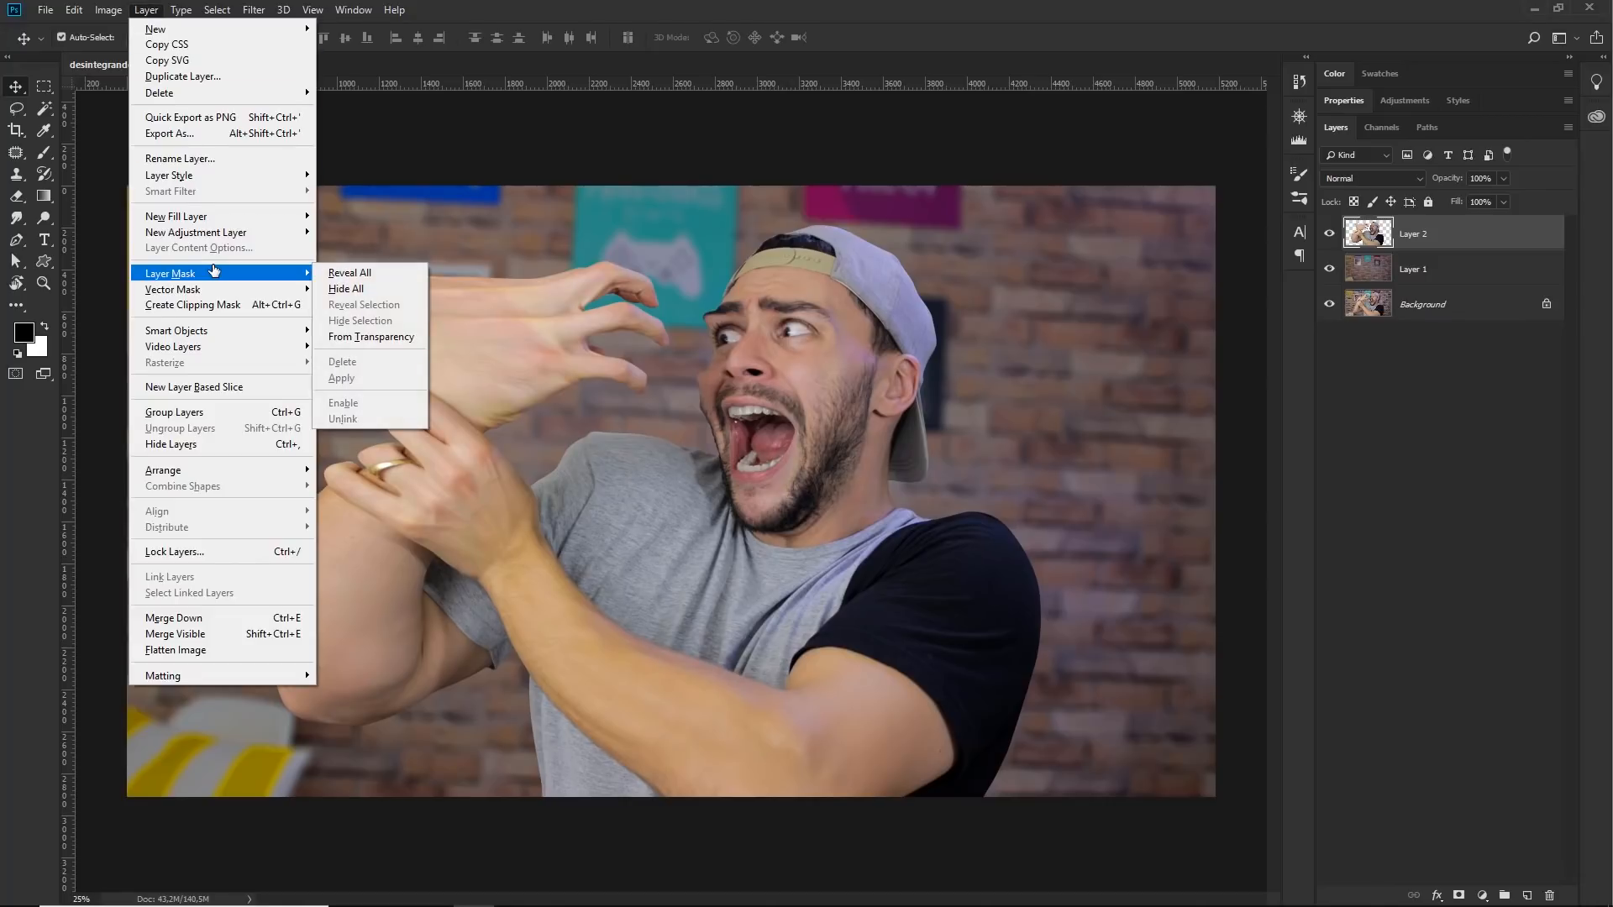
left_click(381, 275)
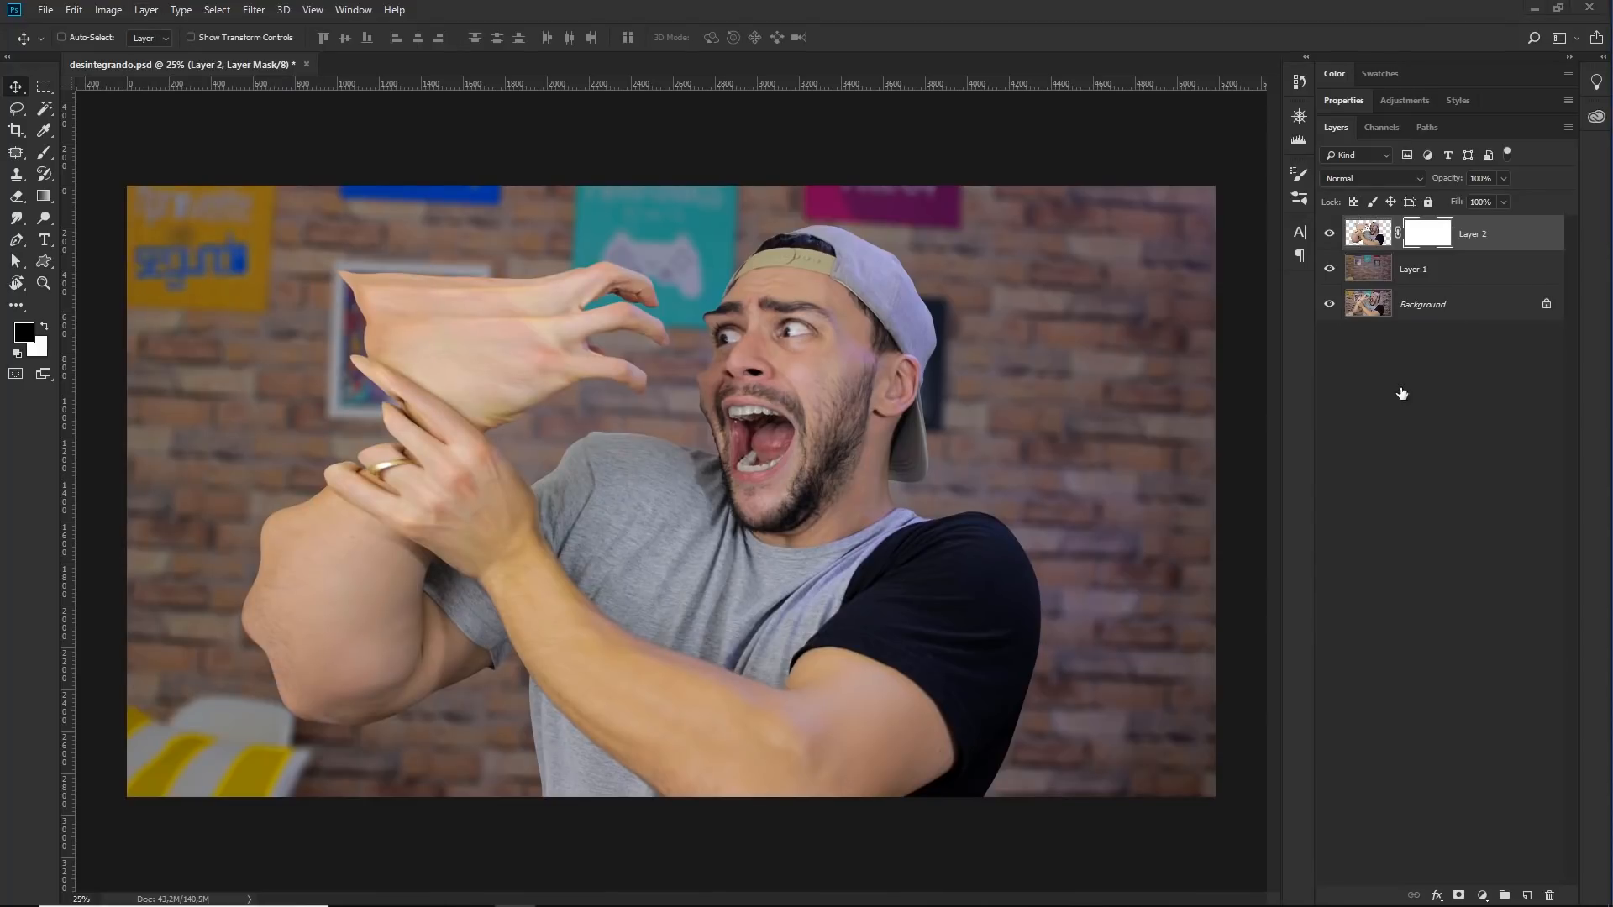
- Target Layer 2's mask and activate the Brush Tool
left_click_drag(1361, 88, 1375, 221)
mouse_move(1496, 66)
left_mouse_down()
mouse_move(1438, 215)
mouse_move(1393, 187)
mouse_move(1427, 167)
mouse_move(1397, 183)
mouse_move(1422, 172)
mouse_move(1402, 205)
mouse_move(1456, 235)
left_mouse_up()
left_click(1368, 234)
left_click(1444, 239)
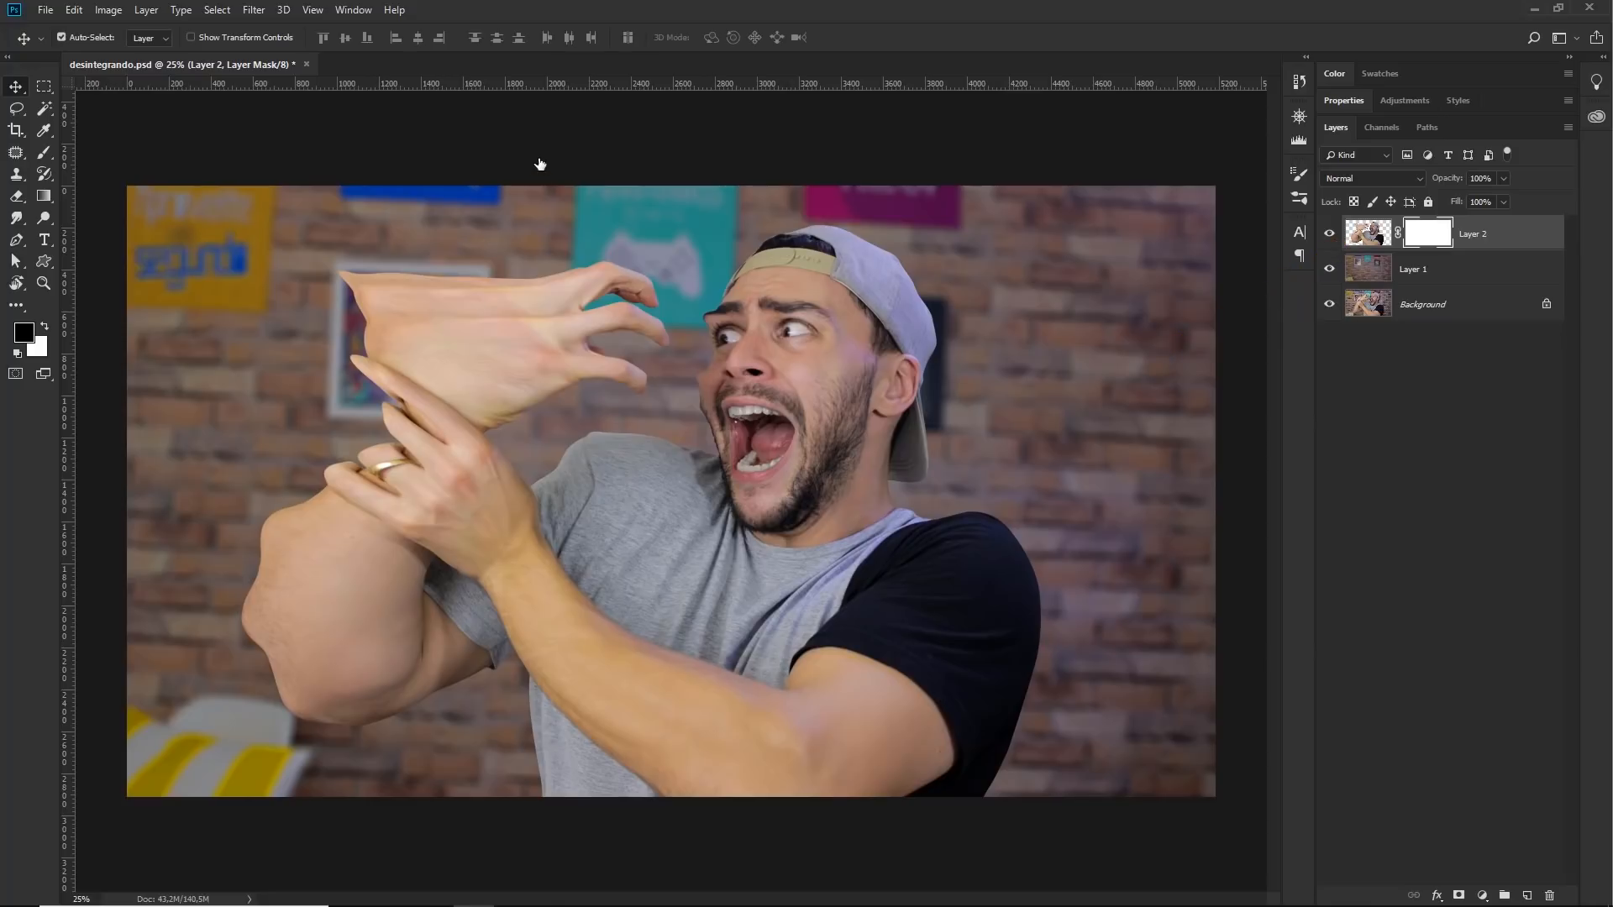
left_click(43, 155)
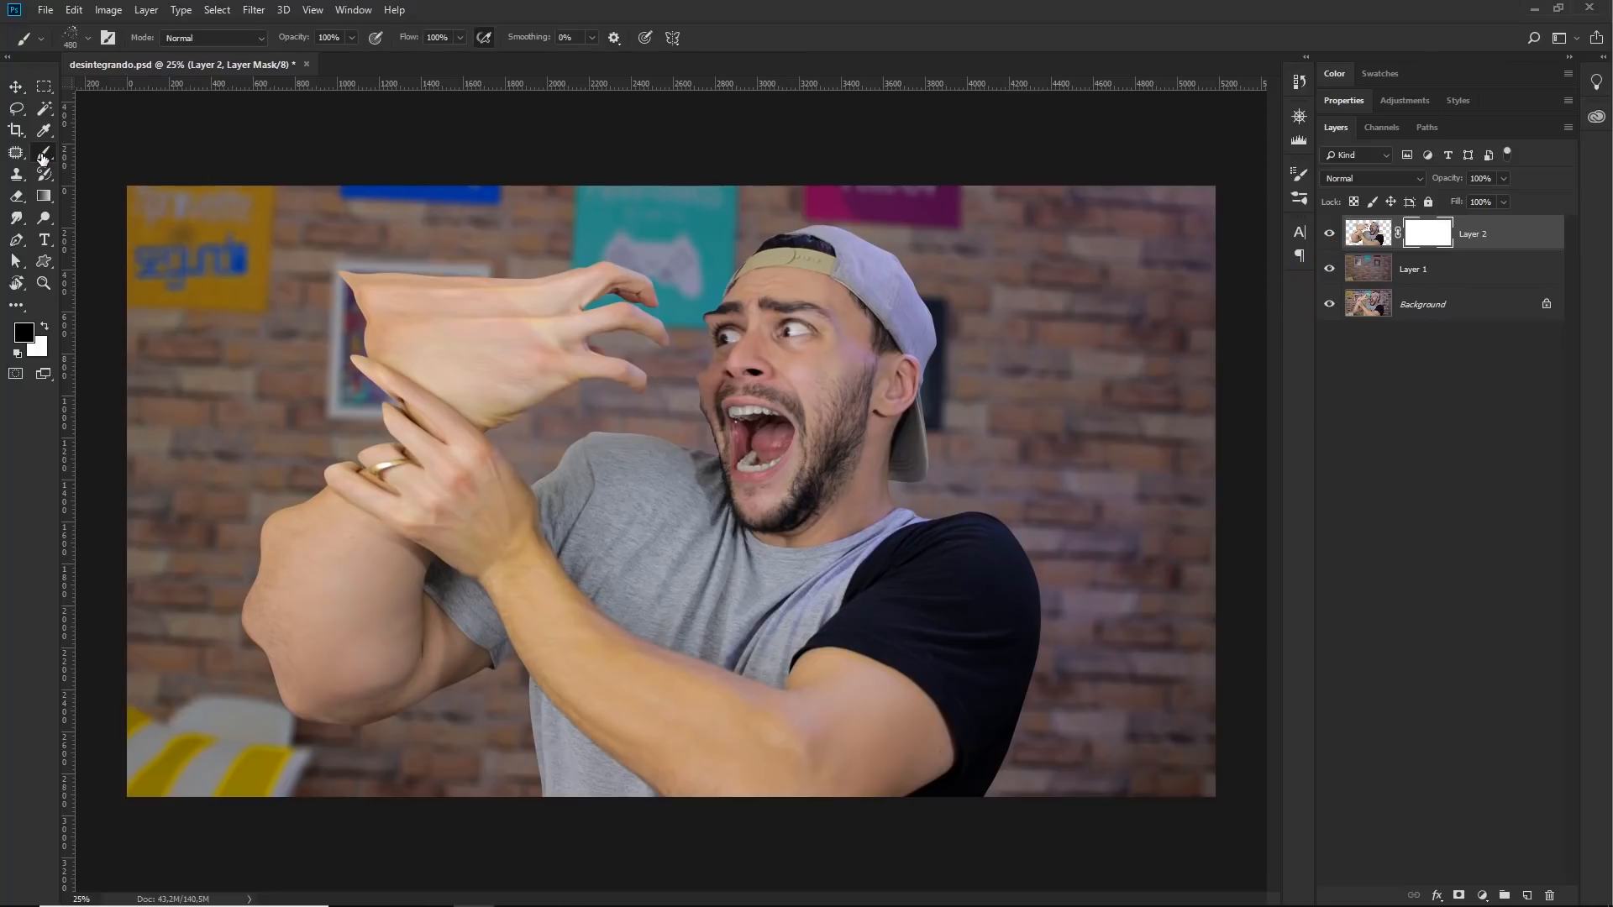
right_click(39, 155)
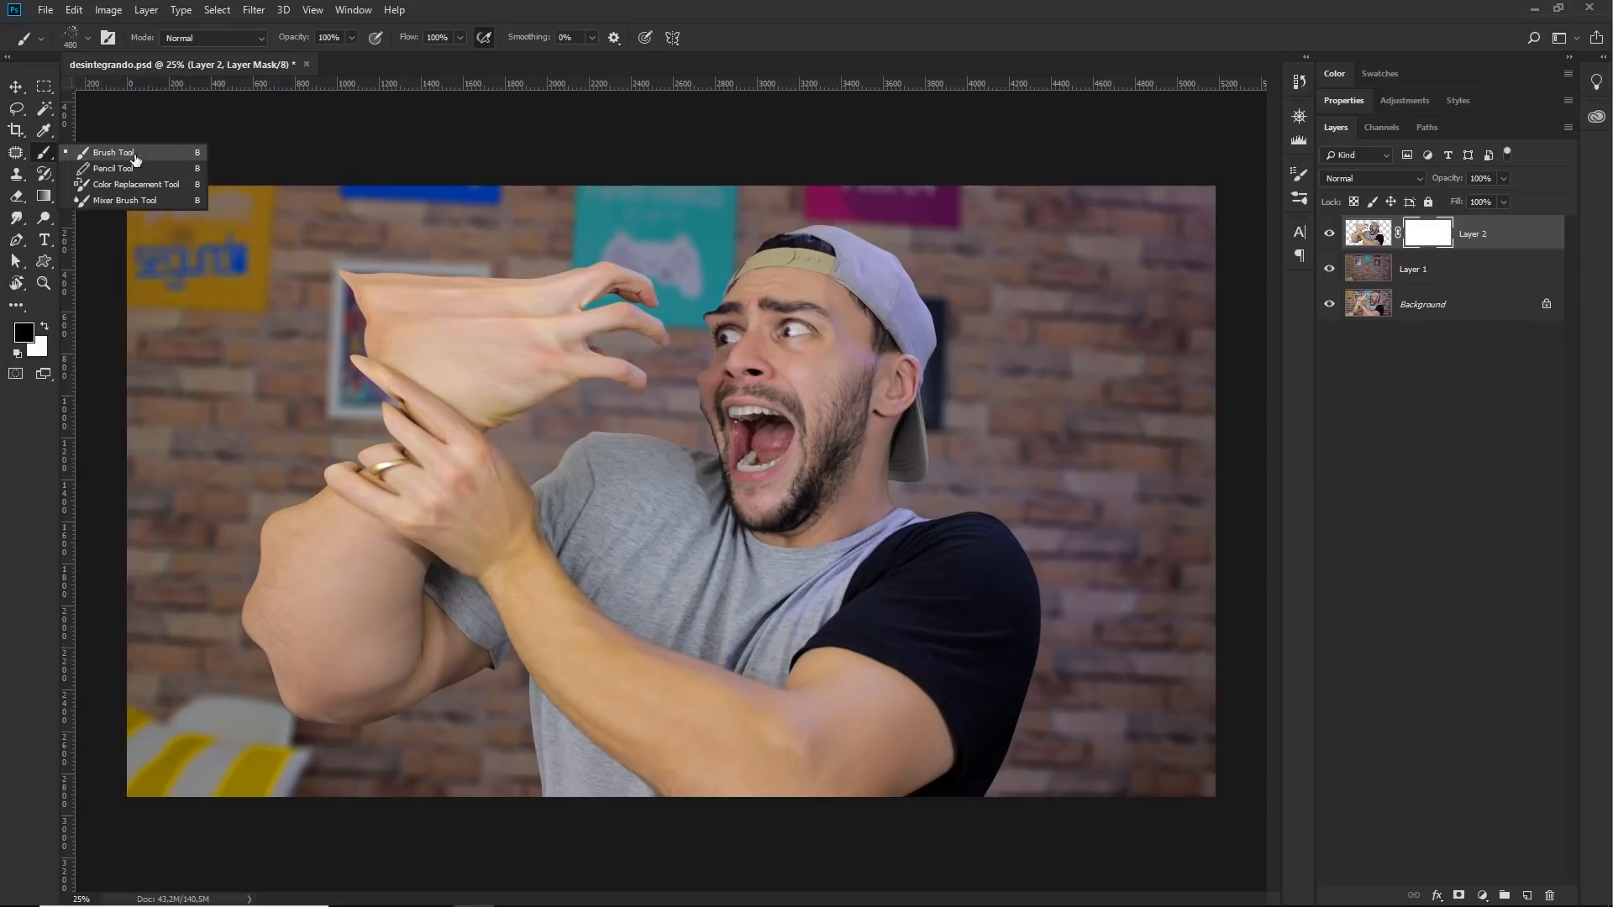
left_click(133, 154)
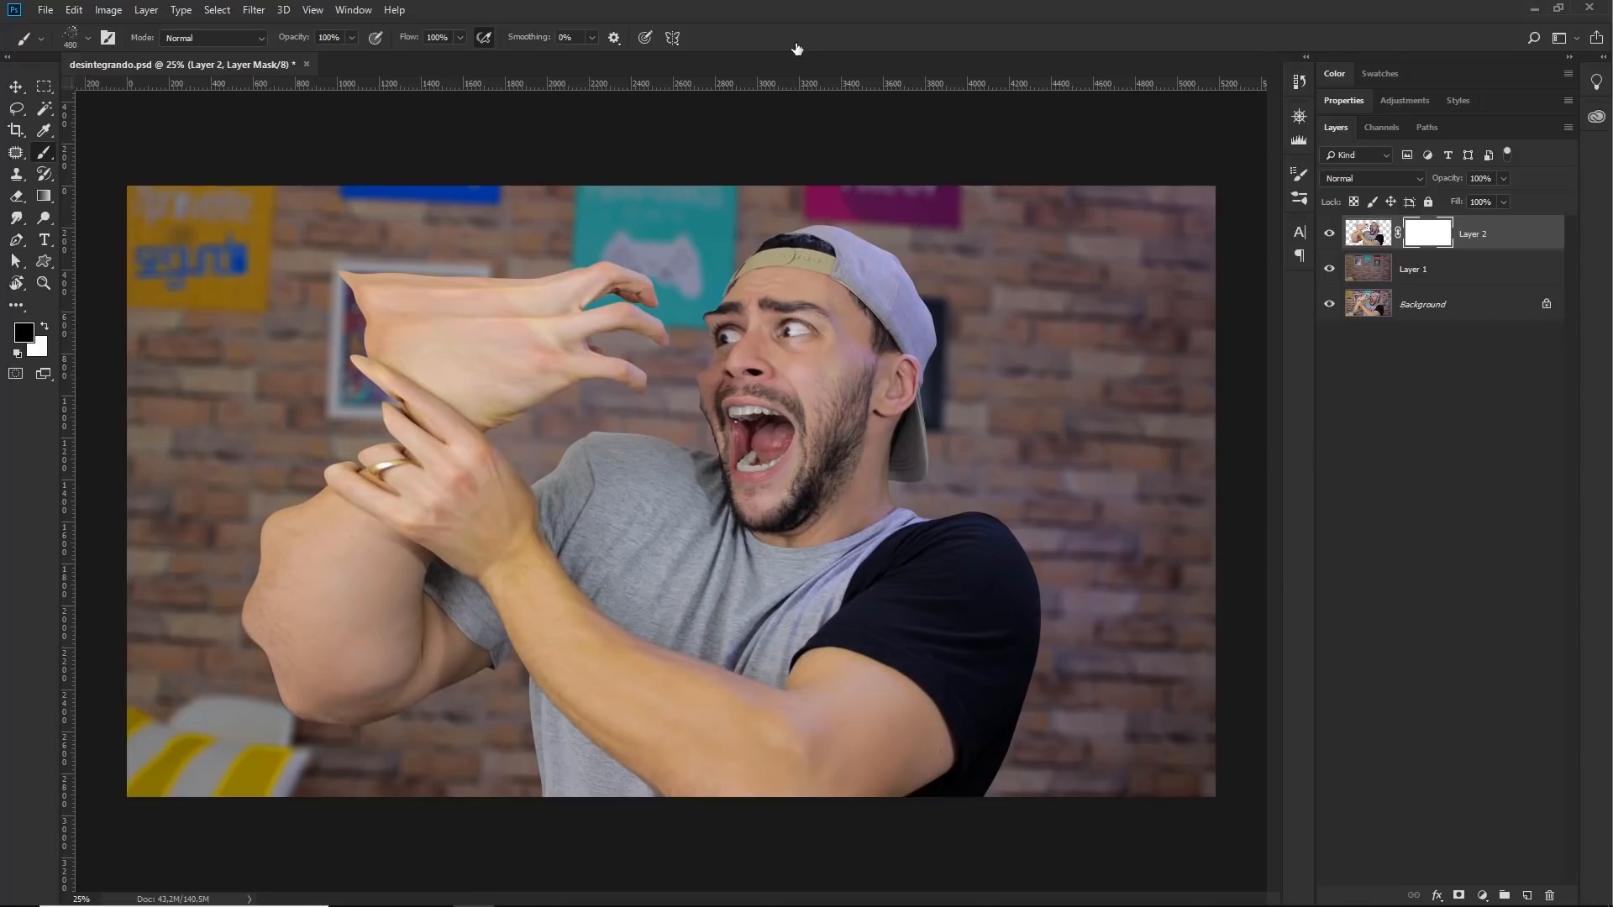
- Choose the 284 px Kyle's Spatter Brushes - Supreme Spatter preset from the Special Effects Brushes
right_click(548, 229)
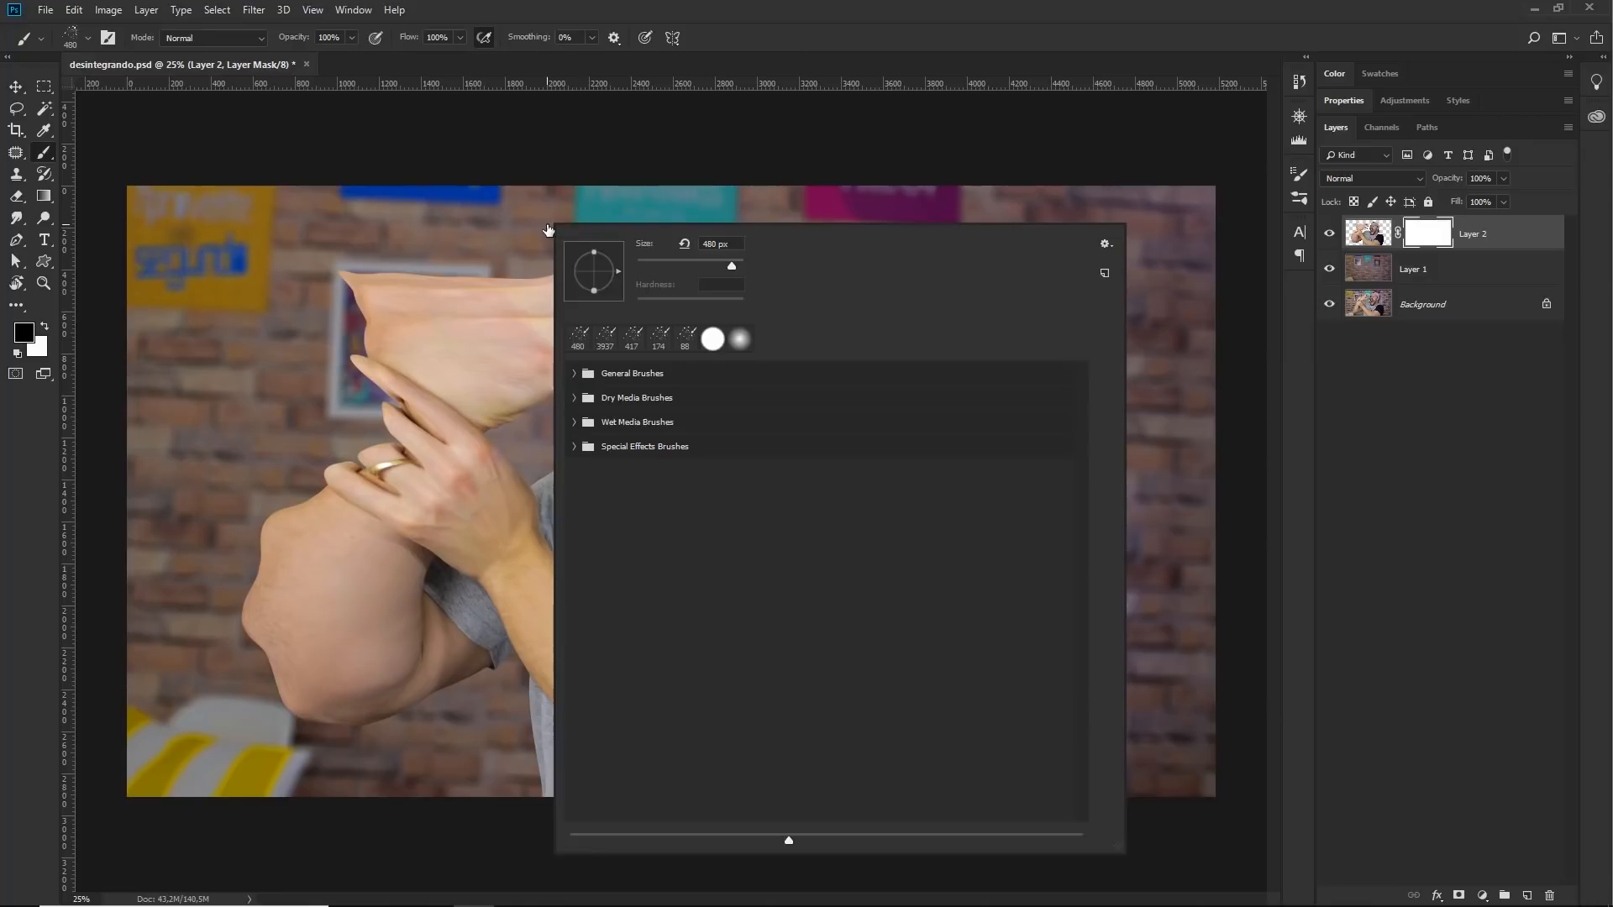
mouse_move(689, 269)
left_mouse_down()
mouse_move(636, 273)
mouse_move(696, 266)
mouse_move(661, 276)
left_mouse_up()
left_click(575, 373)
left_click(574, 375)
left_click(575, 398)
left_click(575, 398)
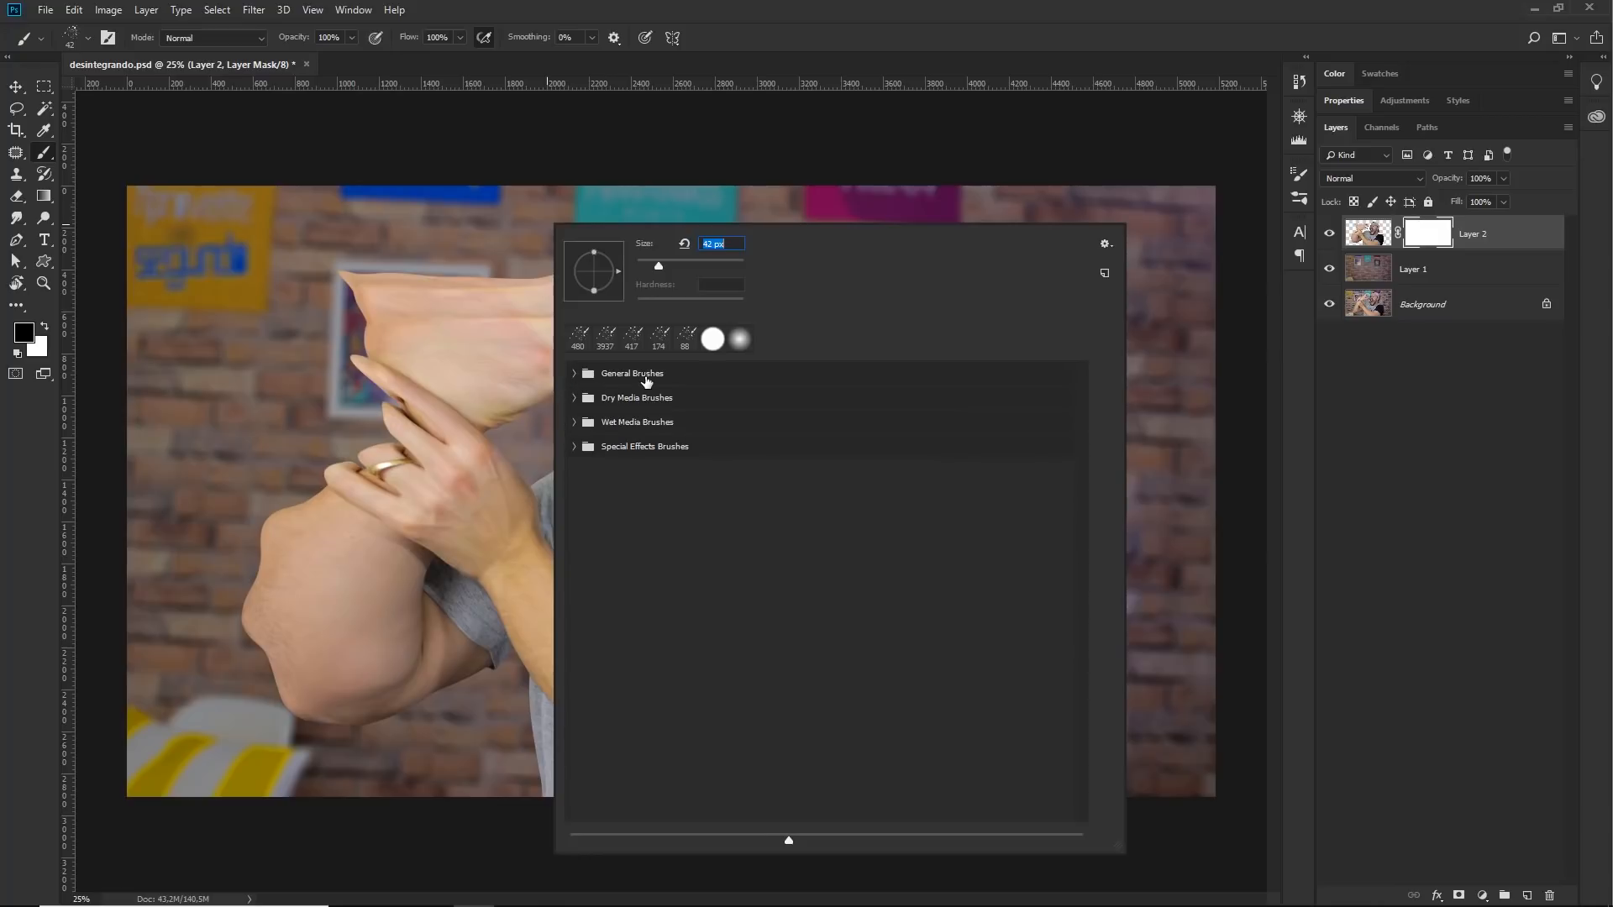
left_click(652, 450)
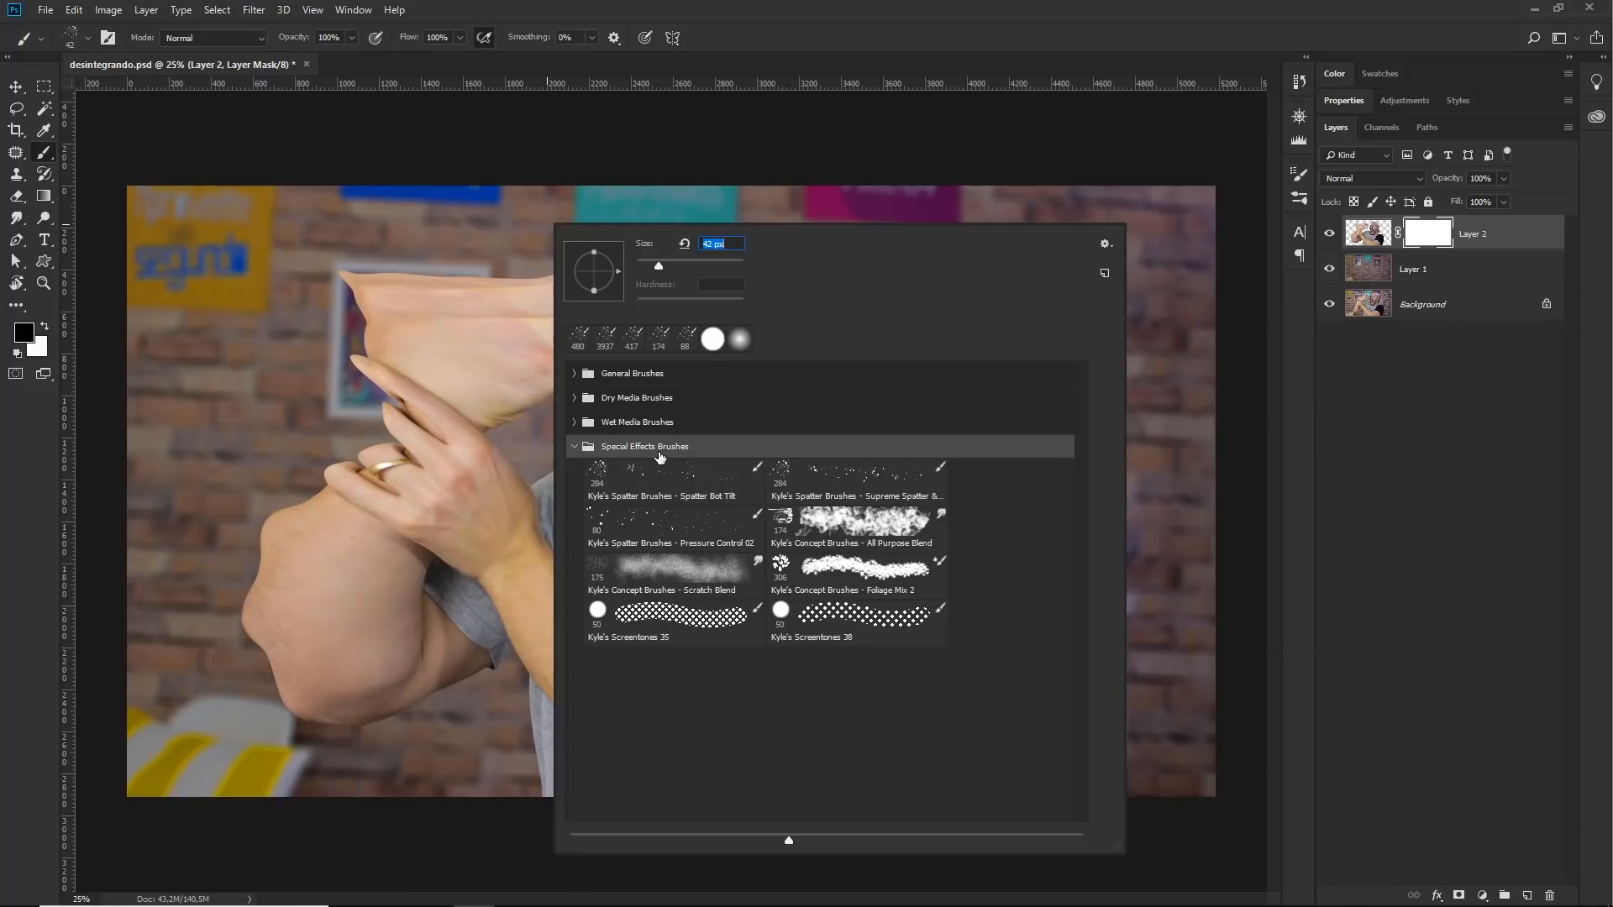
left_click(789, 477)
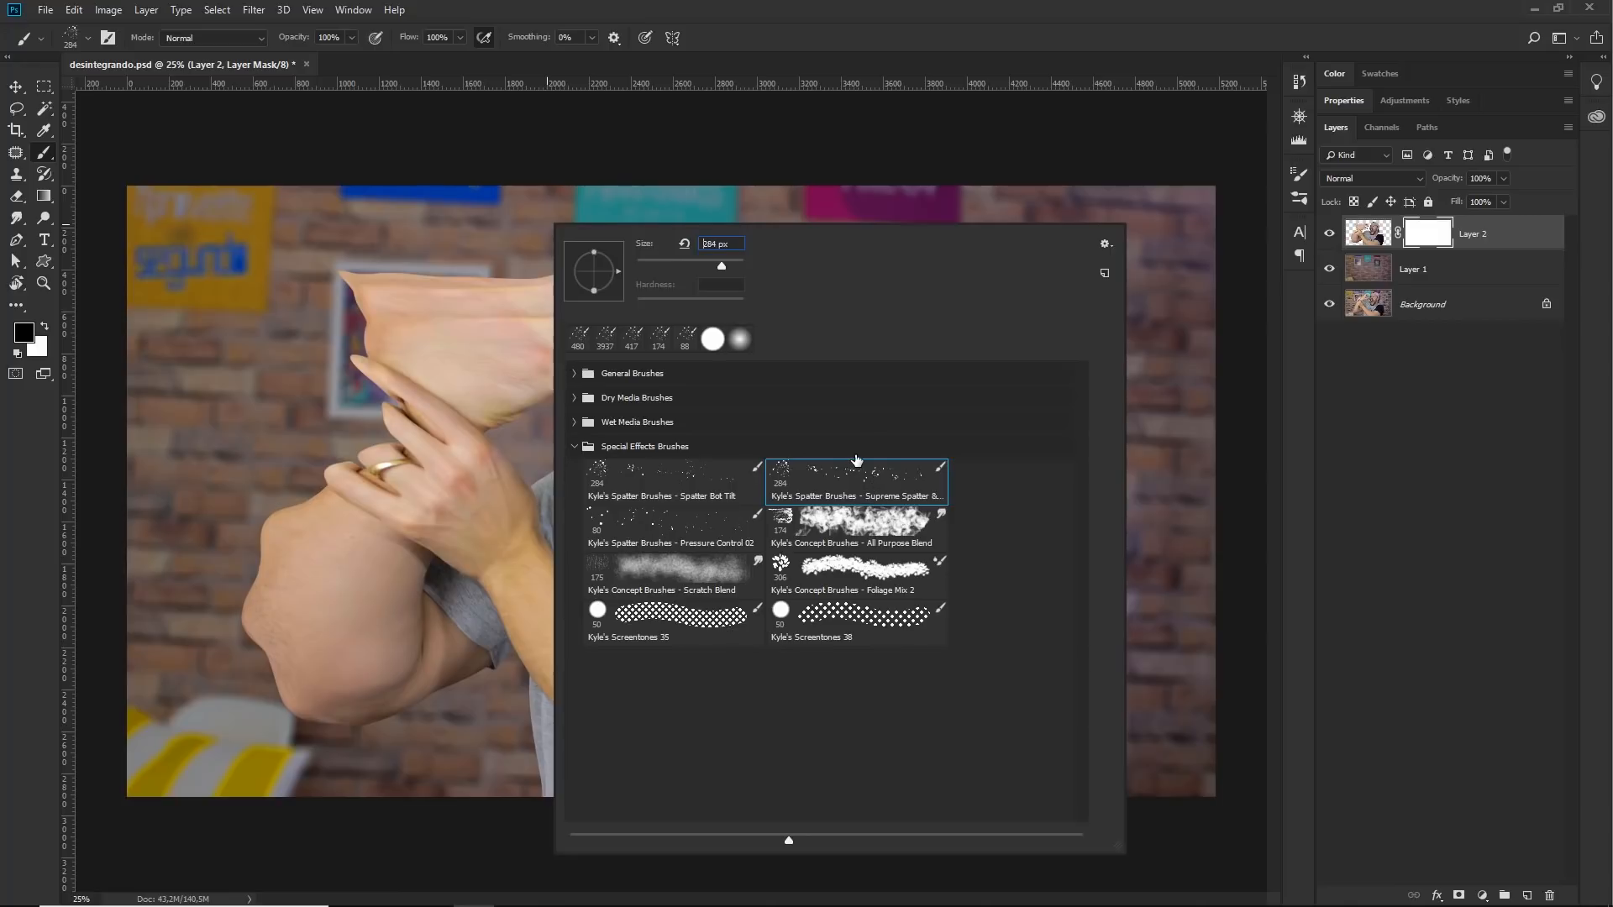
left_click(705, 496)
left_click(706, 525)
left_click(855, 486)
left_click(870, 34)
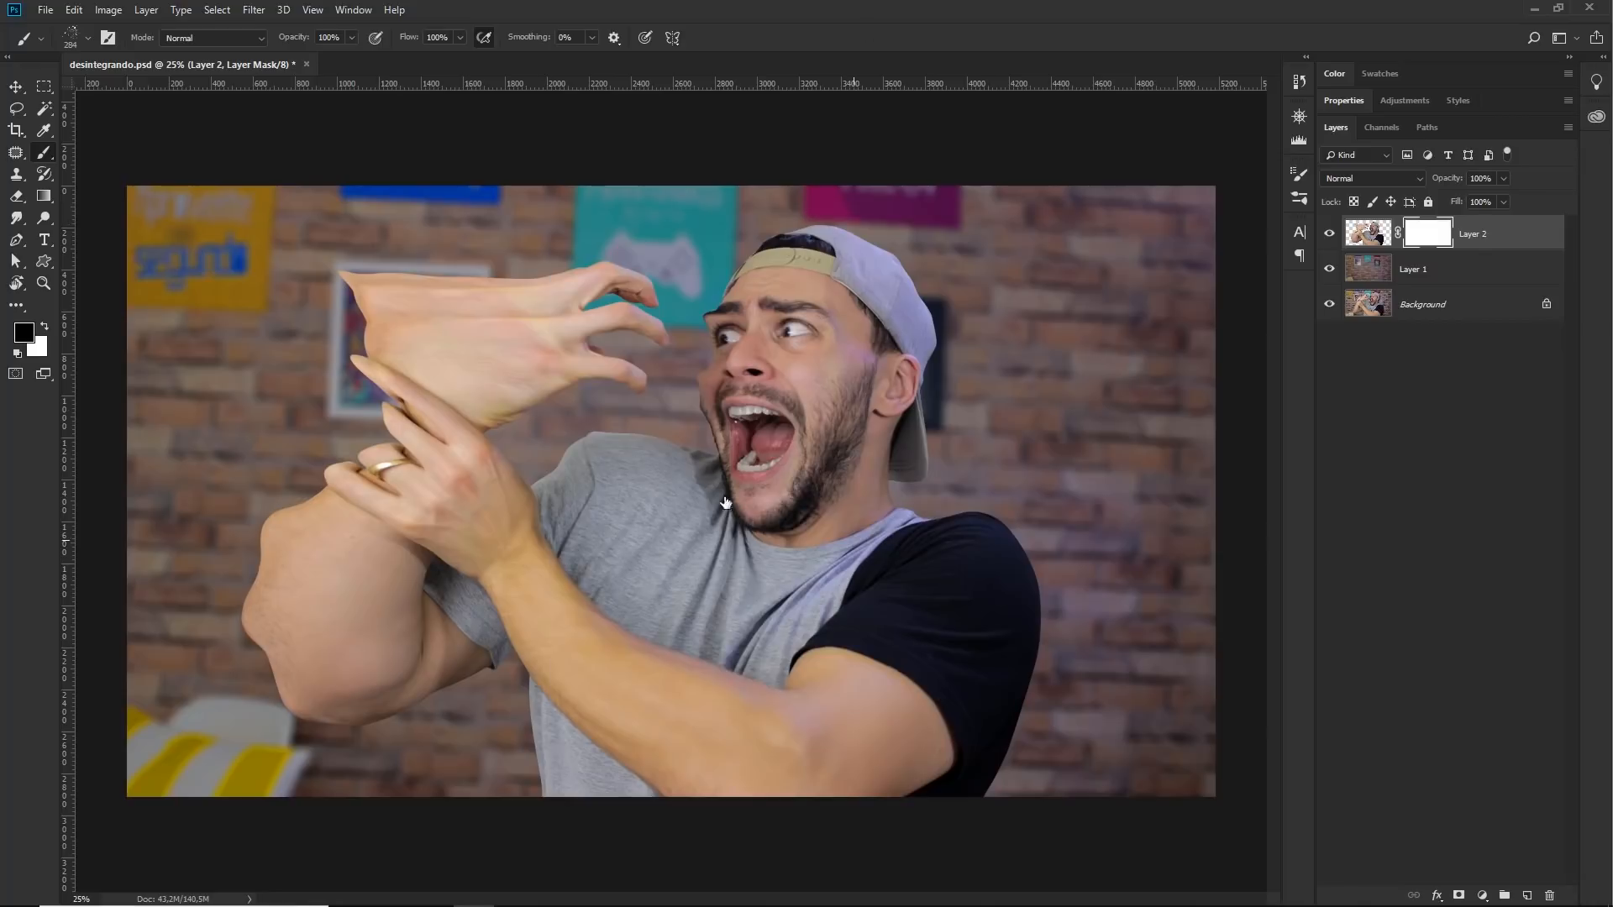
- Spatter the mask at the pointed corner of the stretched wrist, keeping black (000000) as the foreground color
left_click_drag(346, 277, 370, 294)
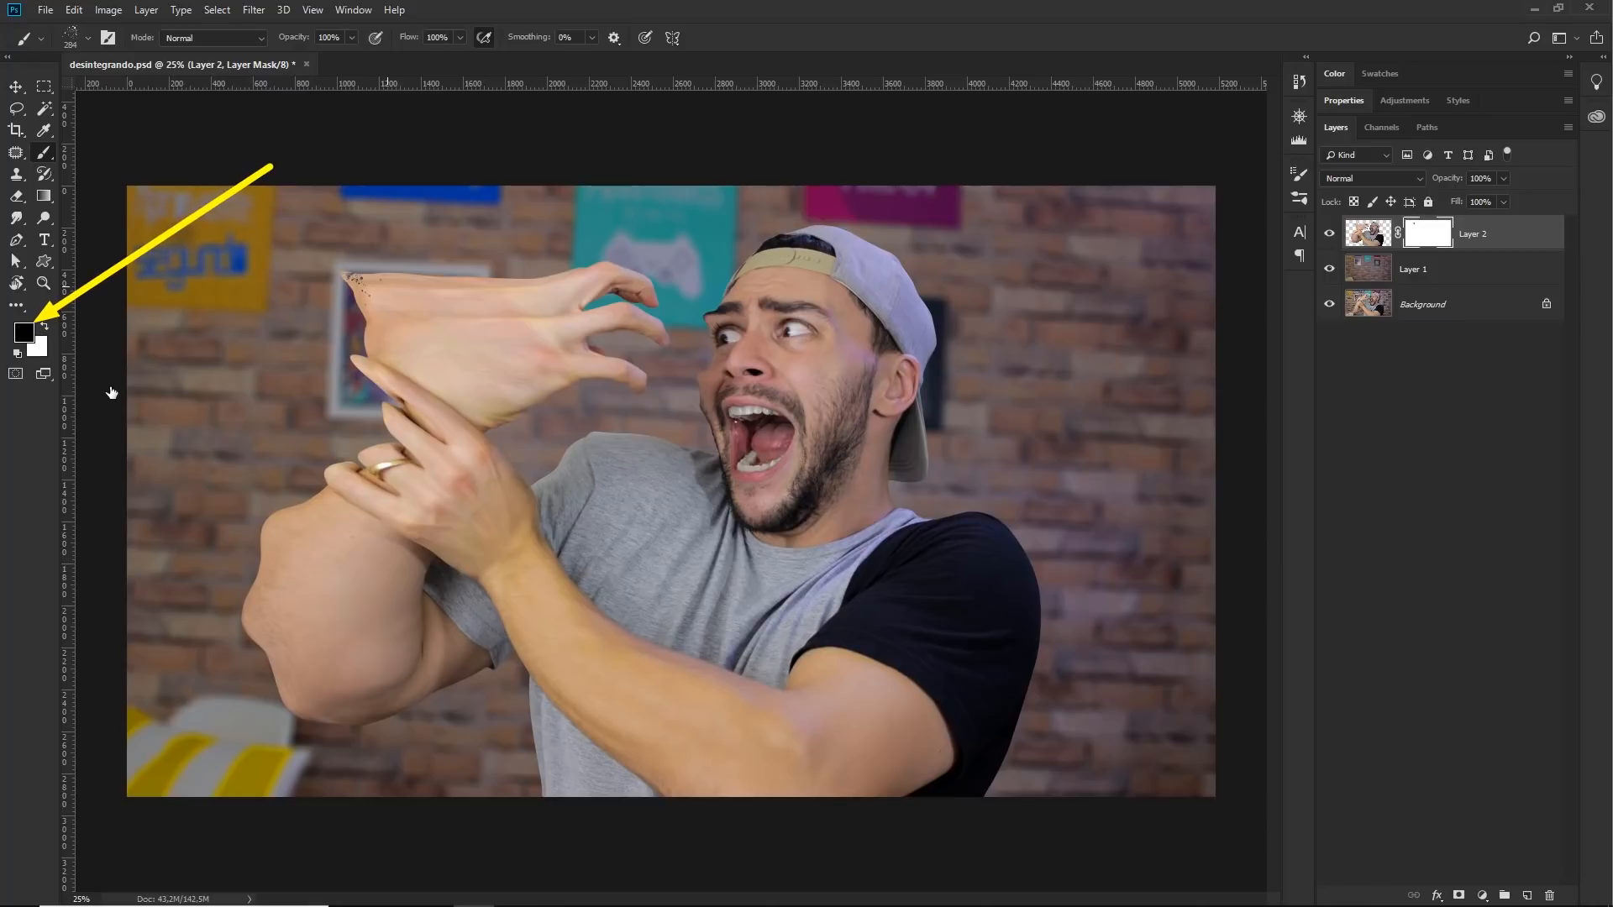
left_click(20, 339)
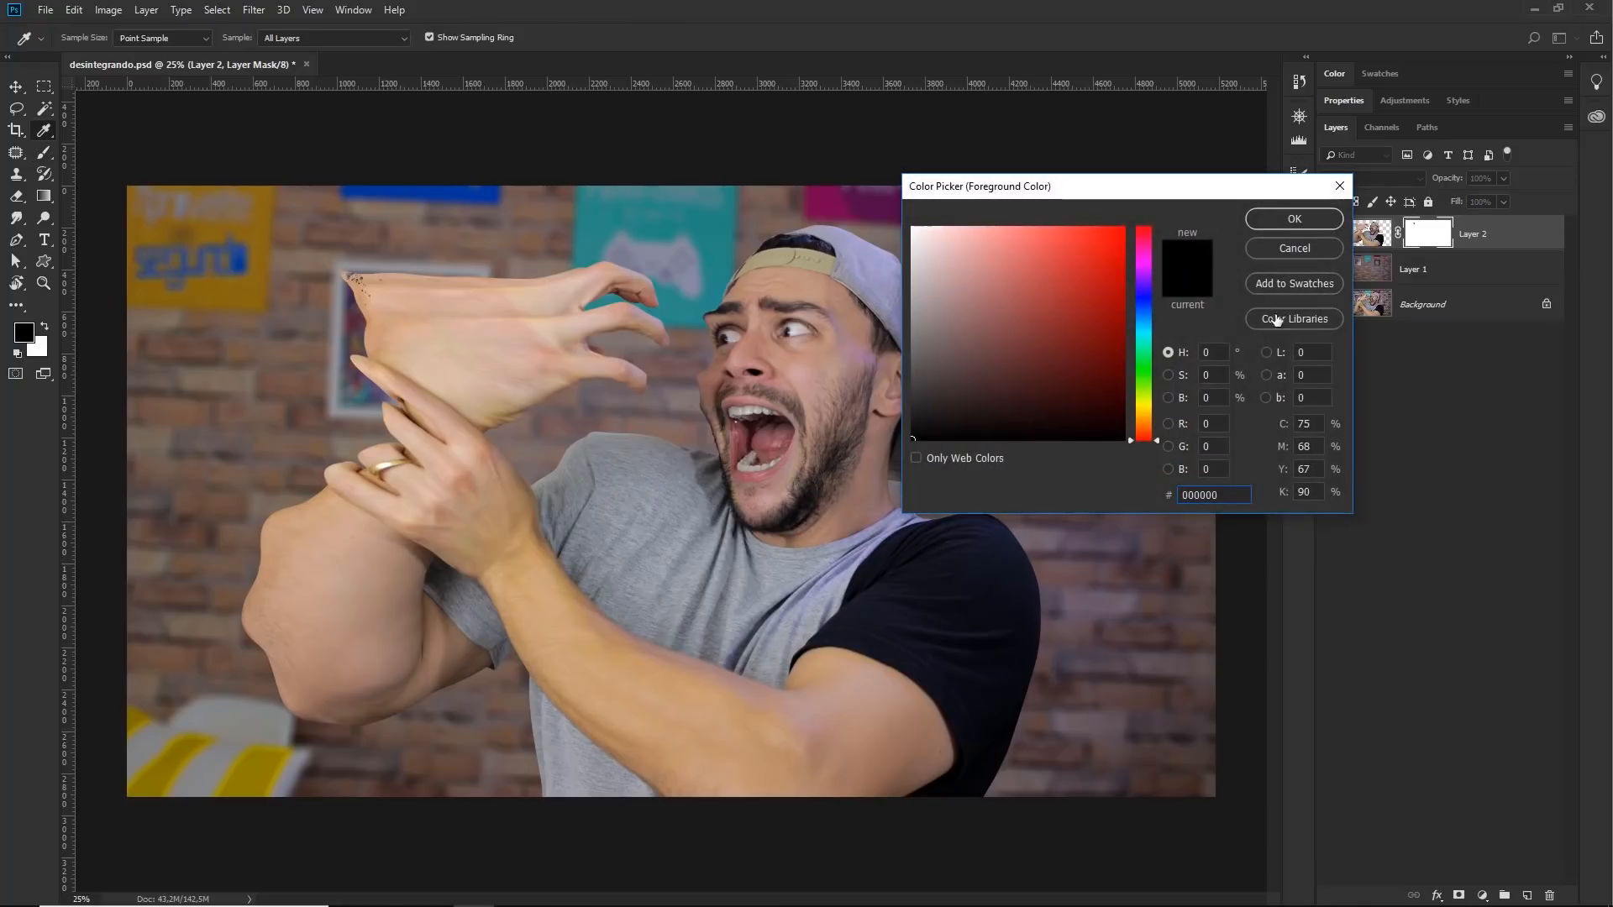
left_click(1292, 220)
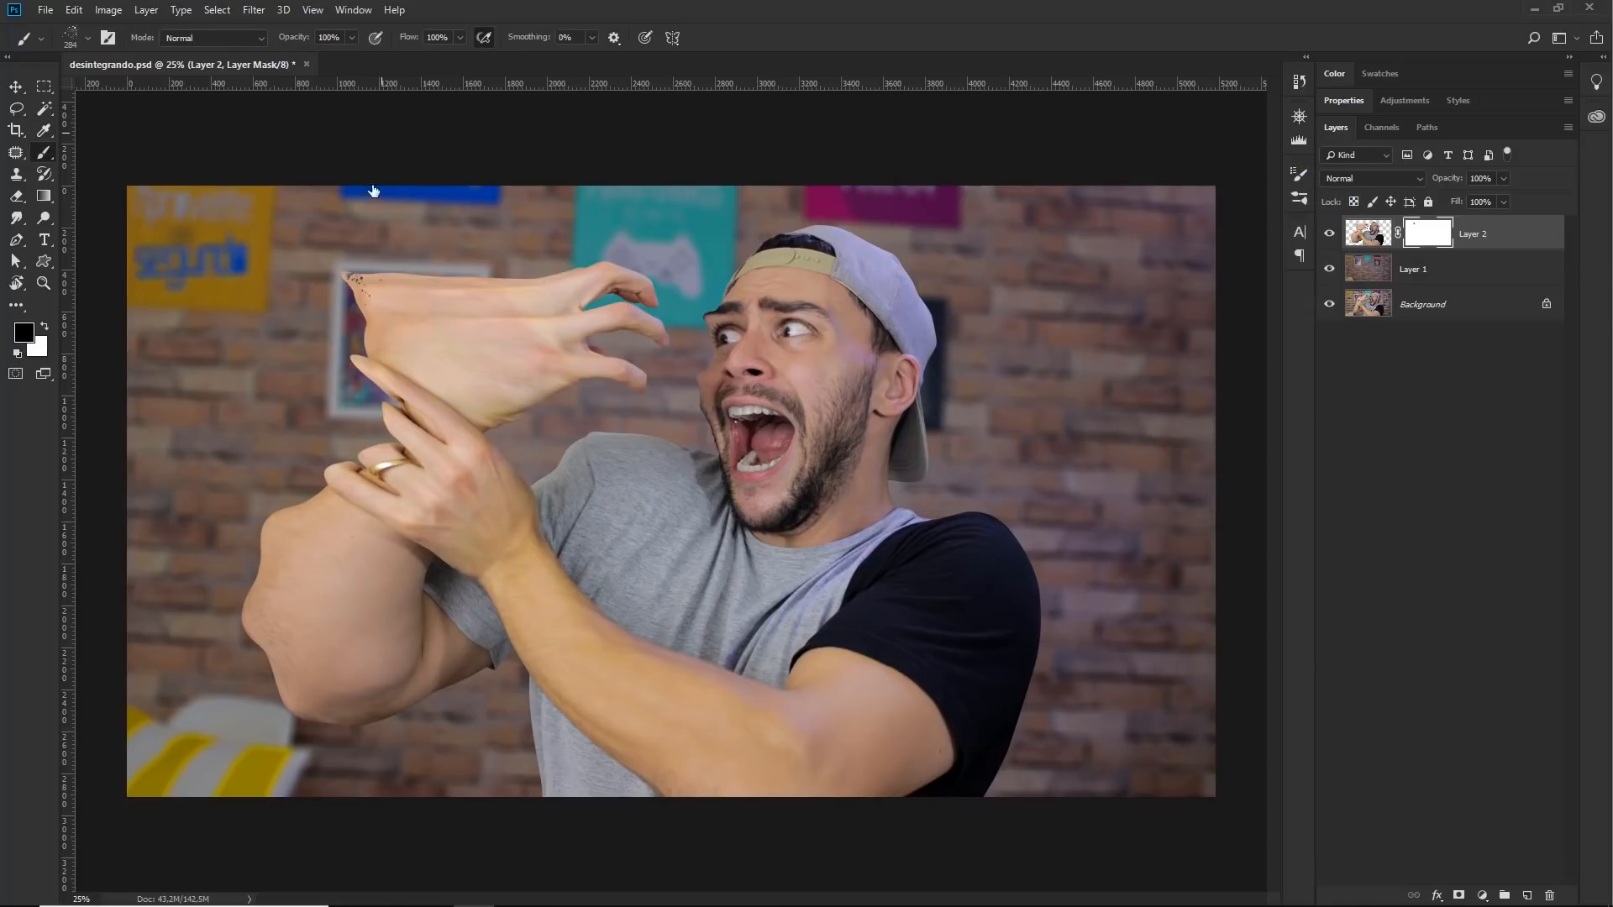
right_click(372, 223)
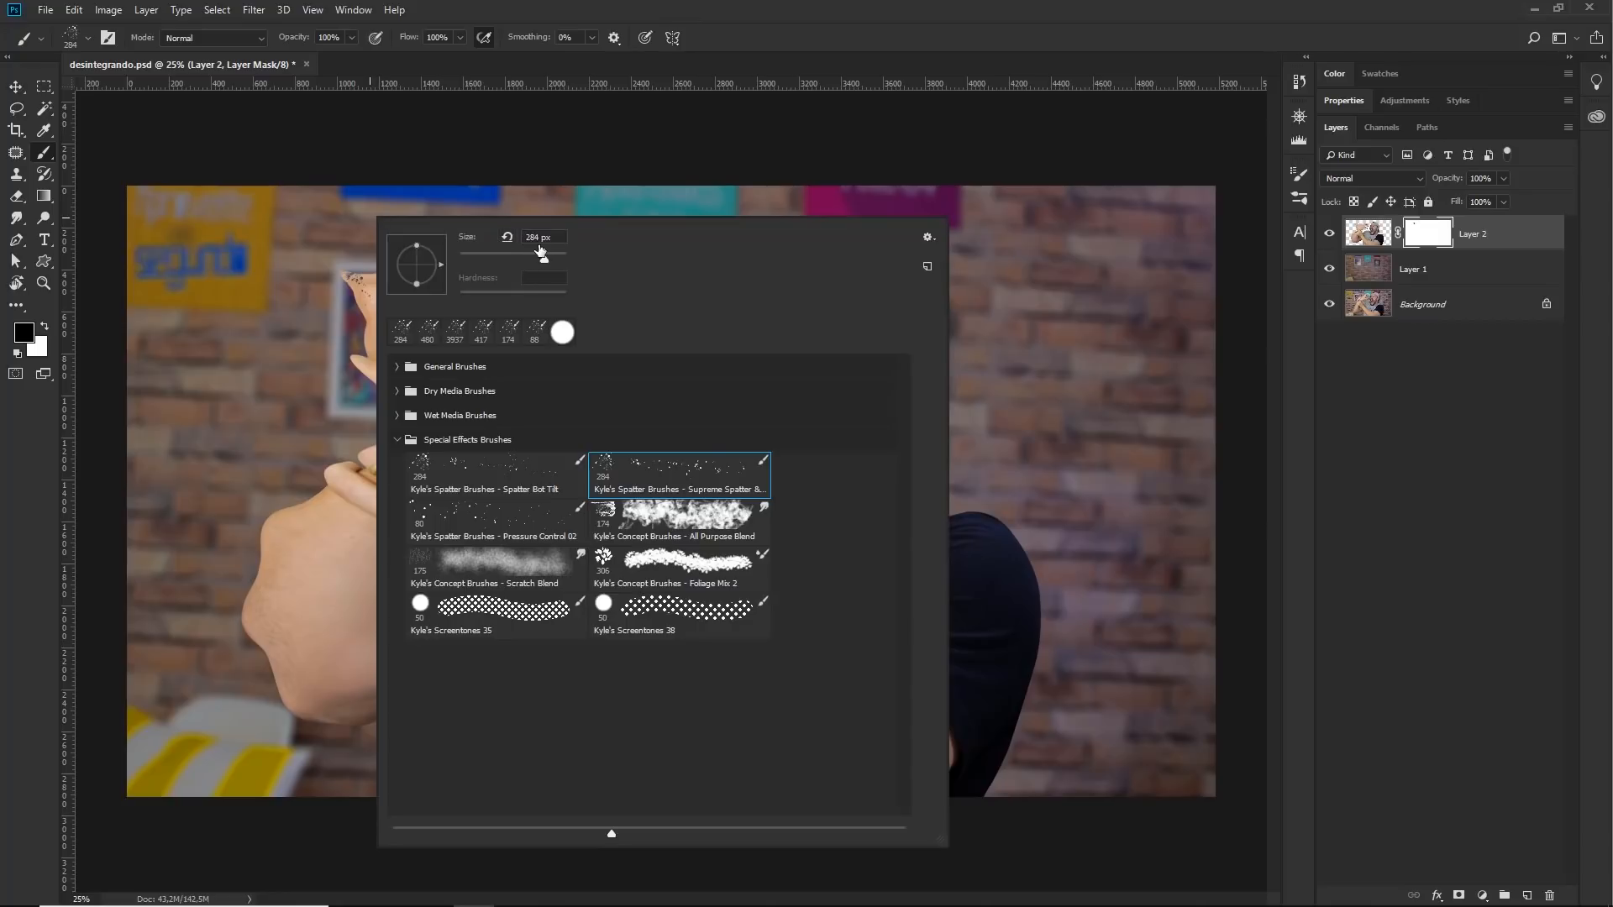
left_click(693, 14)
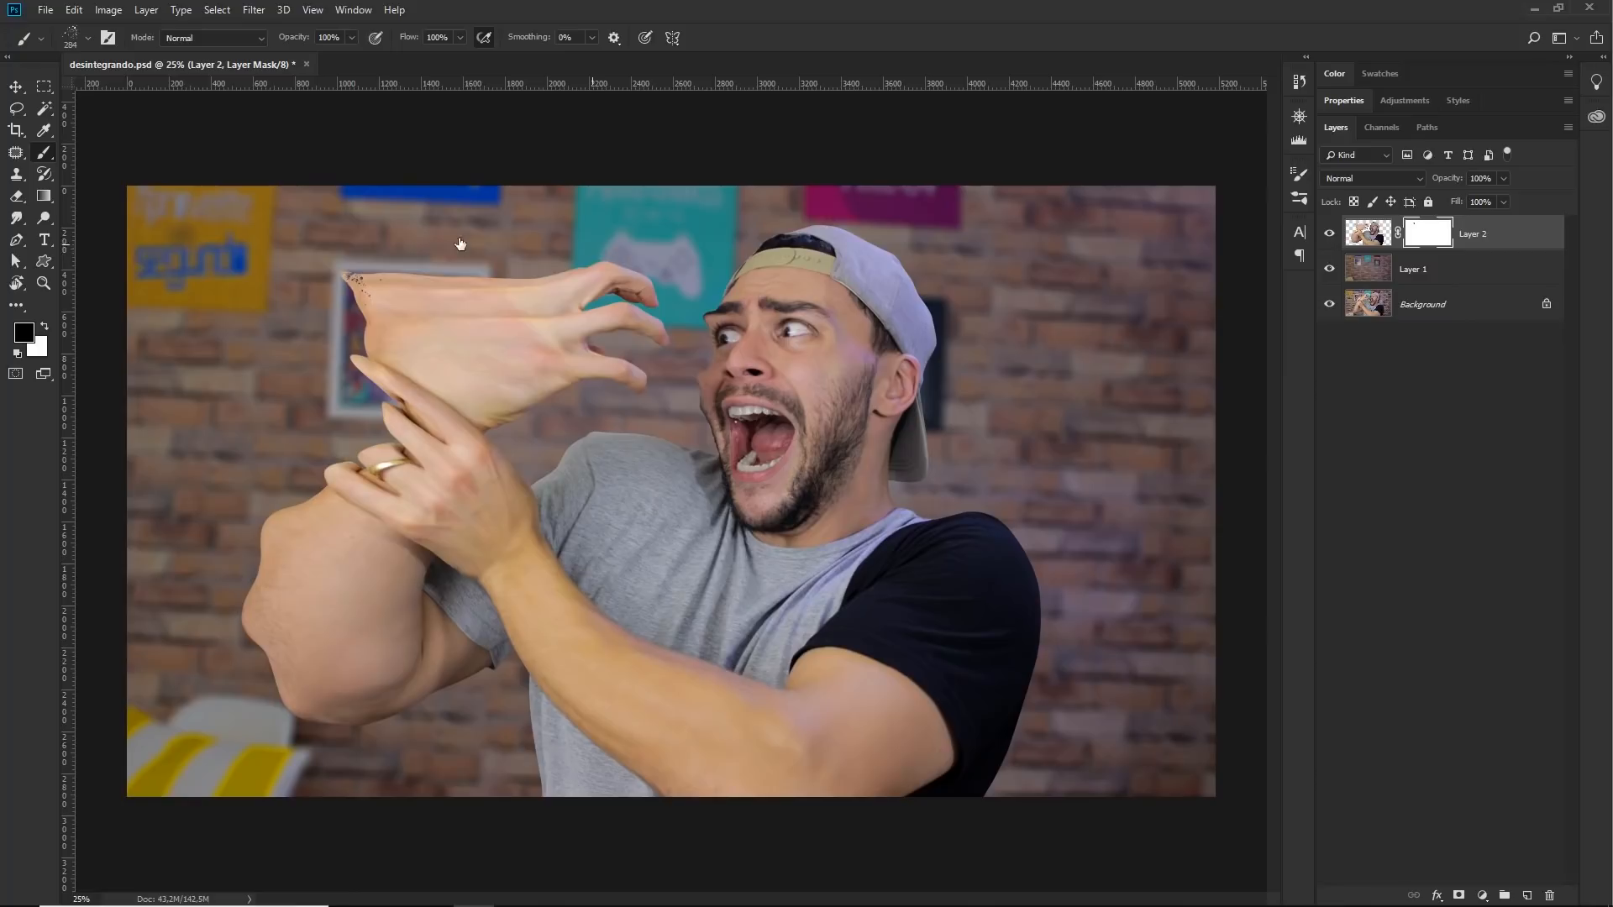
- Stamp more black spatter on the mask over the wrist corner and along the outer edge of the swollen forearm
left_click(349, 277)
left_click(263, 526)
left_click(241, 608)
left_click(231, 628)
left_click(228, 617)
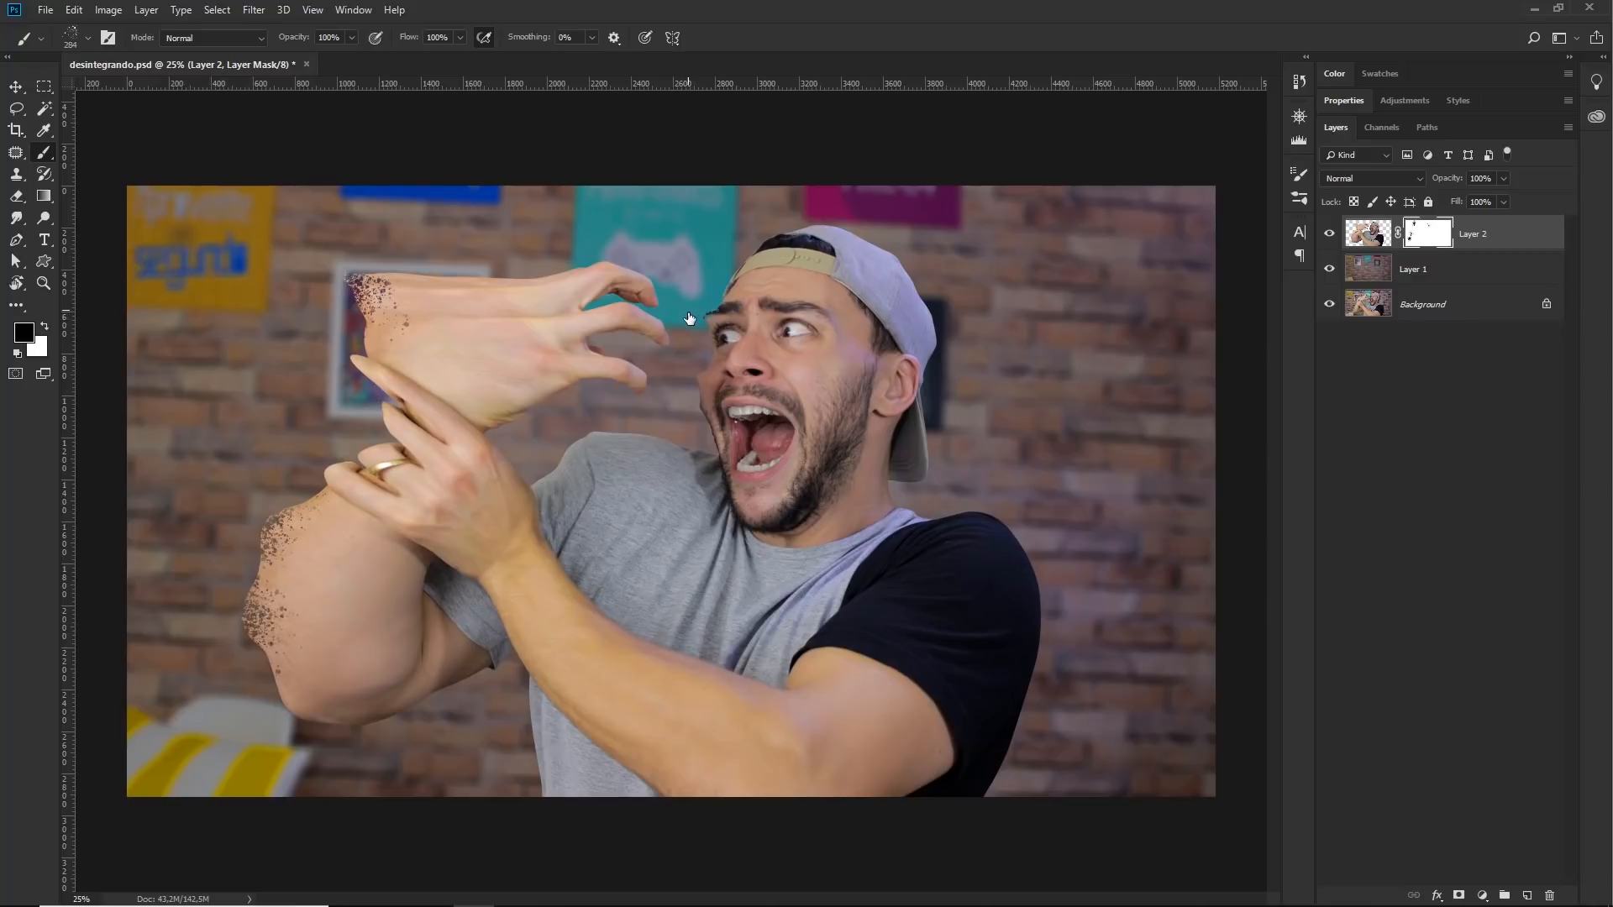
- Stamp black spatter on Layer 2's mask along the raised hand's lower edge, the gray shirt's shoulder and the stretched wrist's lower edge
left_click(690, 369)
left_click(568, 445)
left_click(603, 427)
left_click(530, 444)
left_click_drag(533, 458, 580, 445)
left_click_drag(329, 363, 334, 370)
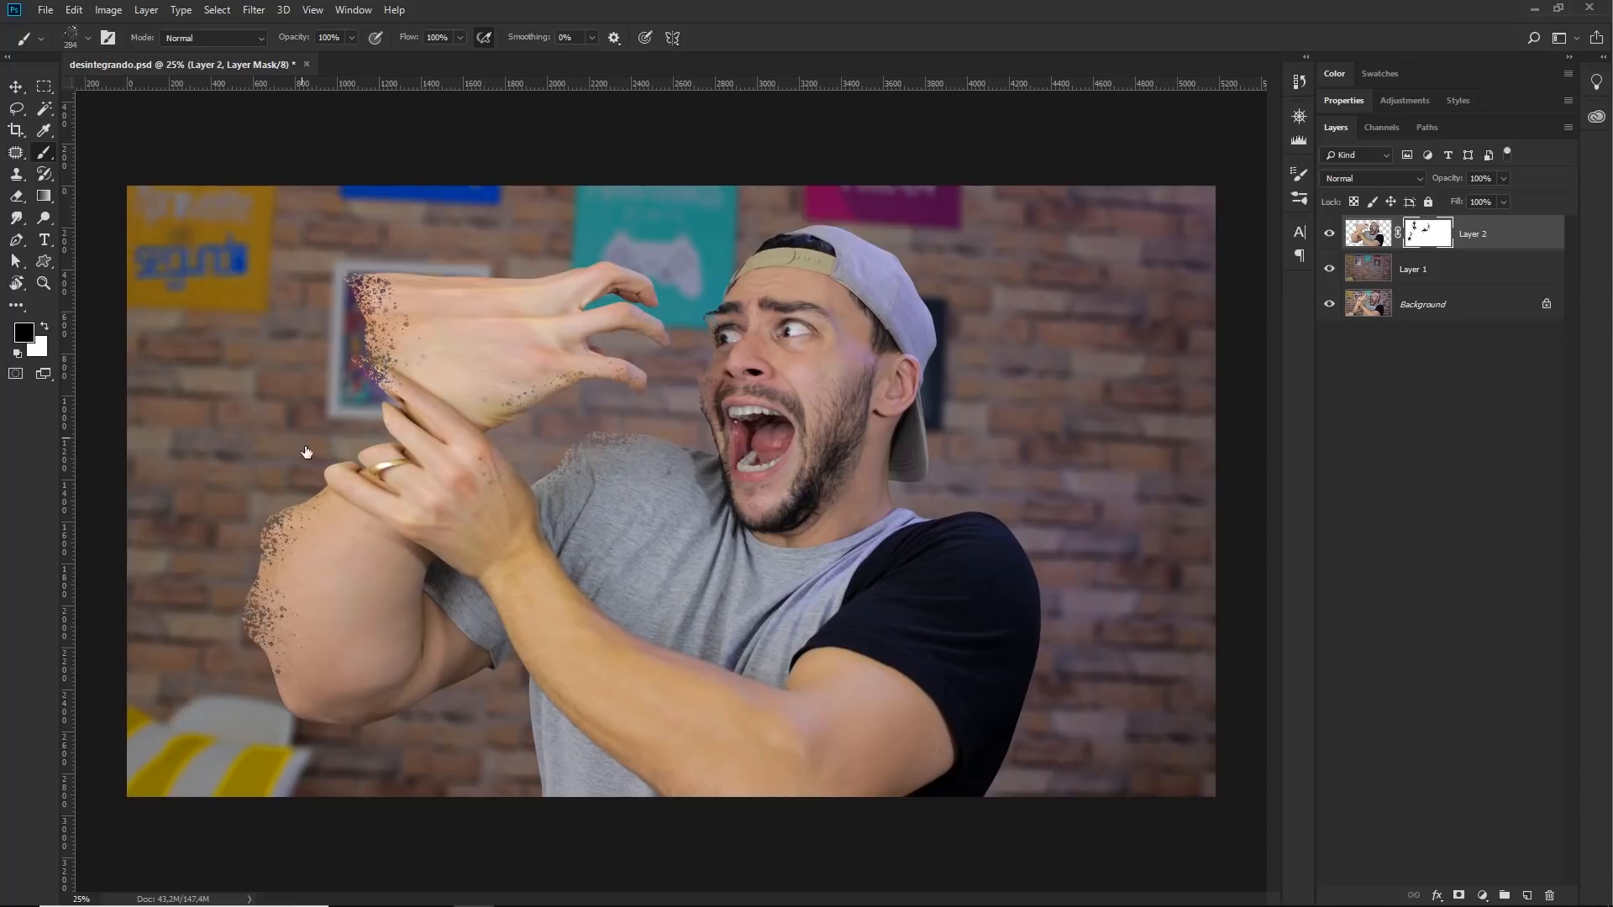
- Enlarge the spatter brush to 432 px and stamp black particles across the stretched wrist and the back of the raised hand
right_click(457, 317)
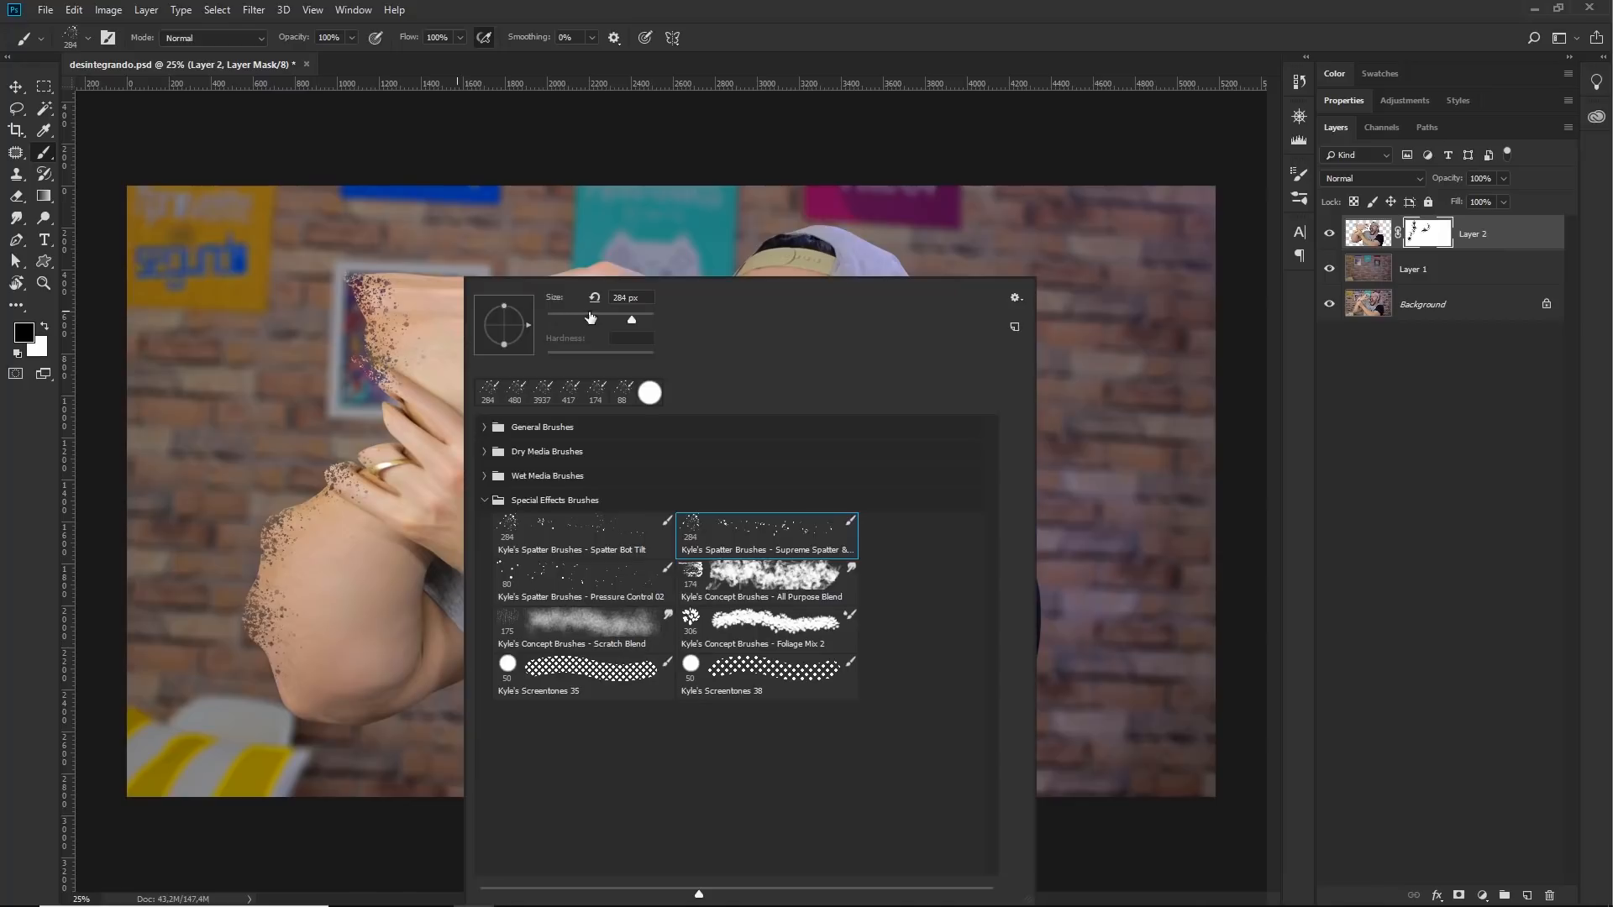
left_click_drag(632, 320, 642, 320)
left_click(840, 43)
left_click(390, 294)
left_click(410, 267)
left_click(429, 287)
left_click(420, 338)
left_click(467, 283)
left_click(392, 285)
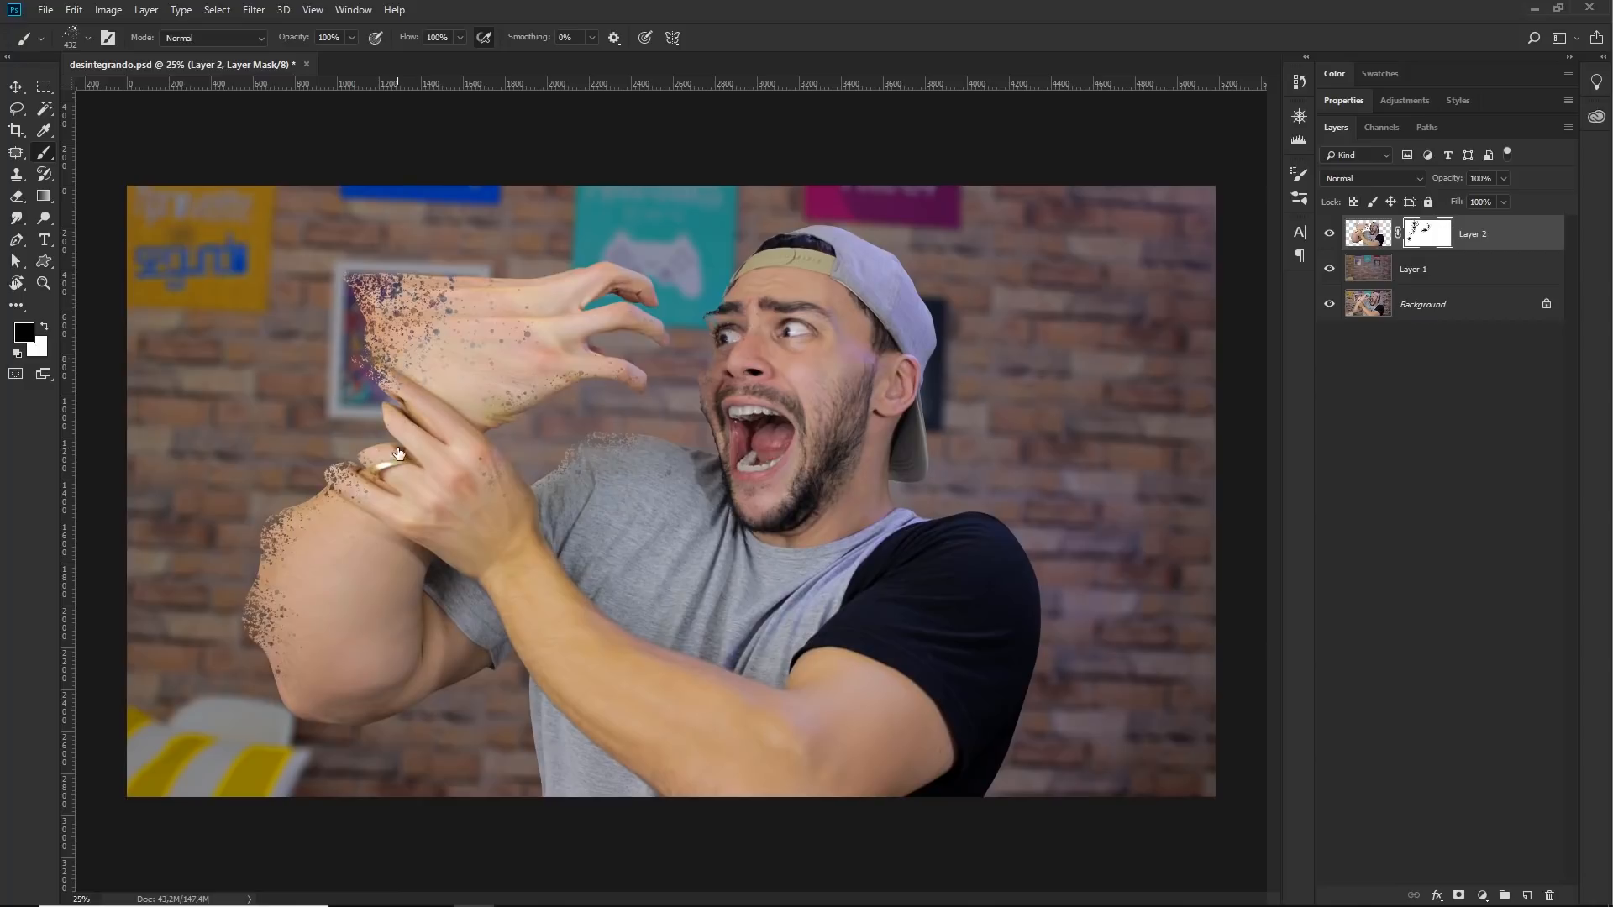
- Stamp the 432 px spatter down the outer side of the swollen forearm on the mask
left_click(315, 535)
left_click(298, 608)
left_click(294, 691)
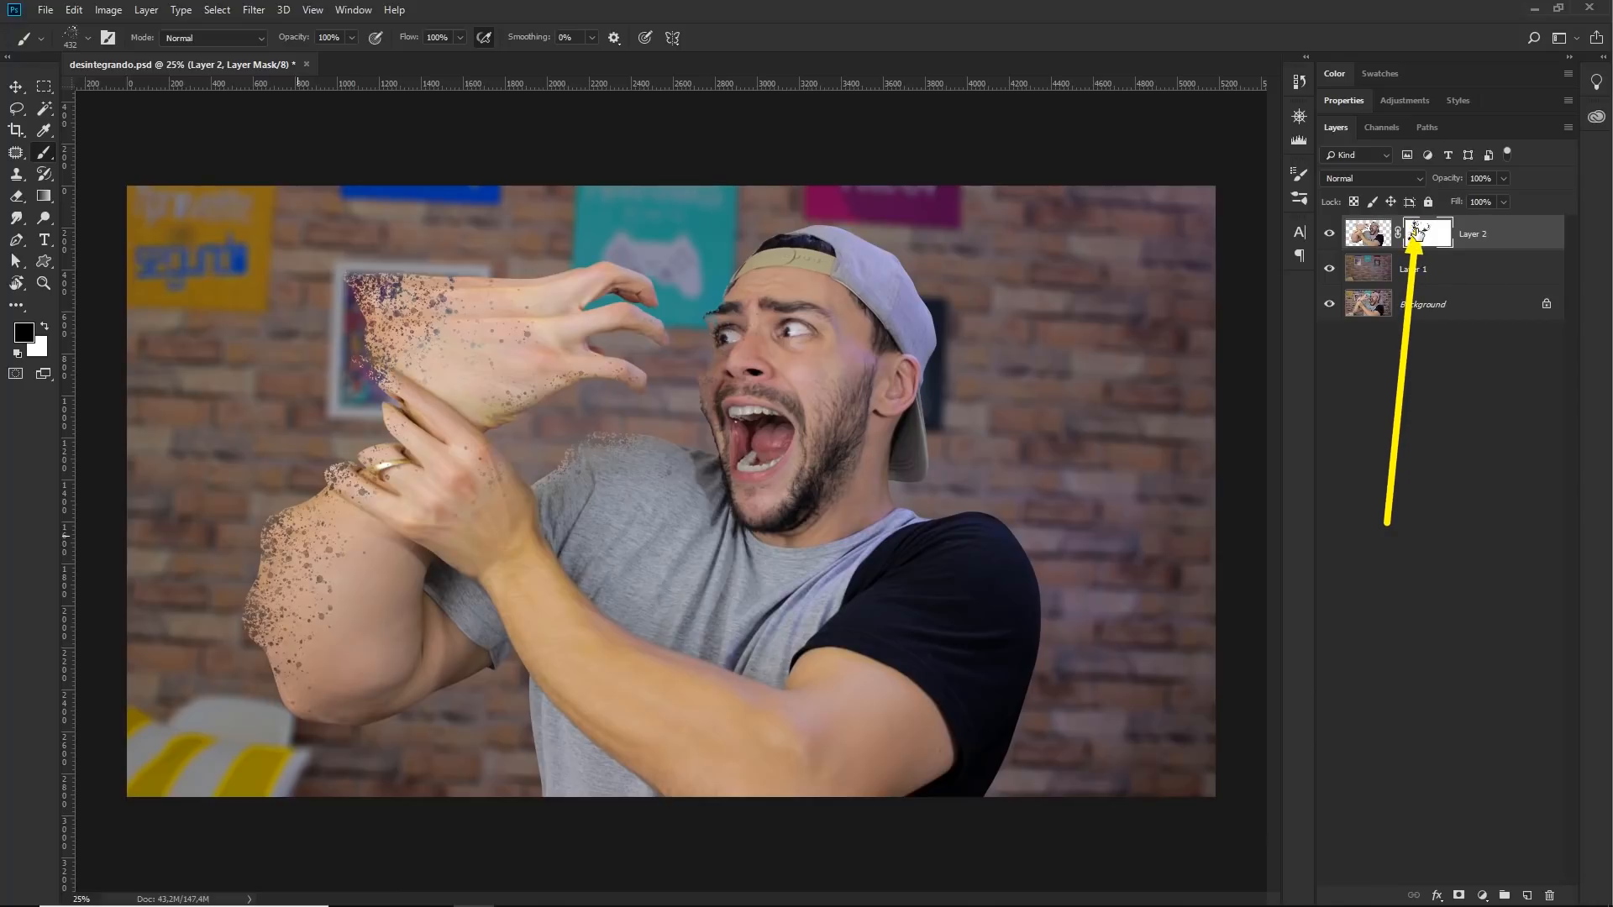
- Enlarge the spatter brush to 2165 px and punch larger holes in the mask over the swollen forearm, stretched wrist and clutching hand
right_click(422, 294)
left_click_drag(603, 324, 616, 324)
key("Return")
left_click(304, 359)
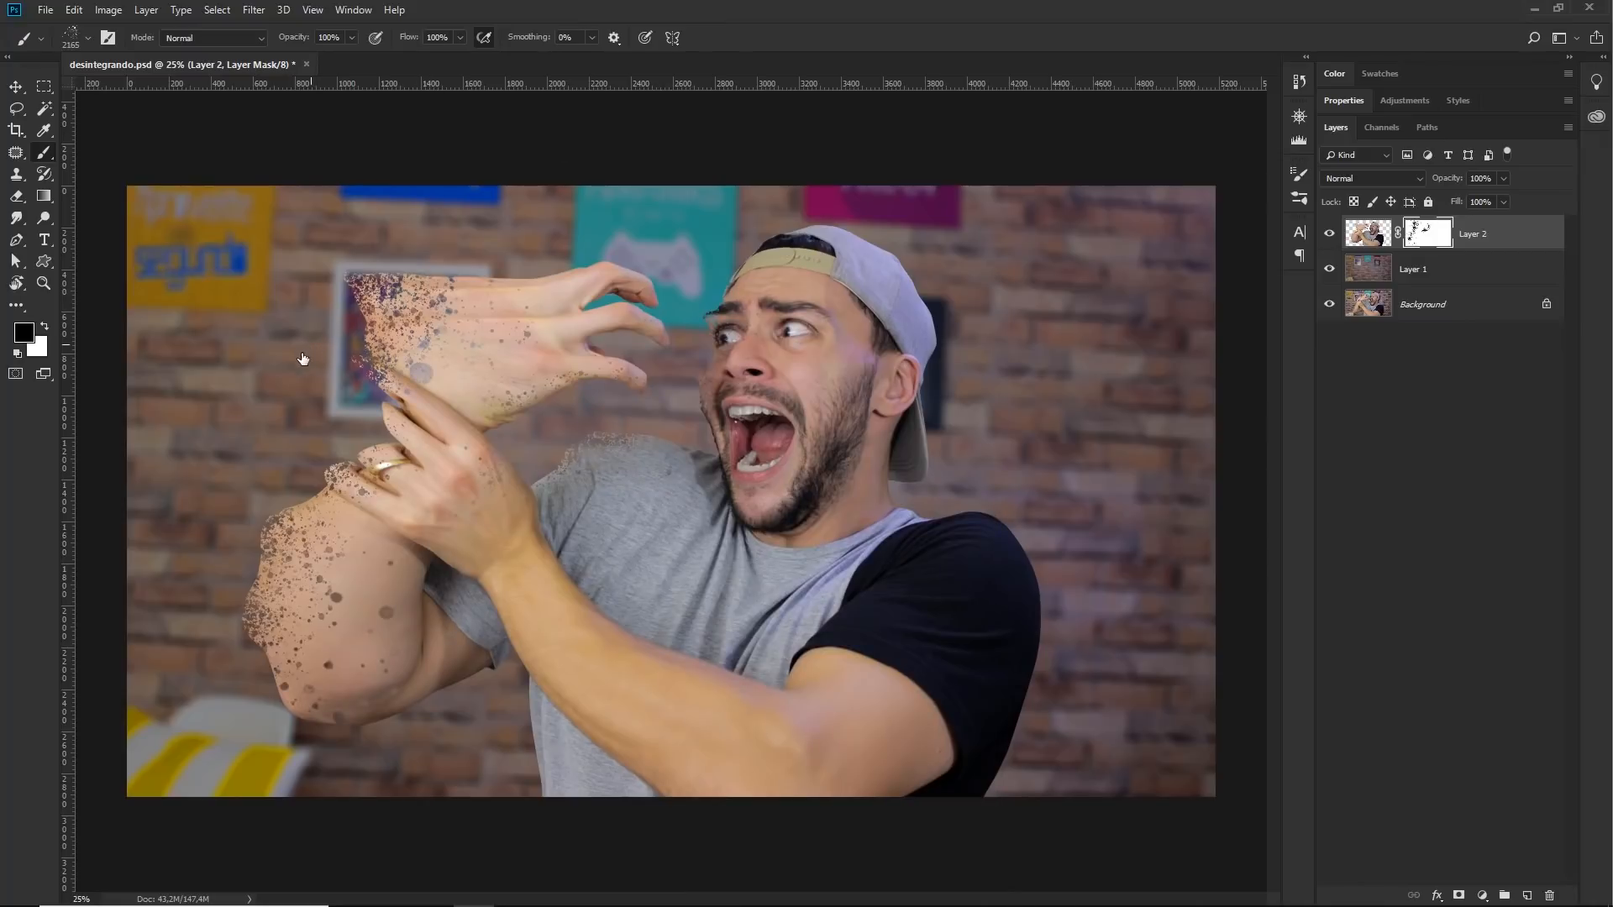
left_click(385, 294)
left_click(328, 531)
left_click(292, 526)
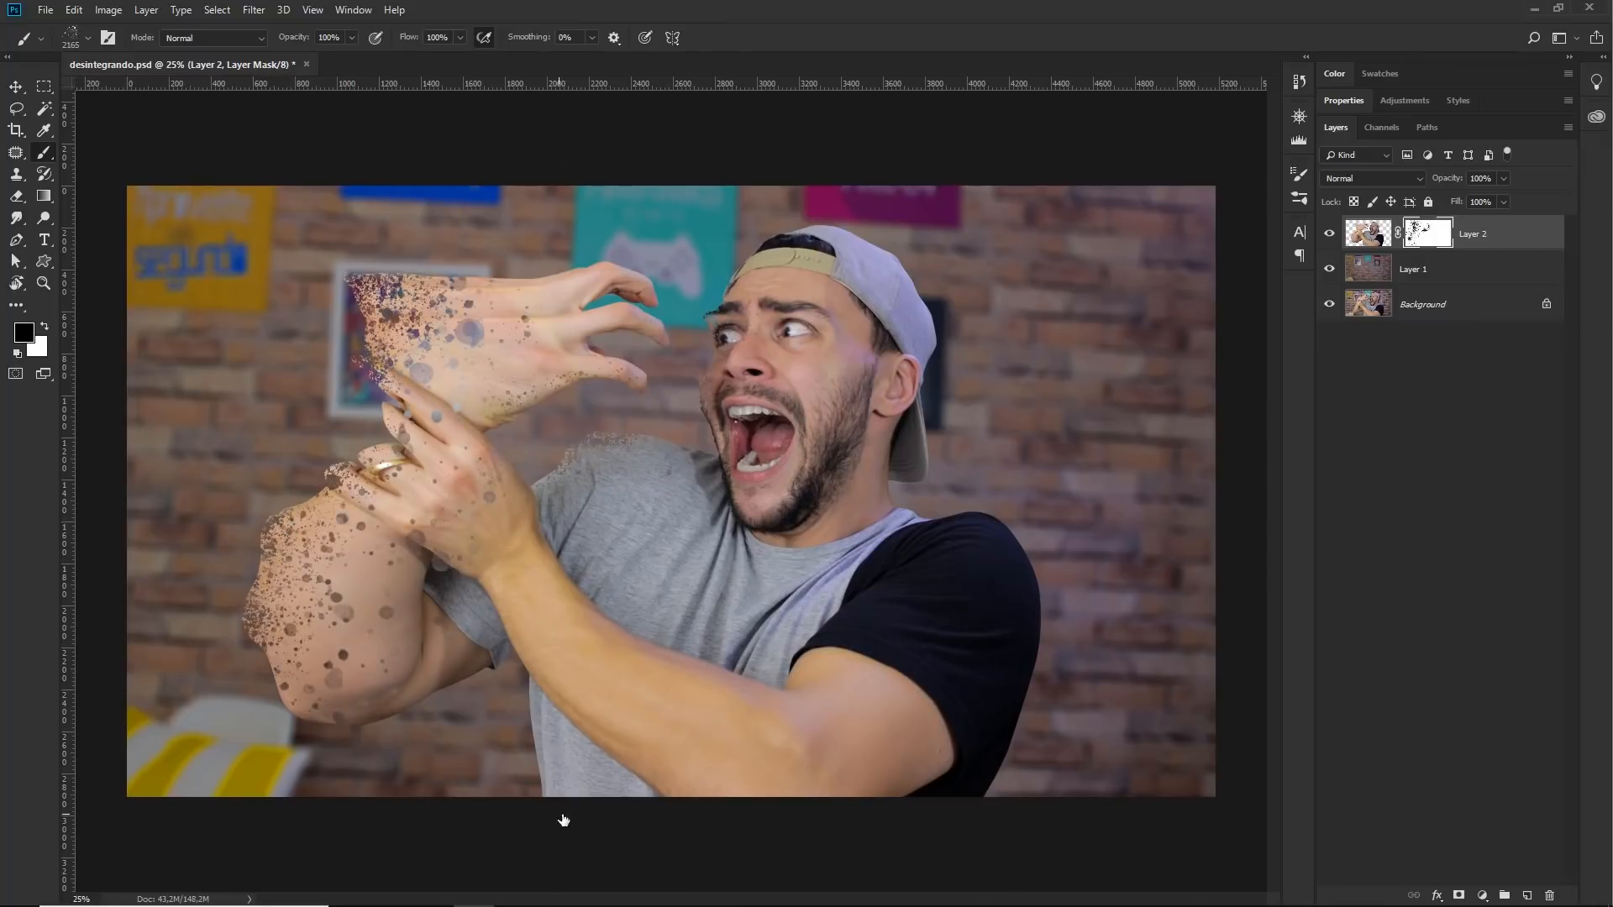
left_click(600, 309)
key("ctrl+z")
left_click(540, 393)
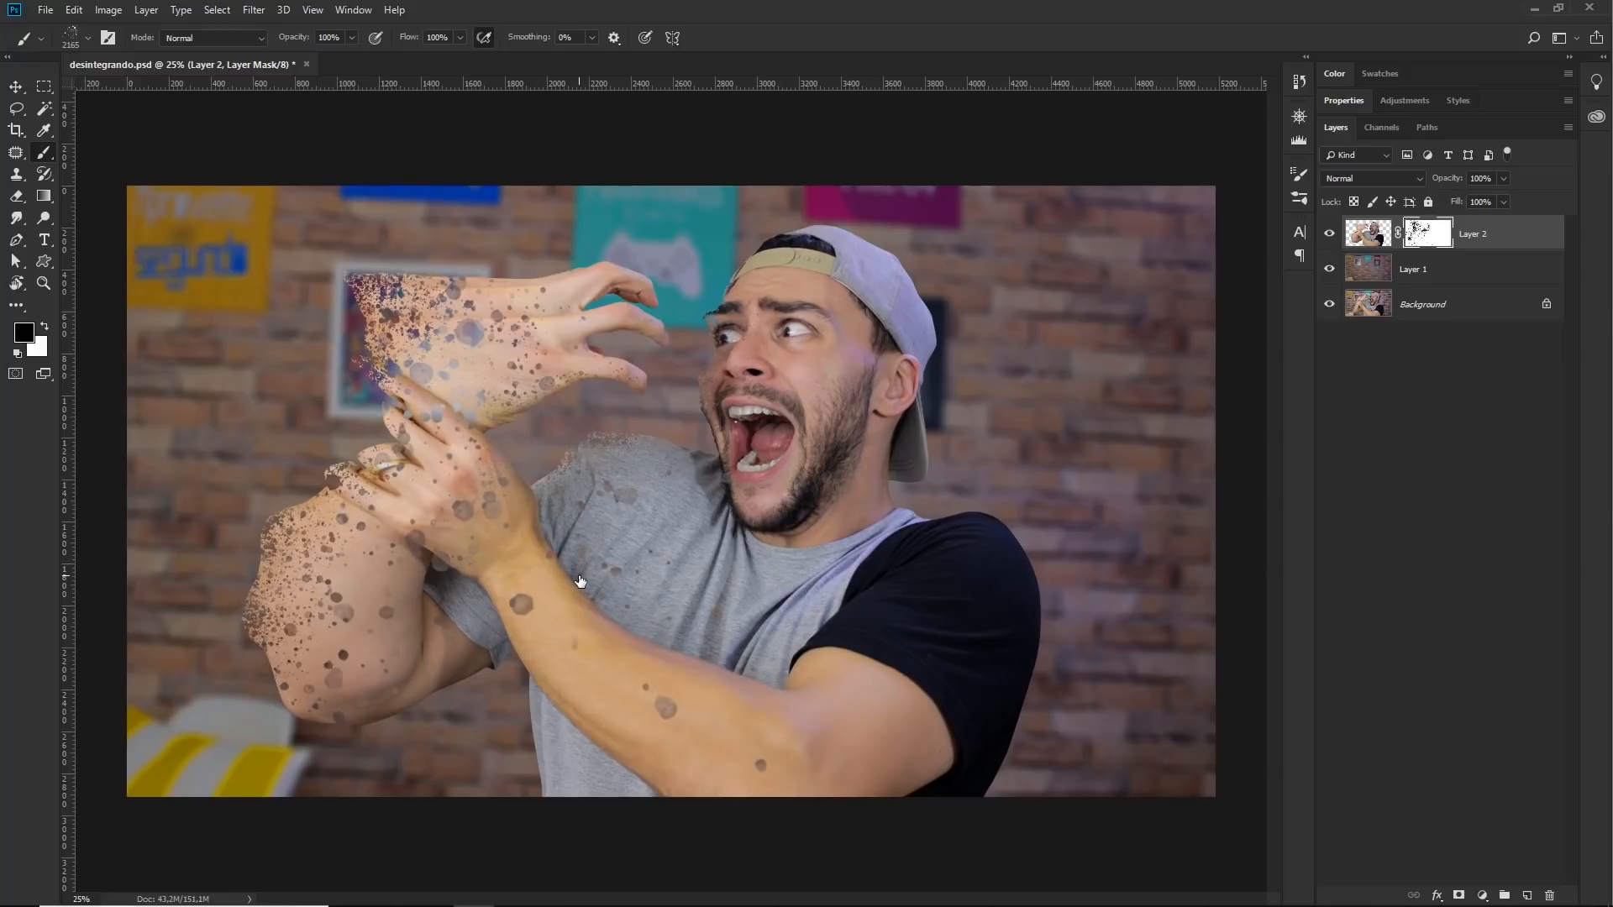
key("ctrl+z")
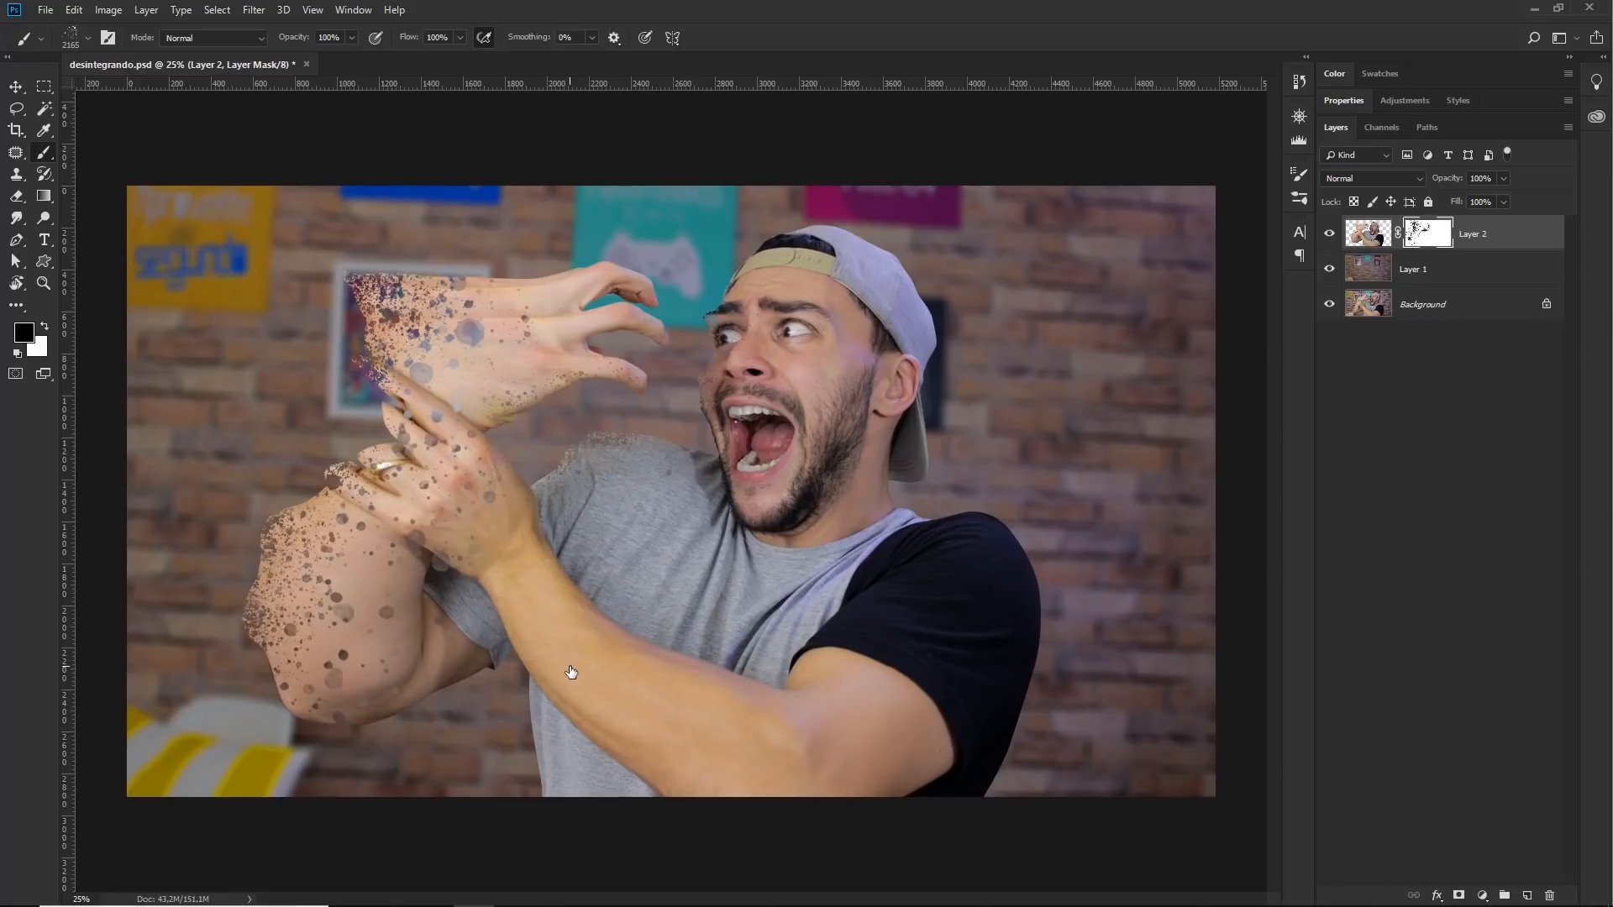
left_click(551, 514)
key("ctrl+z")
- Stamp large black spatter over the clutching hand, its forearm and the gray shirt, reducing the brush to 1700 px for the last stamps
left_click(499, 425)
left_click(486, 537)
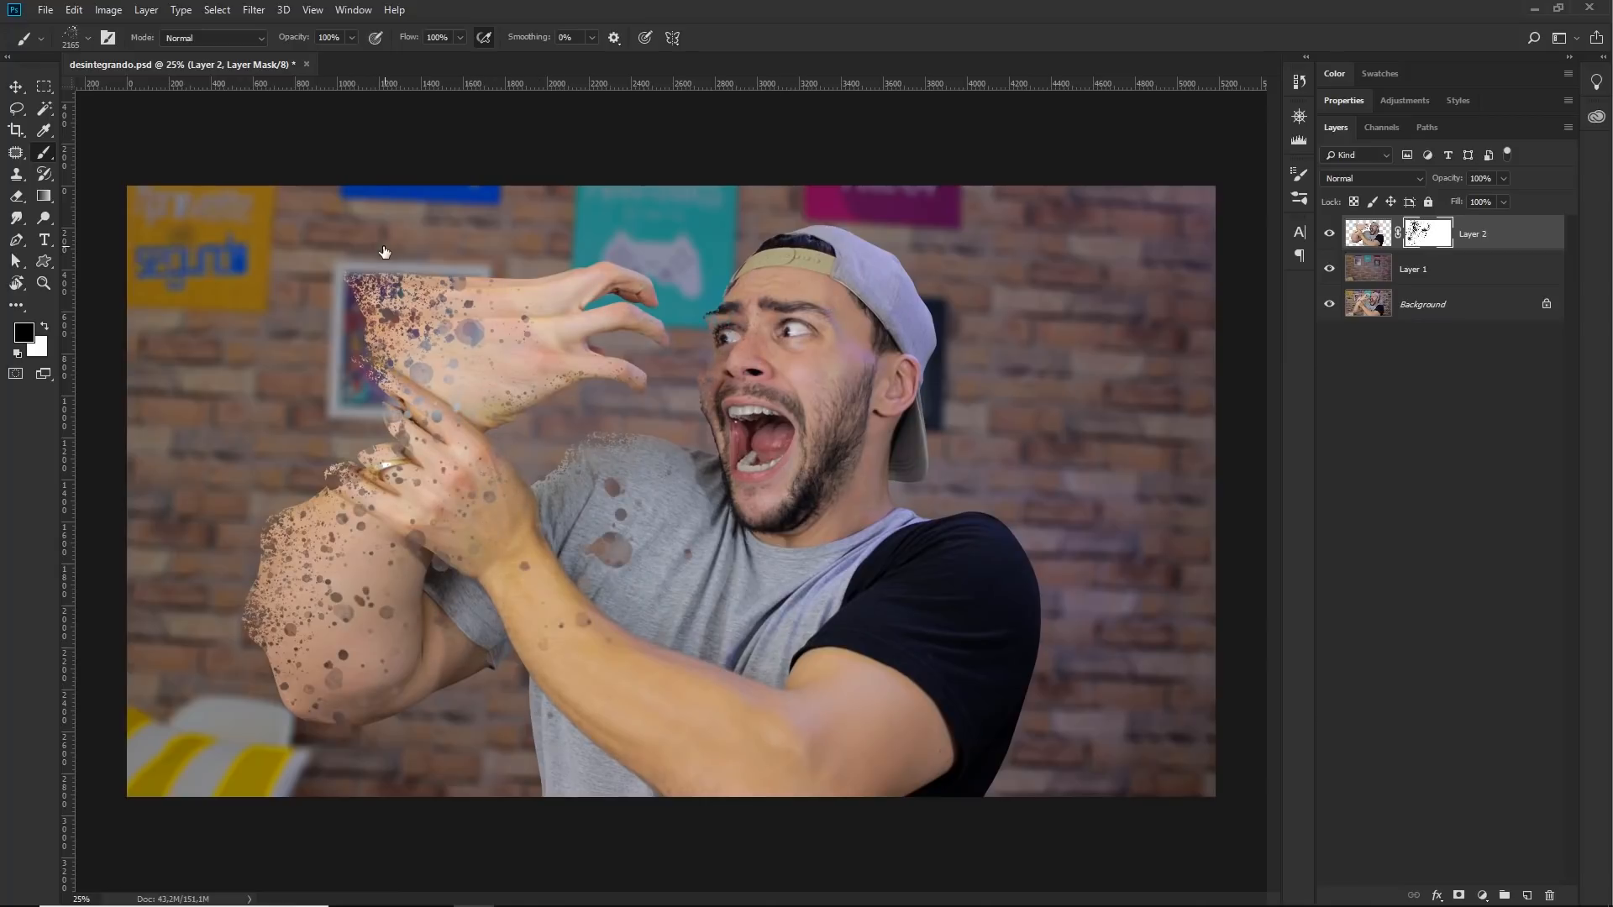
key("bracketleft")
key("bracketleft")
key("bracketleft")
key("bracketleft")
key("bracketleft")
left_click(537, 479)
left_click(563, 464)
left_click(584, 471)
- Reduce the spatter brush to 1000 px and stamp more particles over the back of the raised hand and its wrist corner
key("bracketleft")
key("bracketleft")
key("bracketleft")
key("bracketleft")
key("bracketleft")
key("bracketleft")
key("bracketleft")
left_click(479, 307)
left_click(496, 310)
left_click(386, 292)
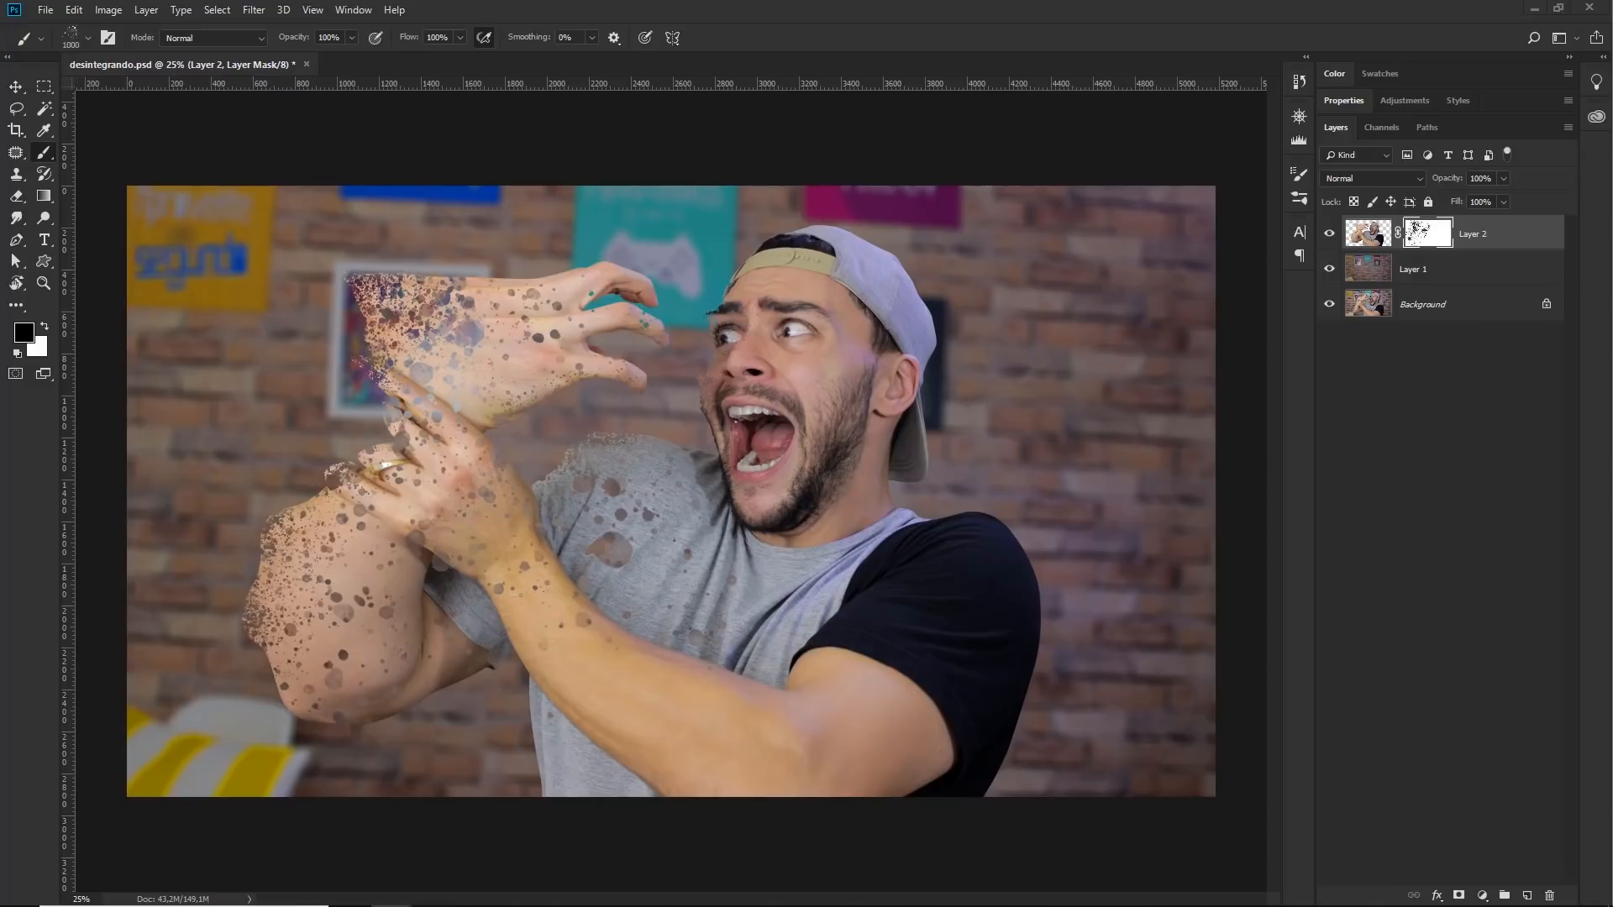
- Place particulas.jpg from the 6 desintegrar folder into desintegrando.psd as a new layer
left_click_drag(1612, 193, 1083, 84)
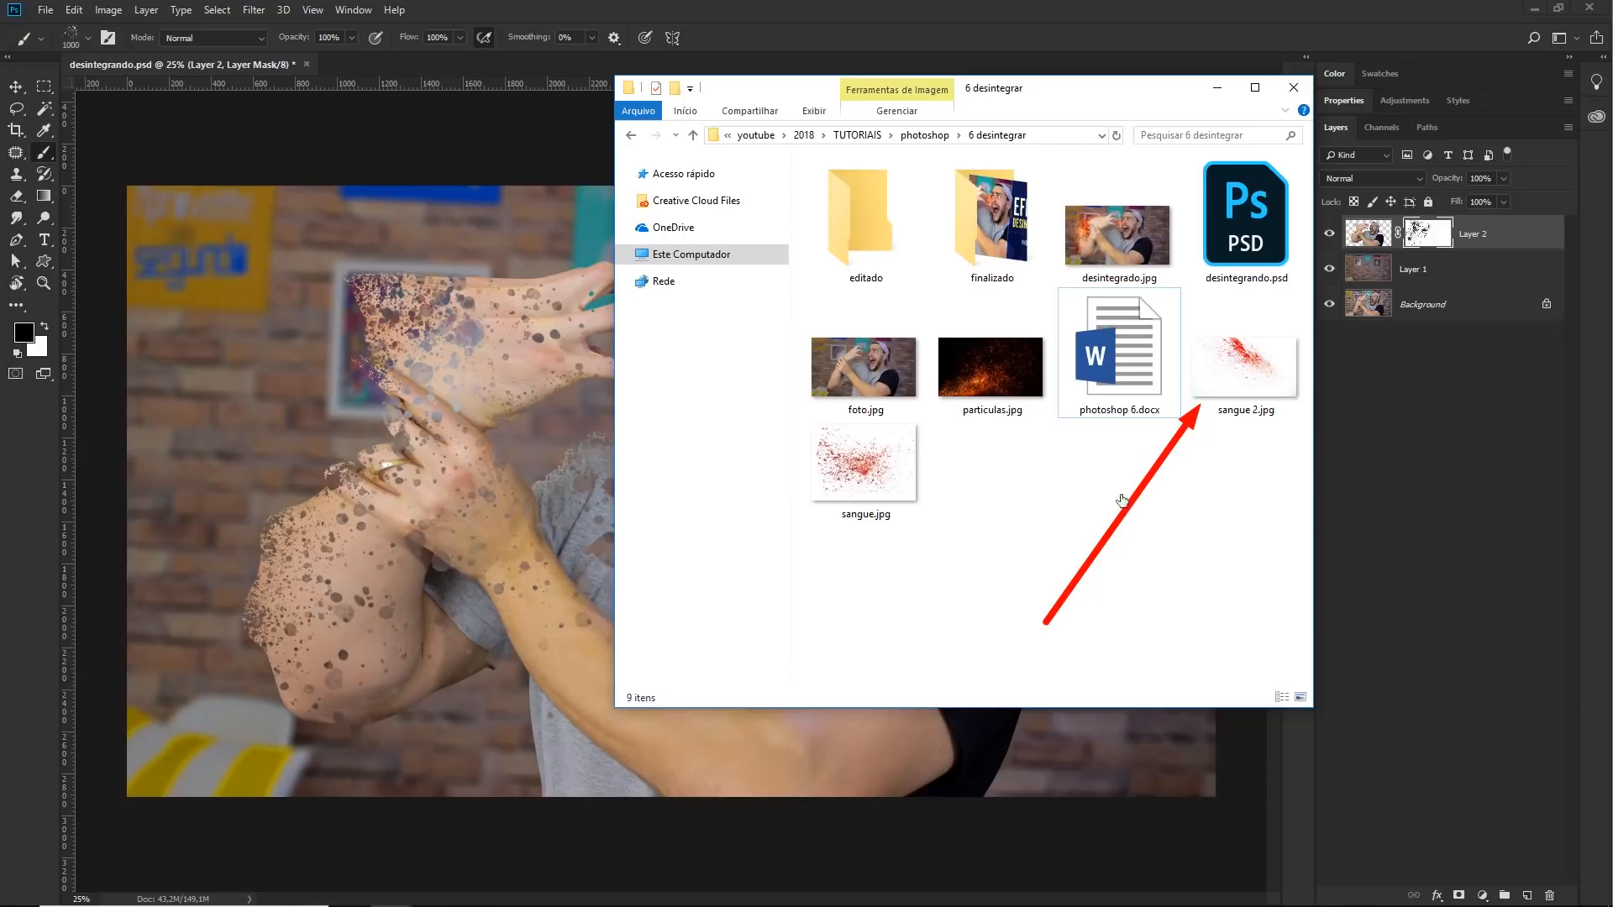
left_click(1010, 370)
left_click_drag(1050, 101, 1326, 96)
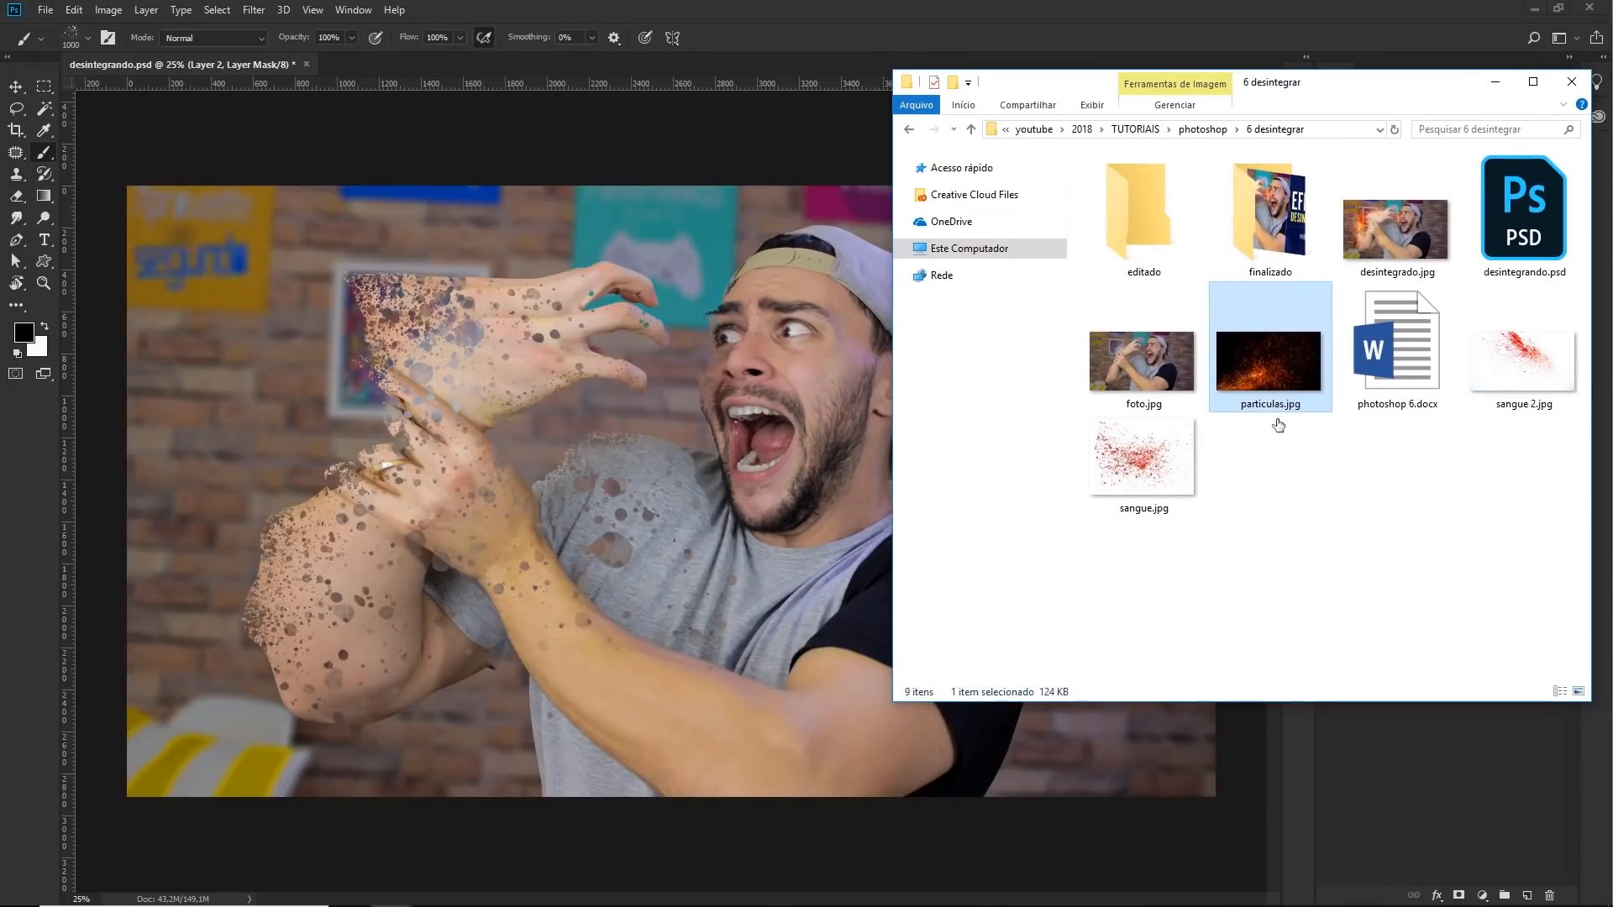
left_click_drag(1279, 364, 549, 351)
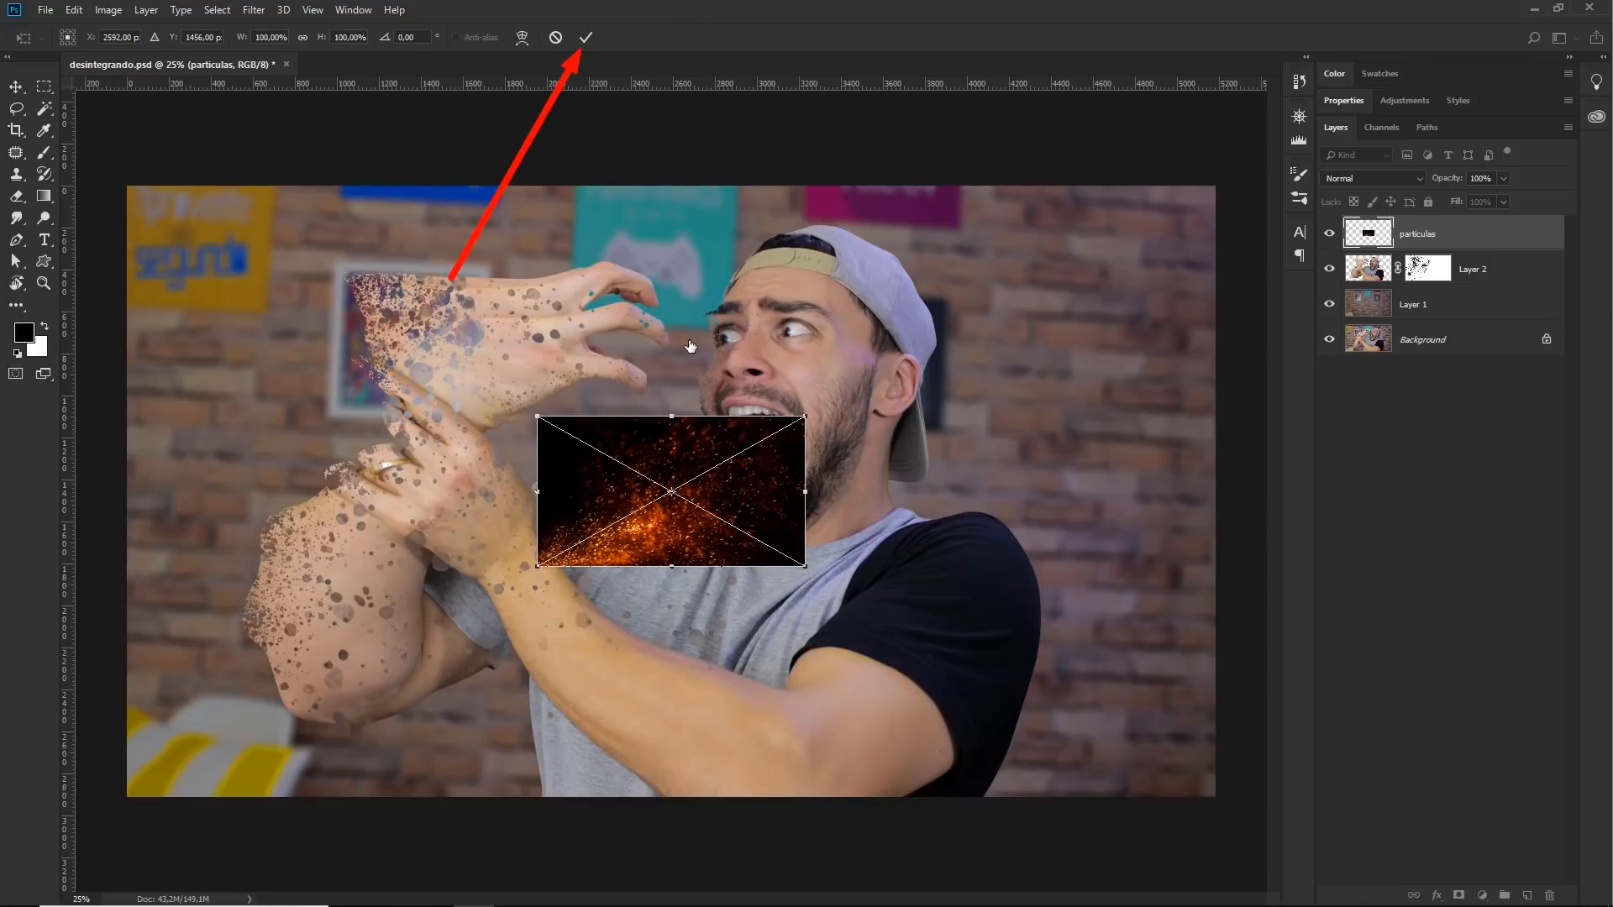
left_click(586, 37)
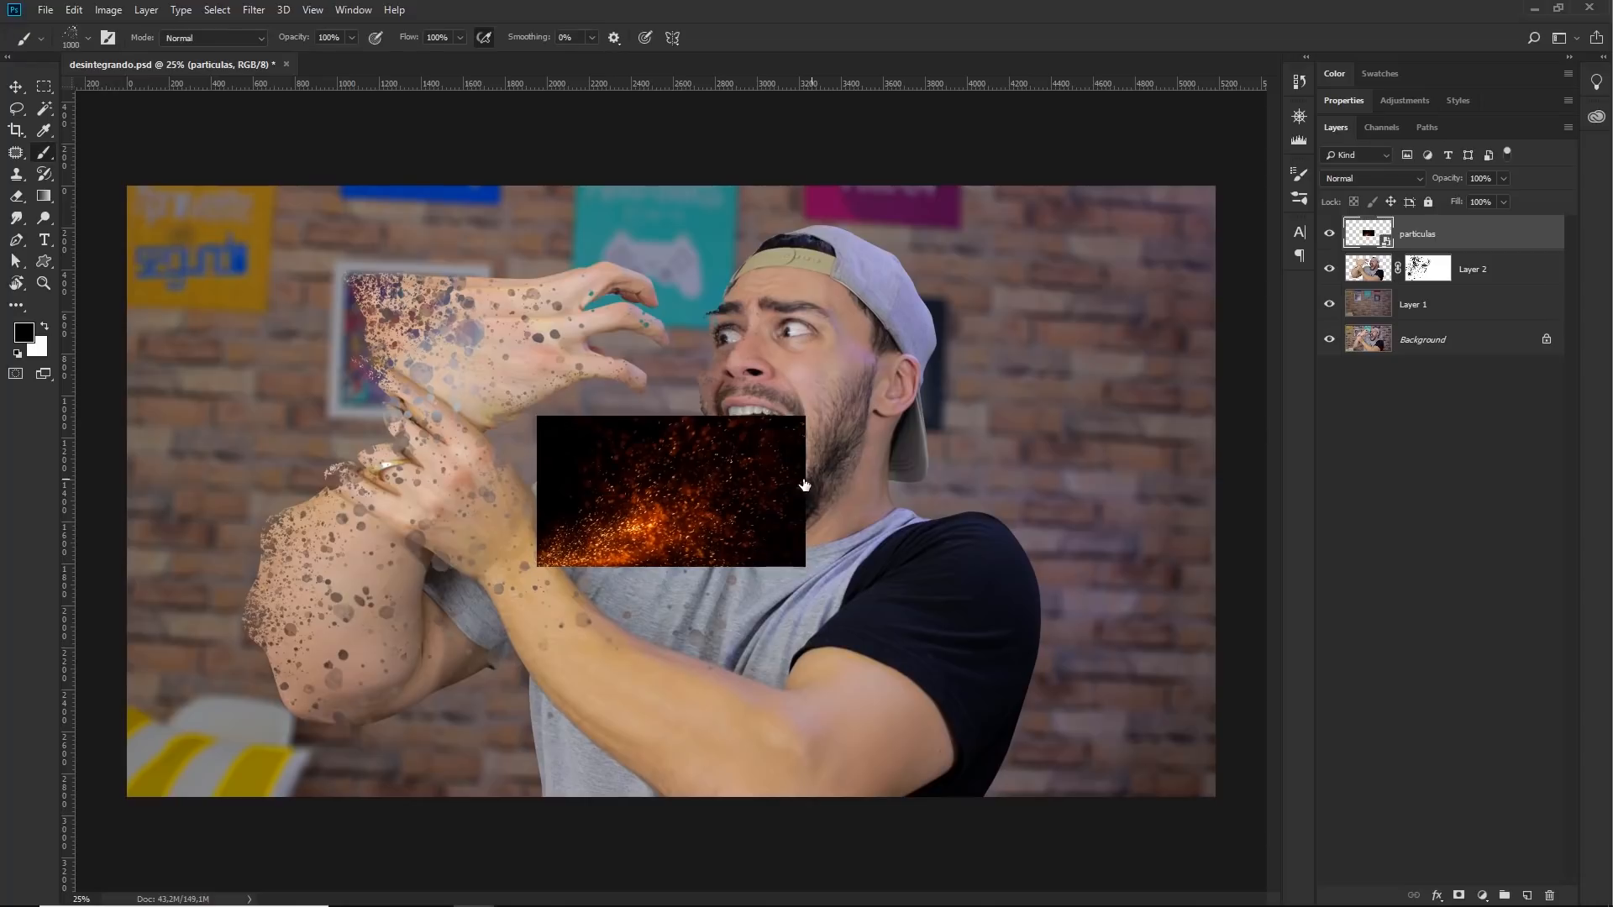
- Set the particulas layer's blend mode to Screen and move the sparks over the clutching hand
left_click(14, 87)
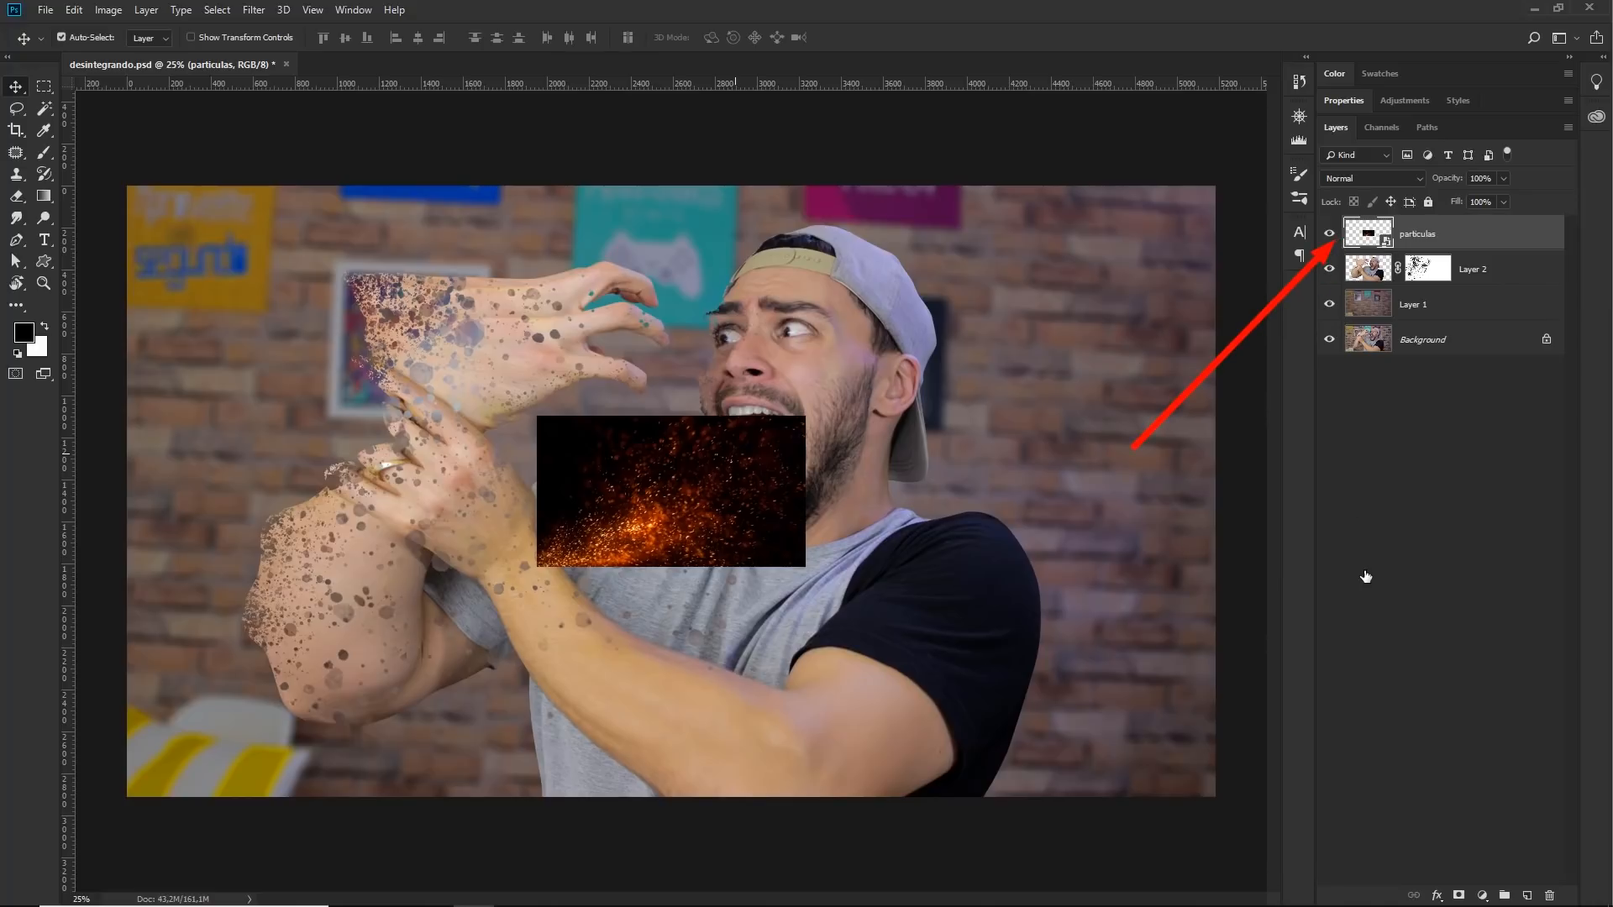
left_click(1363, 179)
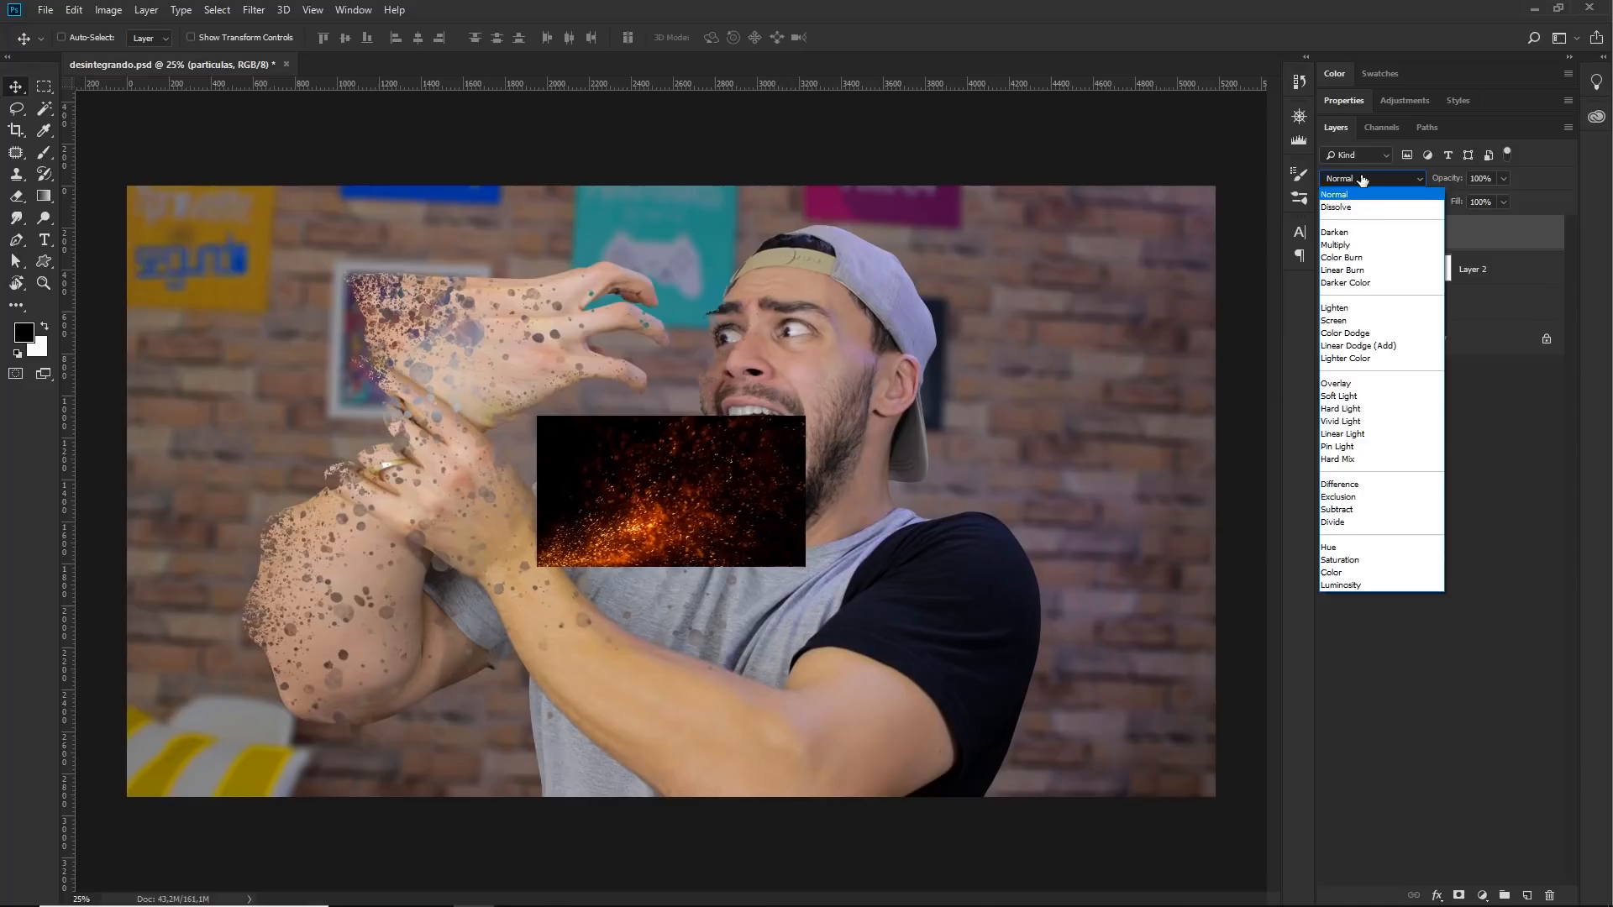
left_click(1342, 321)
left_click_drag(665, 537, 478, 488)
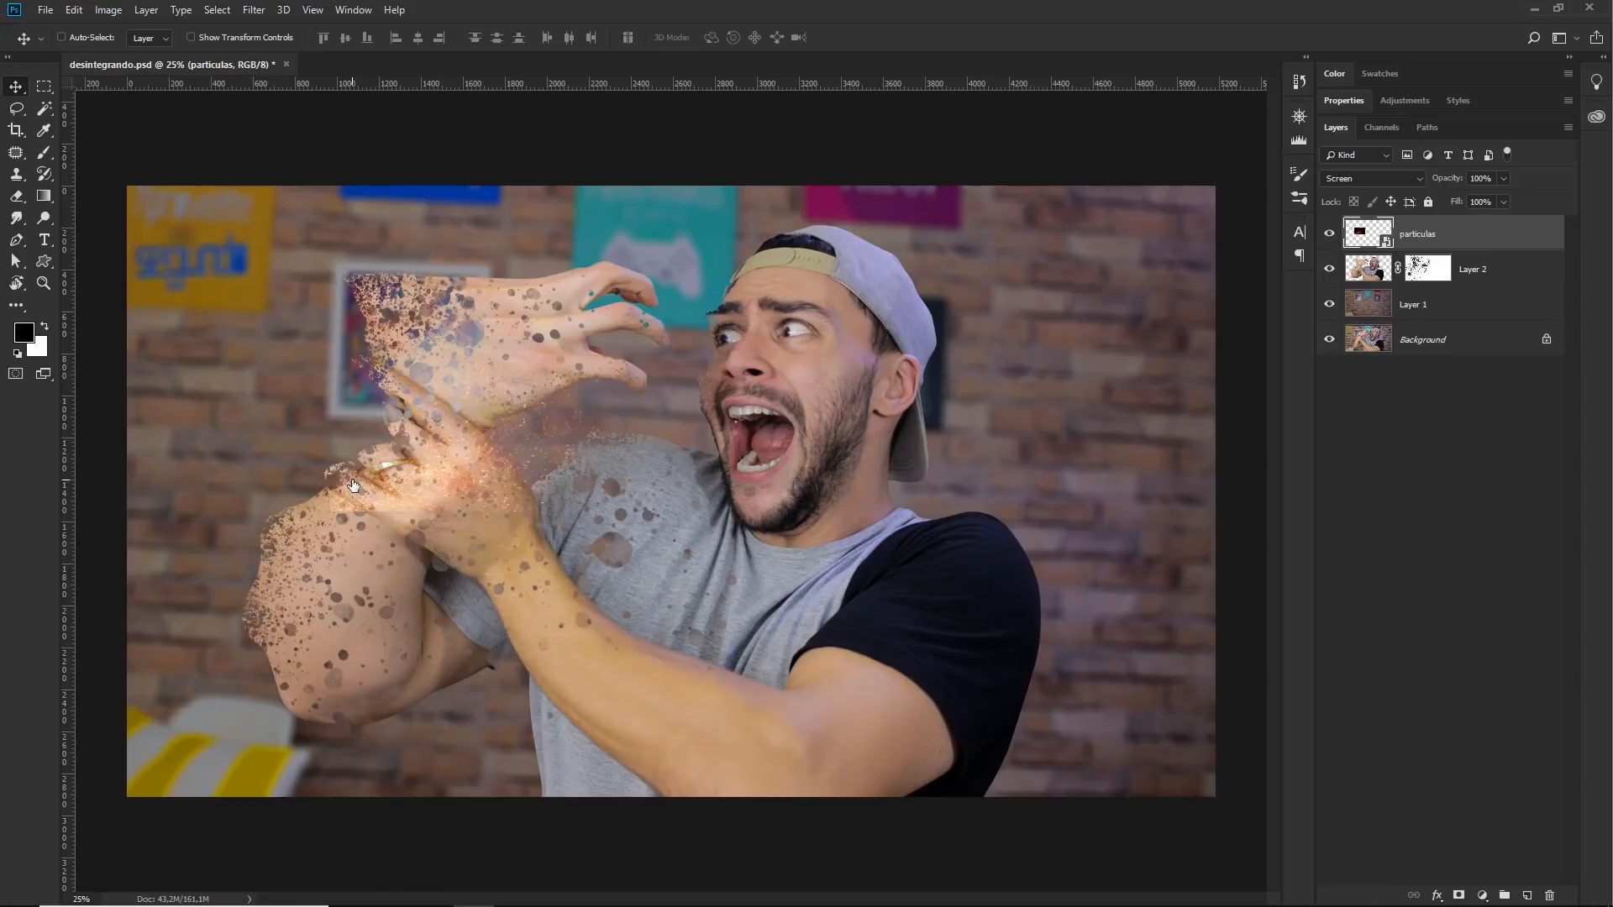
- Scale the particulas layer to about 208% width and 232% height with Free Transform and center it over the two hands
left_click(75, 12)
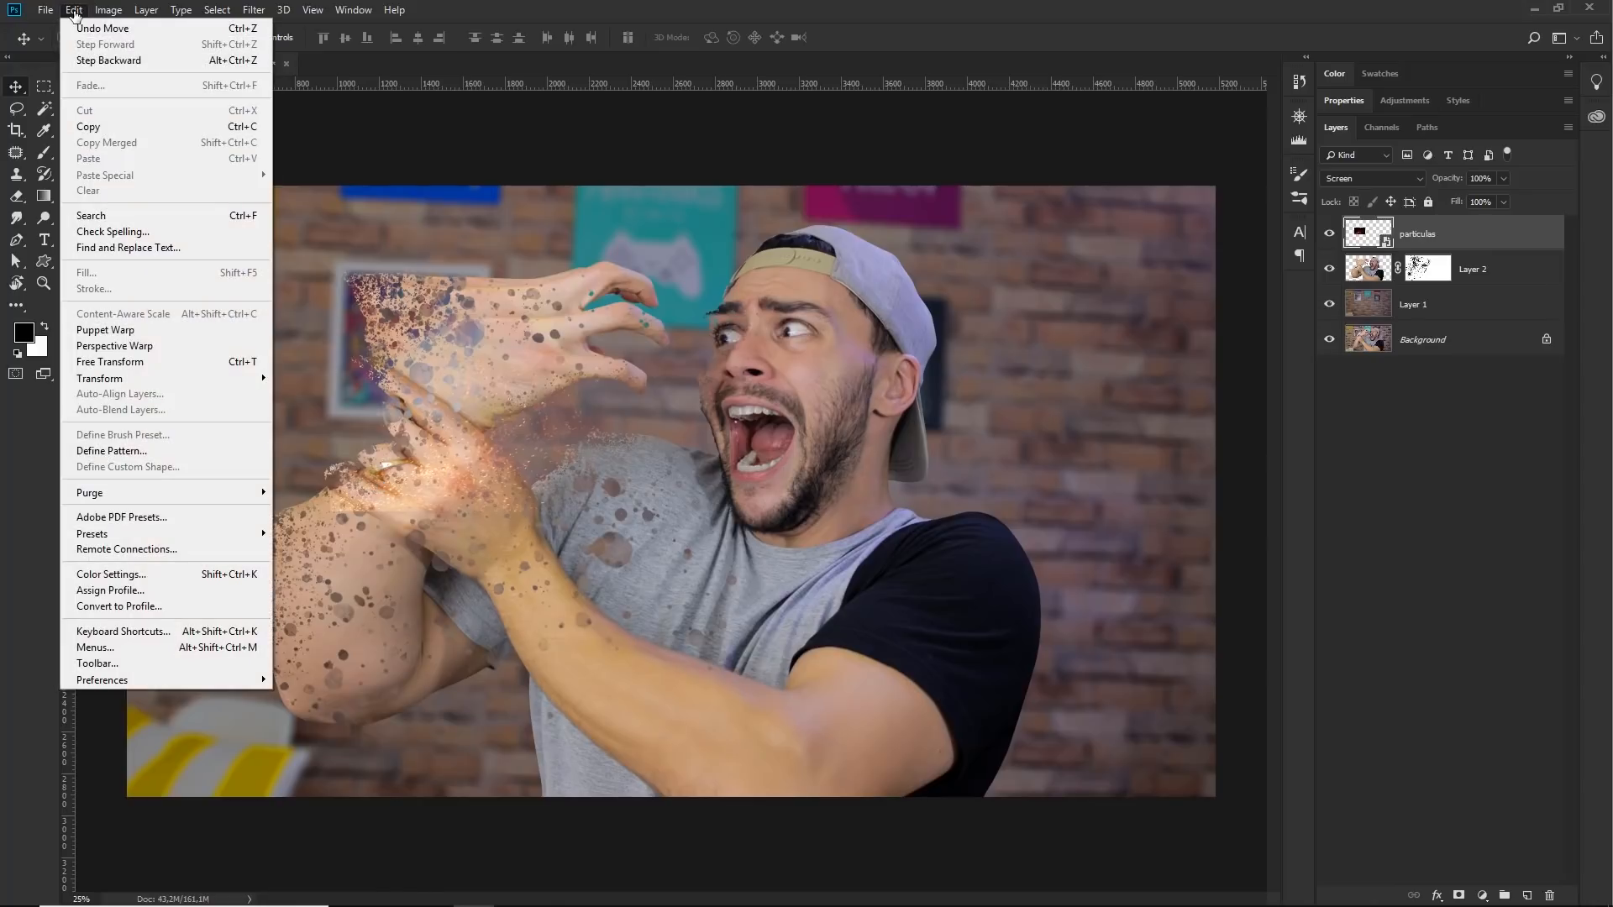
left_click(146, 362)
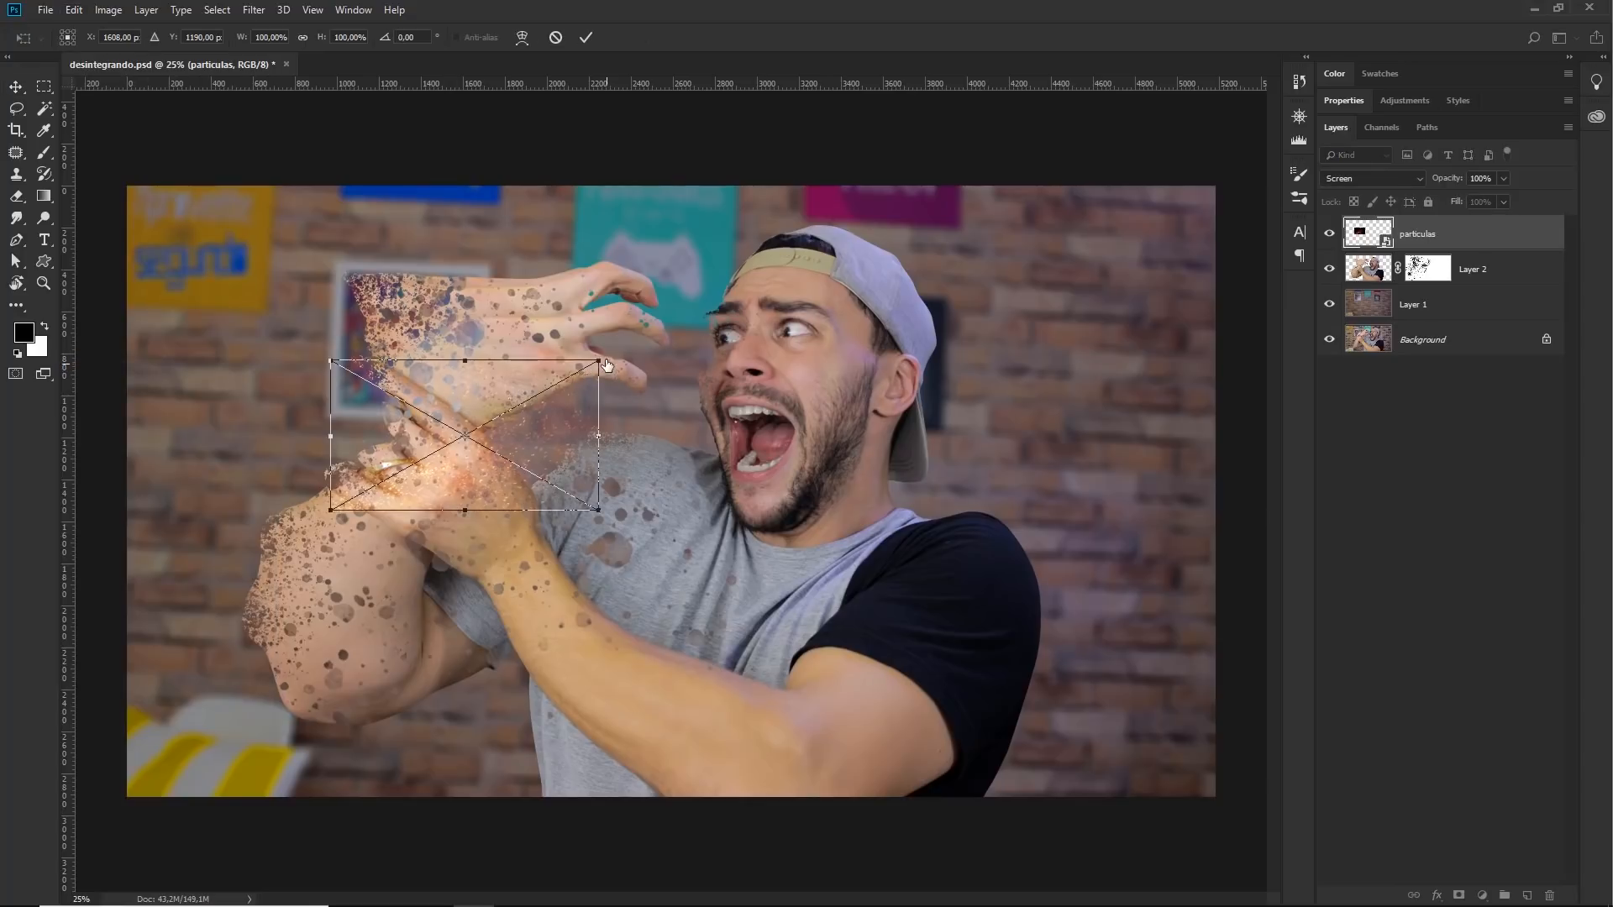
left_click_drag(599, 365, 889, 168)
left_click_drag(587, 294, 396, 396)
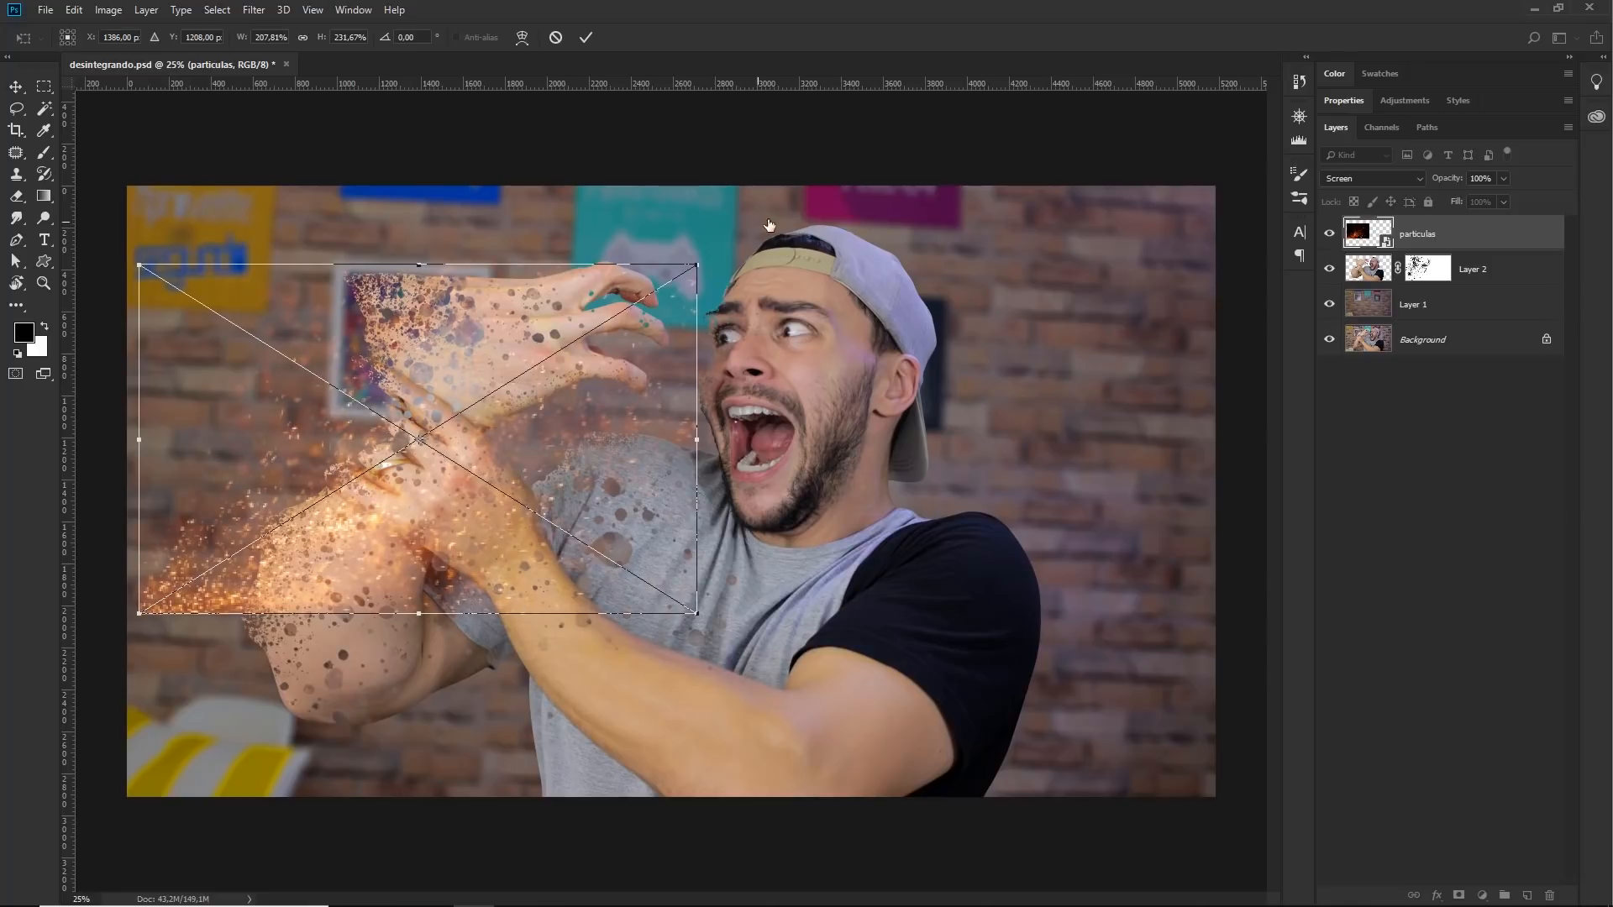
- Rotate the particulas layer to about -54.6° and position its sparks along the outer edges of the stretched wrist and swollen forearm
left_click_drag(808, 279, 438, 167)
left_click_drag(466, 464, 309, 409)
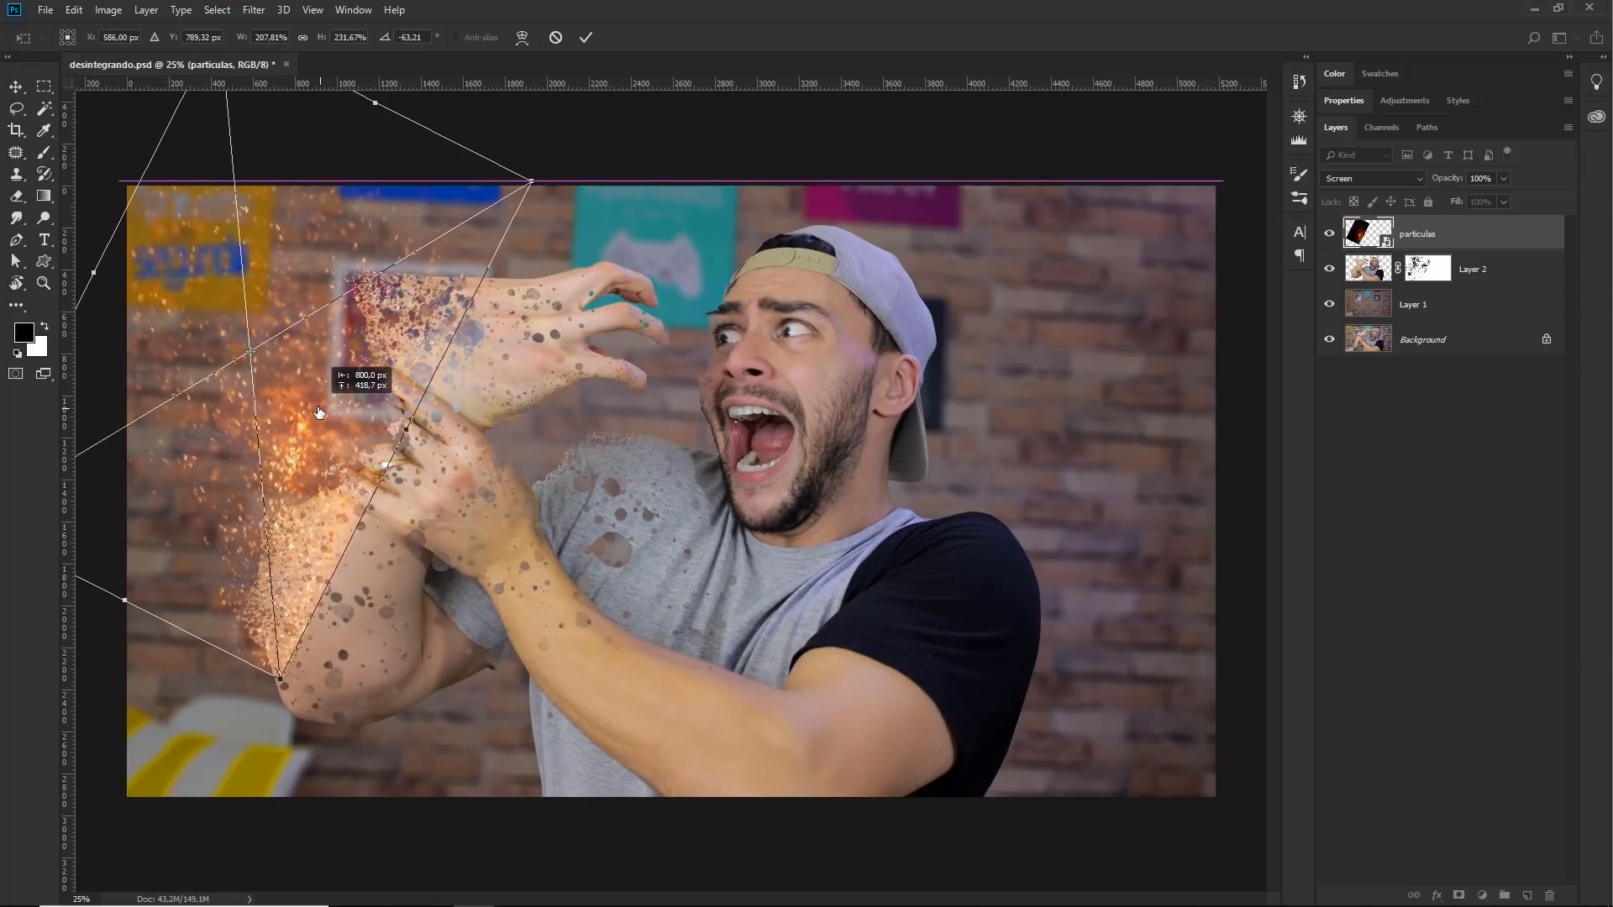
left_click_drag(655, 209, 693, 263)
left_click_drag(363, 380, 403, 346)
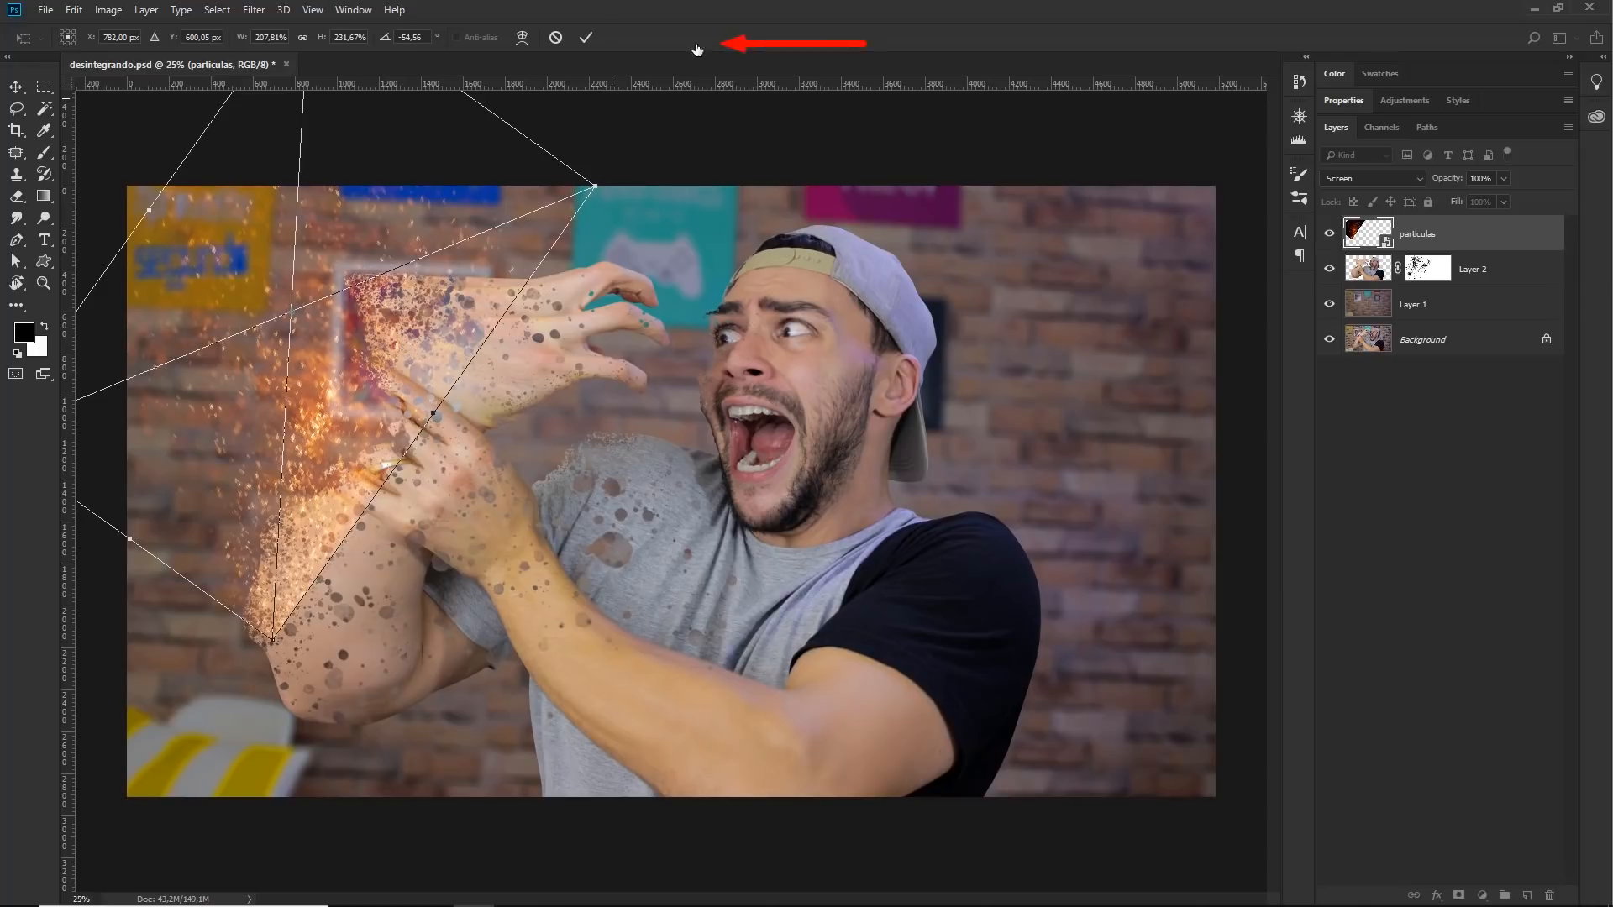
left_click(586, 37)
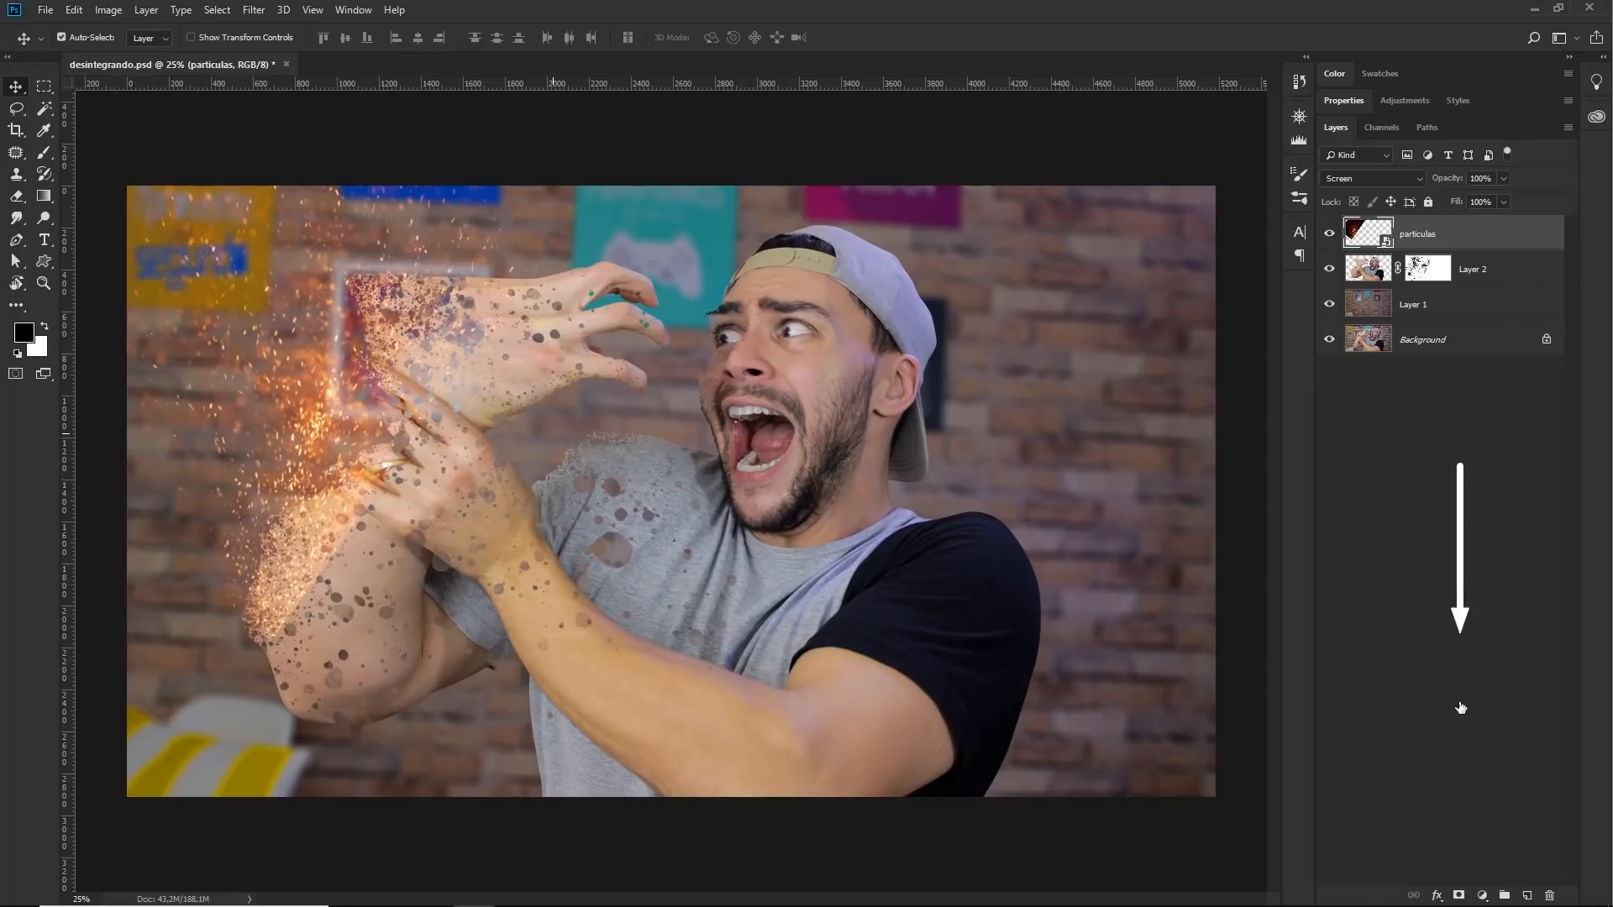
- Add a layer mask to the particulas layer and paint it black over the swollen forearm with the 1000 px Soft Round brush
left_click(1459, 897)
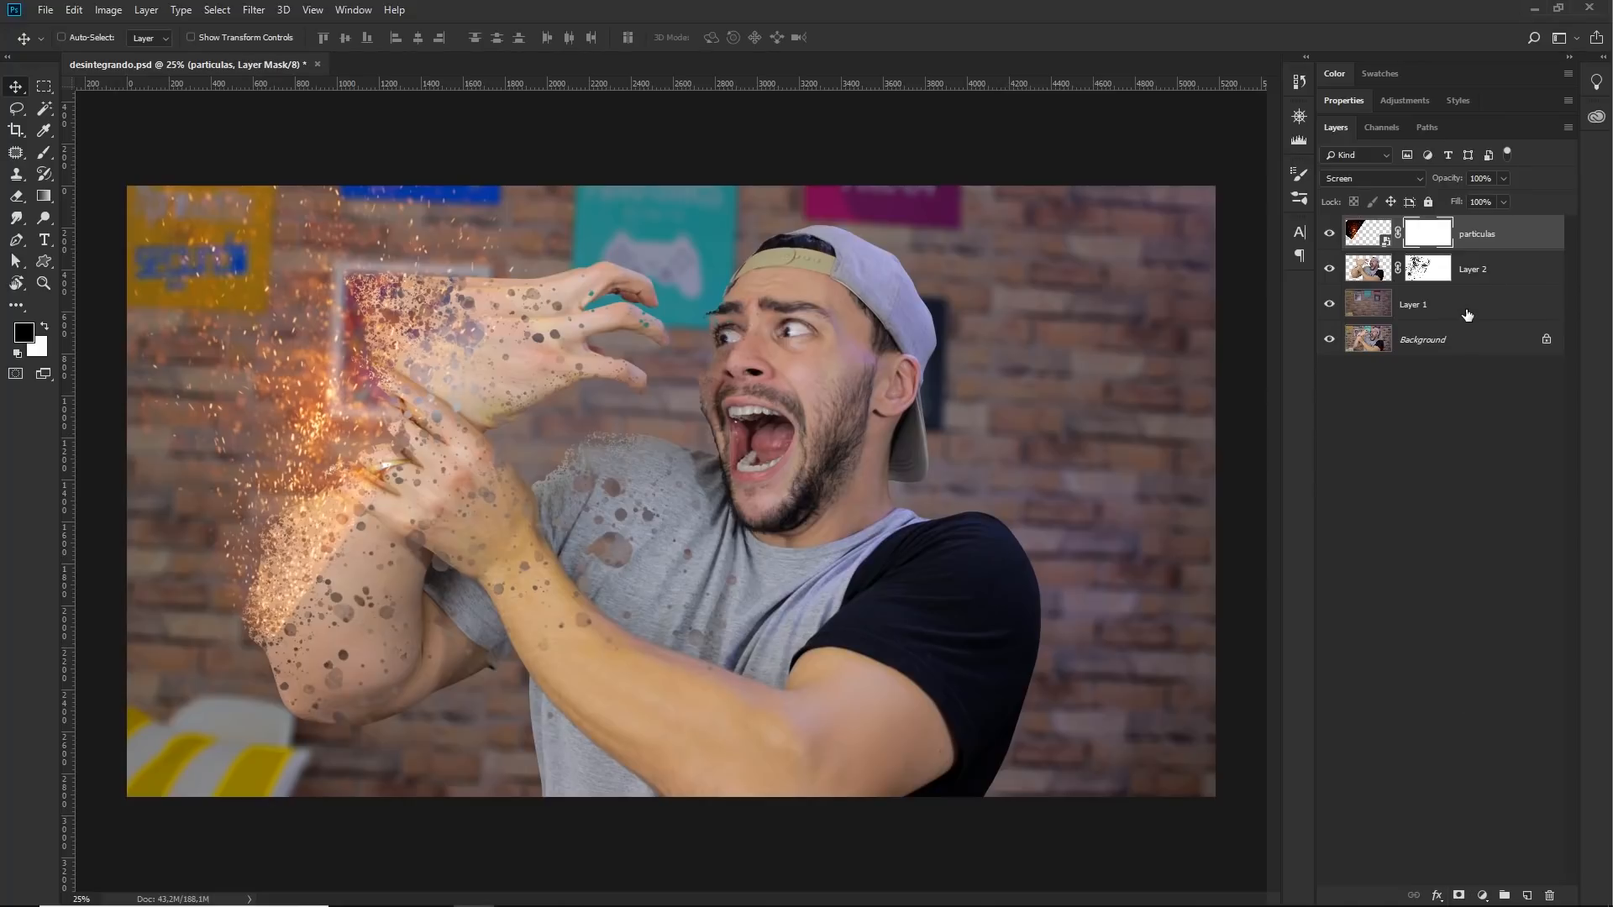
left_click(45, 156)
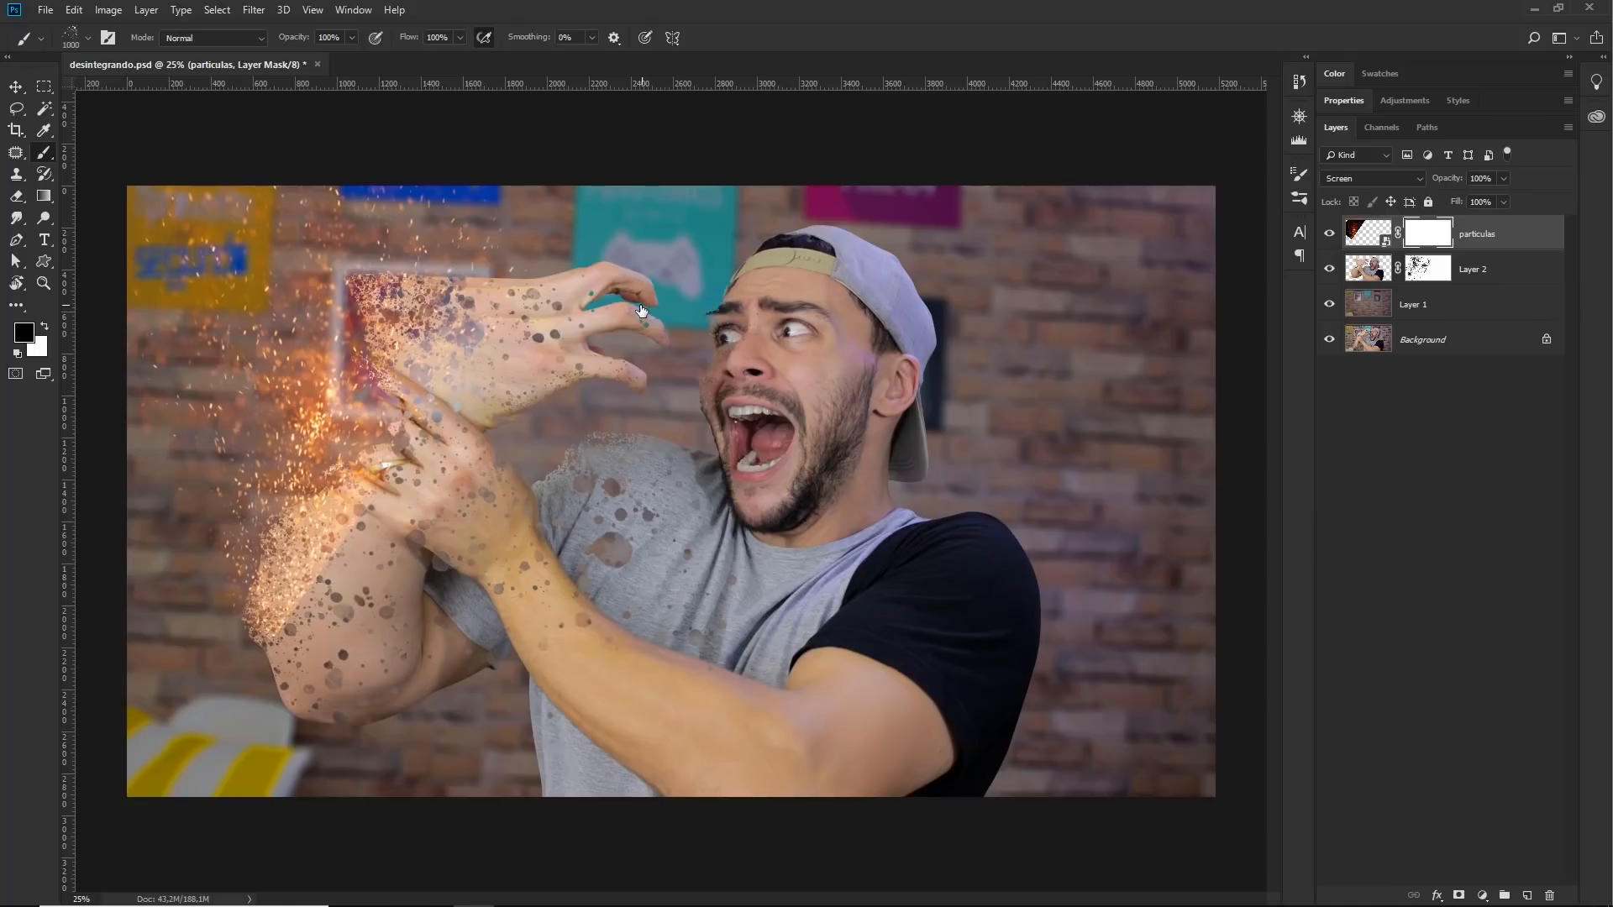
right_click(640, 311)
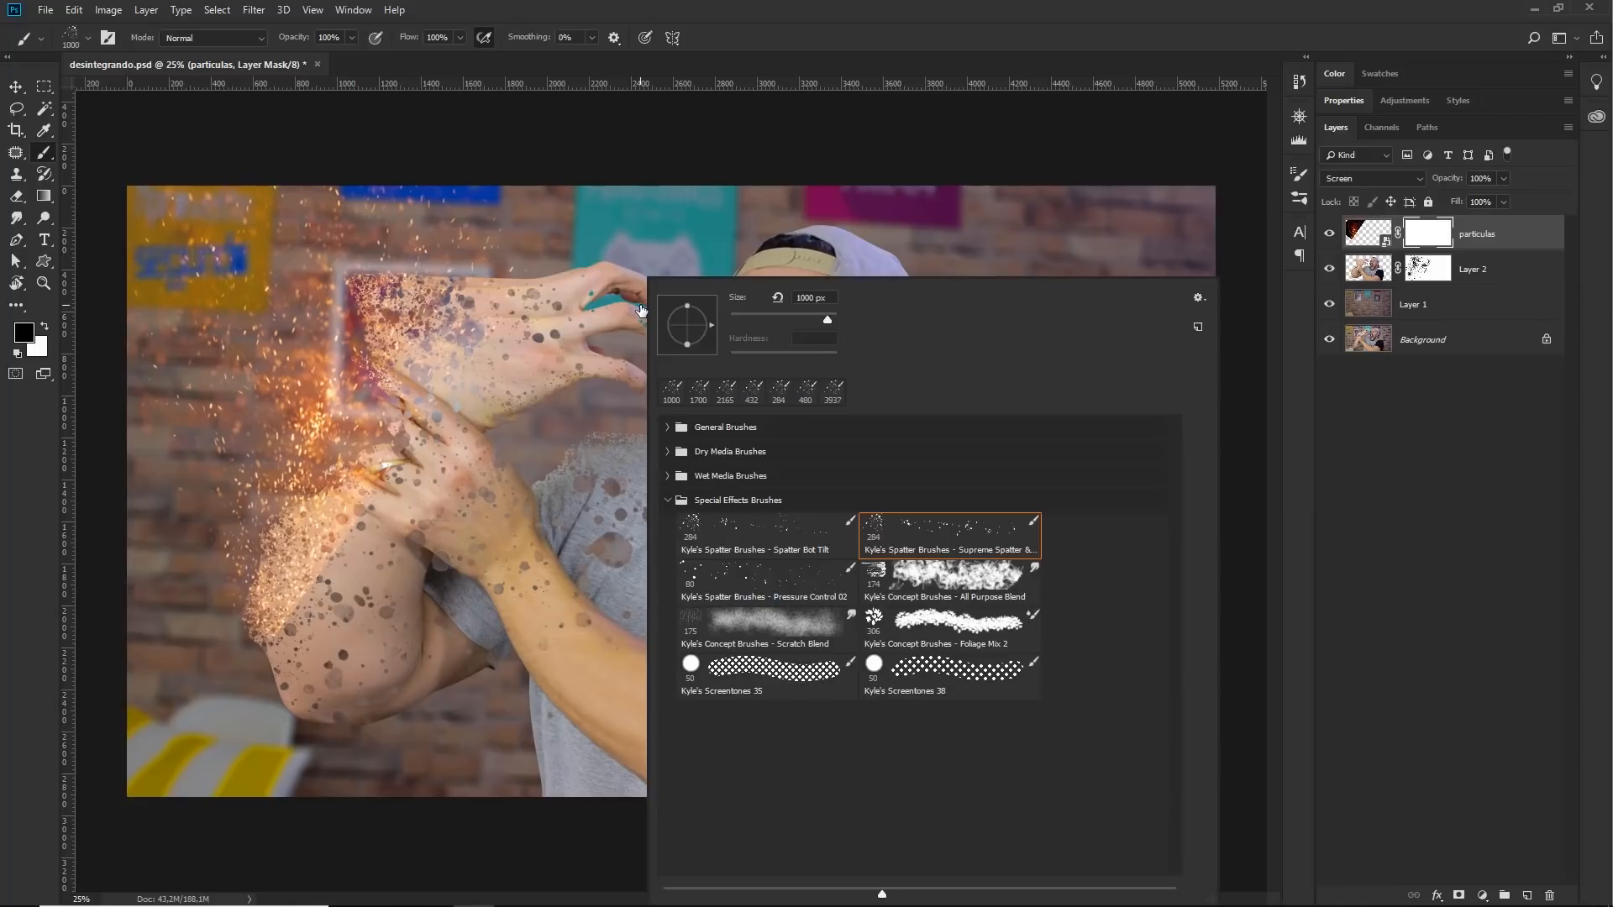
left_click(676, 435)
left_click(668, 429)
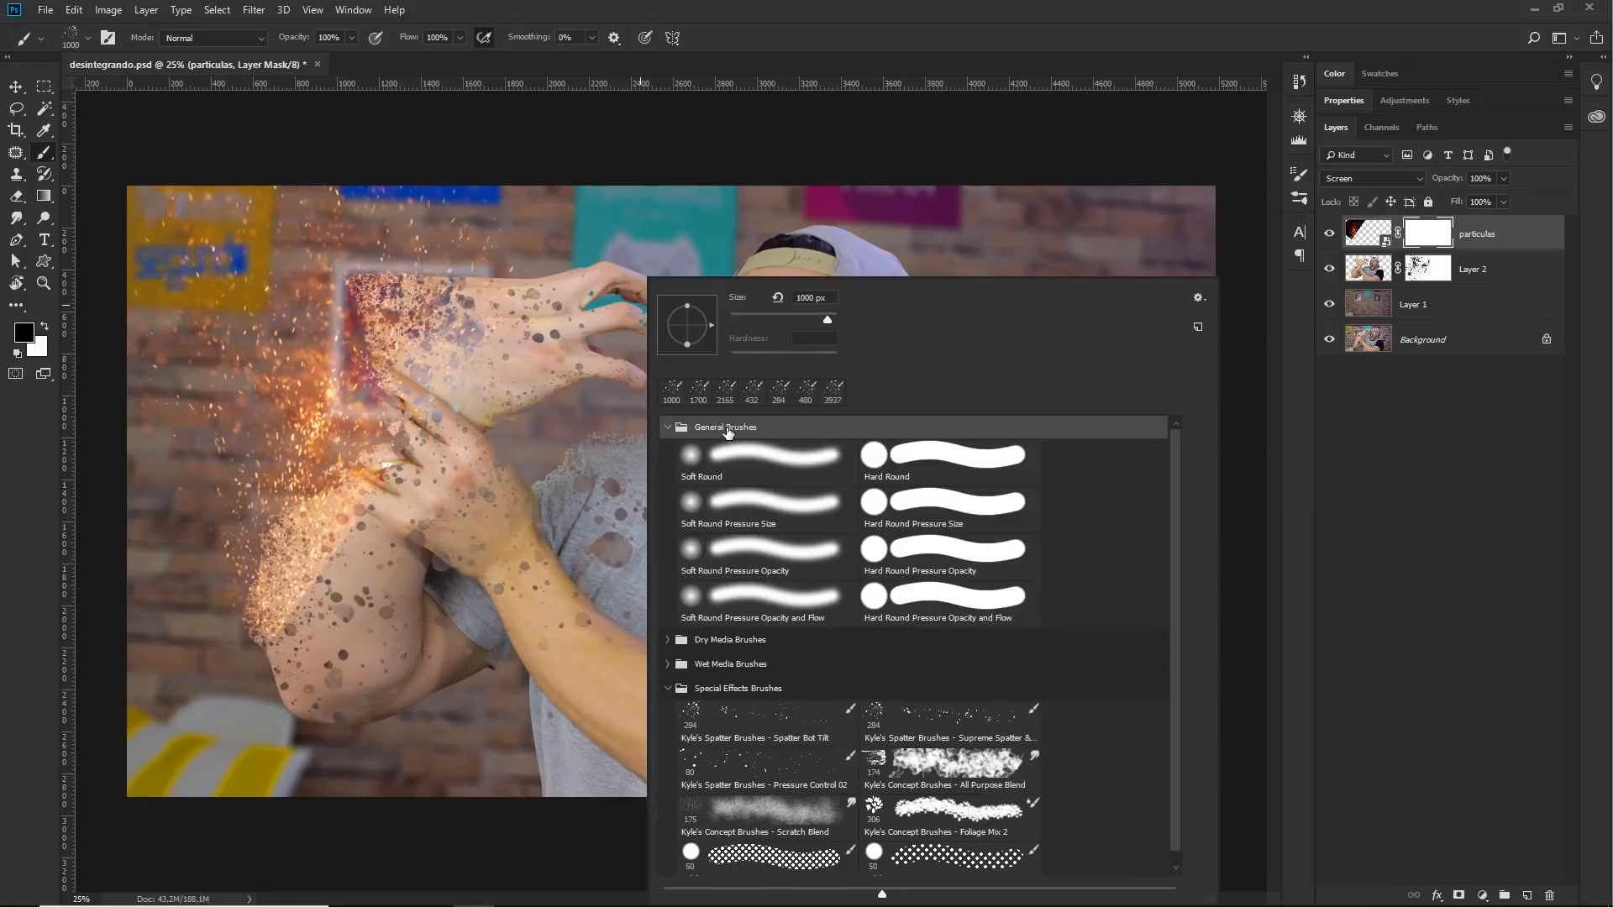
left_click(740, 461)
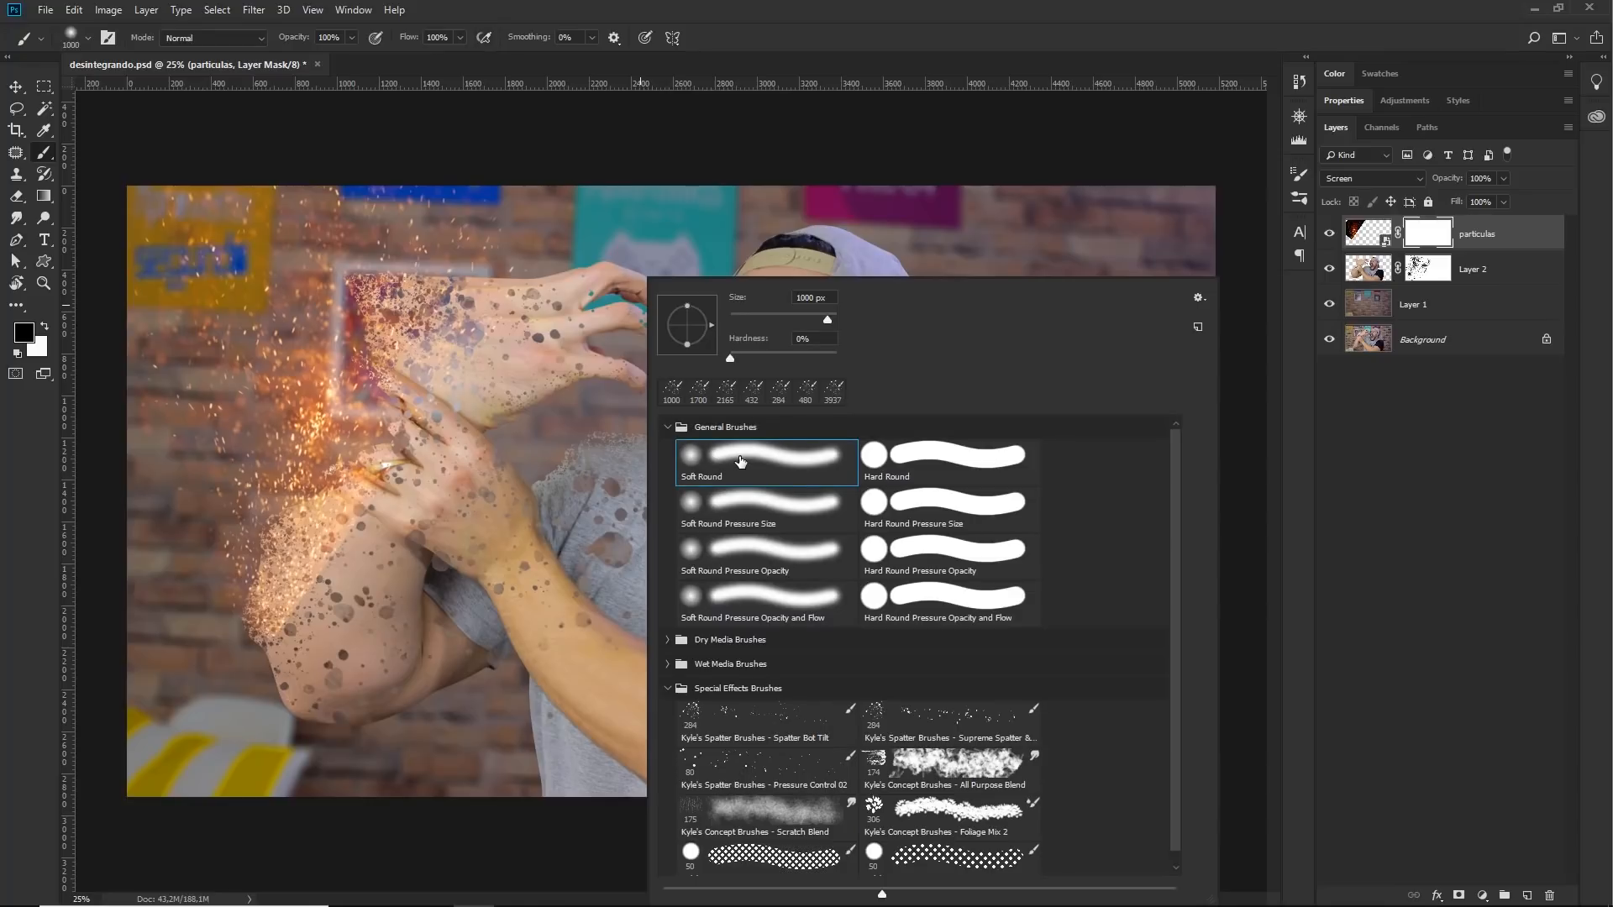
left_click(873, 49)
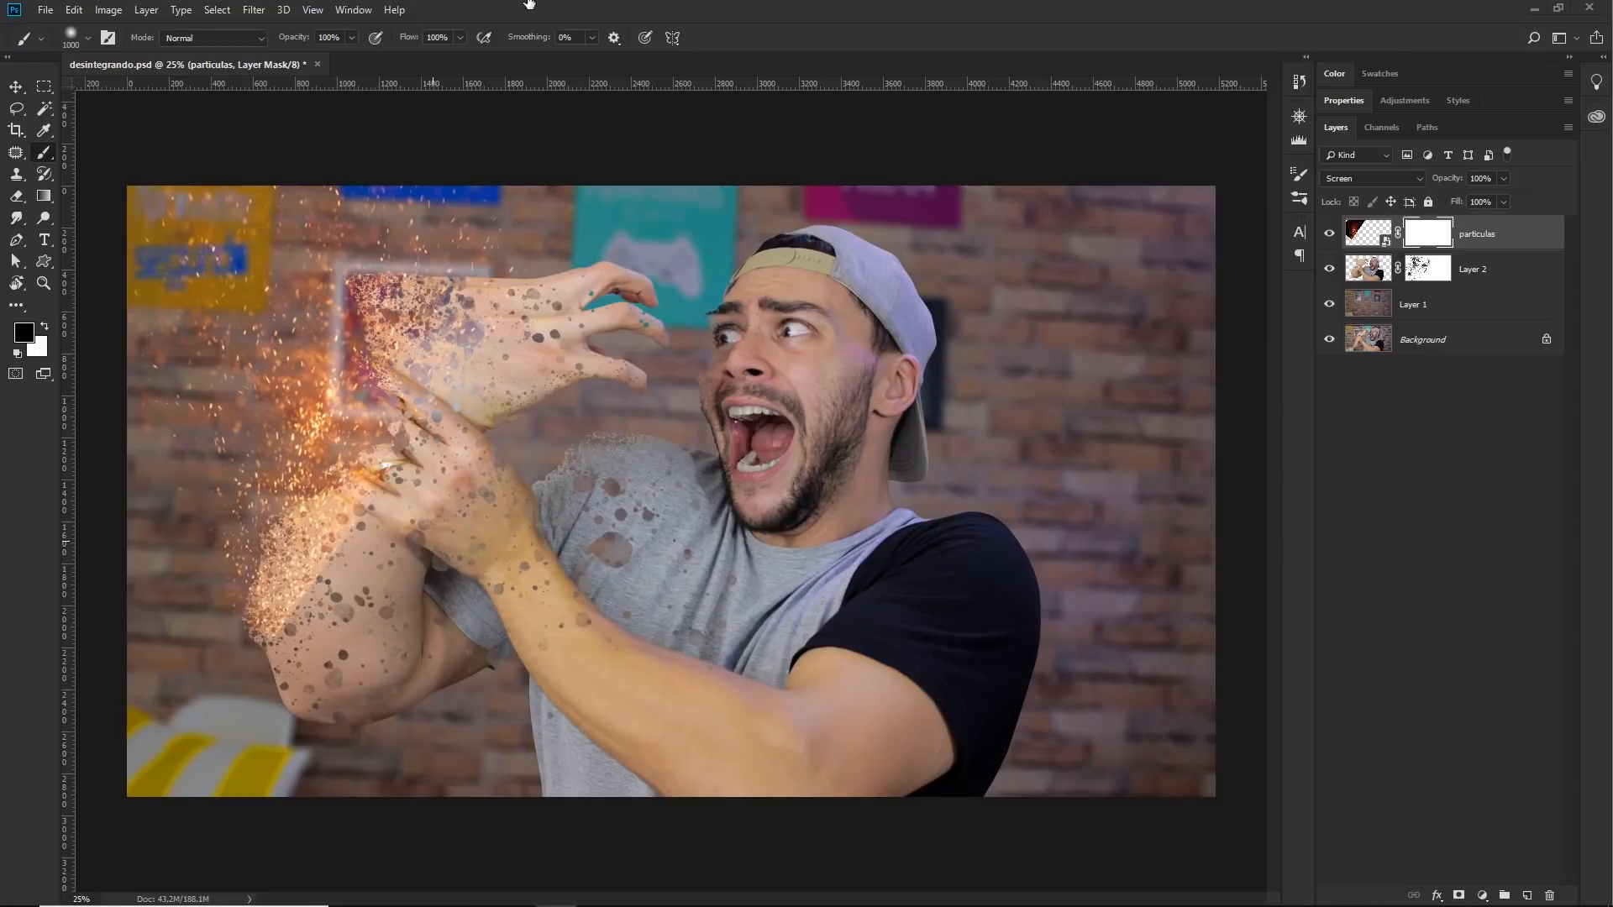
left_click(382, 642)
mouse_move(364, 664)
left_mouse_down()
mouse_move(348, 671)
mouse_move(398, 625)
mouse_move(366, 662)
mouse_move(433, 525)
mouse_move(447, 538)
mouse_move(371, 664)
mouse_move(406, 576)
left_mouse_up()
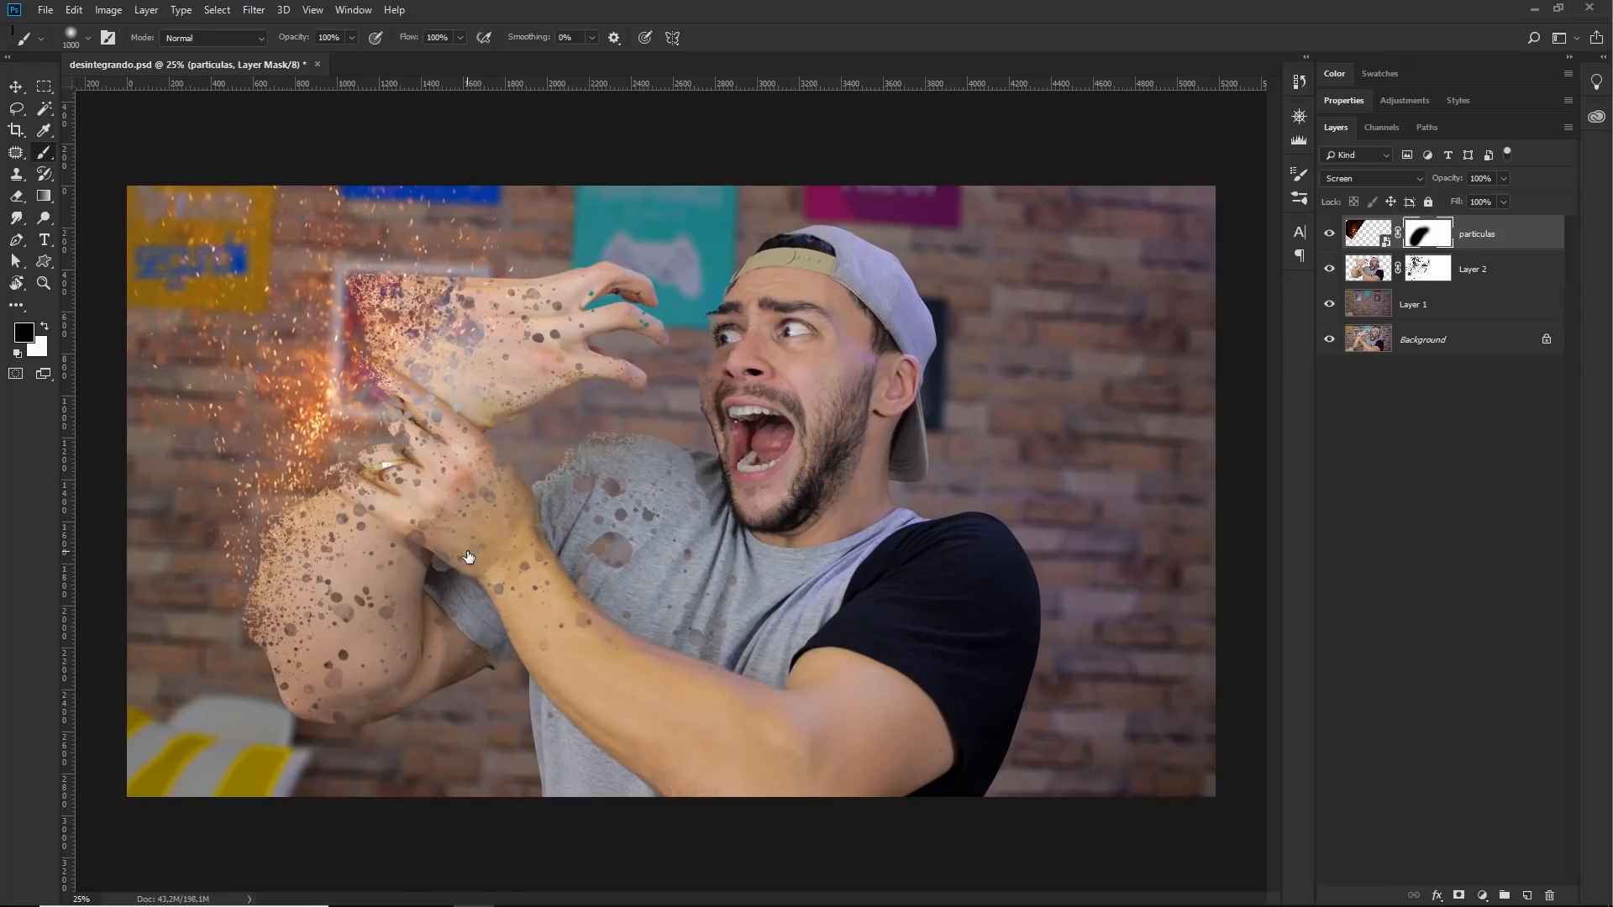
- Duplicate the particulas layer together with its mask
left_click(16, 87)
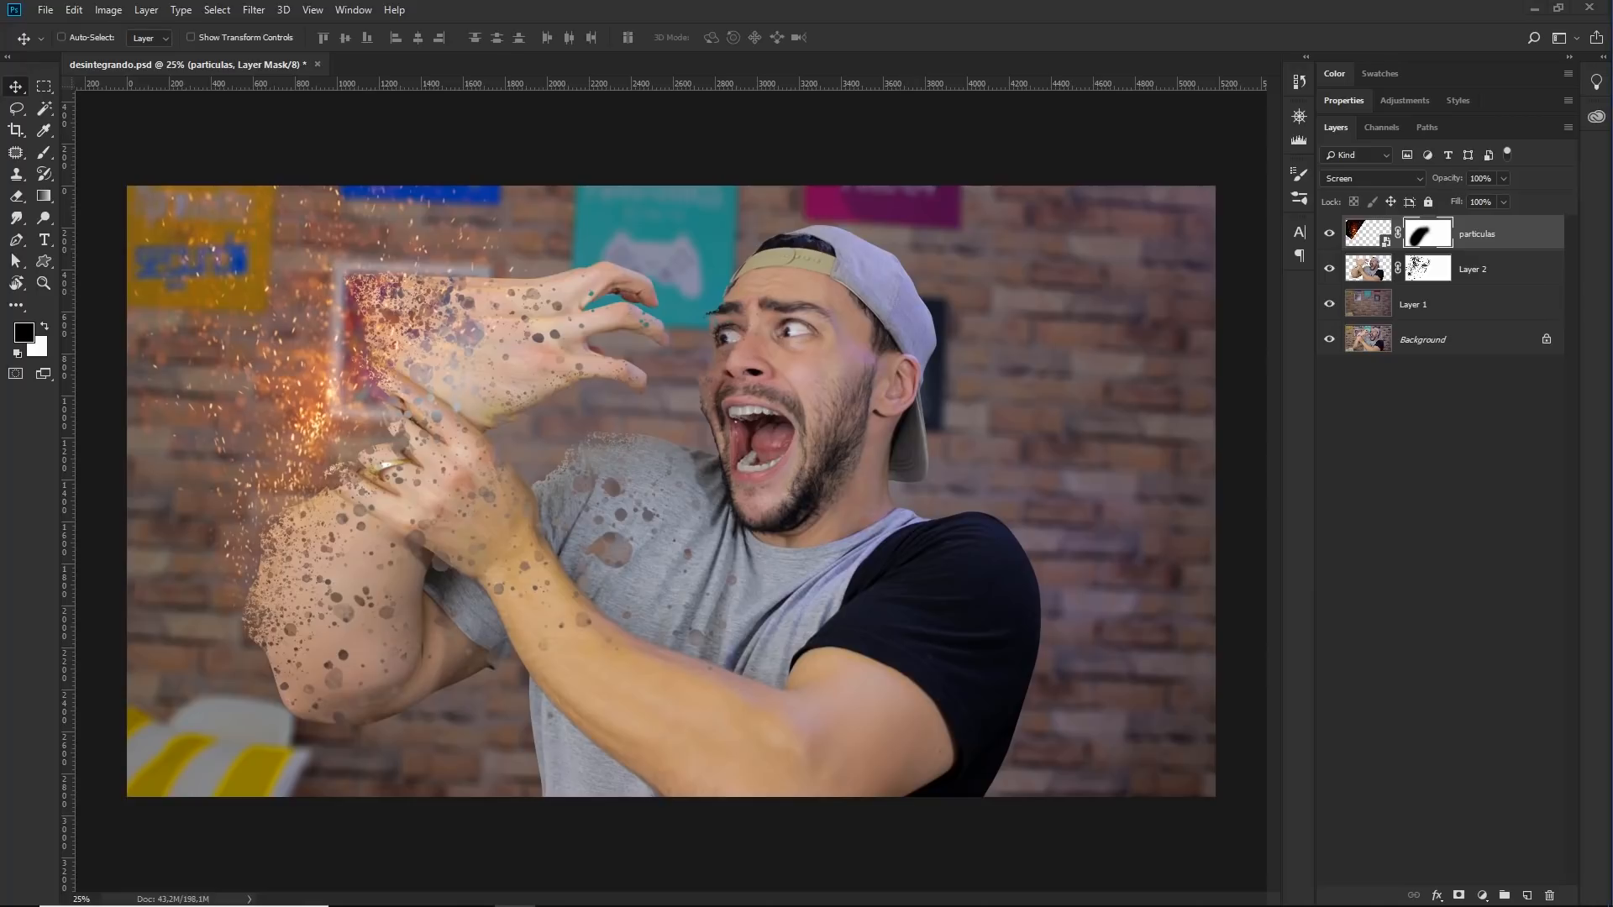
left_click(1517, 248)
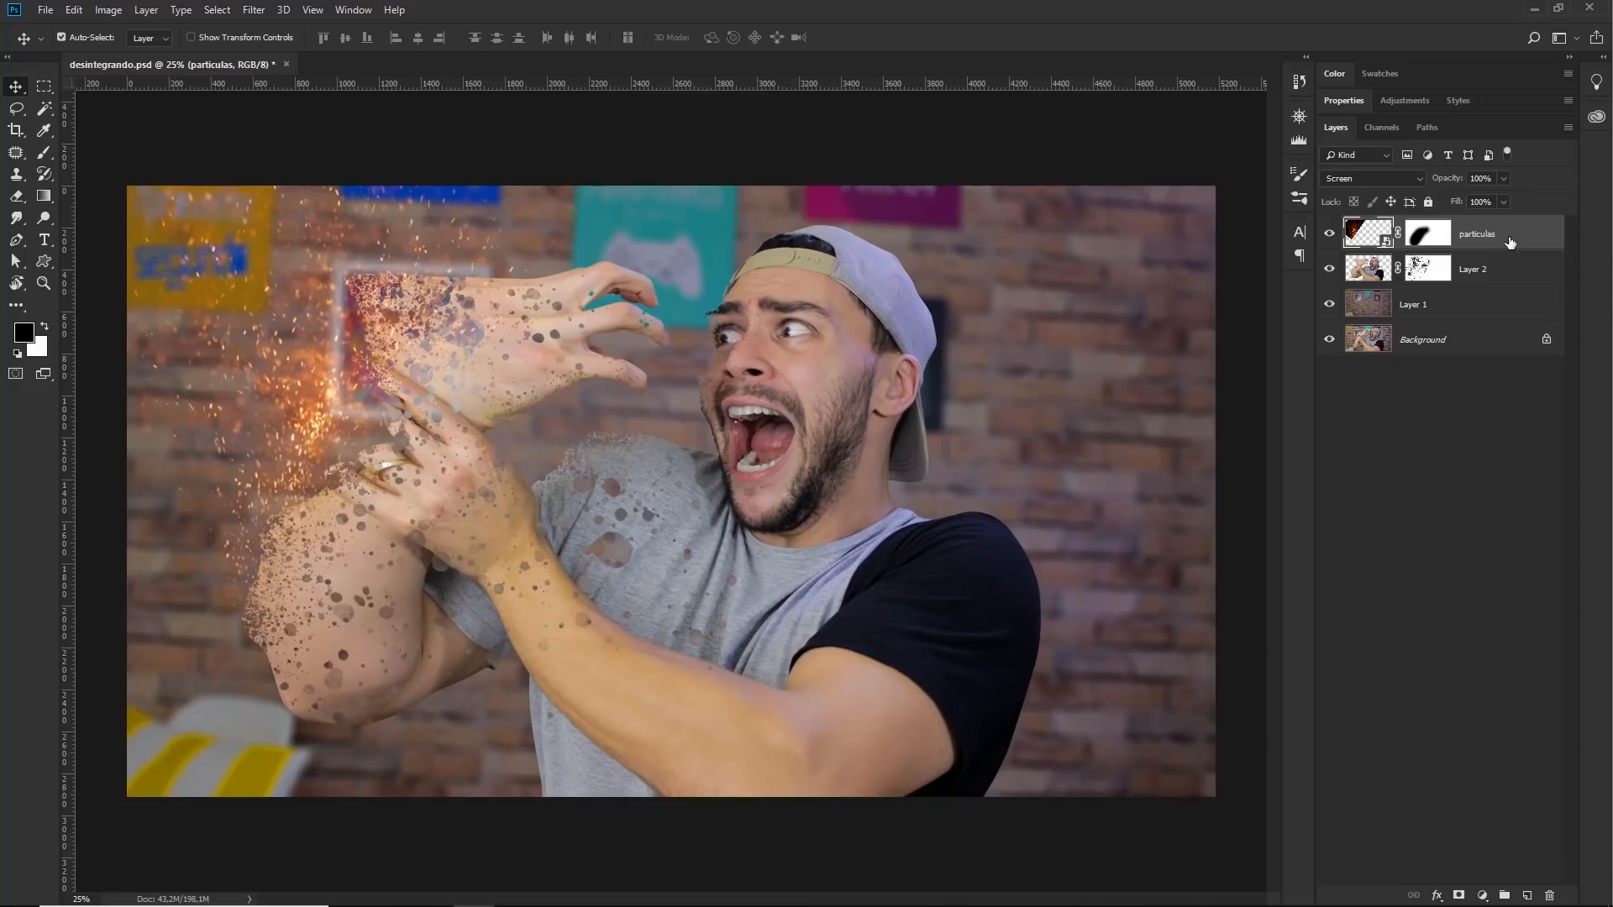
key("ctrl+j")
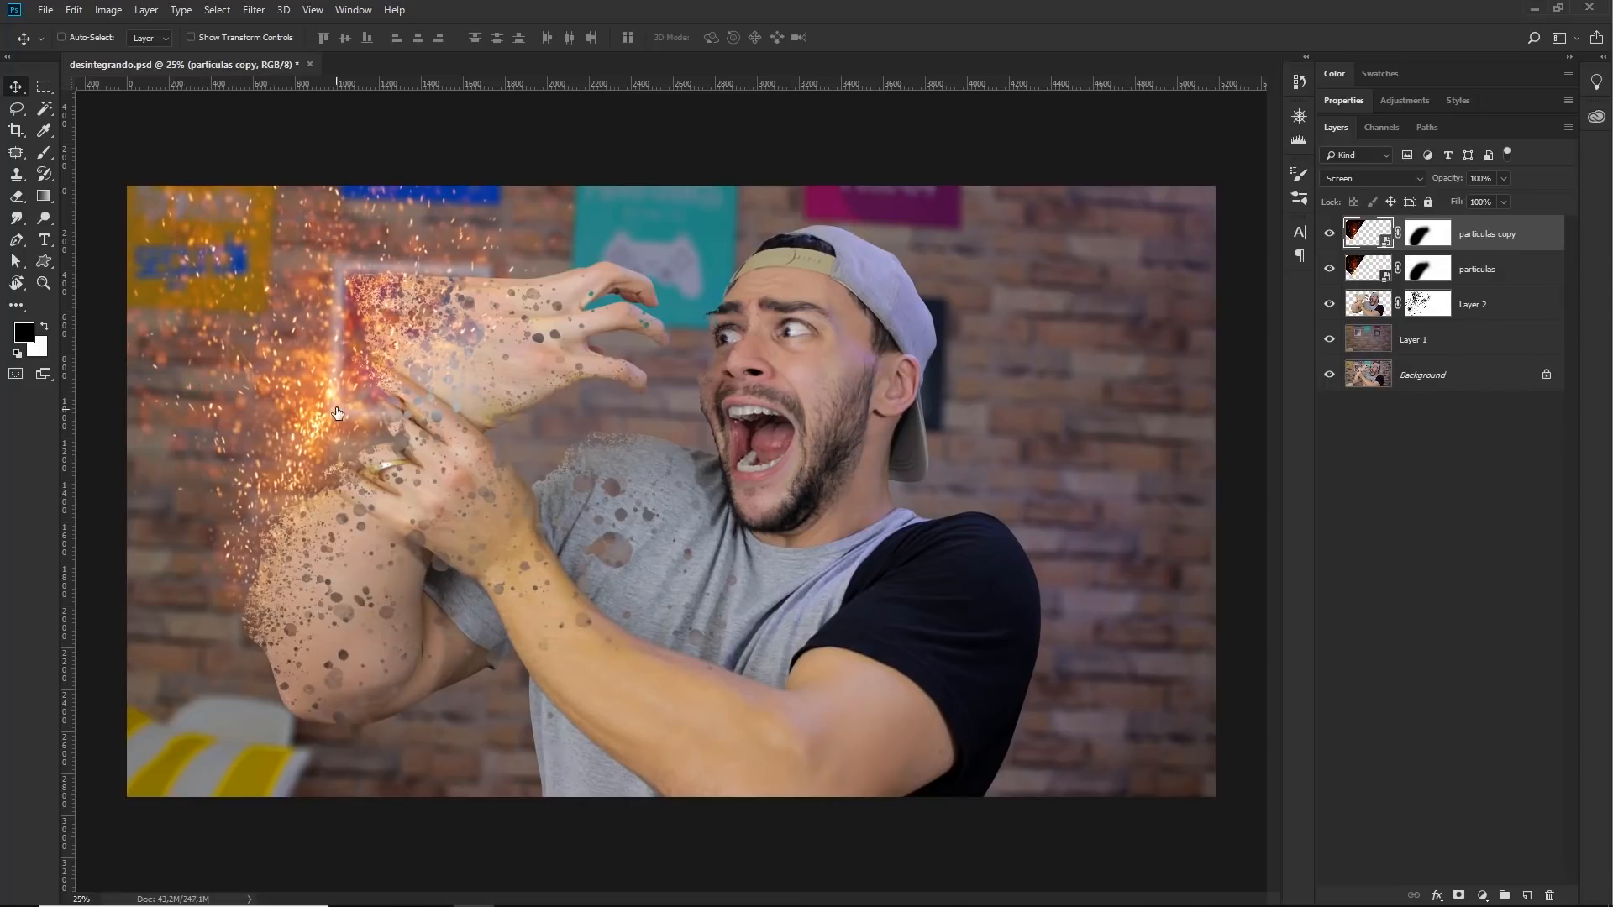
- Shrink and rotate the duplicated particle layer with Free Transform, placing its sparks against the side of the face nearest the raised hand
left_click(81, 12)
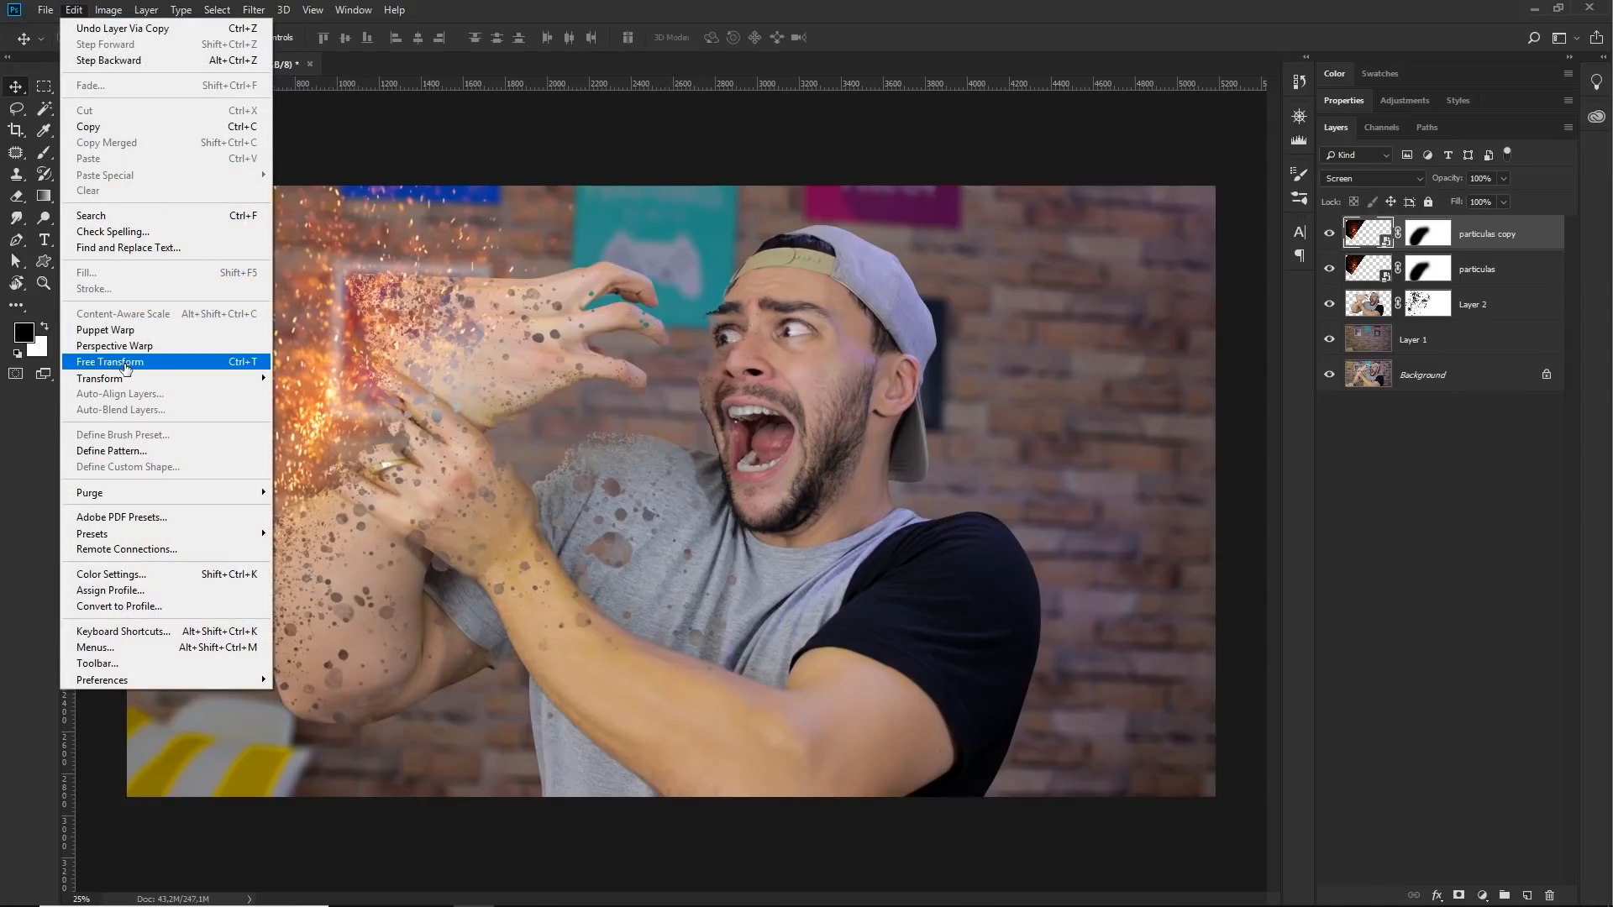
left_click(229, 363)
left_click_drag(383, 345, 595, 405)
left_click_drag(801, 721, 595, 492)
left_click_drag(507, 322, 792, 353)
left_click_drag(879, 521, 808, 445)
left_click_drag(870, 243, 677, 271)
key("Return")
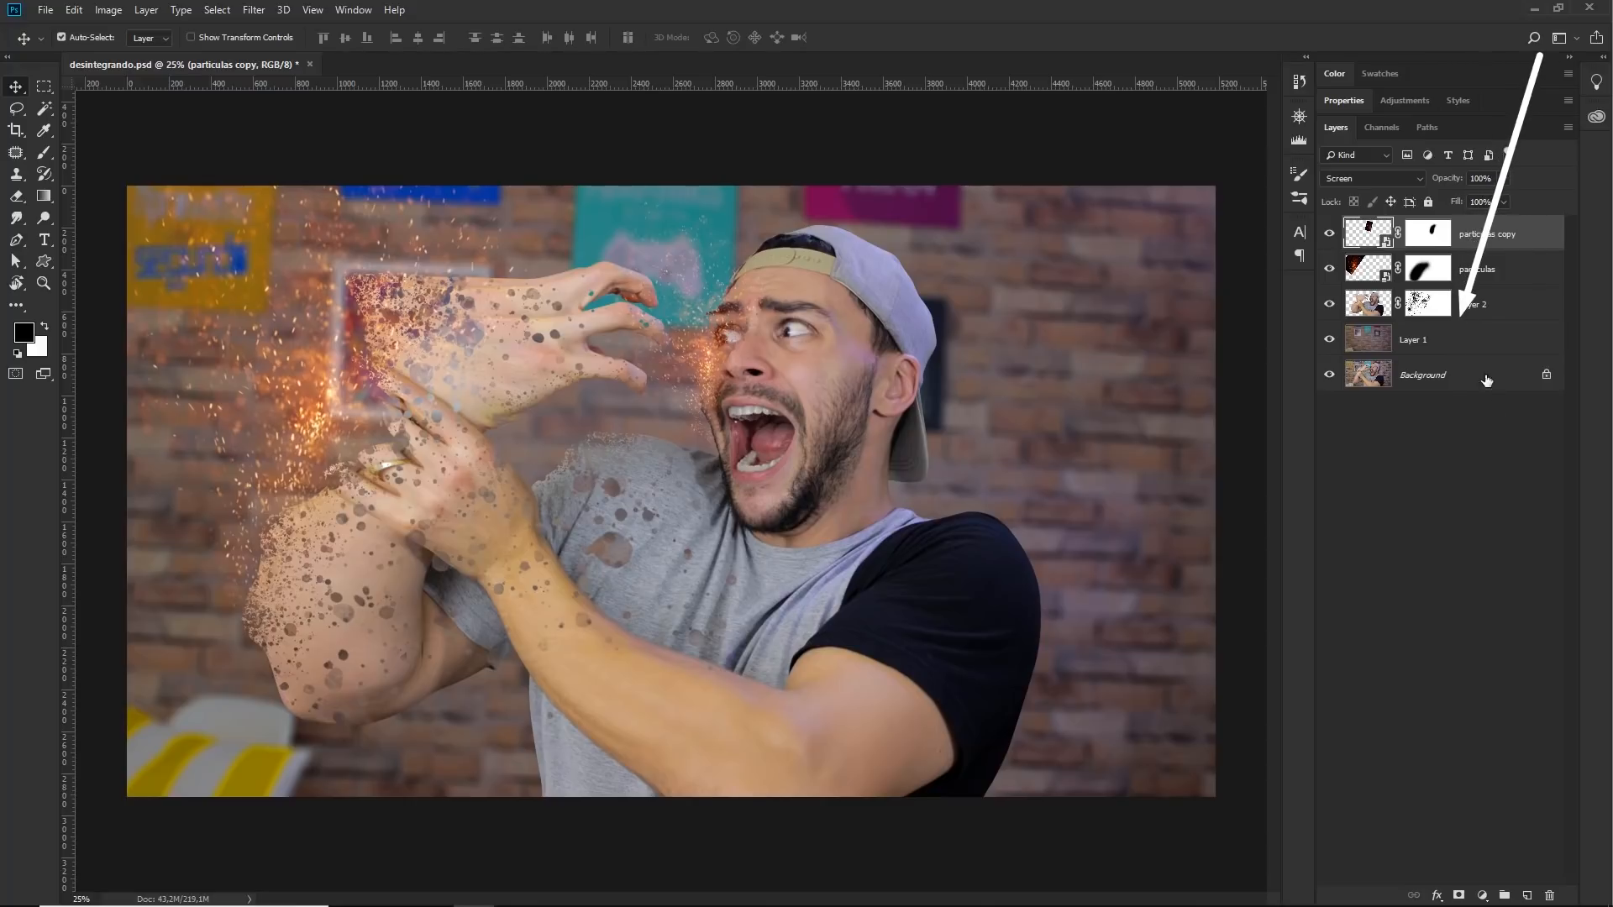
- Move the face particle layer beneath Layer 2 and place a copy scaled to about 115% along the swollen forearm's outer edge
mouse_move(1525, 227)
left_mouse_down()
mouse_move(1495, 306)
mouse_move(1431, 329)
left_mouse_up()
mouse_move(812, 364)
left_mouse_down()
mouse_move(750, 328)
mouse_move(775, 407)
mouse_move(369, 416)
mouse_move(344, 458)
mouse_move(352, 489)
left_mouse_up()
key("ctrl+t")
left_click_drag(338, 403, 356, 529)
left_click_drag(868, 457, 779, 365)
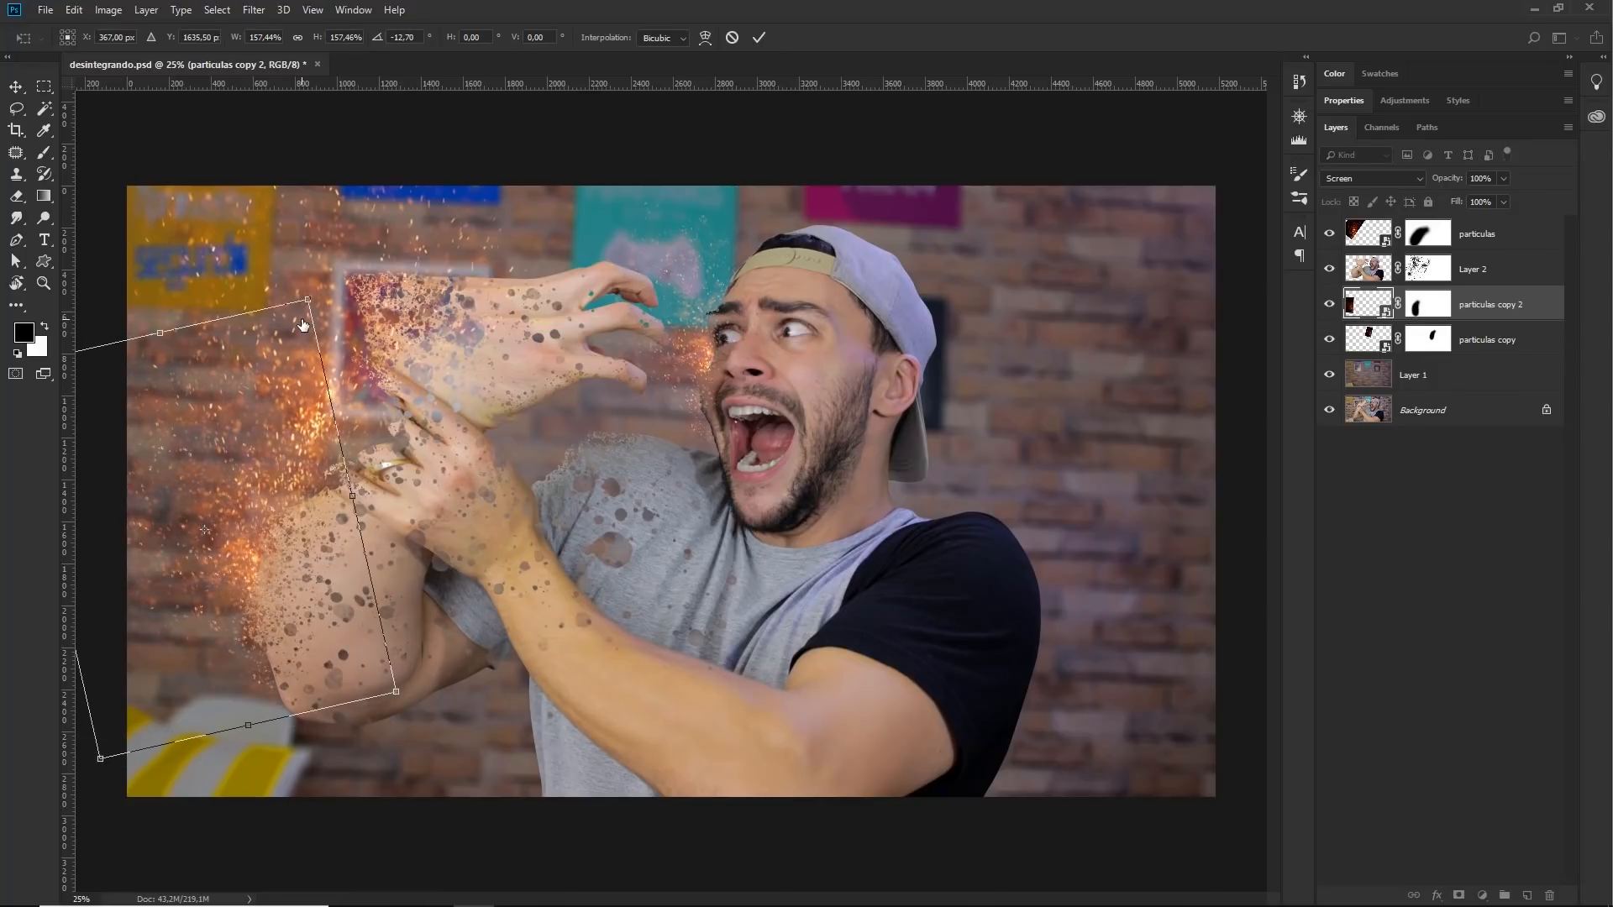
left_click_drag(308, 301, 255, 417)
left_click_drag(234, 556, 272, 499)
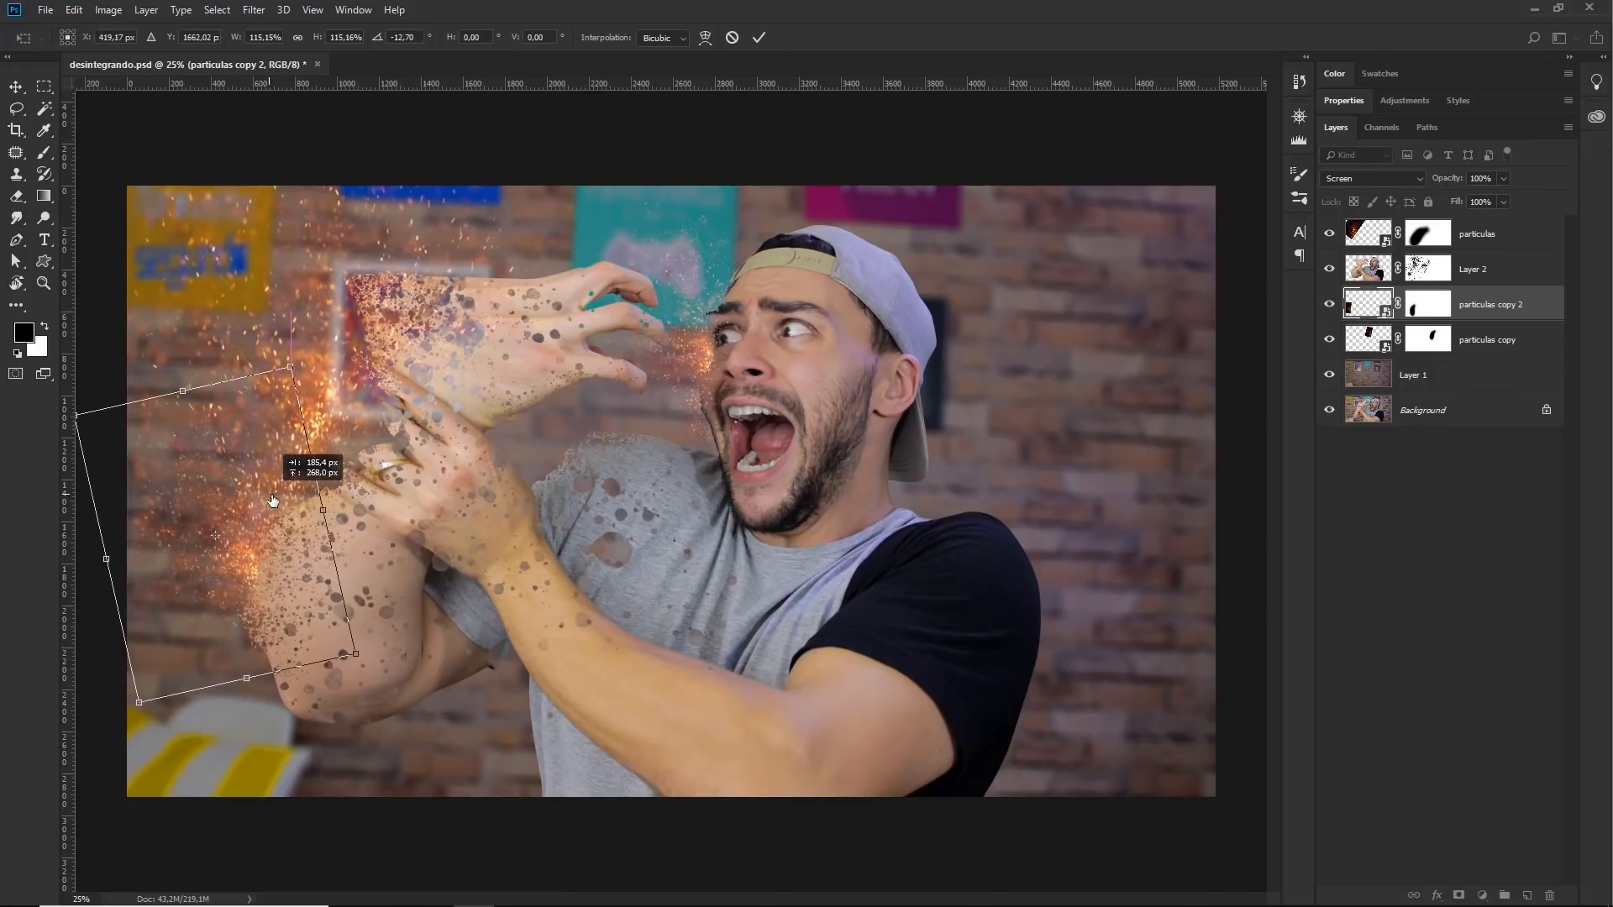
key("Return")
- Duplicate the forearm particle layer, rotate the copy with Free Transform, and place its sparks along the stretched wrist's dissolving edge
left_click_drag(393, 546, 485, 271)
key("ctrl+t")
left_click_drag(667, 193, 672, 296)
key("Return")
left_click_drag(437, 287, 458, 269)
key("ctrl+t")
left_click_drag(649, 231, 656, 306)
key("Return")
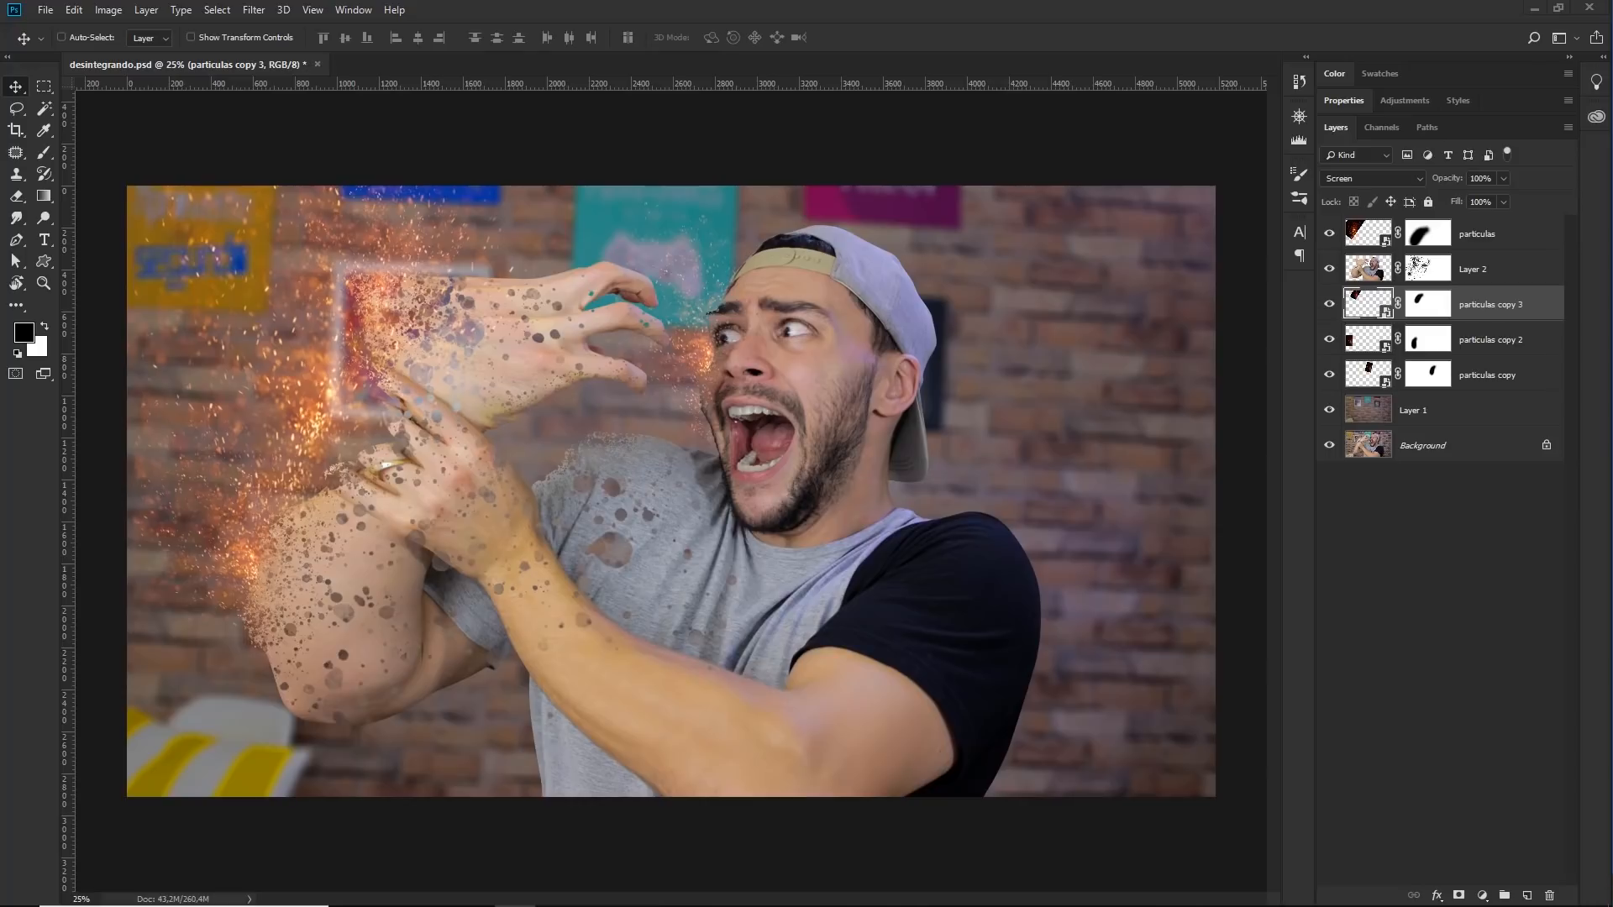
- Switch to the project folder in File Explorer and preview the sangue 2.jpg and sangue.jpg blood splatter images
key("alt+Tab")
left_click_drag(1331, 83, 1182, 91)
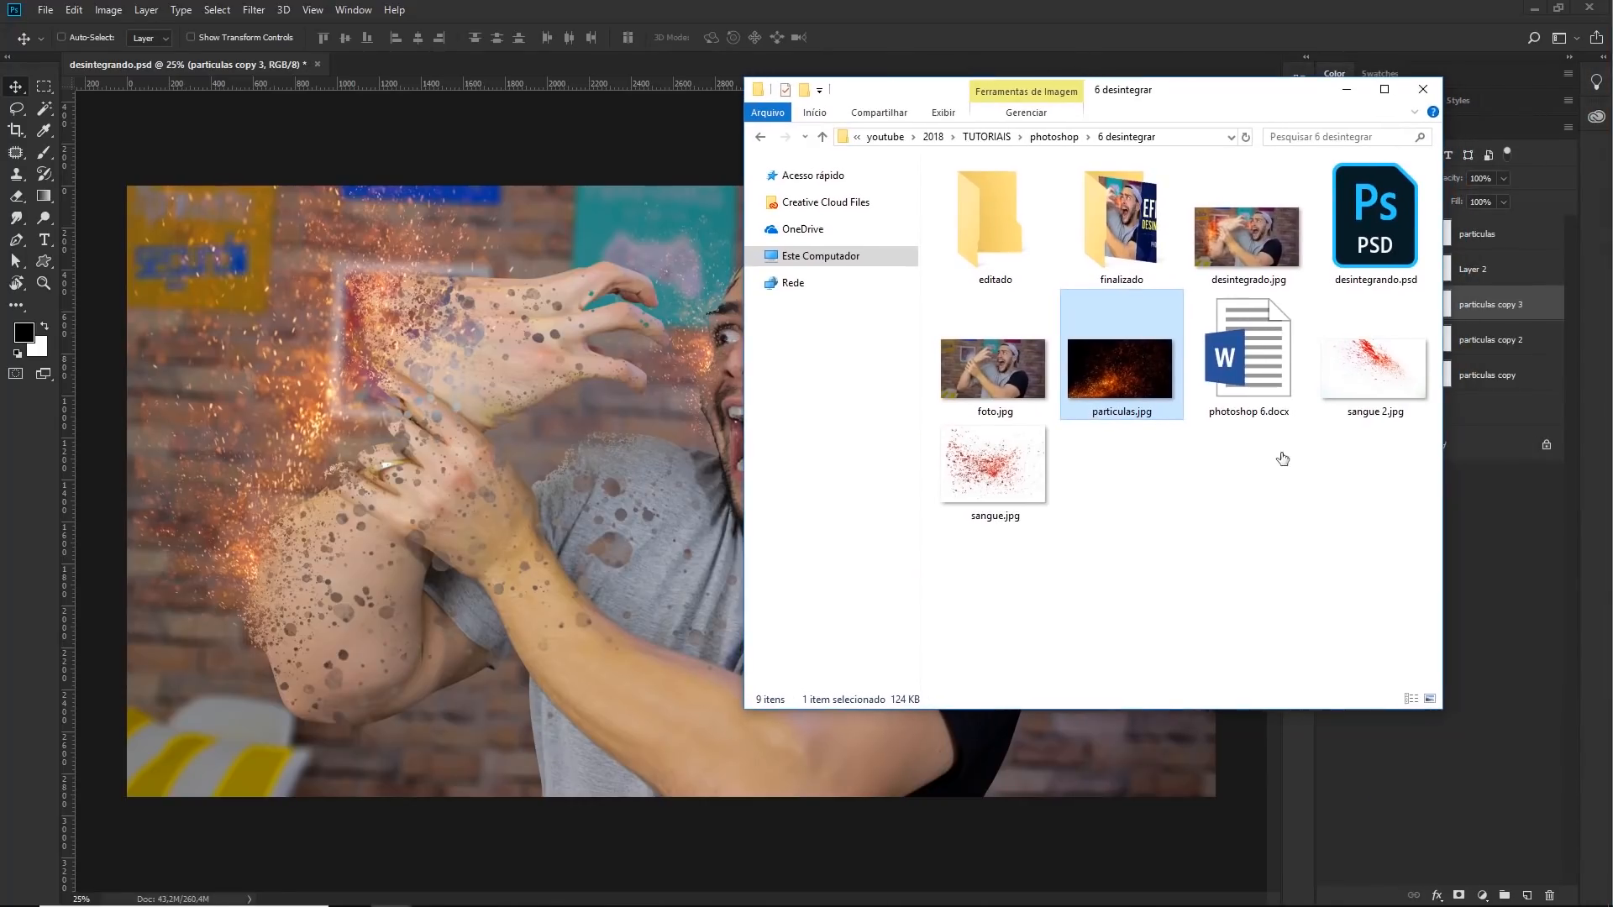
left_click(1360, 401)
double_click(1362, 382)
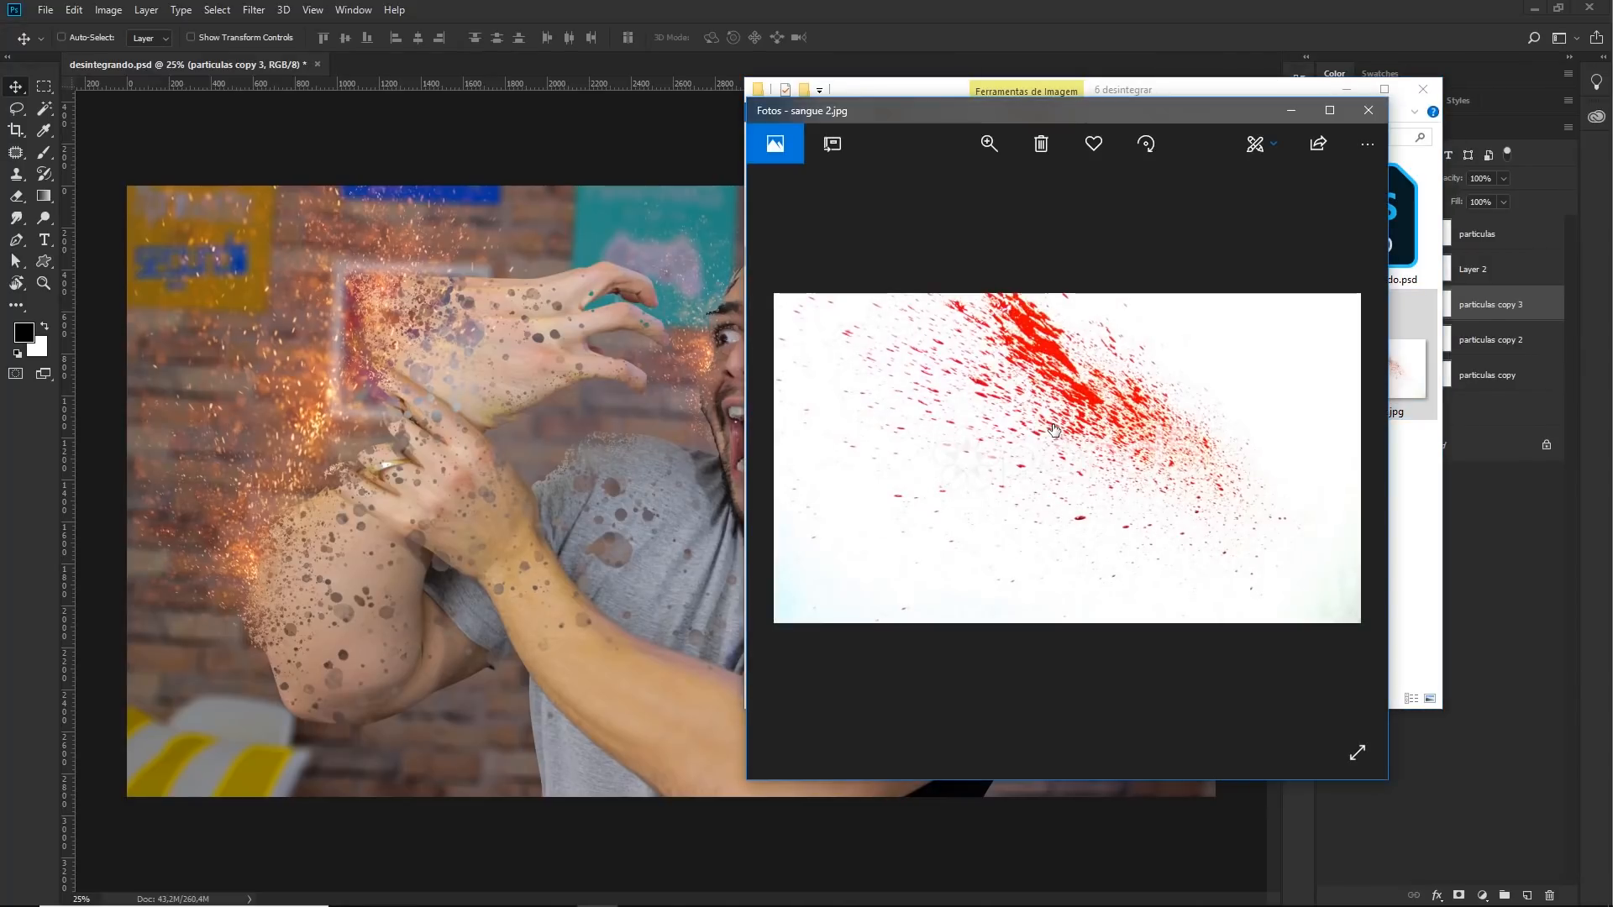
key("Right")
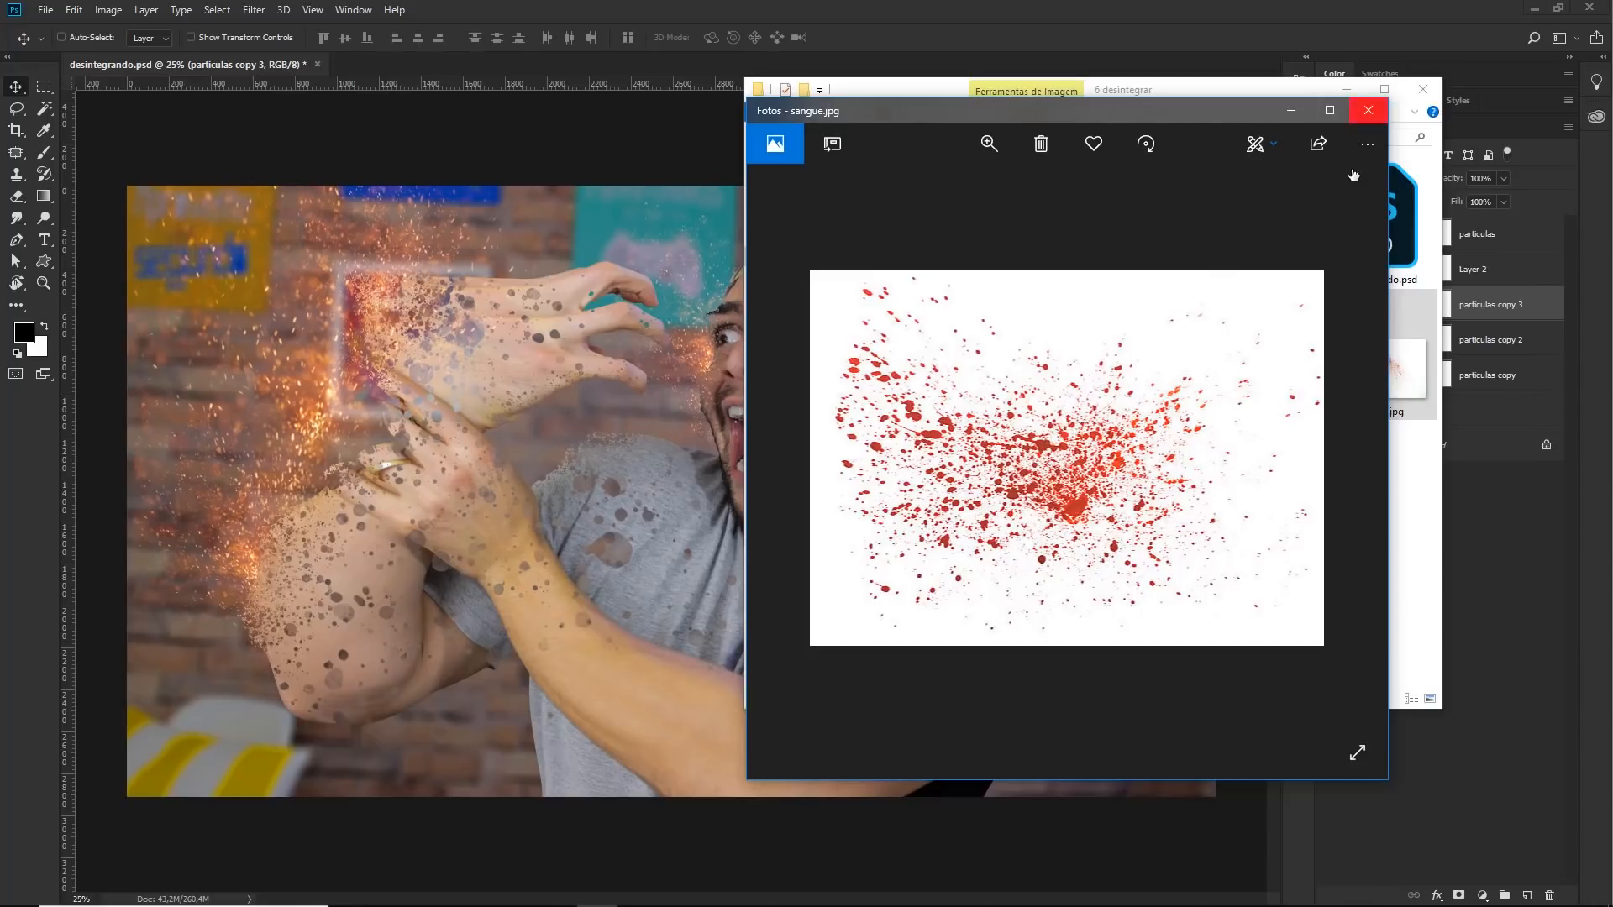
left_click(1368, 110)
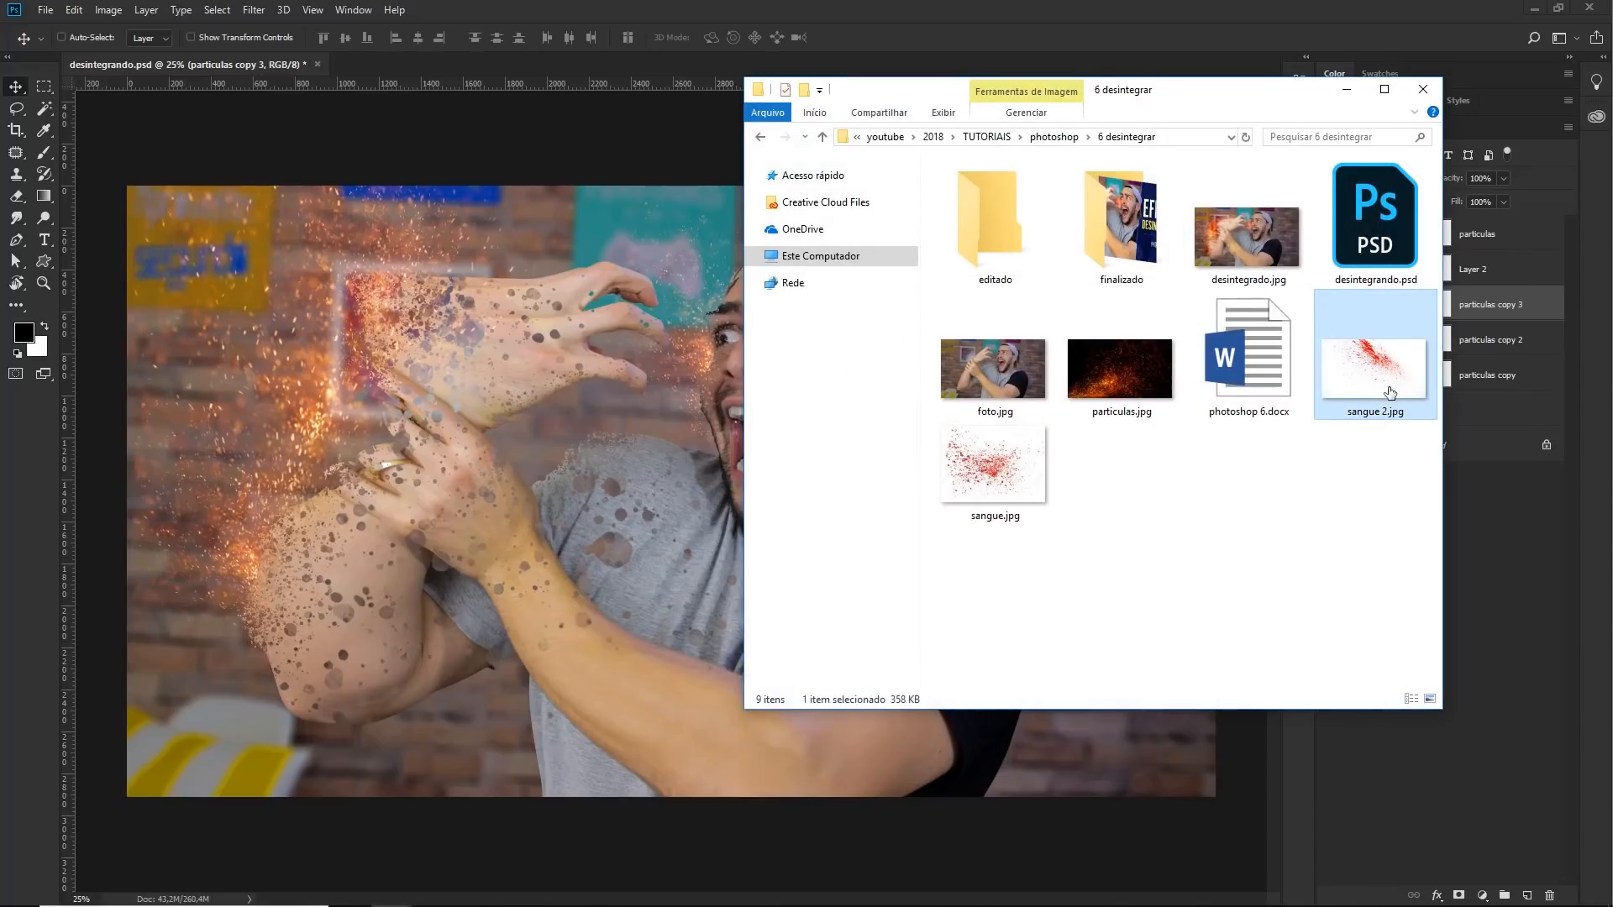
- Place sangue 2.jpg beneath Layer 2 in the Photoshop document and enlarge it to about 169% over the raised arm
left_click_drag(1388, 395, 604, 412)
key("Return")
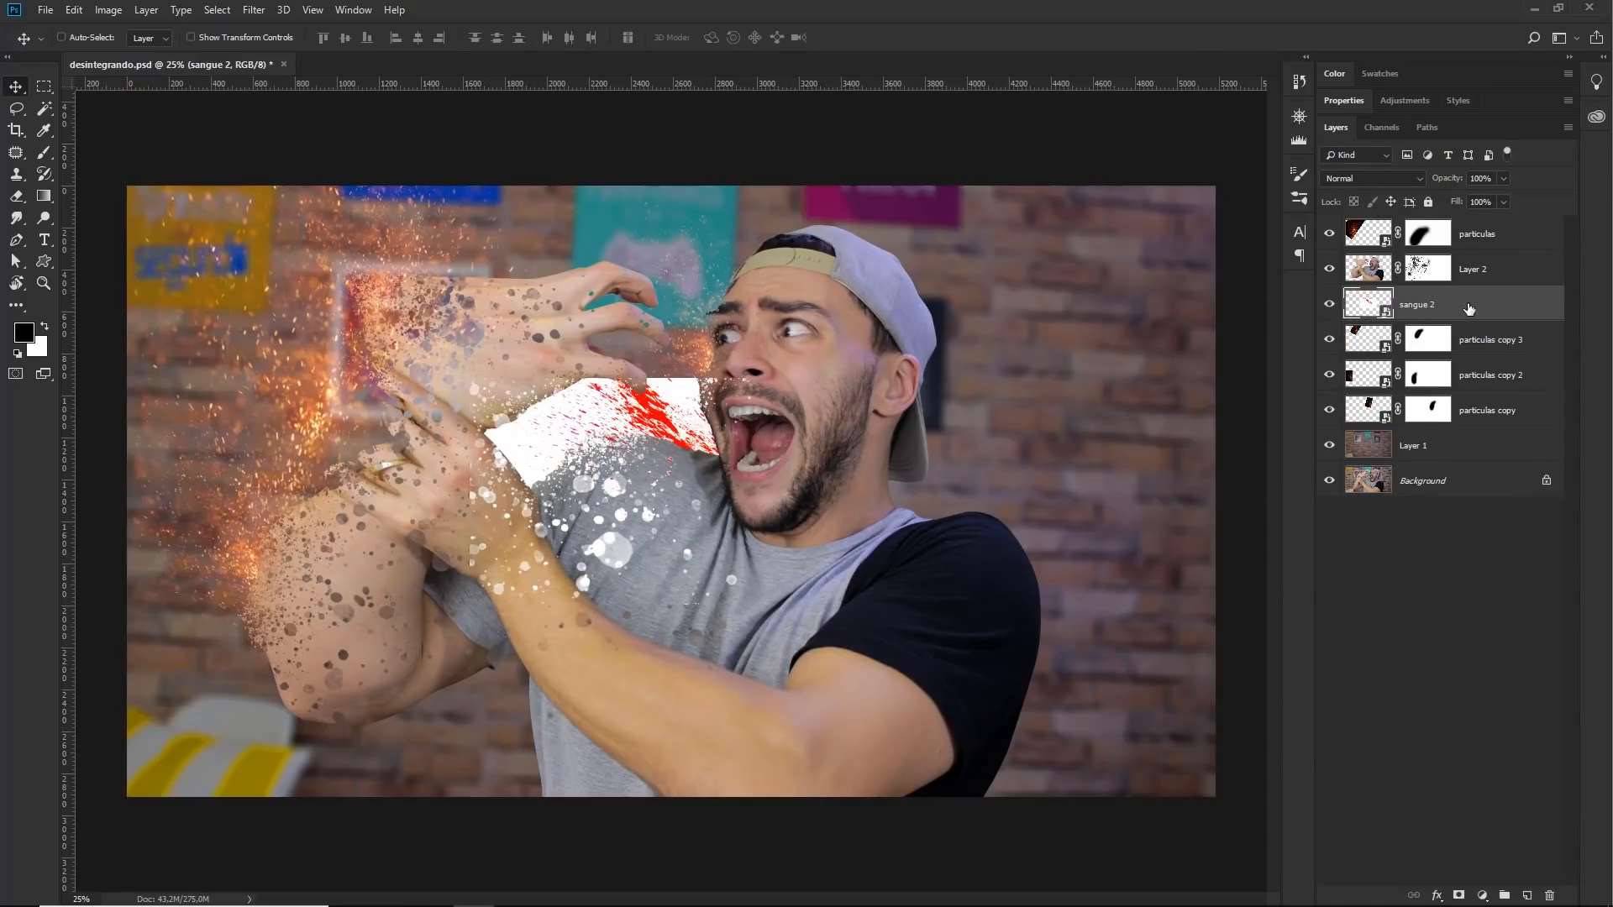
mouse_move(1468, 308)
left_mouse_down()
mouse_move(1462, 347)
mouse_move(1466, 315)
mouse_move(1445, 308)
left_mouse_up()
left_click_drag(726, 472, 420, 386)
key("ctrl+t")
left_click_drag(572, 291, 849, 134)
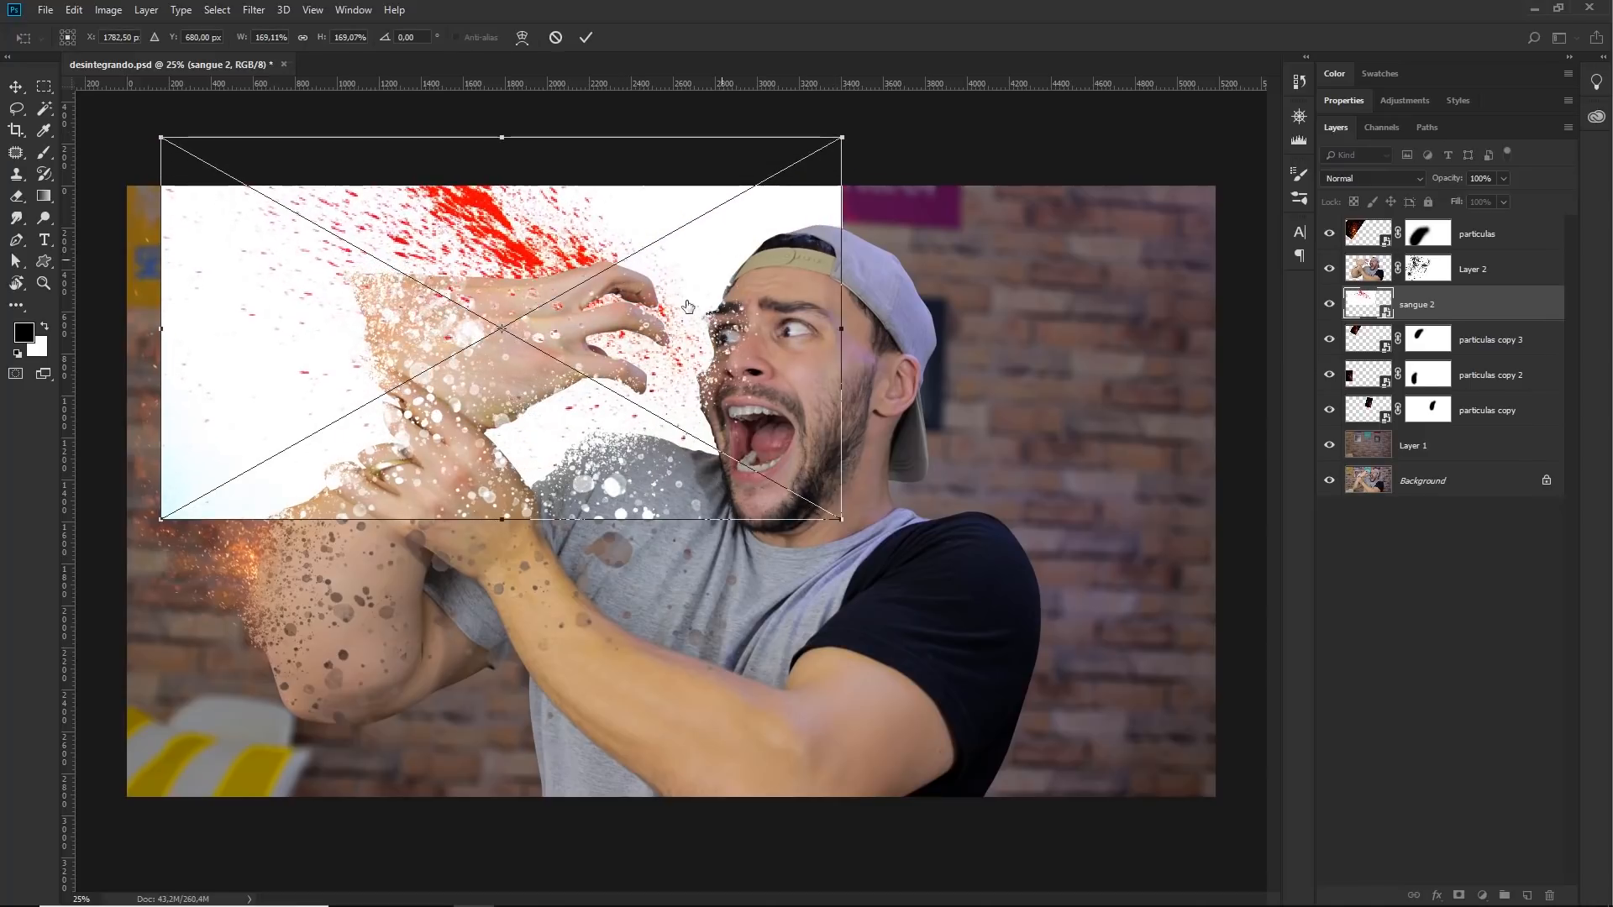
- Rotate the sangue 2 image to about 8.55° and position its splatter at the stretched wrist's outer edge
left_click_drag(739, 245, 578, 387)
left_click_drag(723, 332, 437, 478)
left_click_drag(407, 385, 399, 351)
left_click_drag(807, 273, 786, 118)
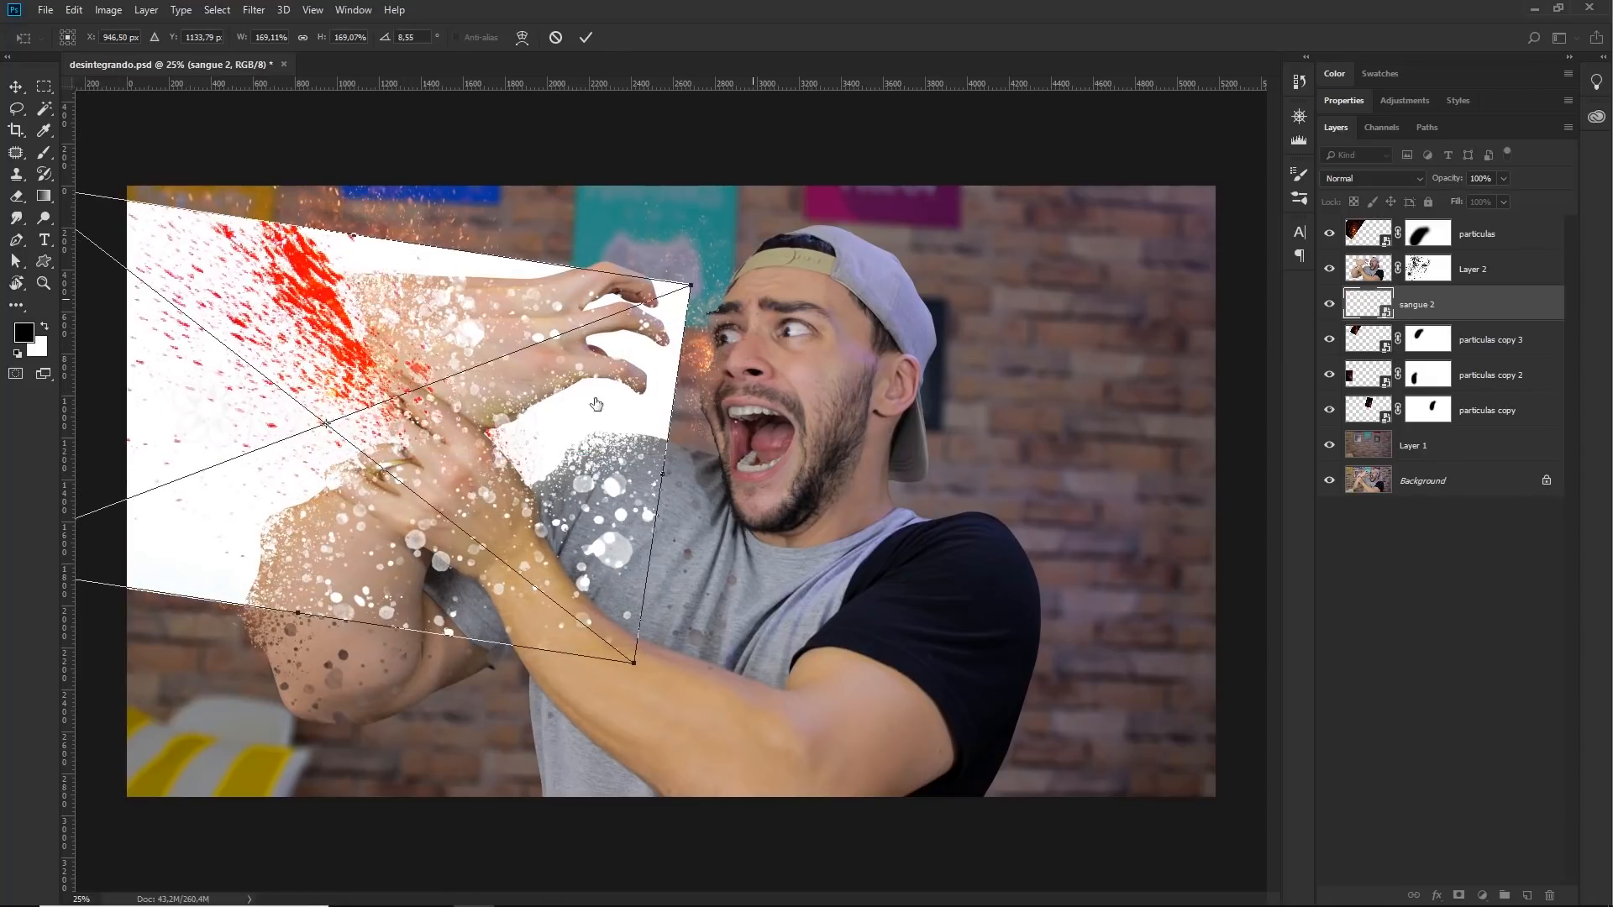
left_click_drag(580, 414, 605, 428)
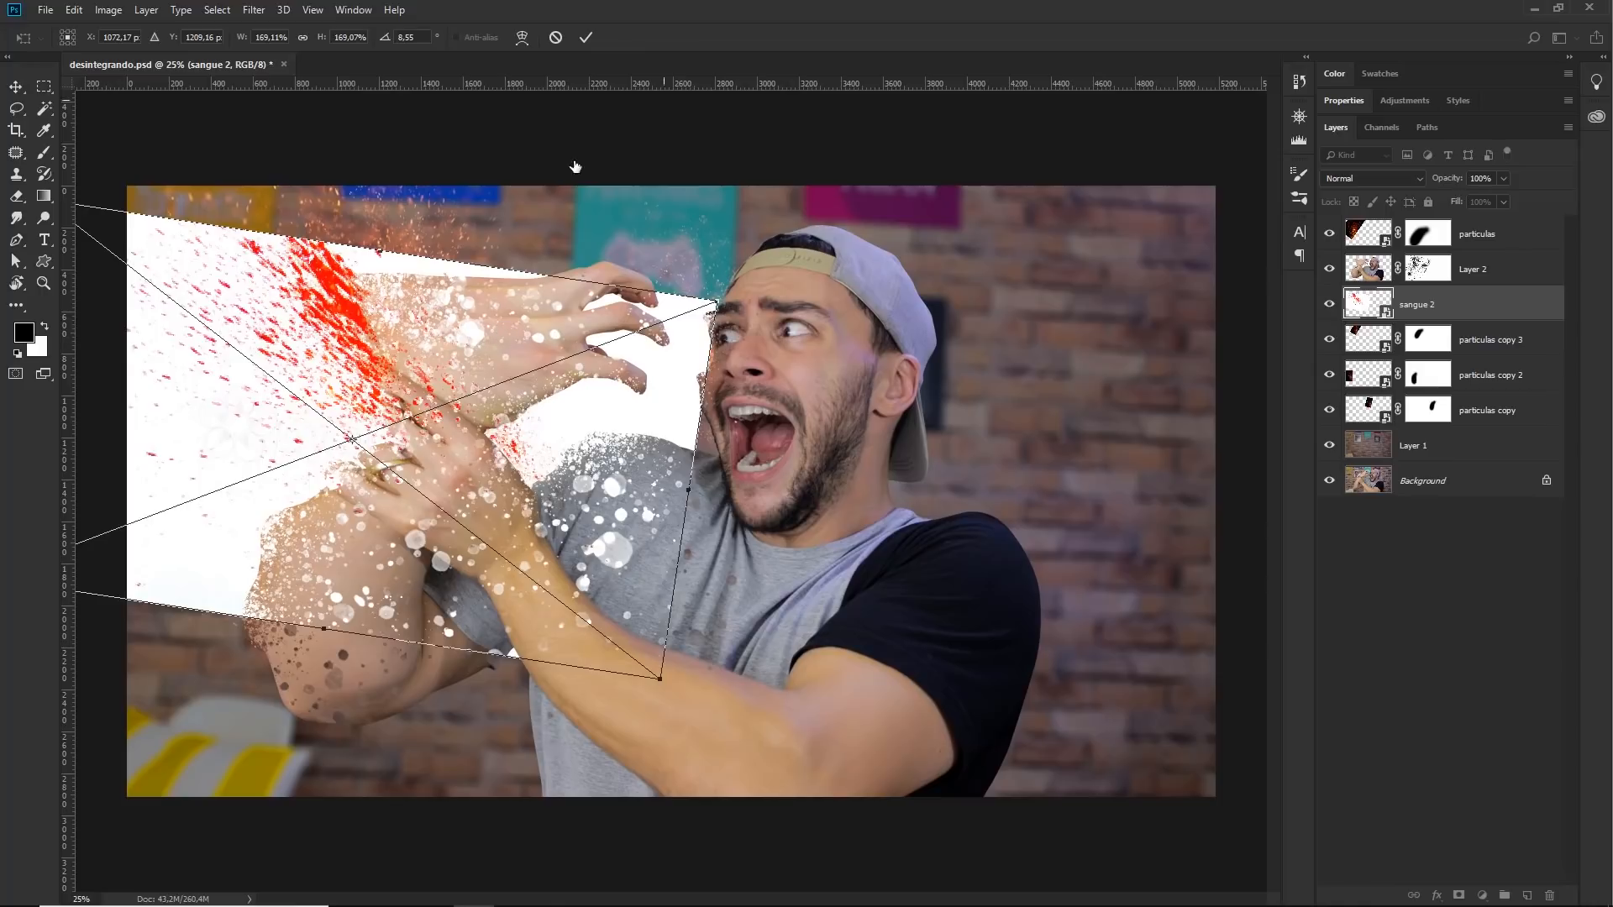
key("Return")
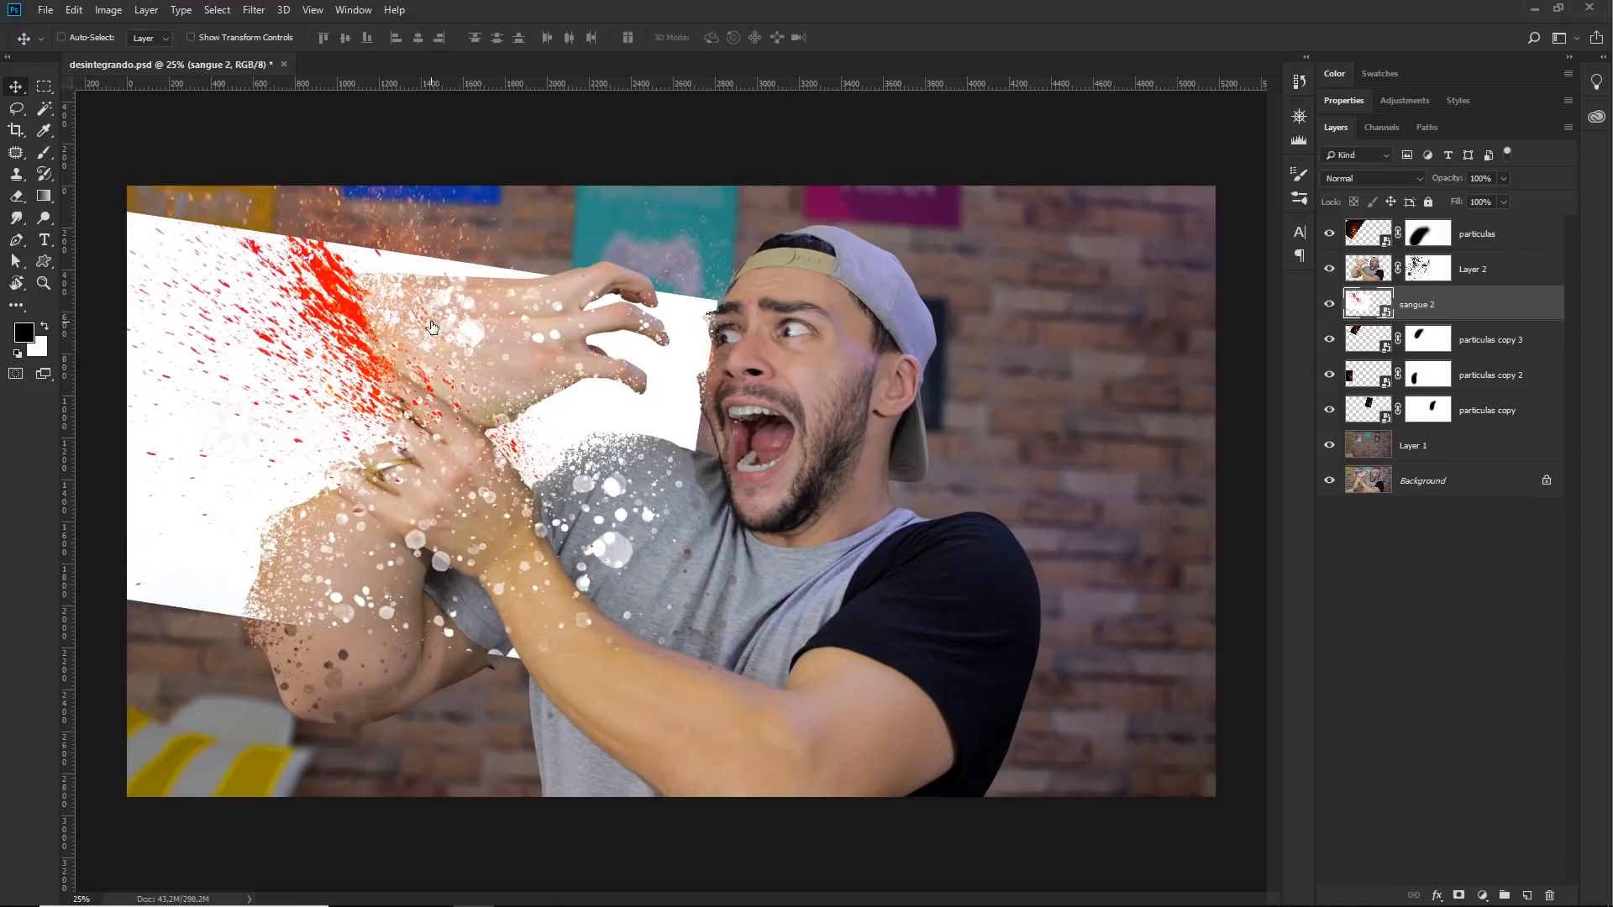
- Set the sangue 2 layer's blend mode to Color Burn
key("ctrl")
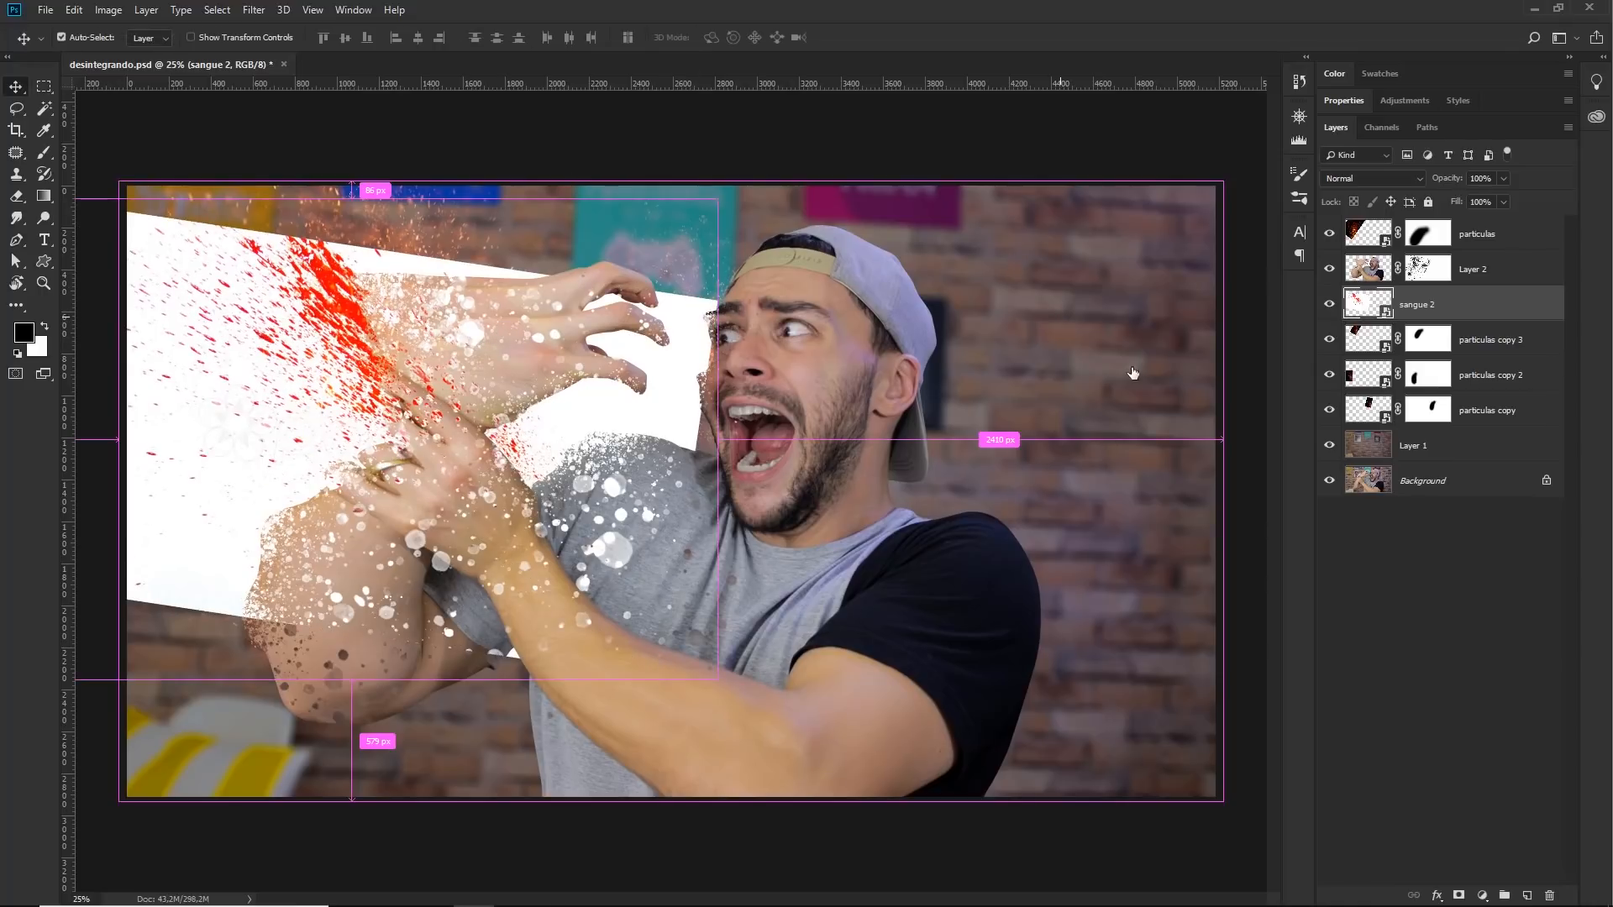
left_click(1363, 178)
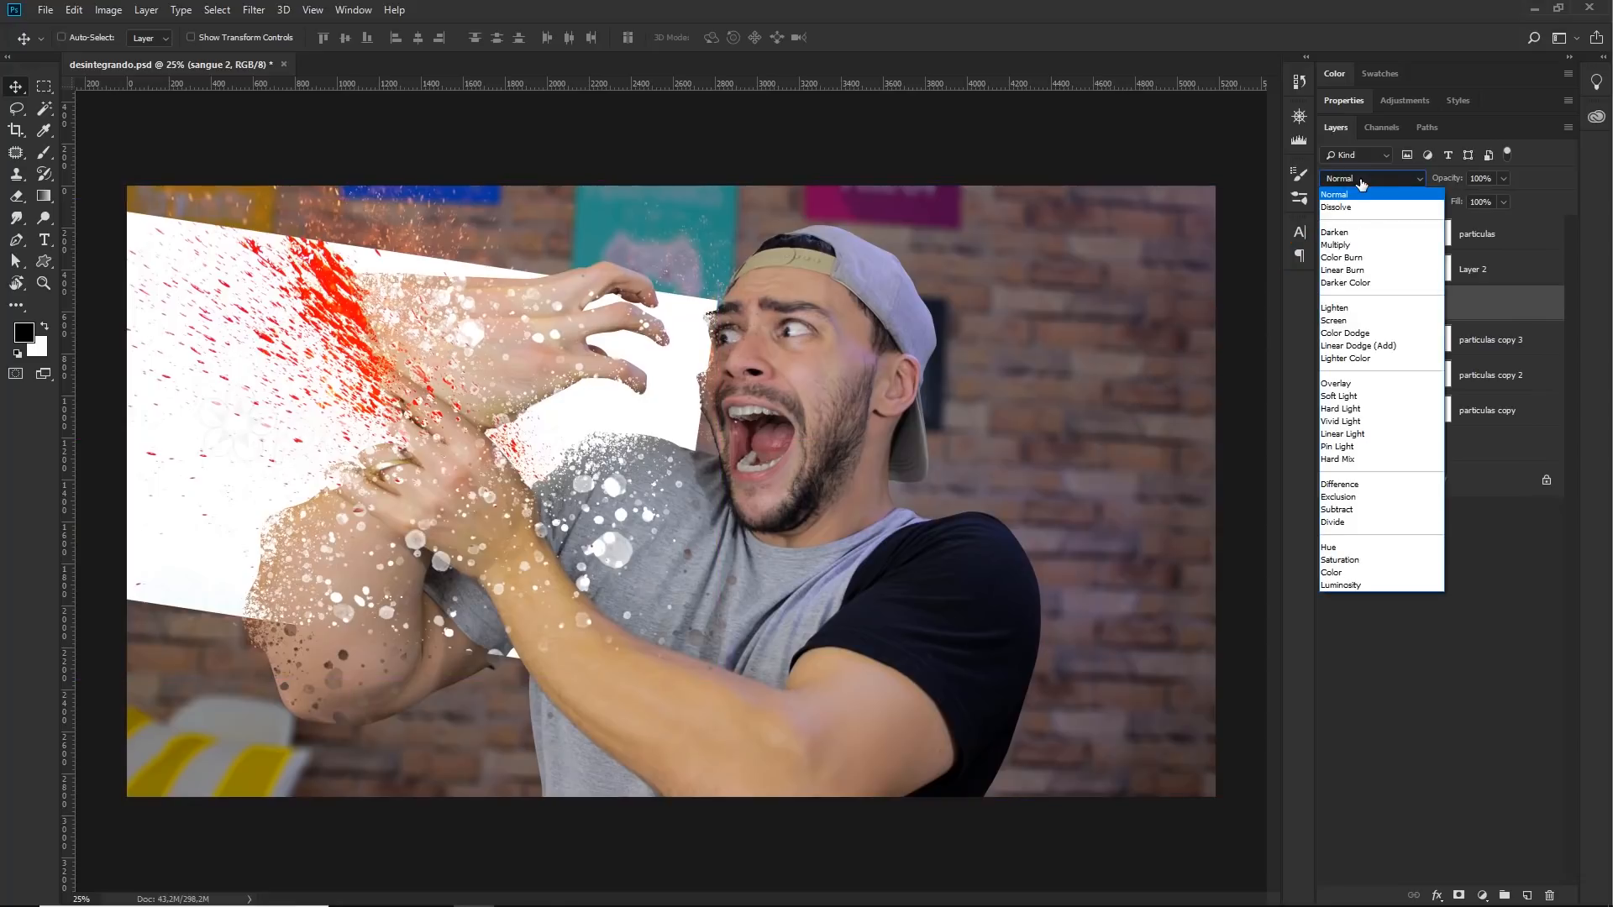
left_click(1368, 258)
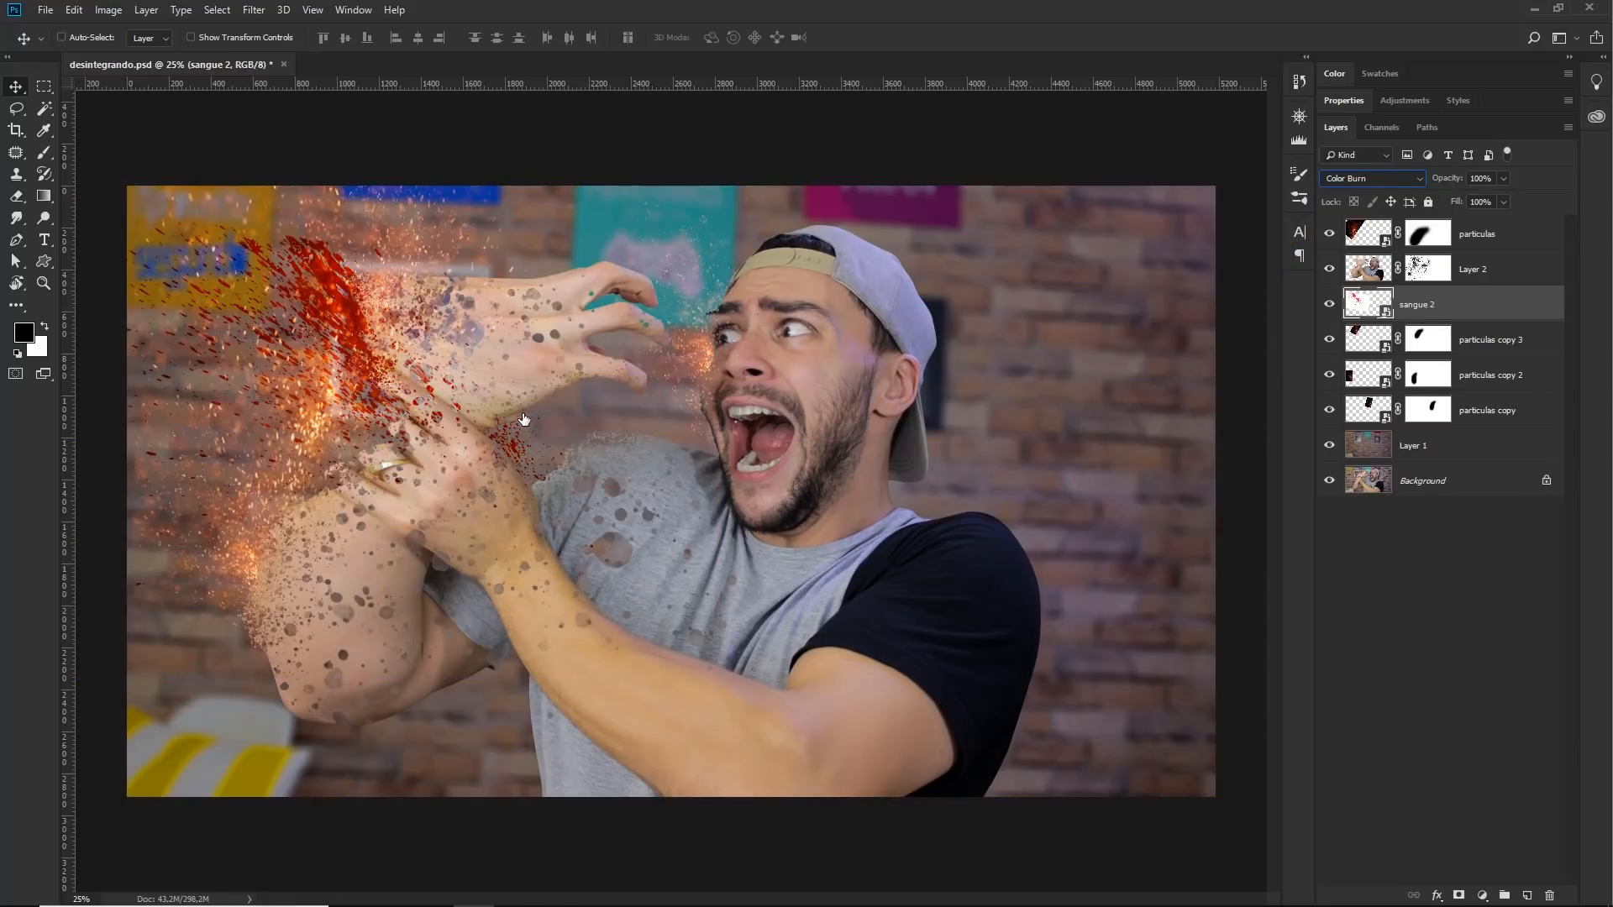
left_click(1487, 257)
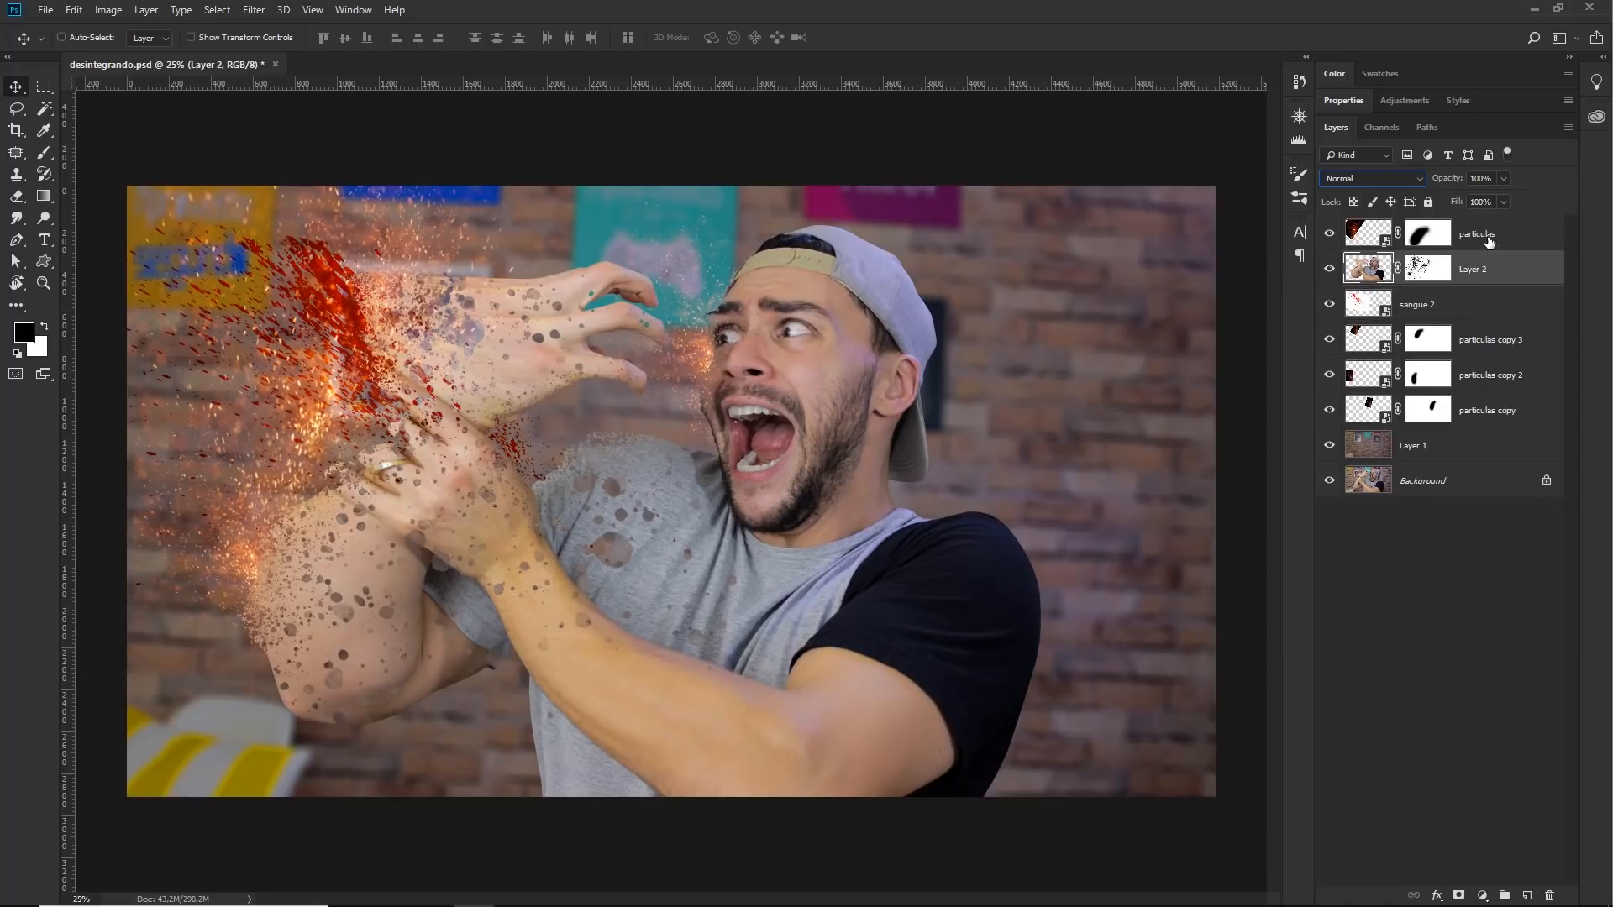
left_click(1488, 239)
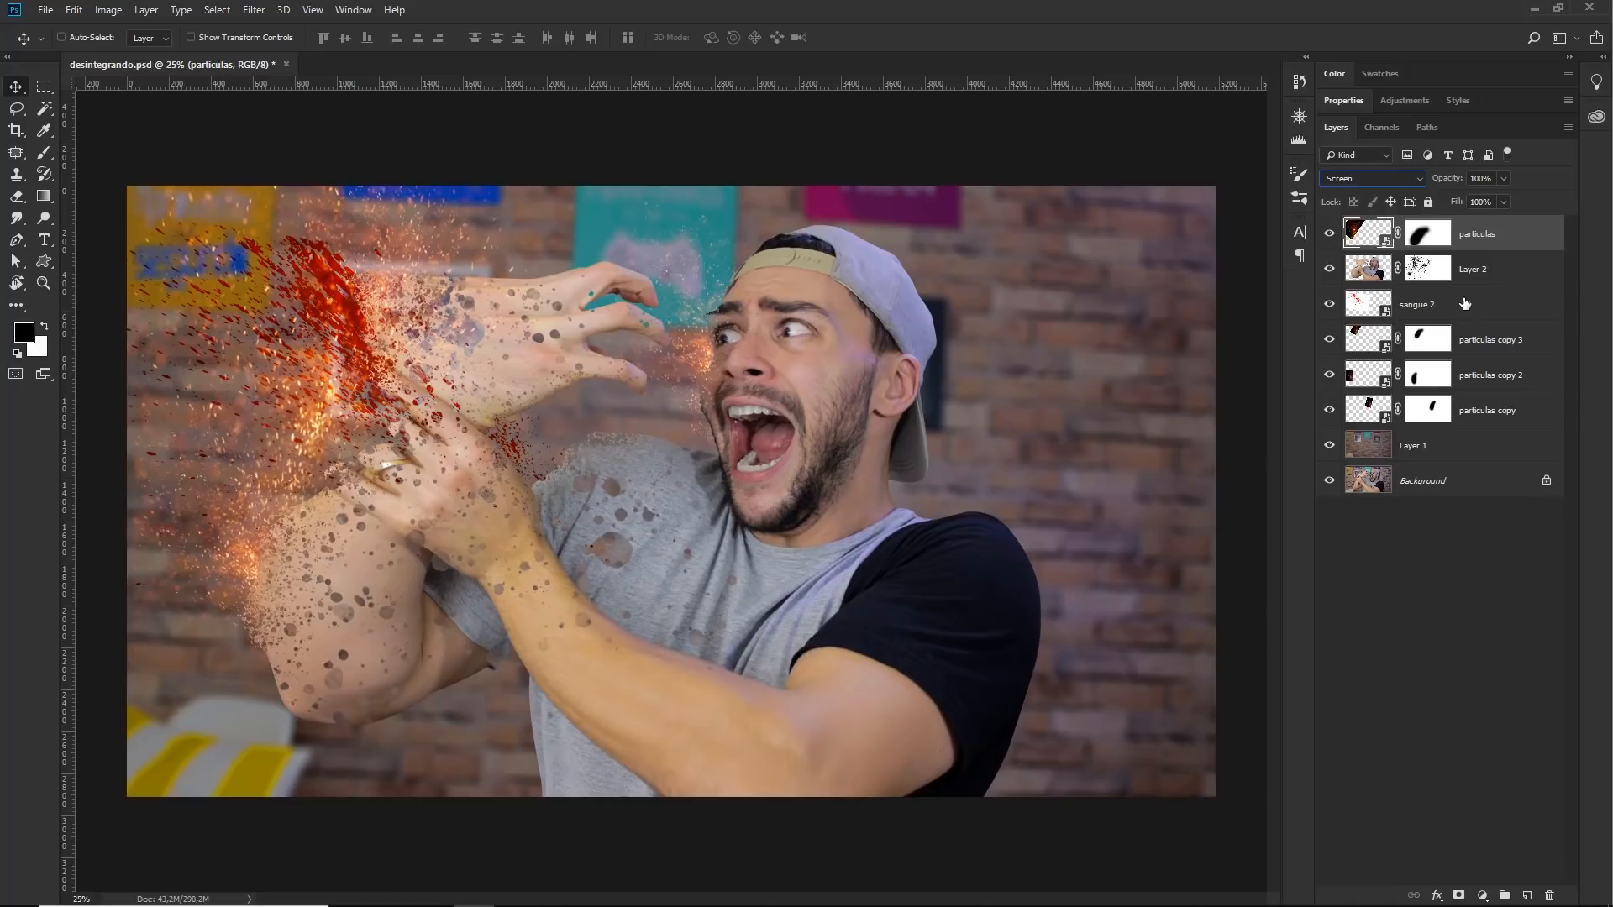
left_click(1466, 304)
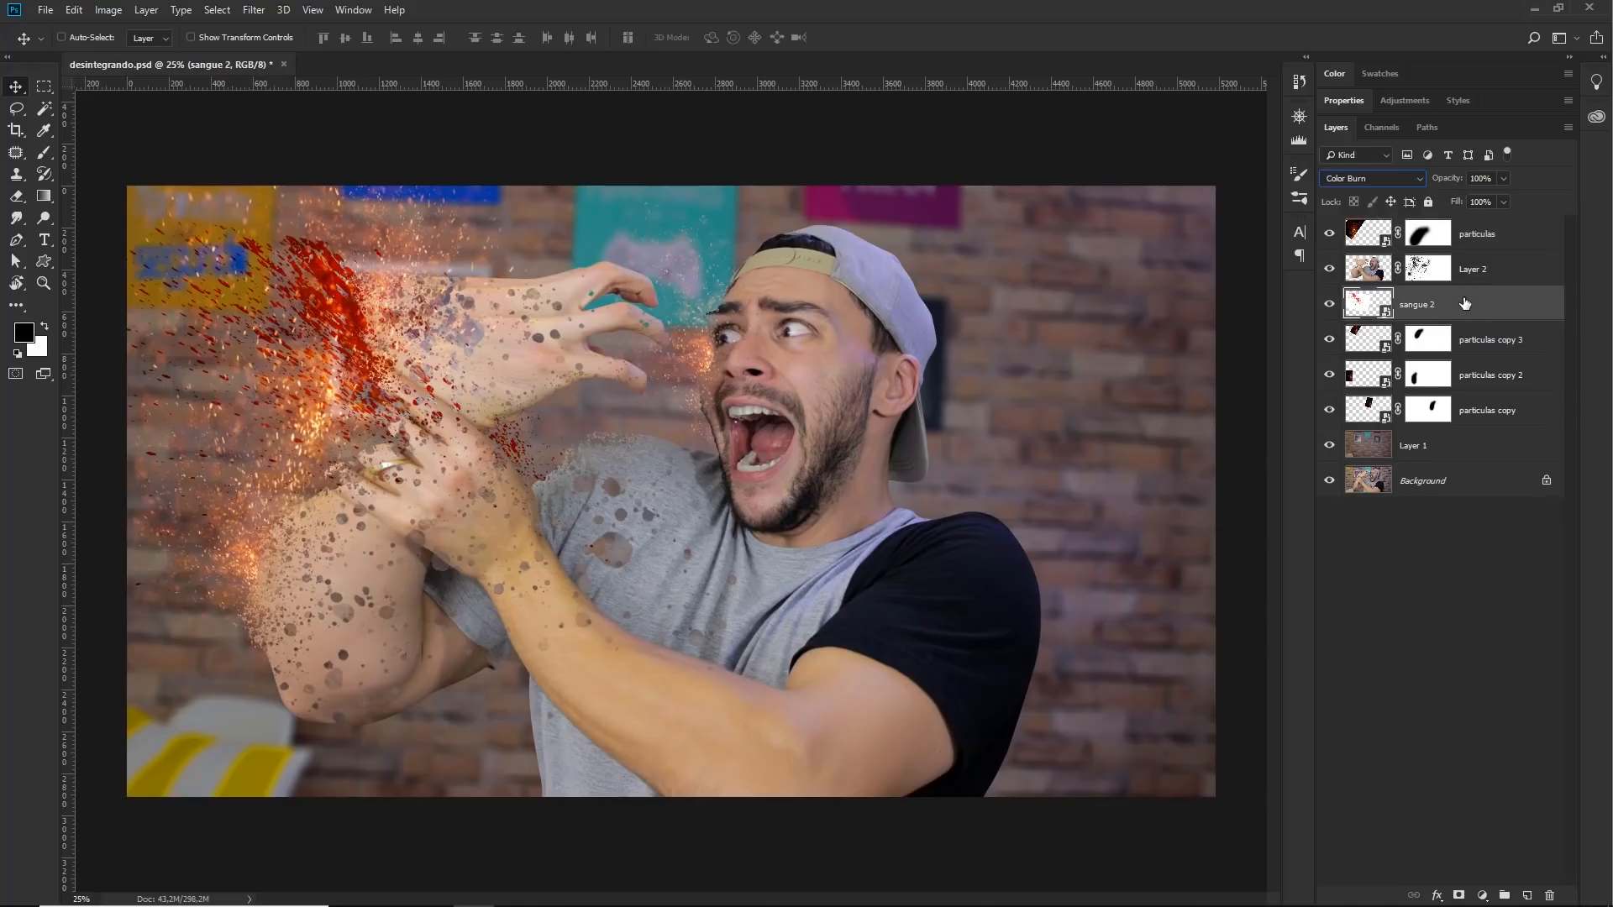
- Rotate and shrink the sangue 2 layer with Free Transform, fitting its red spray to the dissolving end of the stretched wrist
left_click_drag(390, 400, 391, 340)
key("ctrl+t")
left_click_drag(843, 143, 878, 318)
key("Return")
left_click_drag(390, 366, 412, 349)
key("ctrl+t")
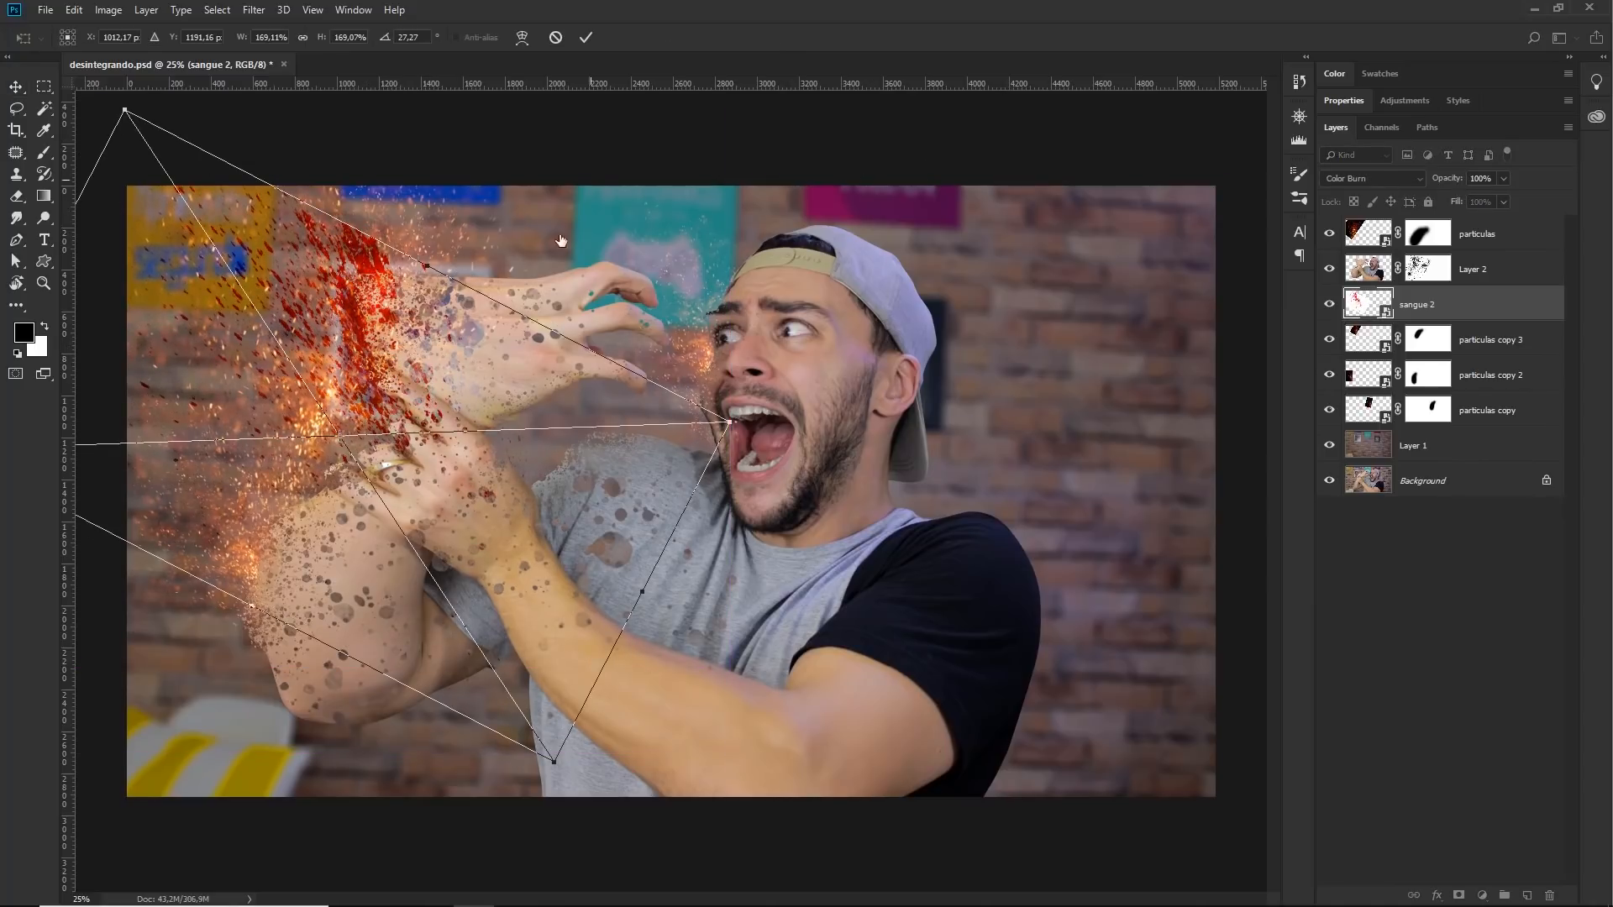
left_click_drag(128, 112, 178, 178)
left_click_drag(364, 327, 349, 290)
left_click_drag(606, 224, 596, 208)
key("Return")
left_click_drag(410, 352, 455, 408)
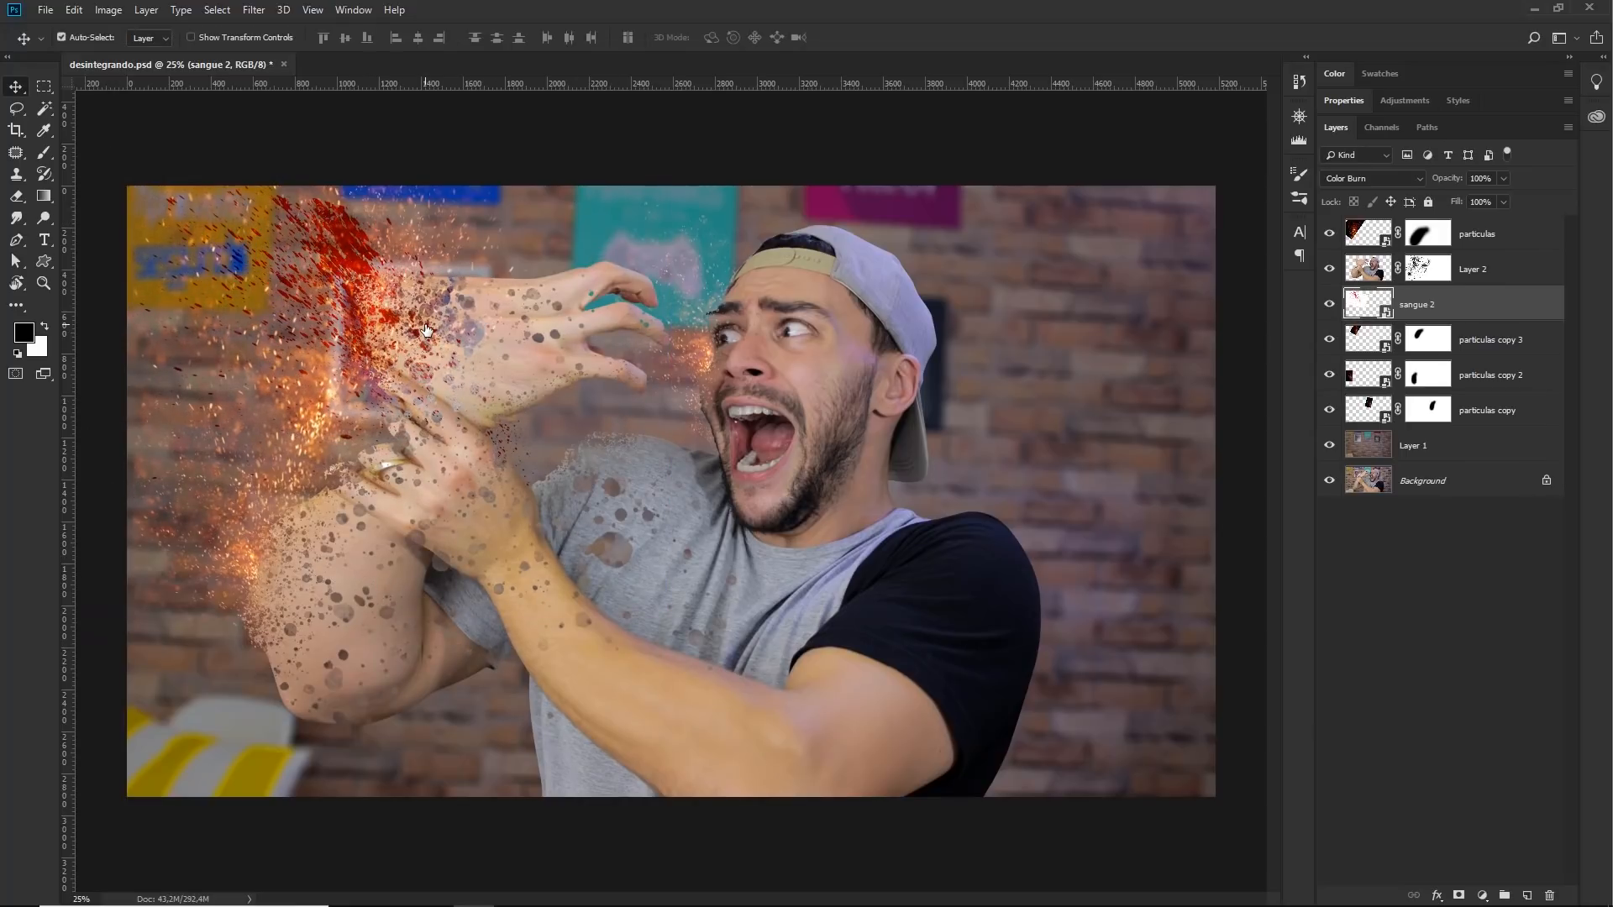
- Duplicate the sangue 2 layer, shrink and rotate the copy, and place its splatter against the swollen forearm's outer edge
key("ctrl")
key("ctrl+j")
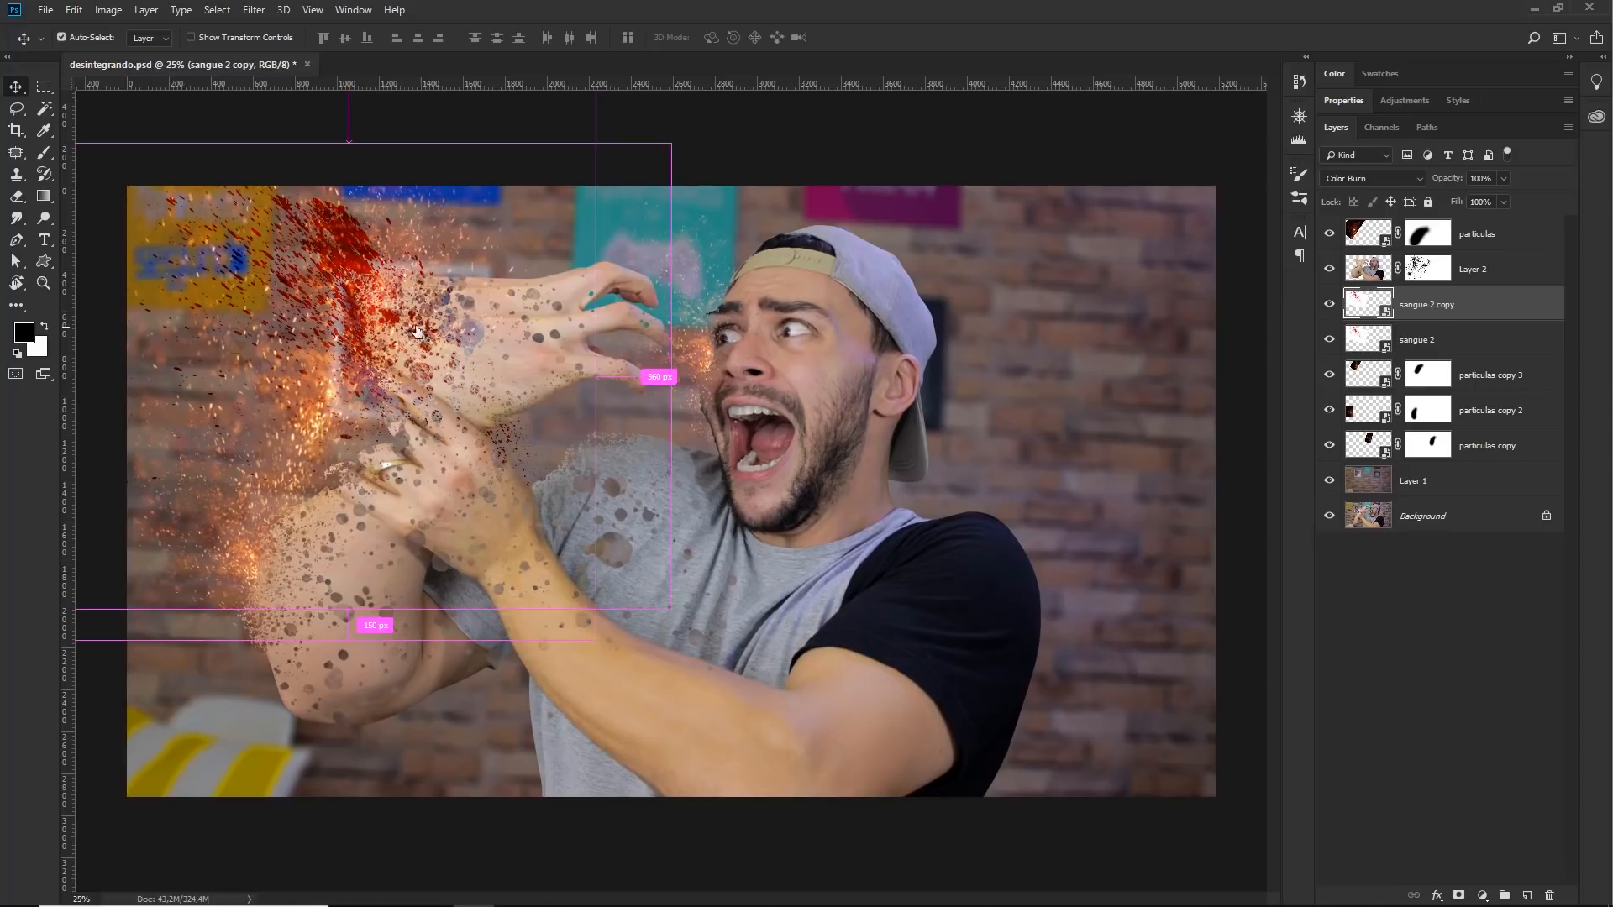
key("ctrl+t")
left_click_drag(504, 340, 326, 569)
left_click_drag(450, 485, 509, 470)
left_click_drag(693, 267, 336, 269)
left_click_drag(352, 501, 335, 549)
left_click_drag(487, 399, 508, 481)
left_click_drag(357, 511, 411, 551)
key("Return")
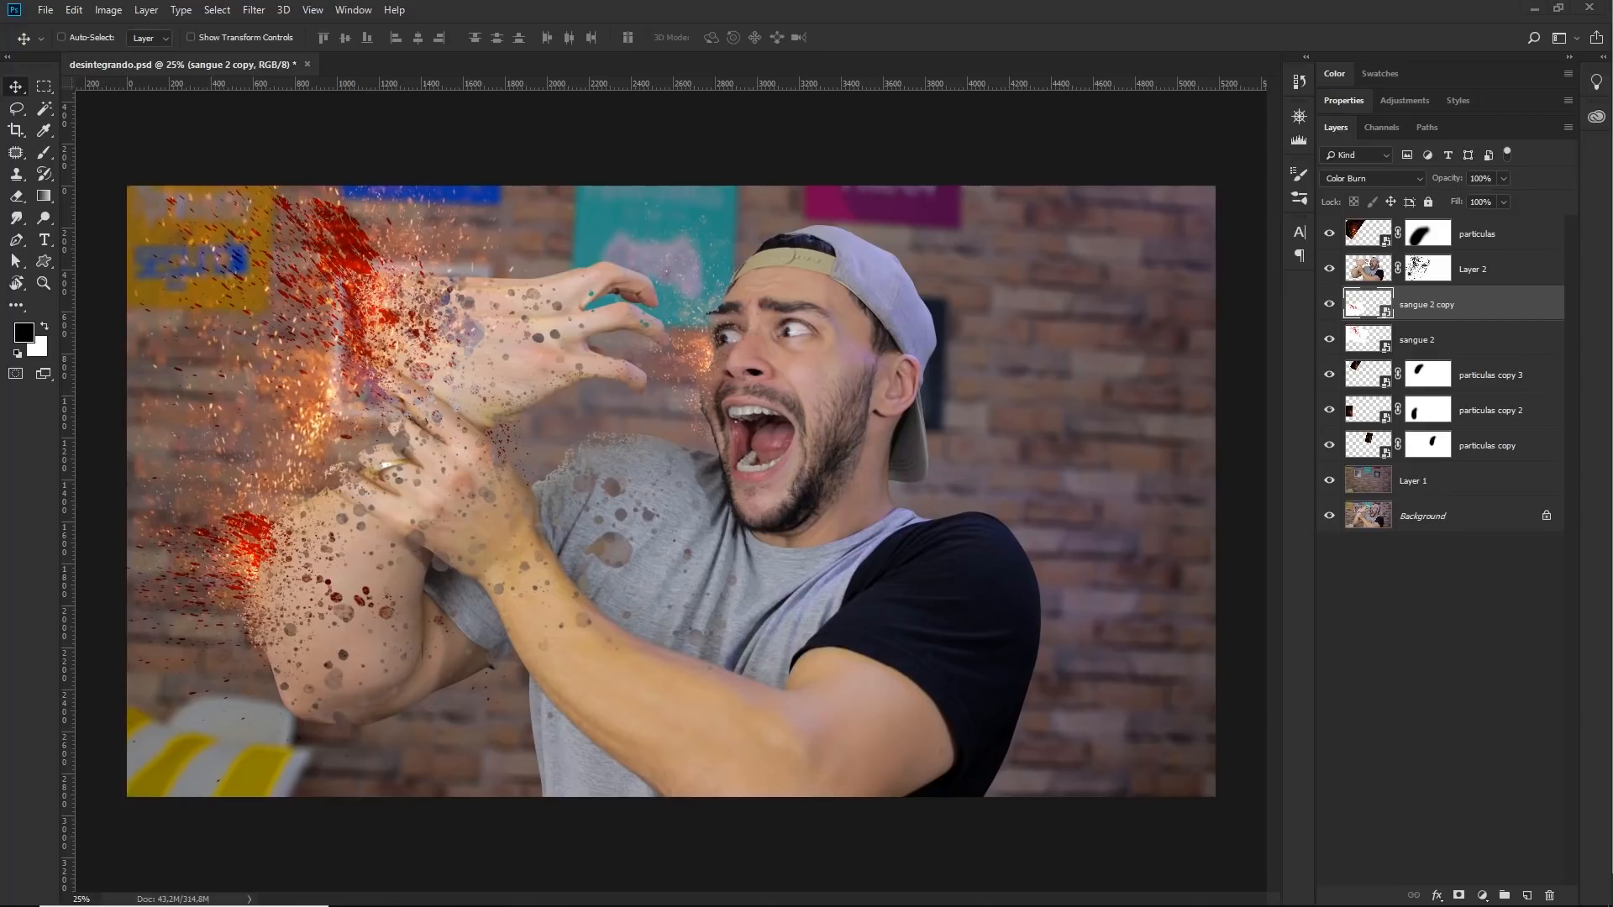
- Place sangue.jpg beneath Layer 2, enlarge it to about 1810%, and move it over the raised arm
key("alt+Tab")
left_click_drag(1378, 352, 396, 389)
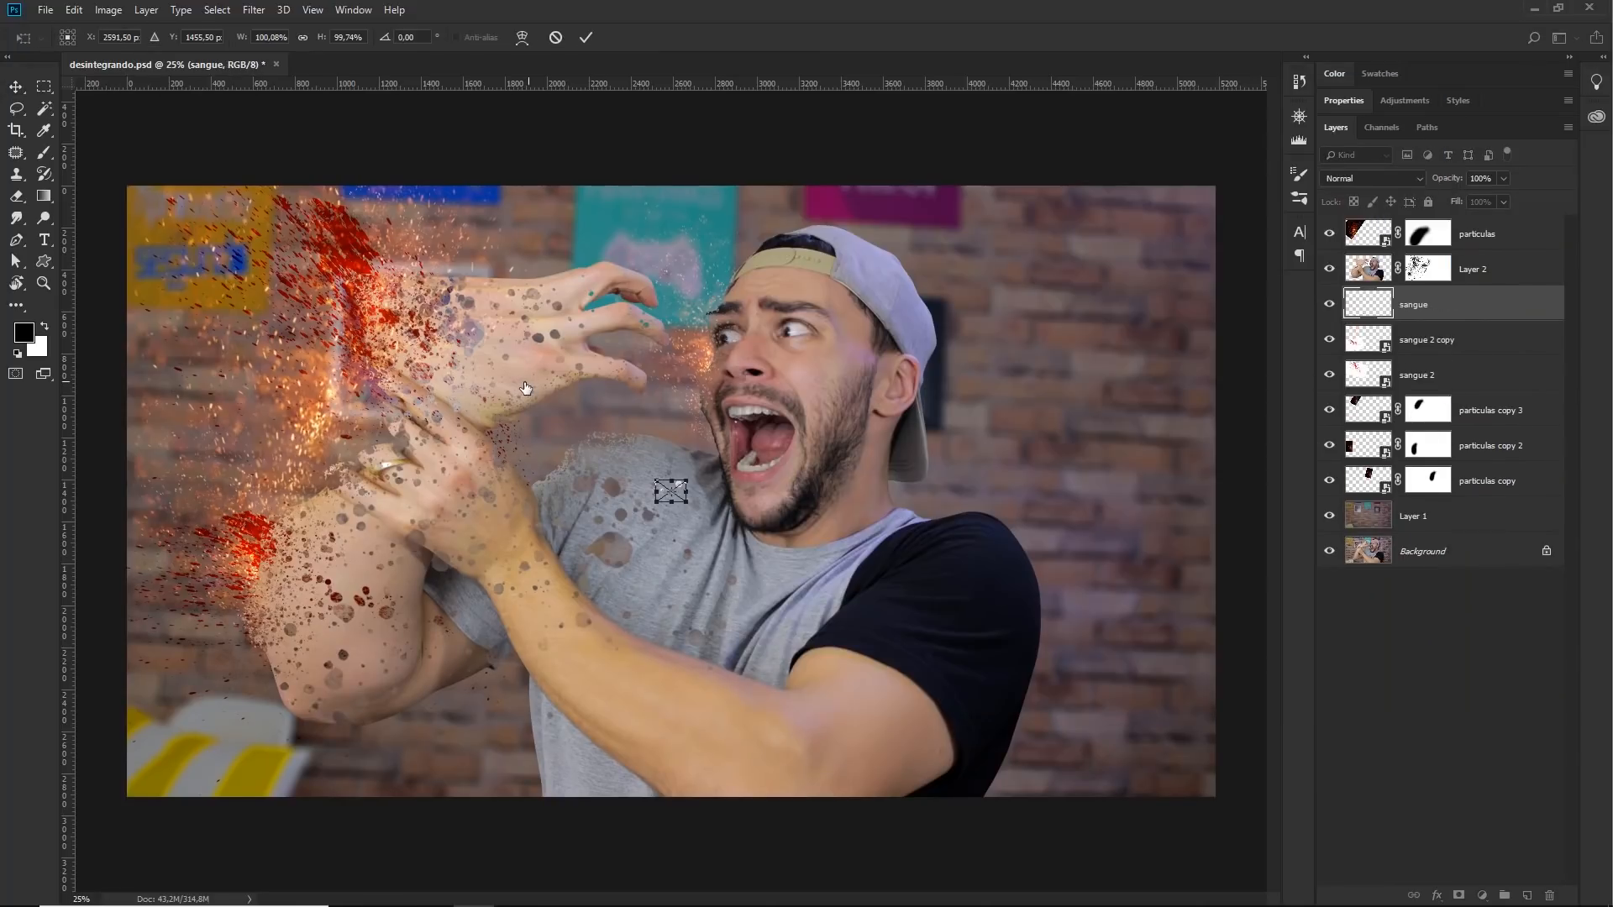
key("Return")
key("ctrl+t")
left_click_drag(686, 480, 949, 289)
key("Return")
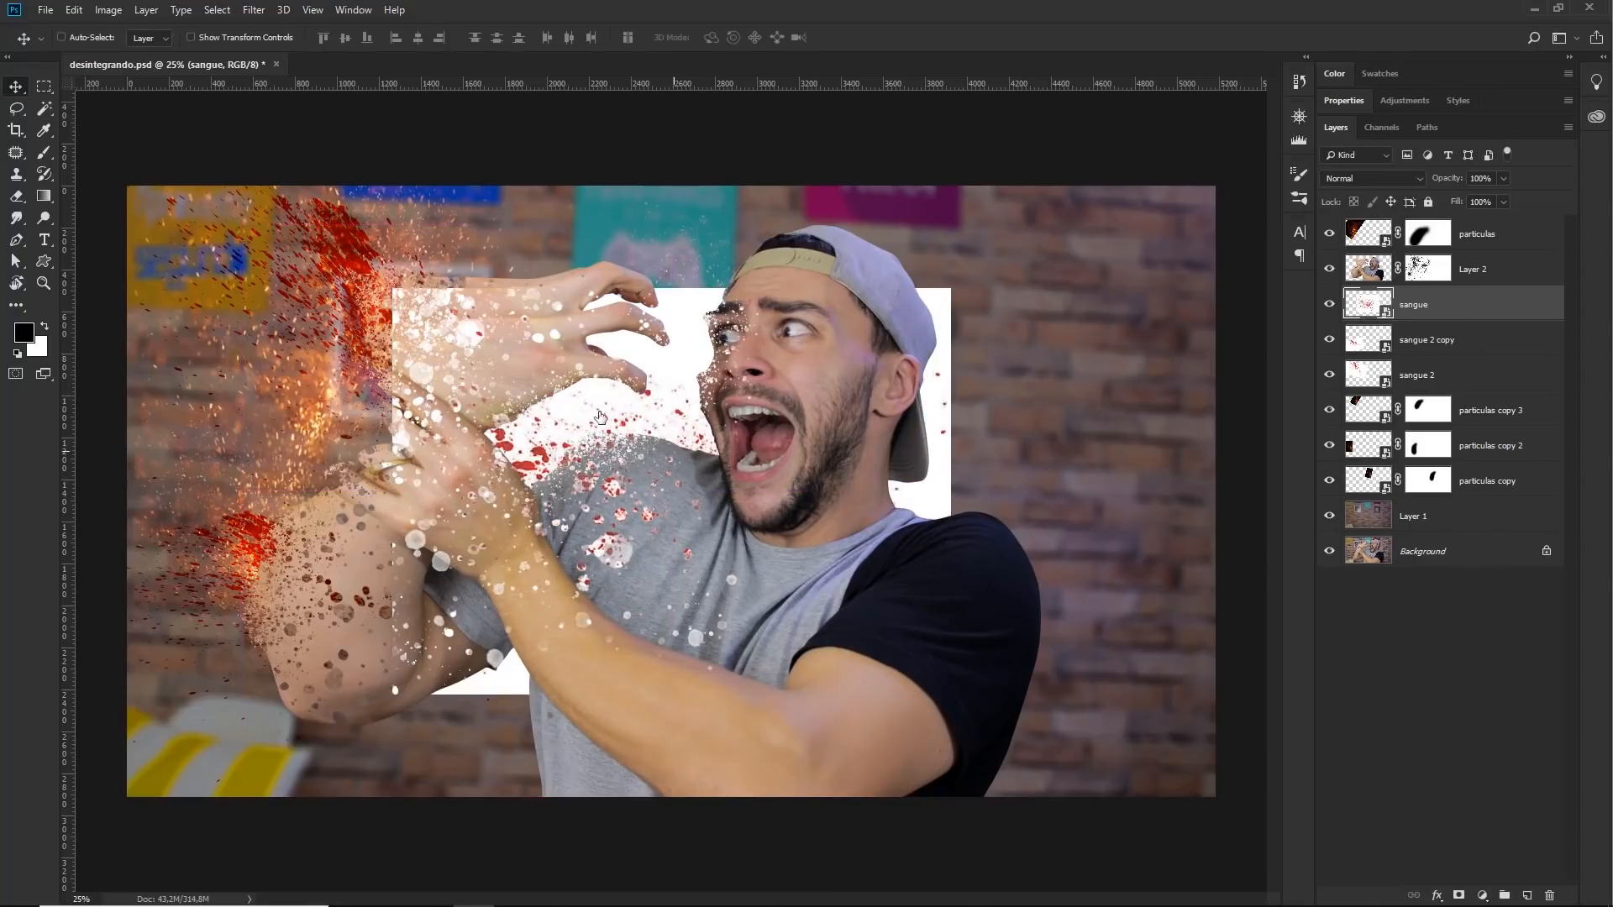
left_click_drag(600, 417, 410, 315)
- Set the sangue layer to Color Burn and rotate it to about 20.44°, positioning its splatter between the wrist and the forearm
left_click(1365, 179)
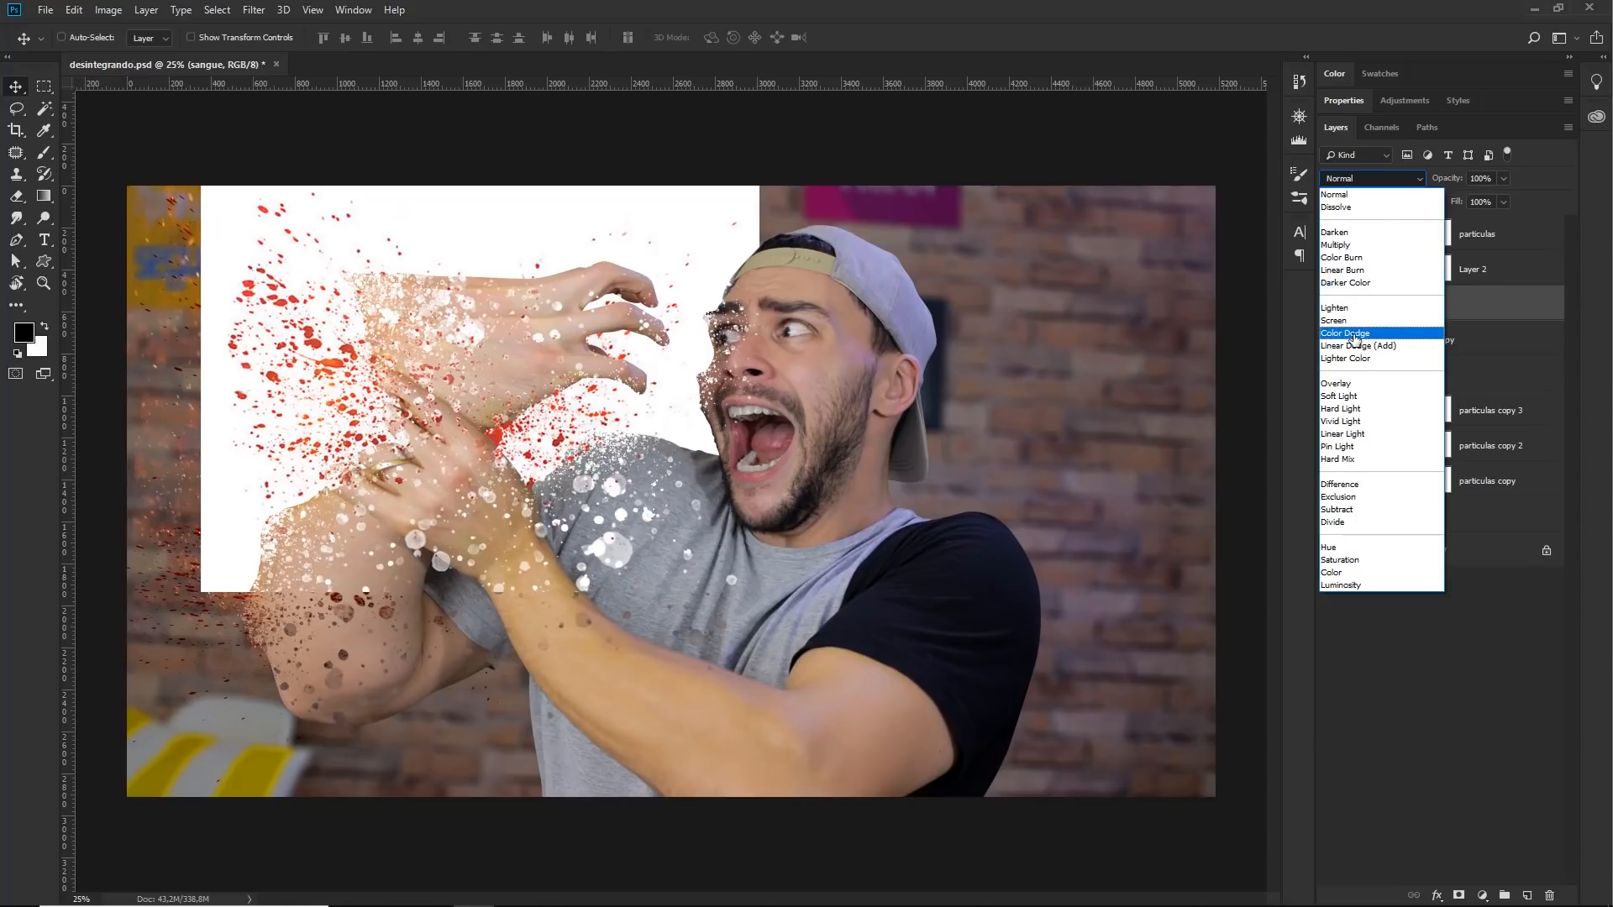
left_click(1344, 257)
mouse_move(411, 346)
left_mouse_down()
mouse_move(330, 412)
mouse_move(339, 394)
left_mouse_up()
key("ctrl+t")
key("Escape")
left_click_drag(485, 342, 485, 351)
key("ctrl+t")
left_click_drag(958, 196, 987, 410)
key("Return")
mouse_move(472, 446)
left_mouse_down()
mouse_move(443, 398)
mouse_move(460, 428)
left_mouse_up()
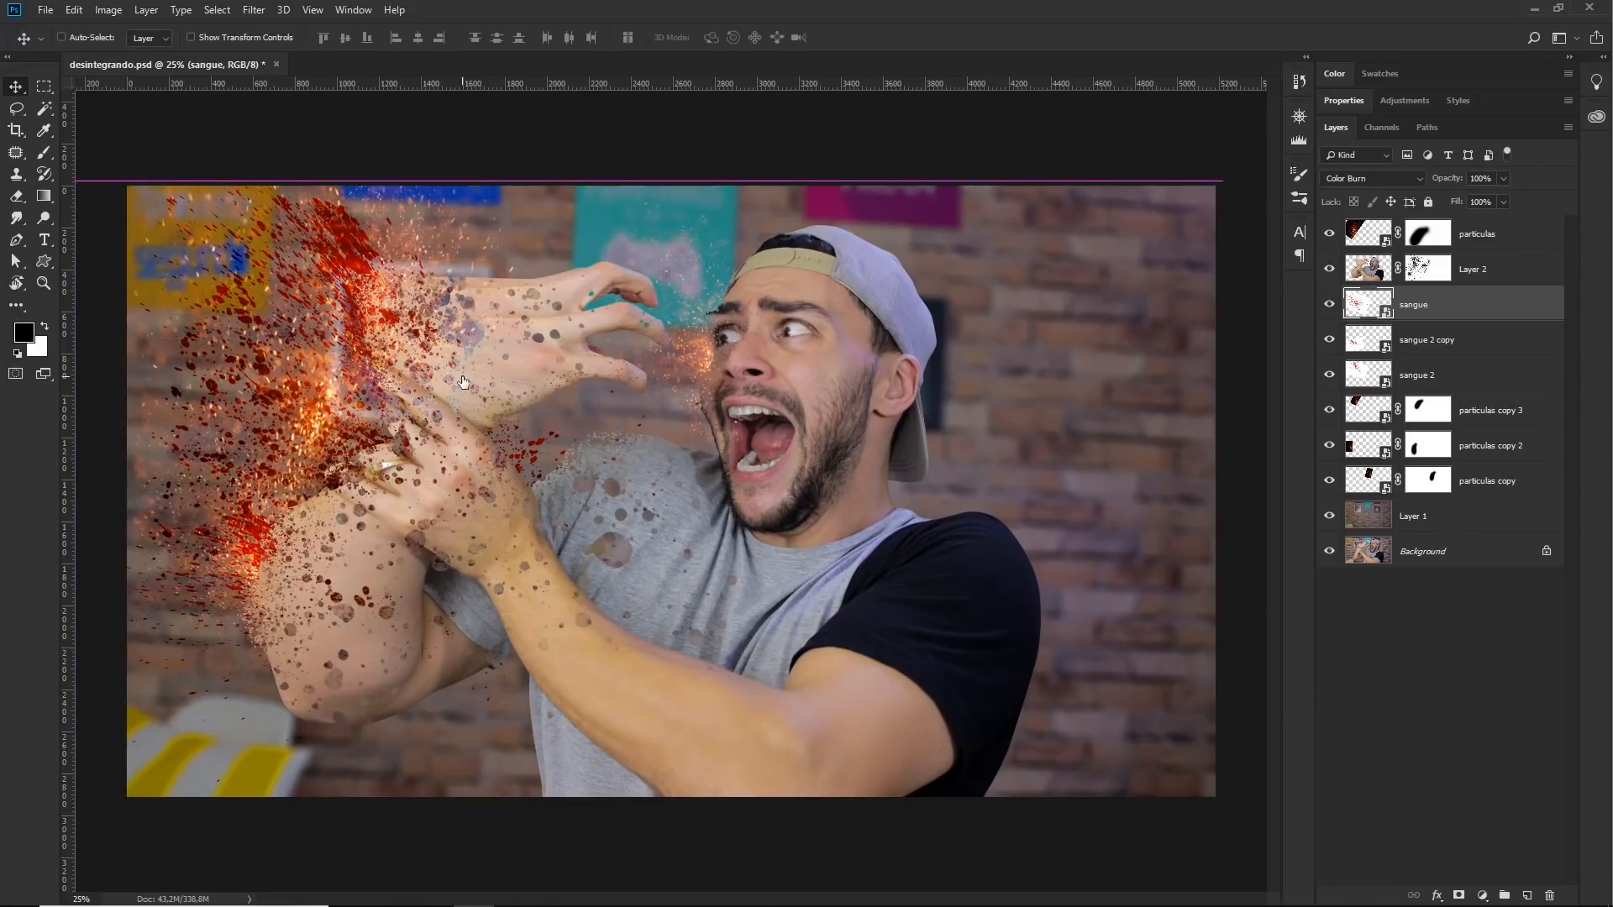
- Duplicate the sangue layer, shrink the copy, and place its splatter against the side of the face nearest the raised hand
left_click_drag(793, 385, 793, 385)
key("ctrl+t")
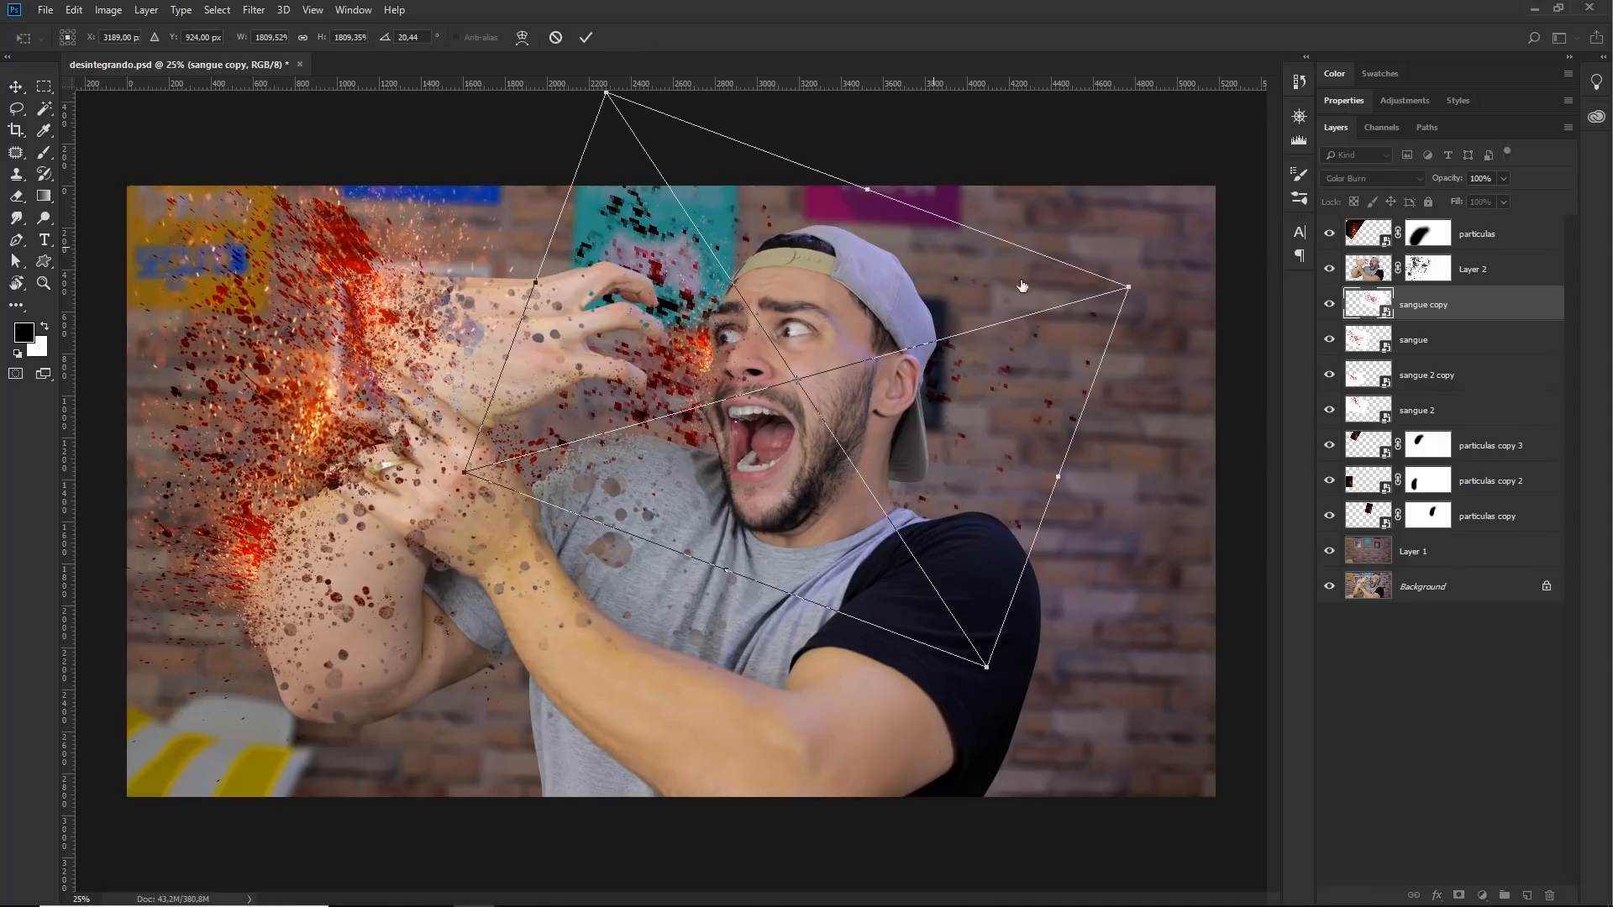
left_click_drag(1128, 290, 924, 347)
key("Return")
left_click_drag(741, 351, 740, 366)
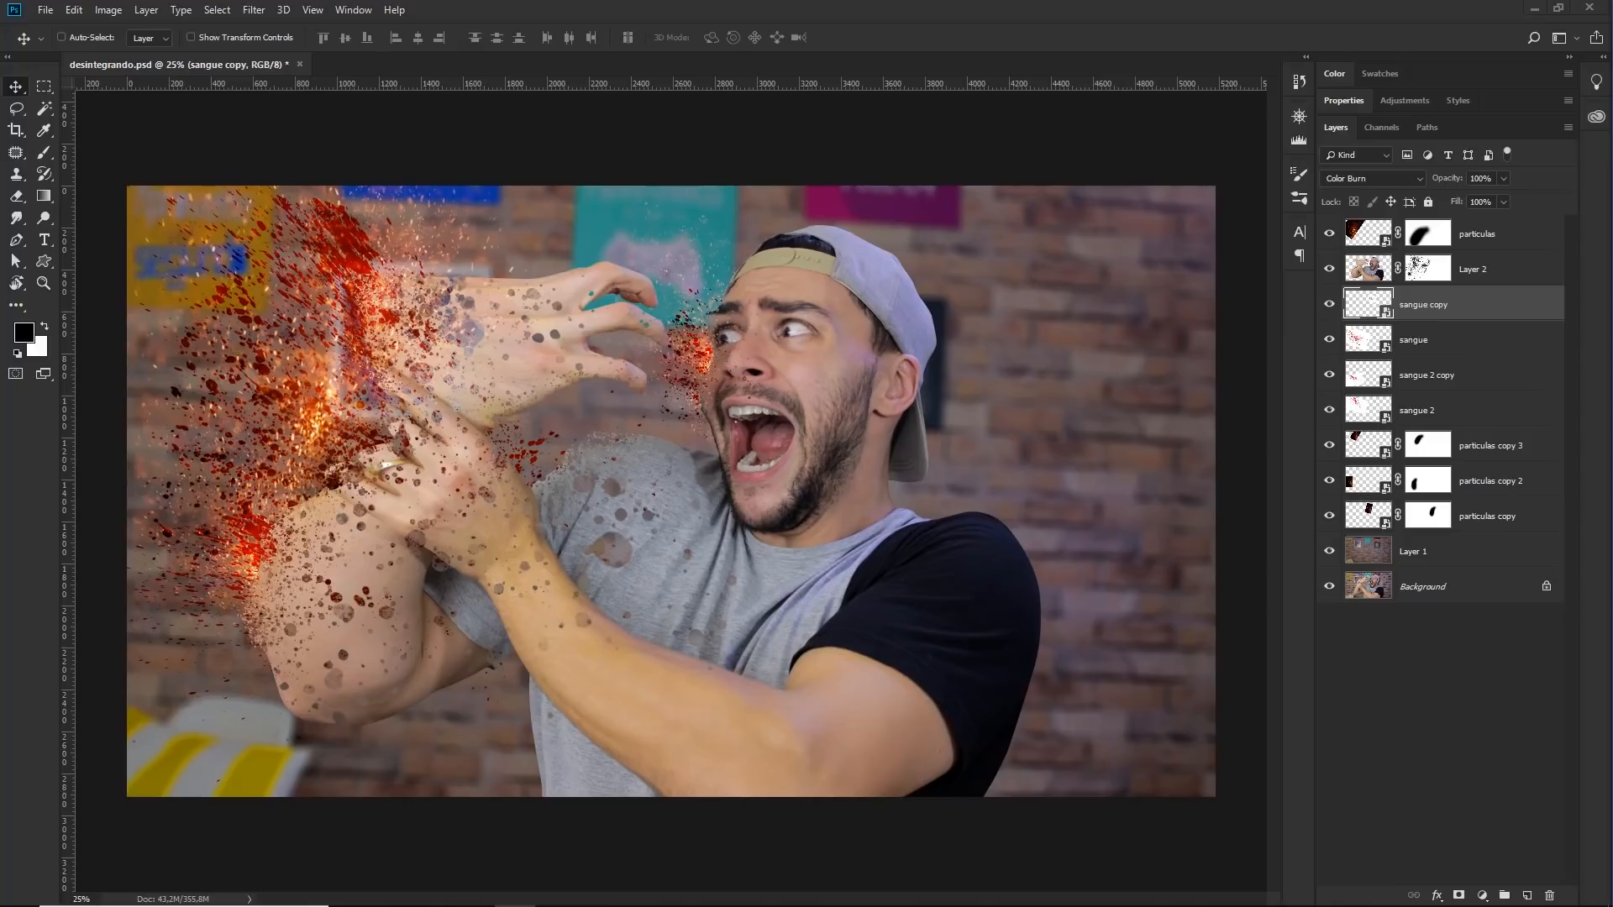
- Duplicate all layers from particulas down to Layer 1 and merge the duplicates into a single layer
left_click(1369, 269)
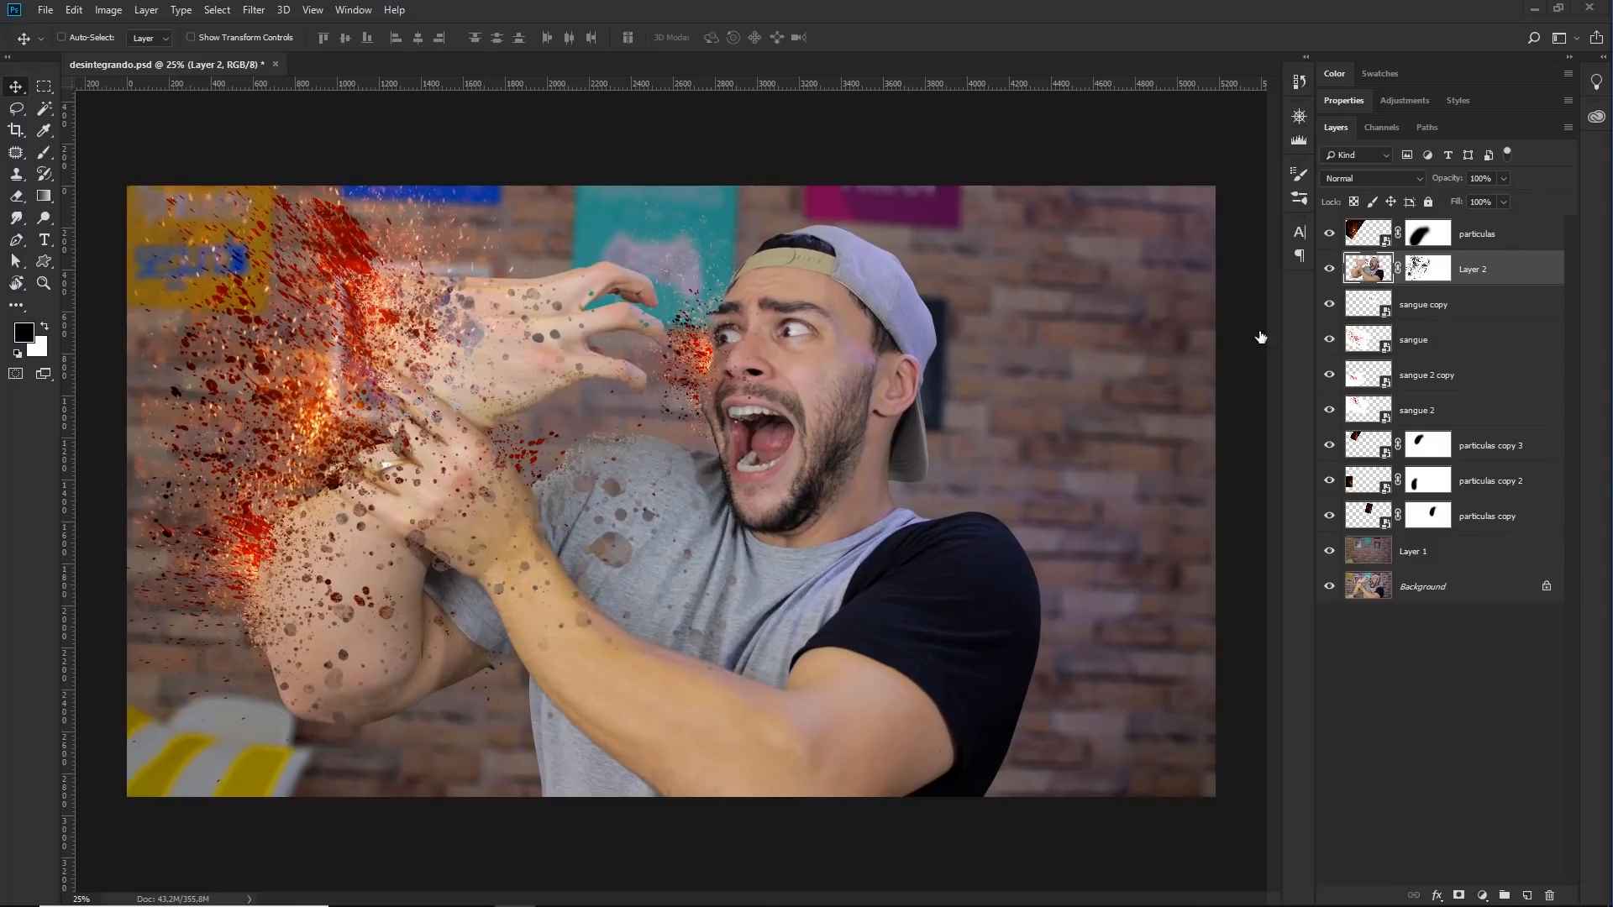
left_click(1491, 236)
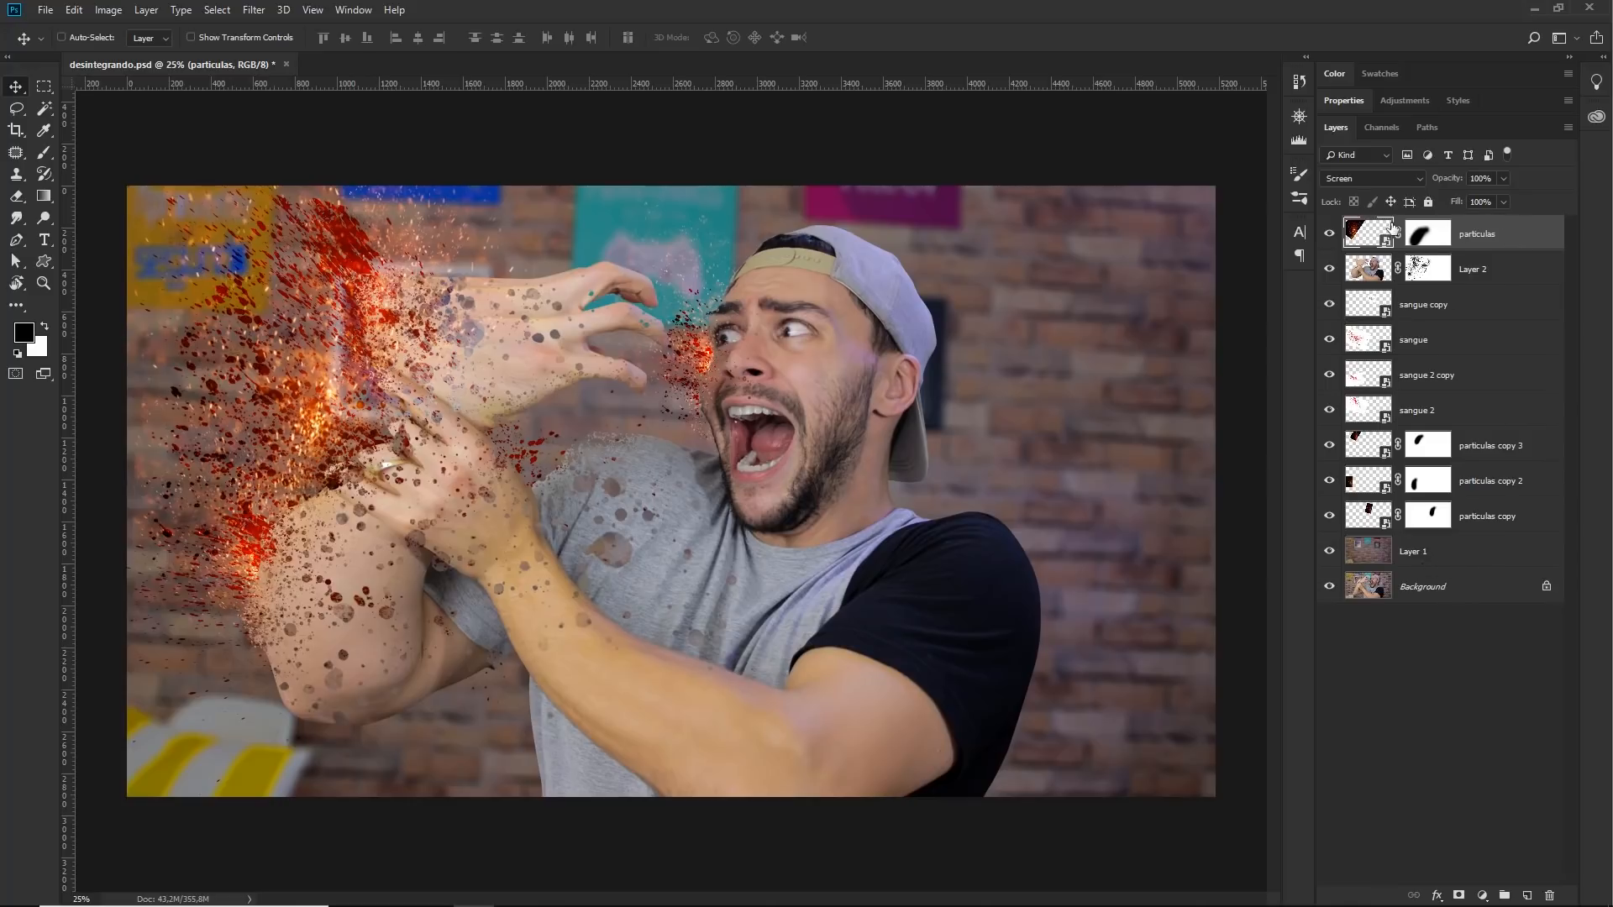
left_click(1453, 558, "shift")
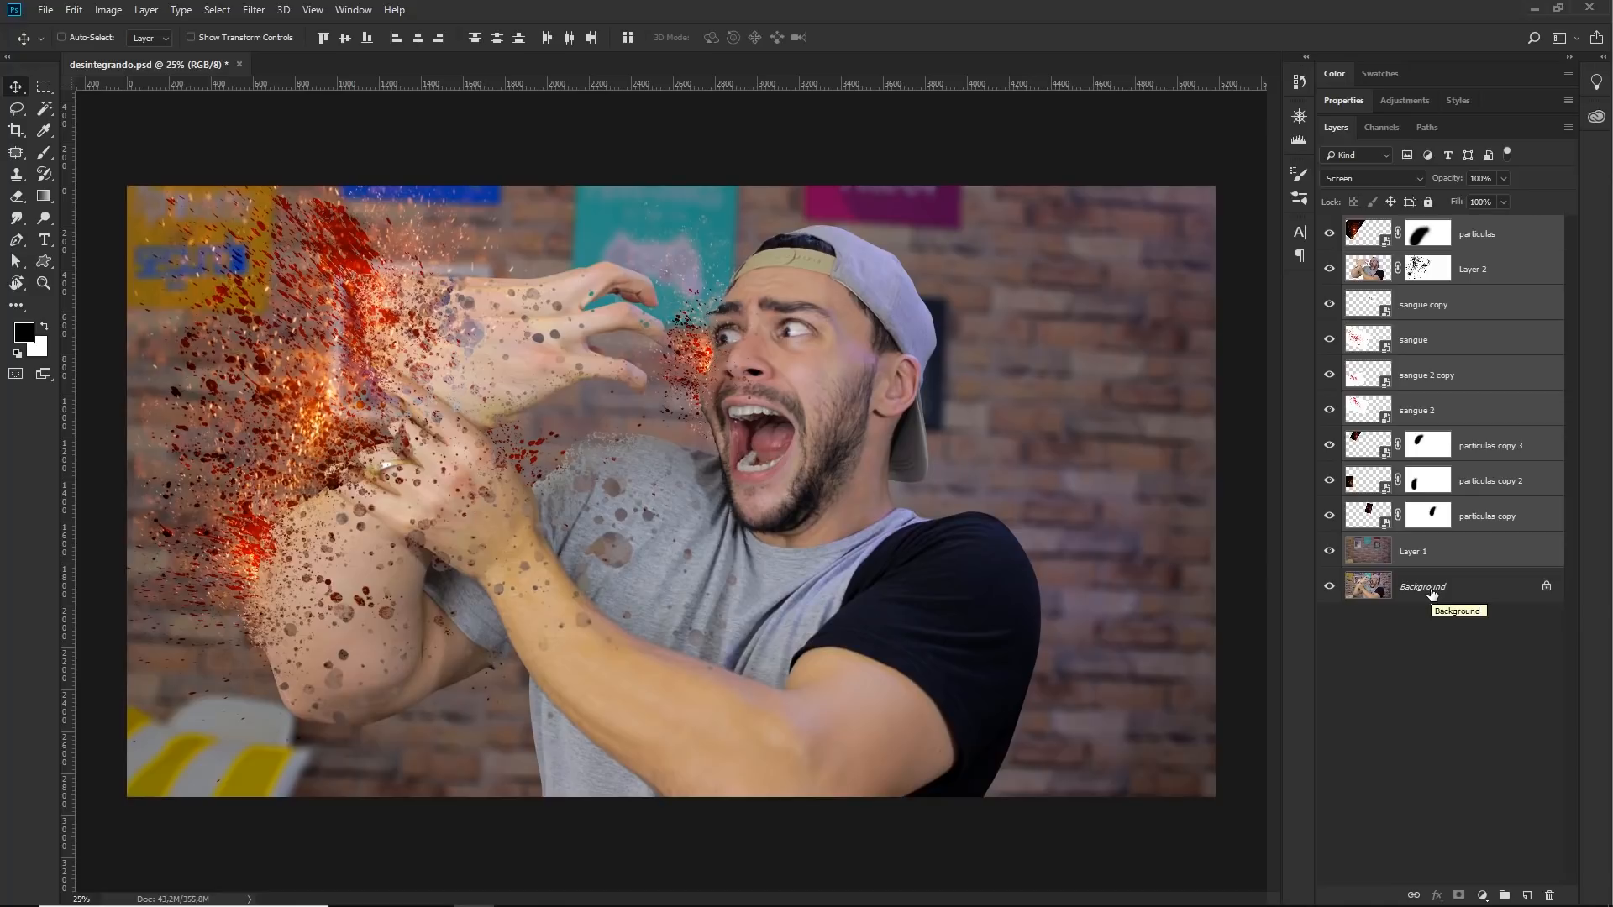
key("ctrl")
key("ctrl+j")
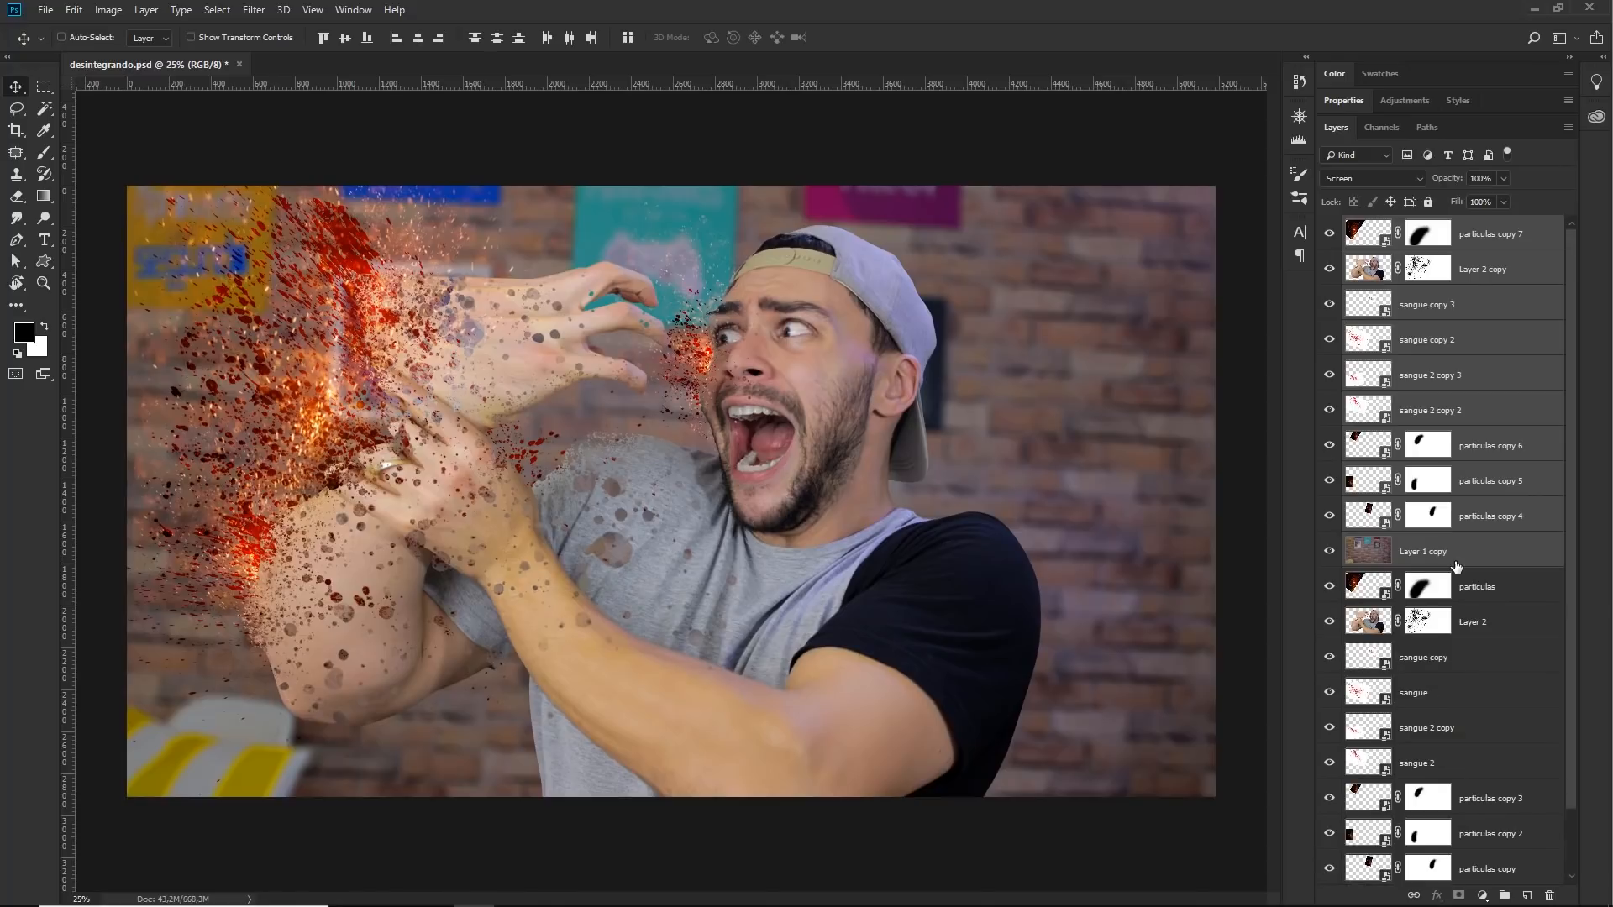
key("ctrl")
key("ctrl+e")
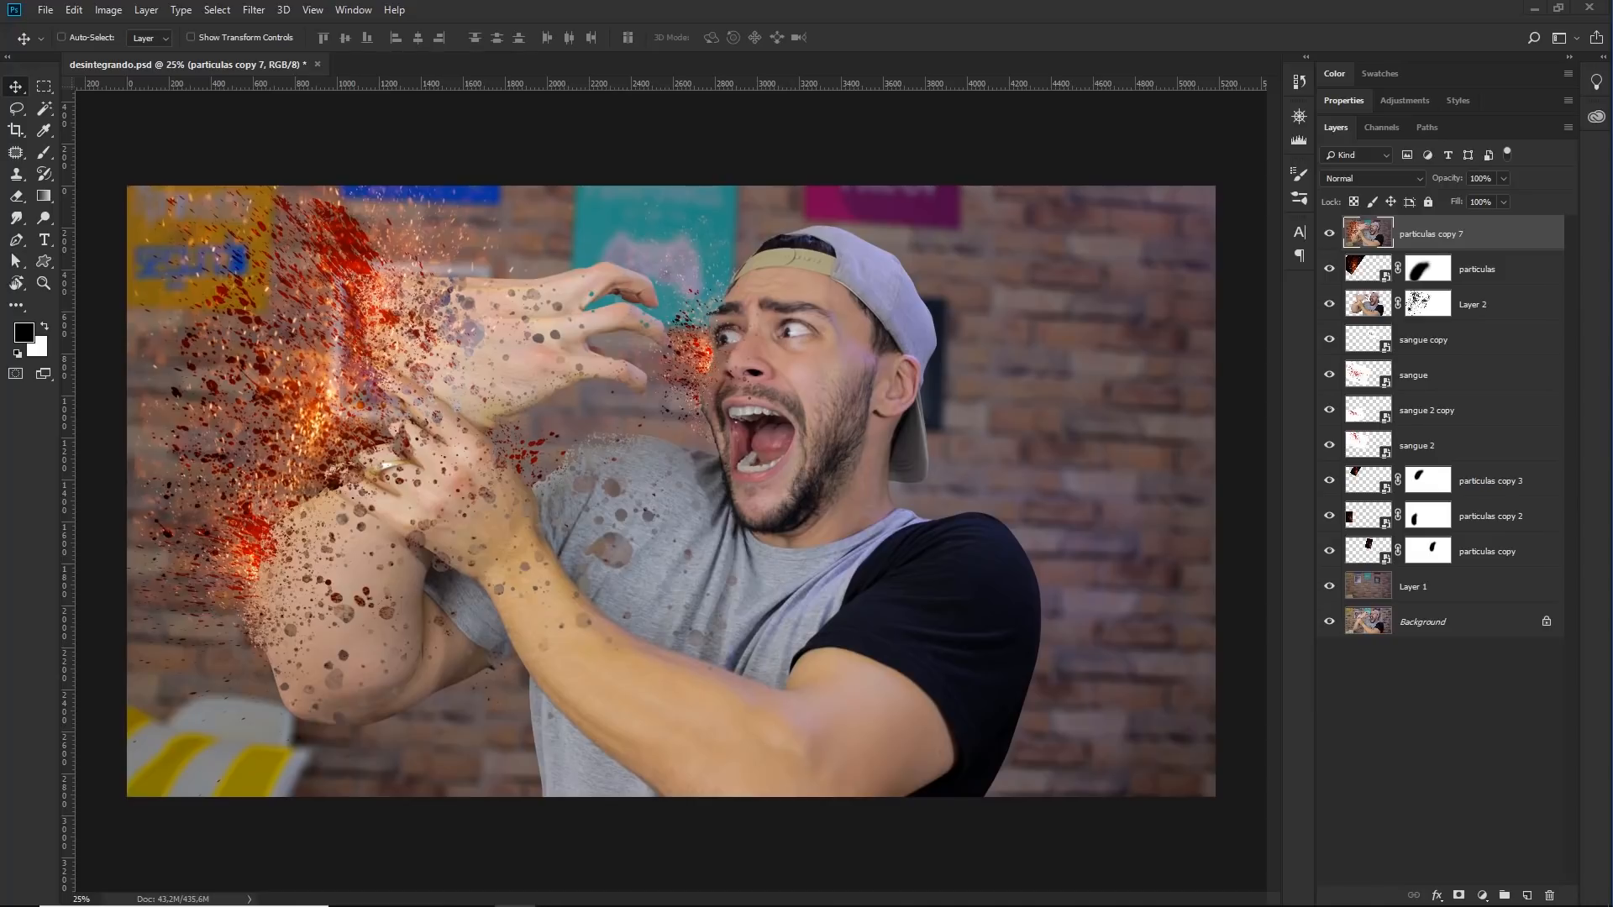
- Add a Path Blur to the merged top layer, curving its path from the yellow poster over the raised hand to the gripping forearm
key("ctrl+shift+a")
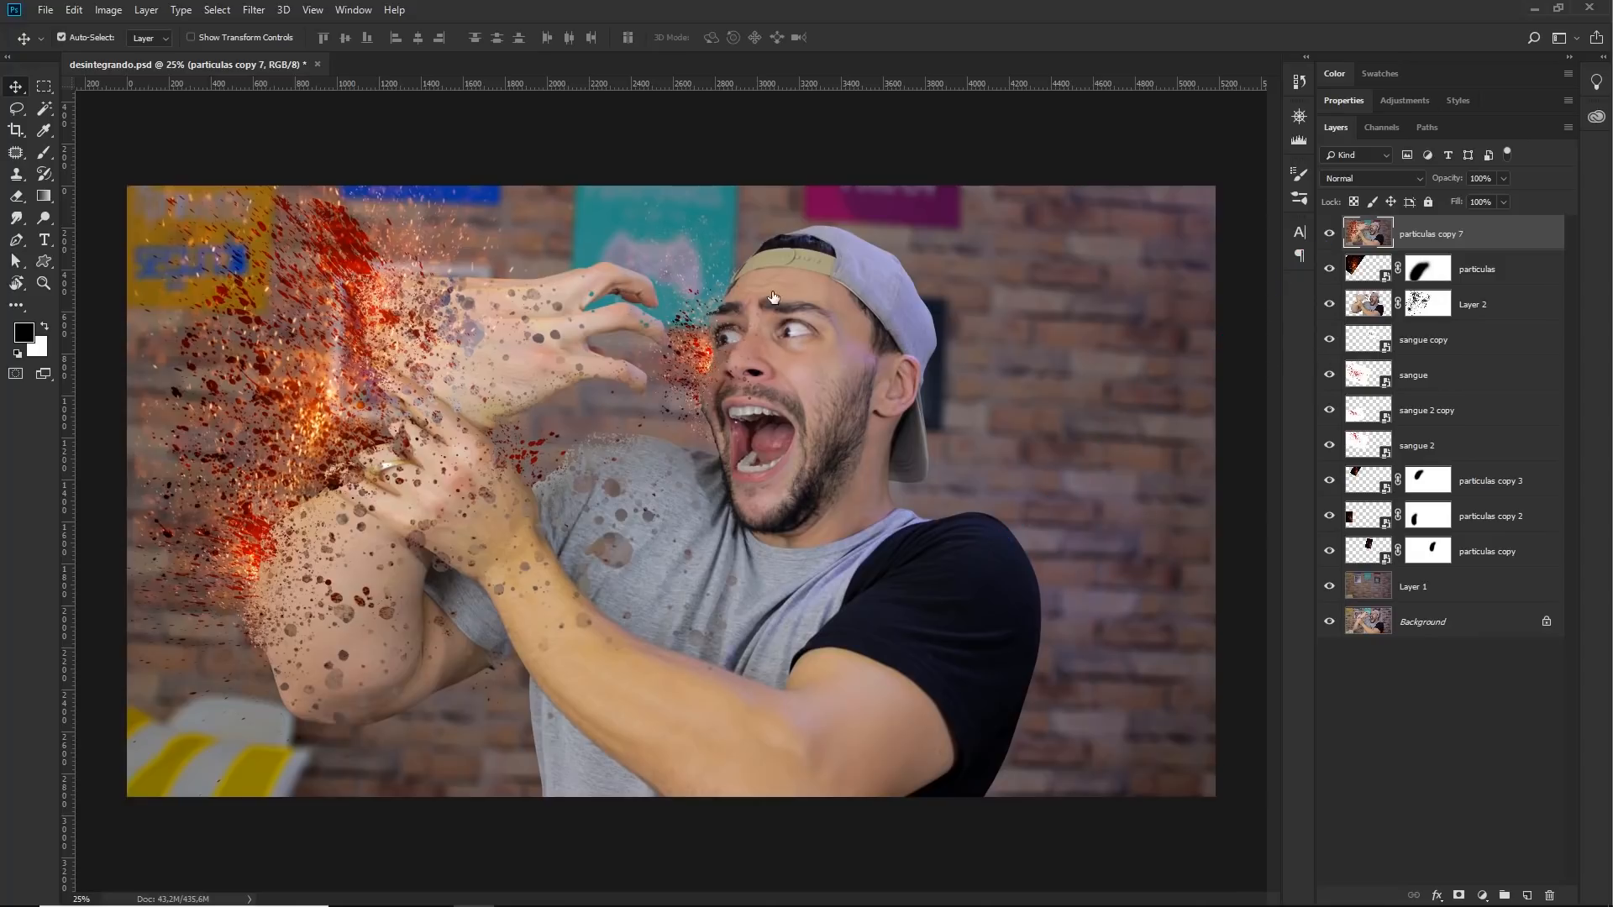
left_click(252, 11)
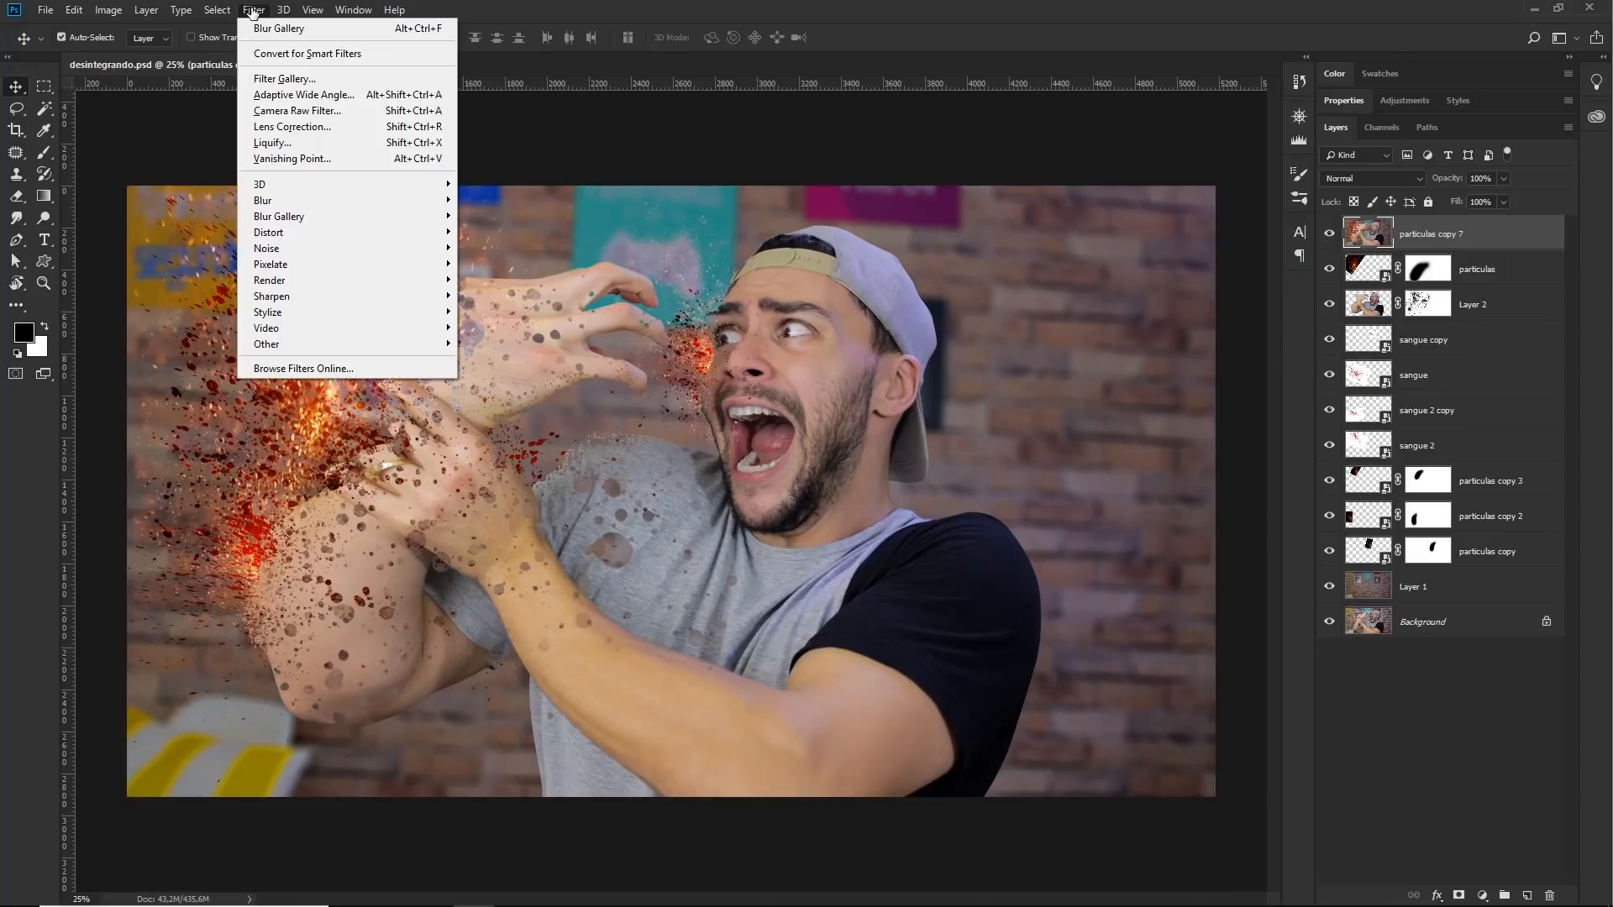
mouse_move(308, 216)
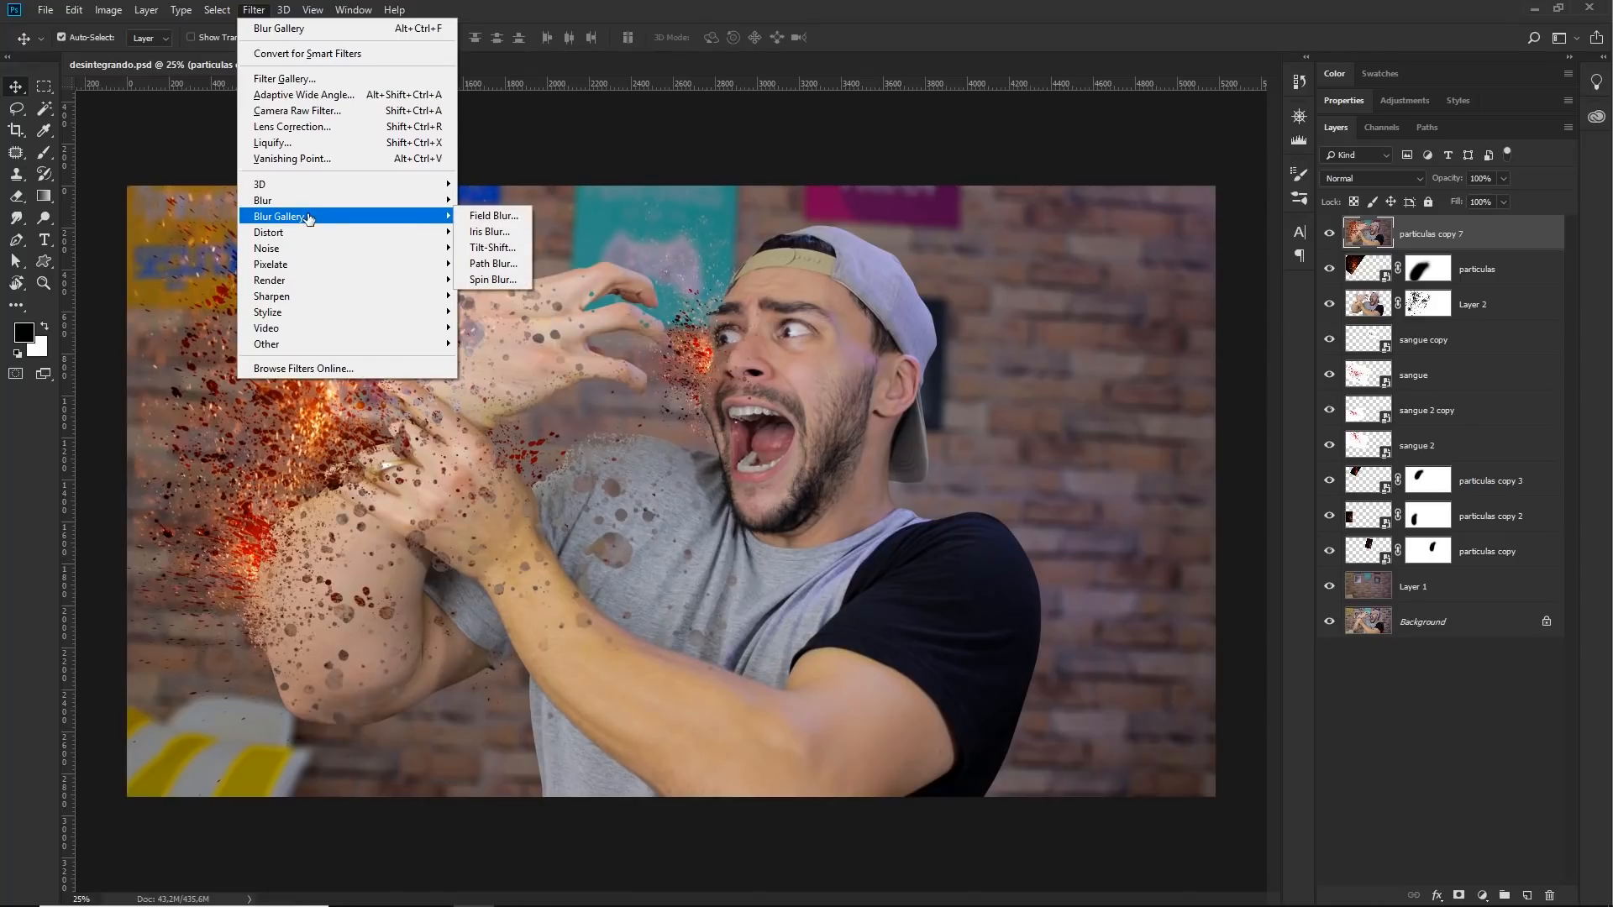
left_click(498, 264)
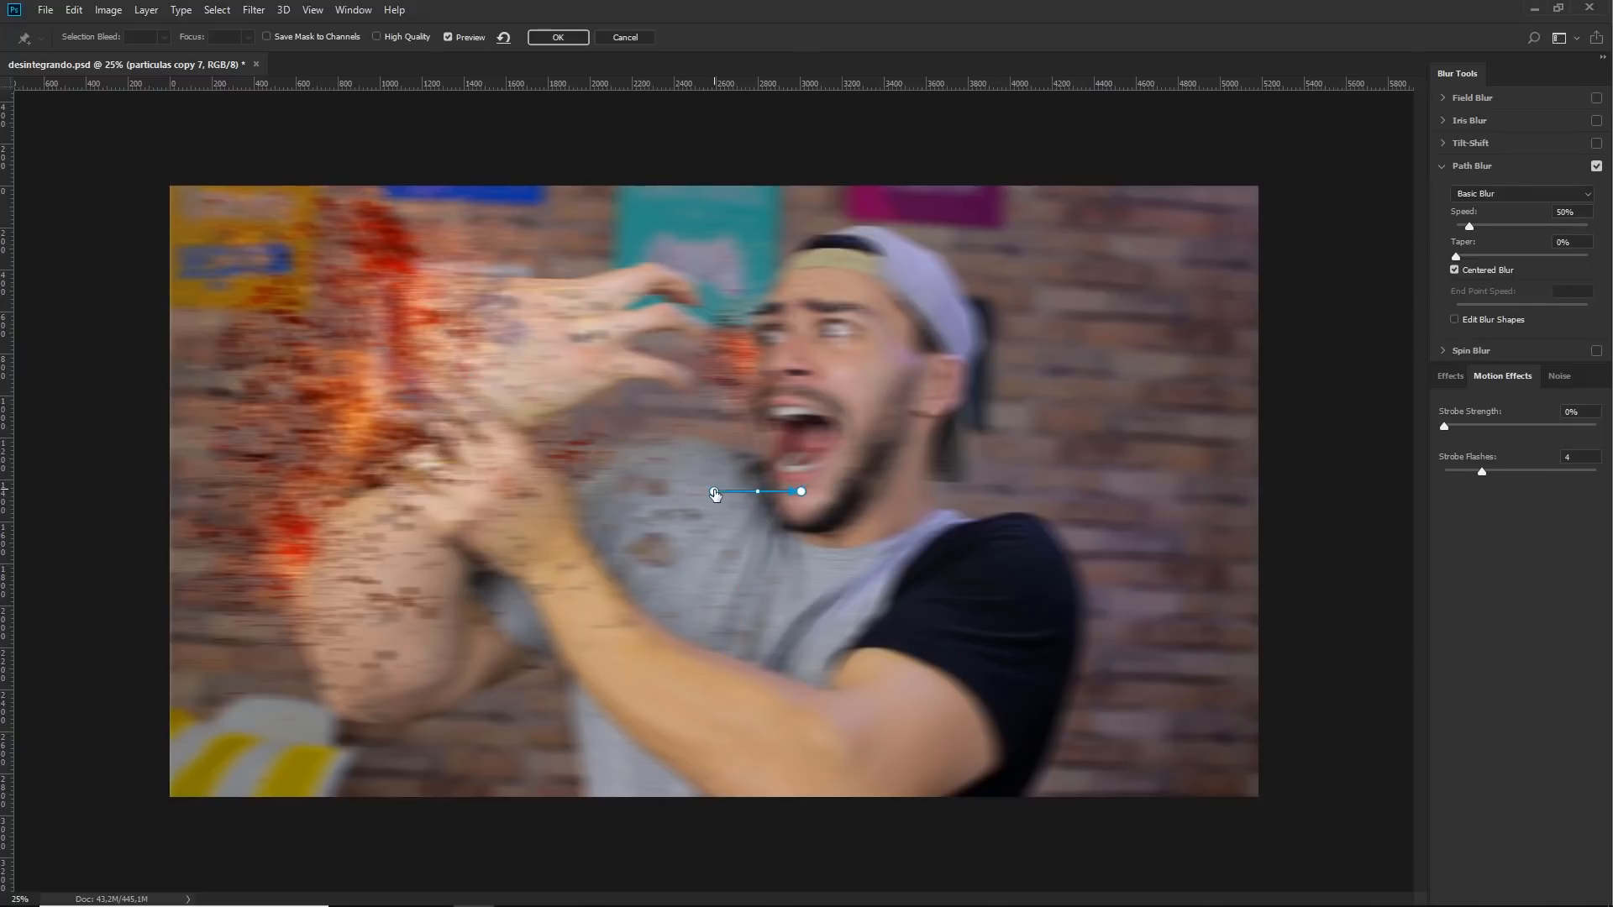
left_click_drag(718, 498, 235, 235)
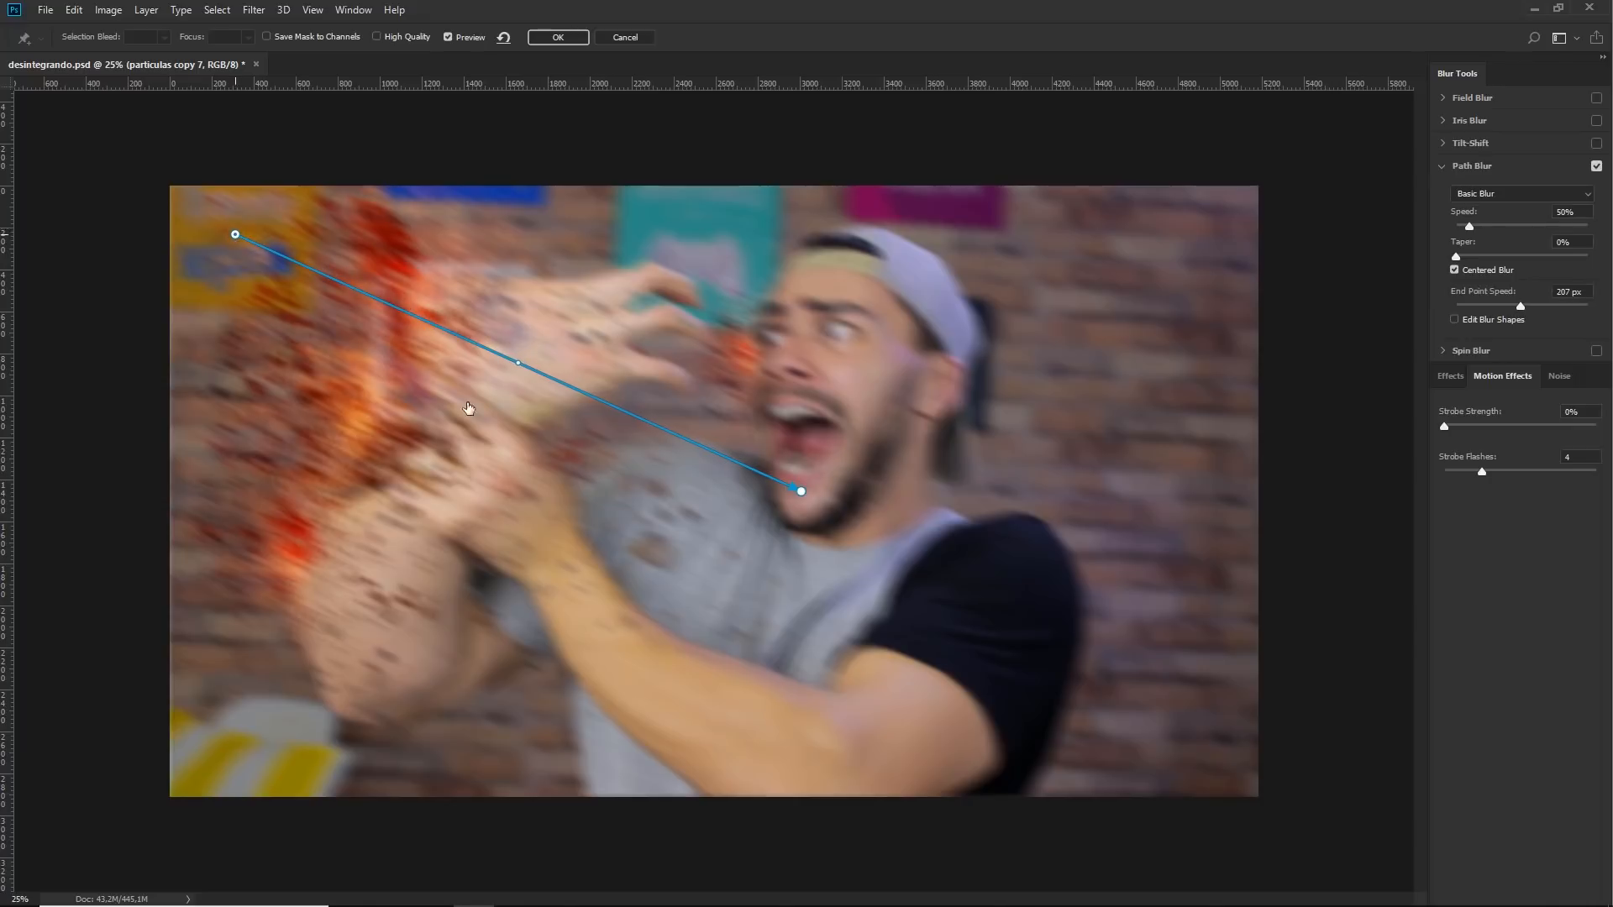
left_click_drag(795, 502, 587, 621)
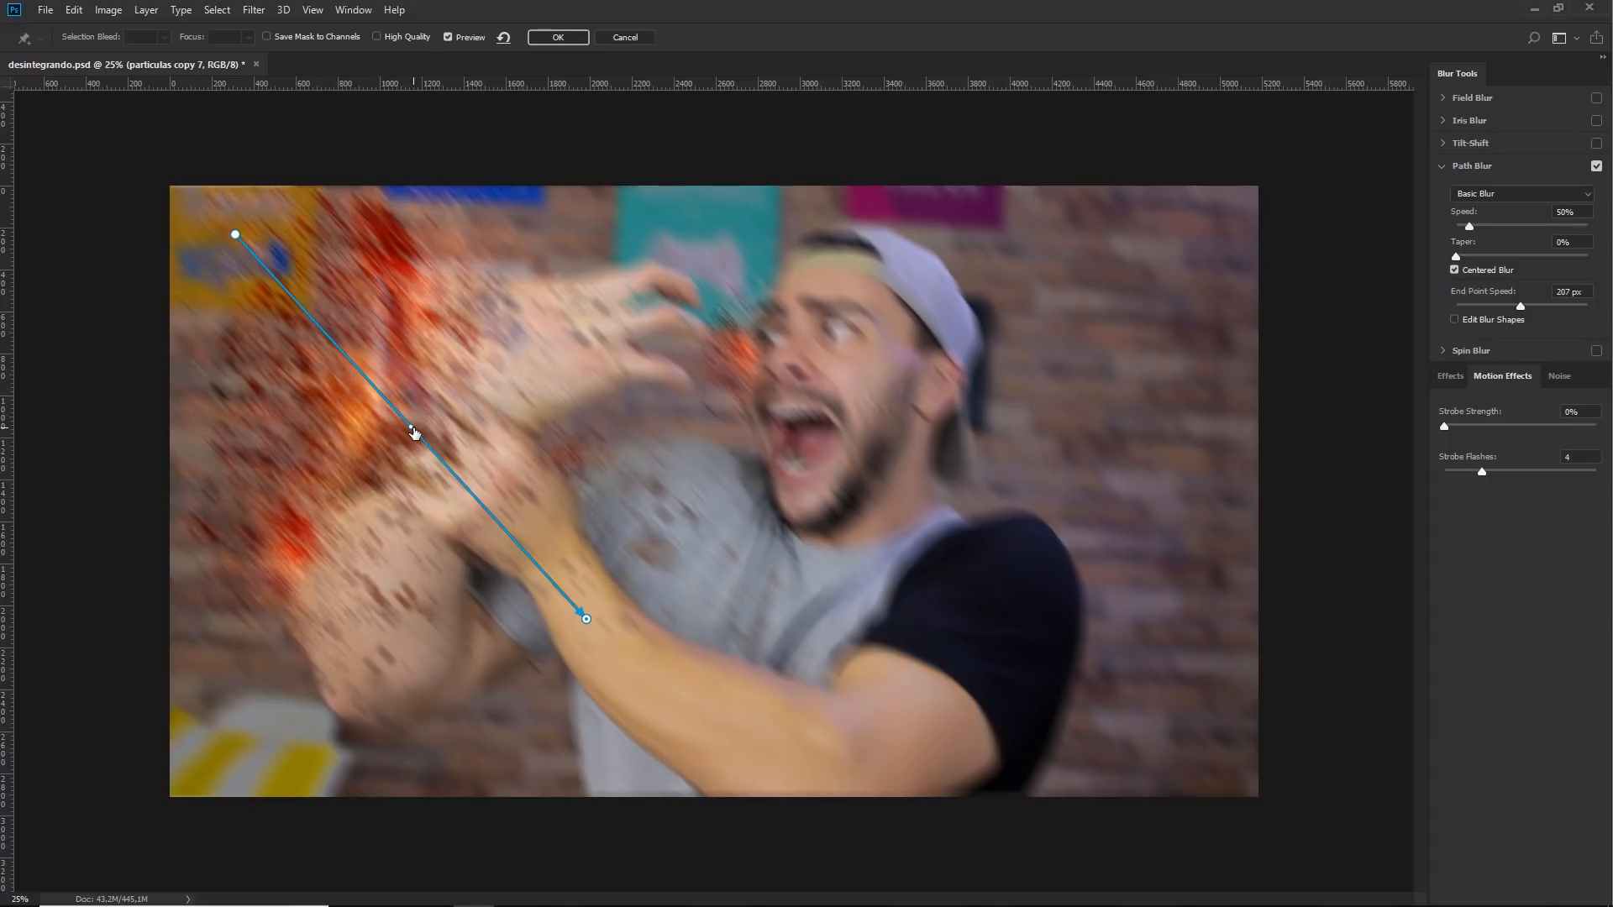
left_click_drag(413, 432, 632, 313)
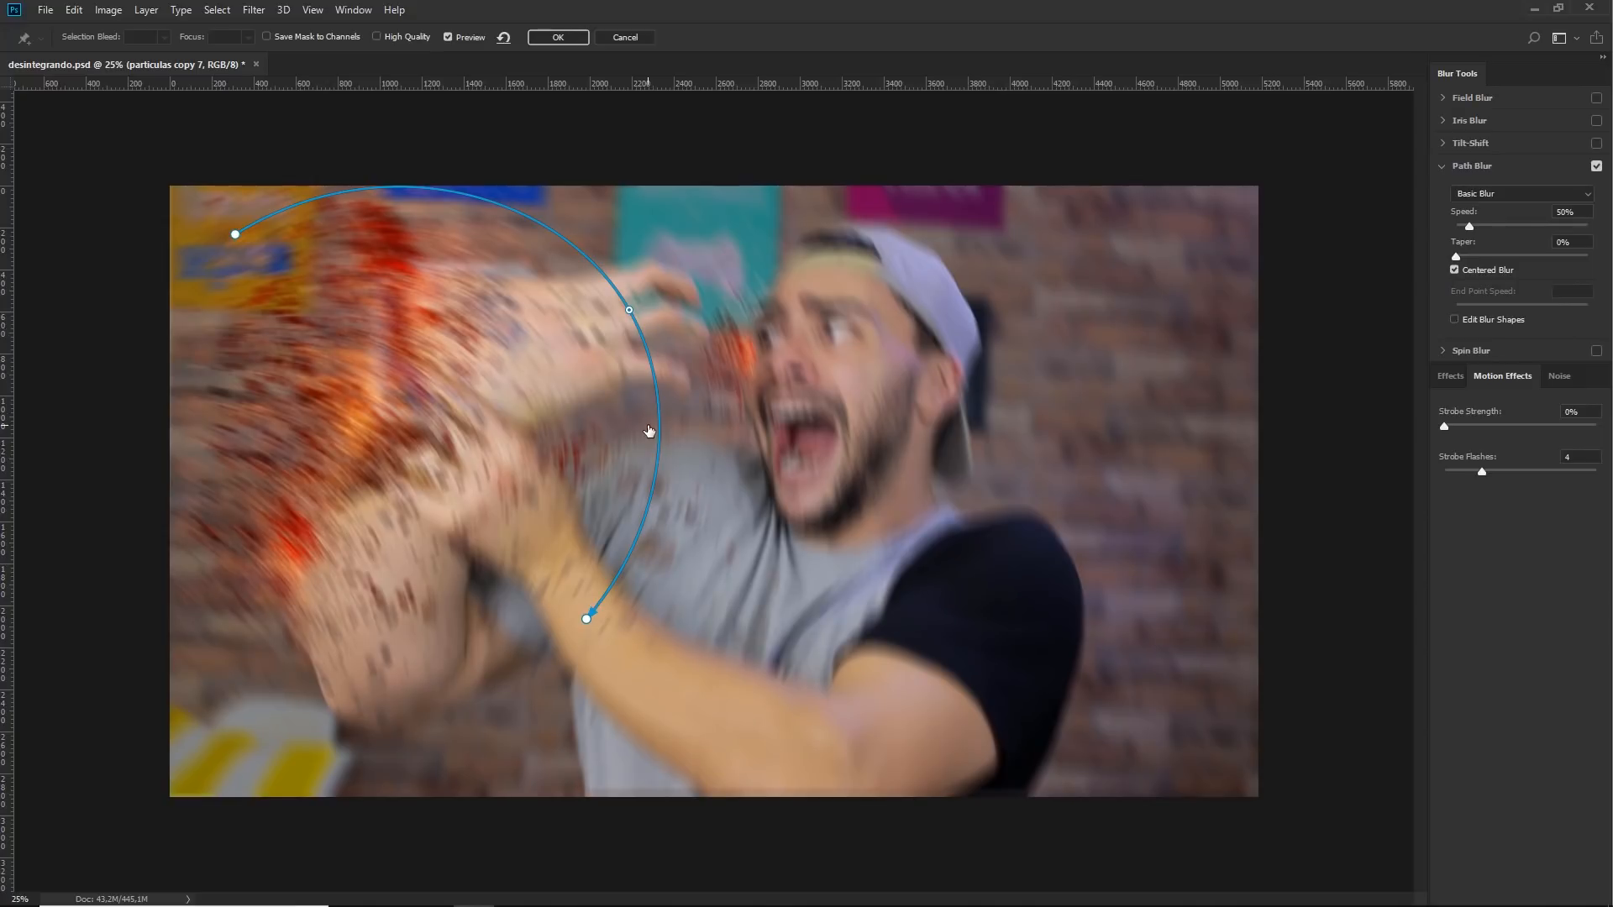
left_click_drag(629, 310, 561, 356)
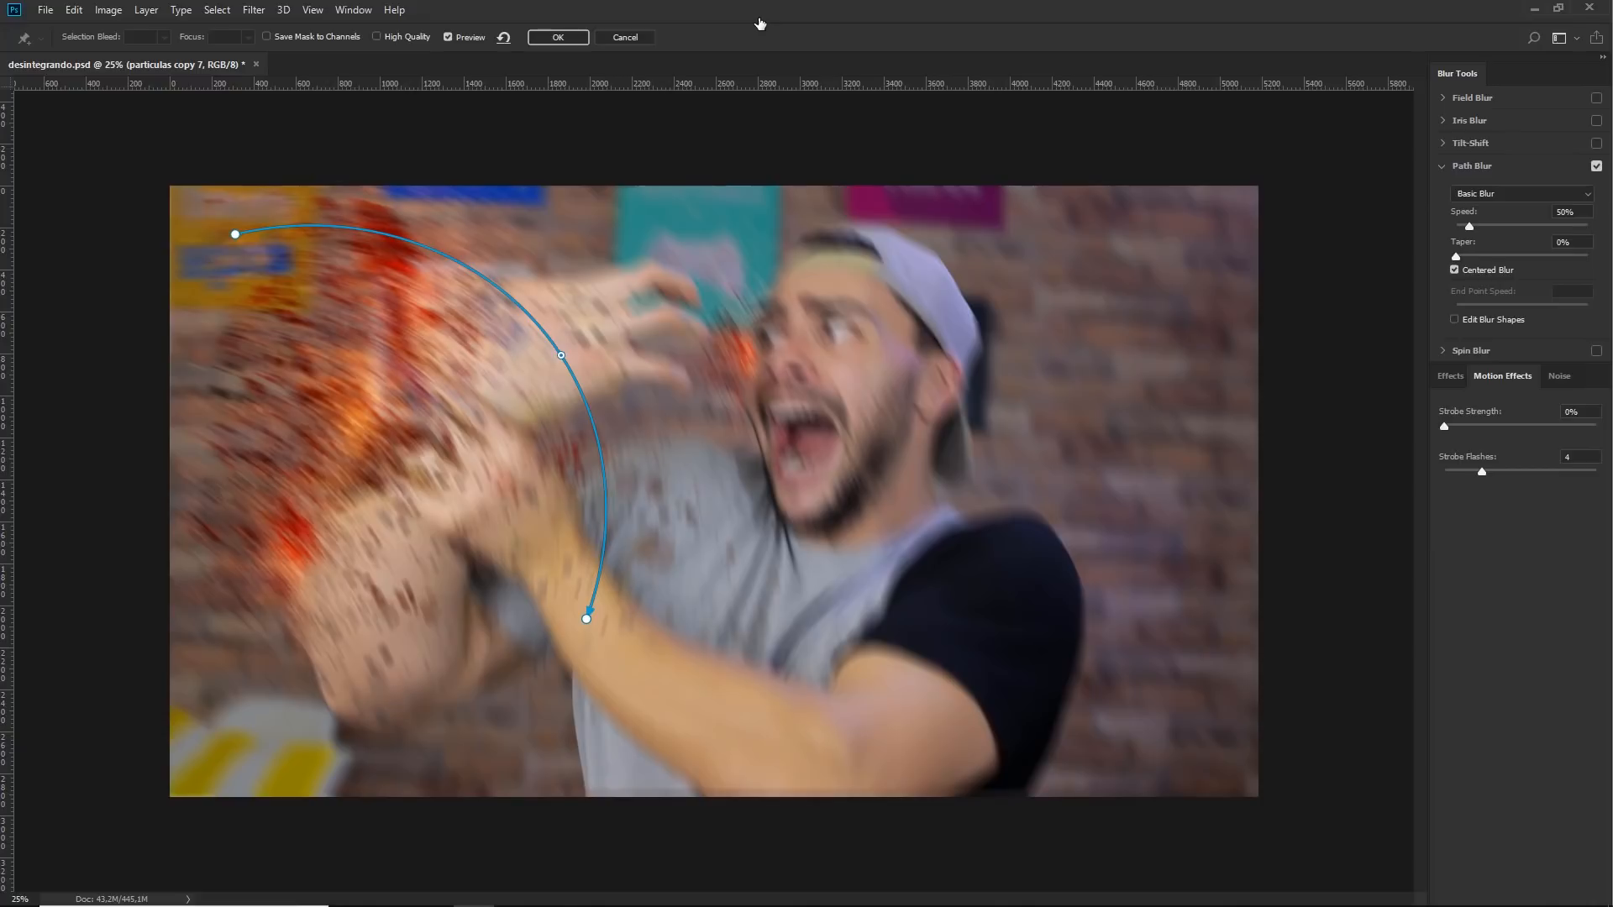
- Try an extra bend in the blur path toward the lower arm, undo it, and apply the Path Blur
left_click(433, 249)
left_click_drag(433, 250, 350, 465)
key("ctrl+z")
key("ctrl+z")
key("ctrl+z")
left_click(554, 38)
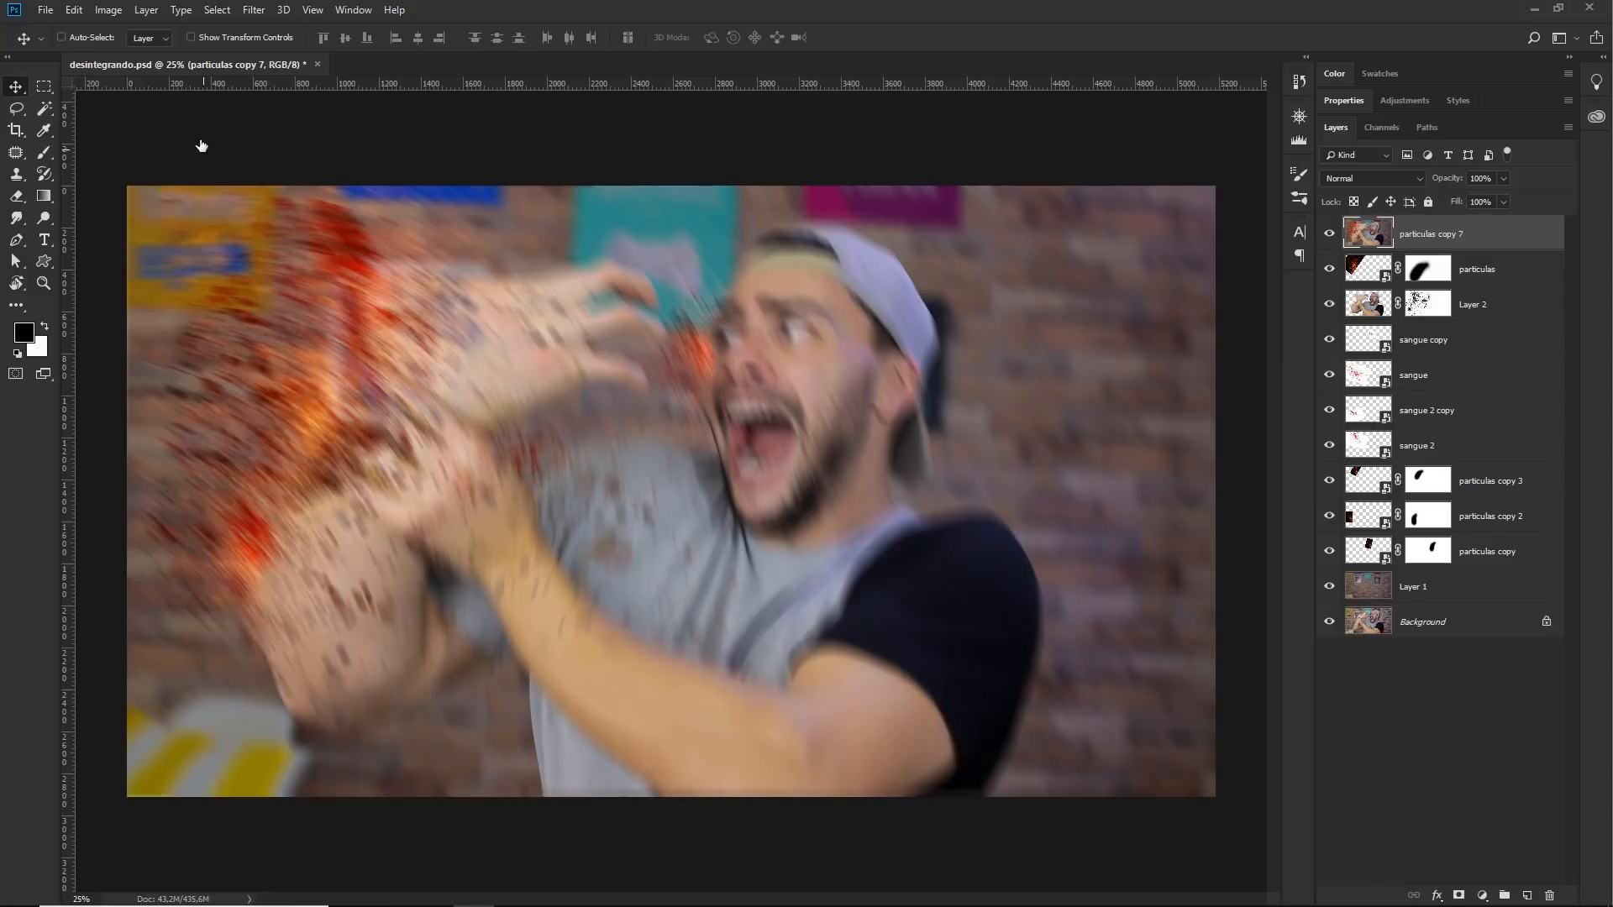
- Apply Brightness/Contrast to the blurred layer with brightness 38 and contrast 23, comparing the preview before accepting
left_click(108, 10)
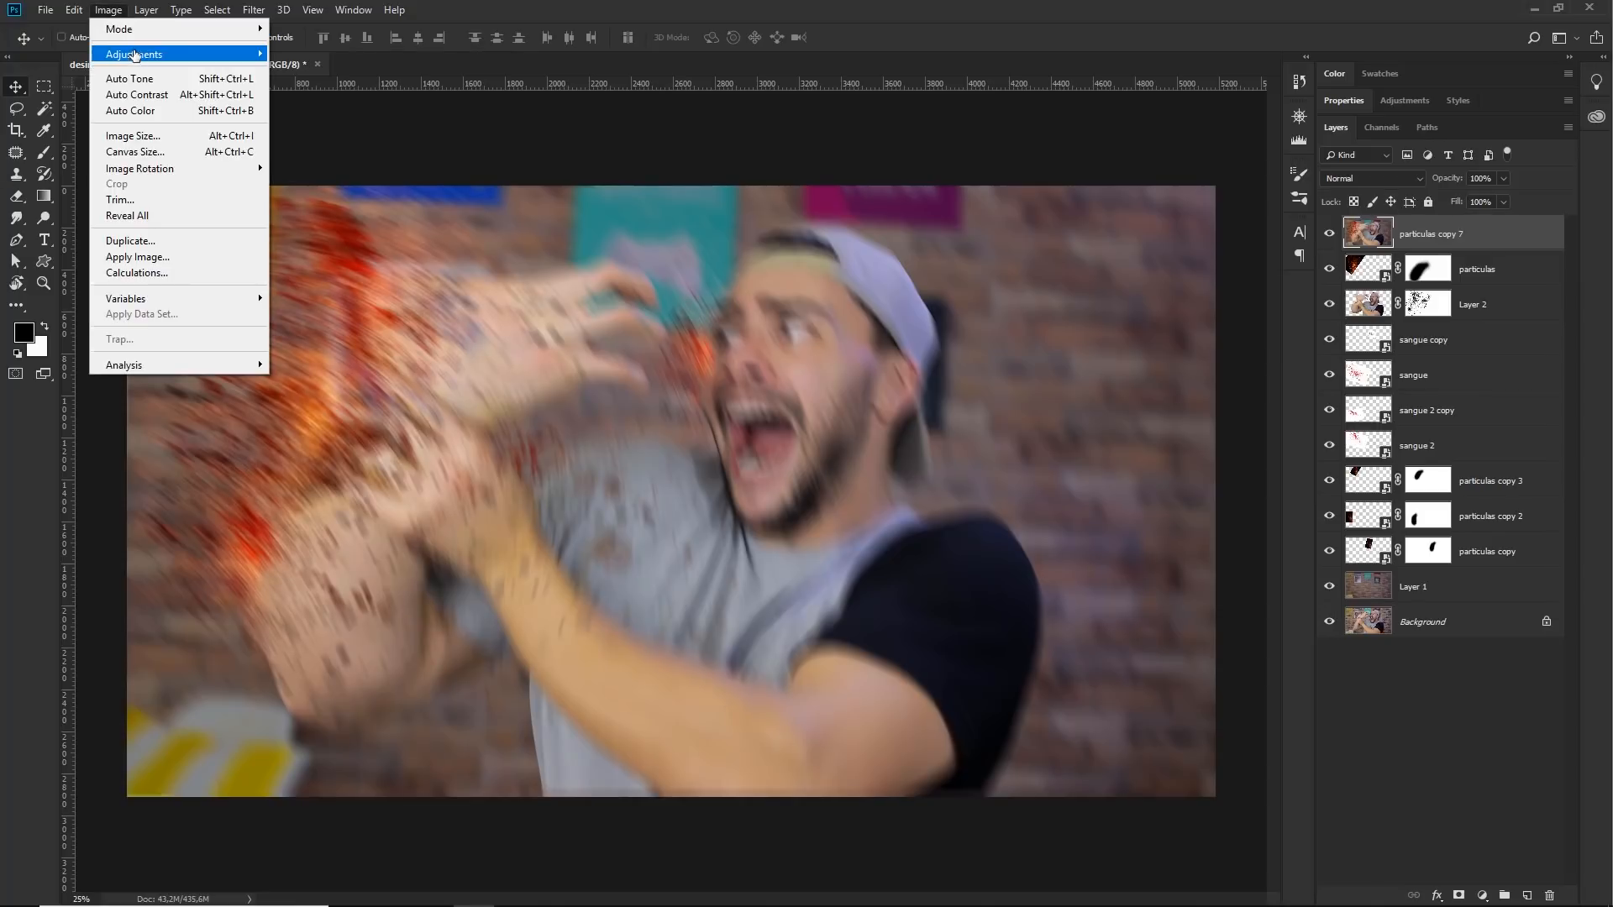
mouse_move(134, 55)
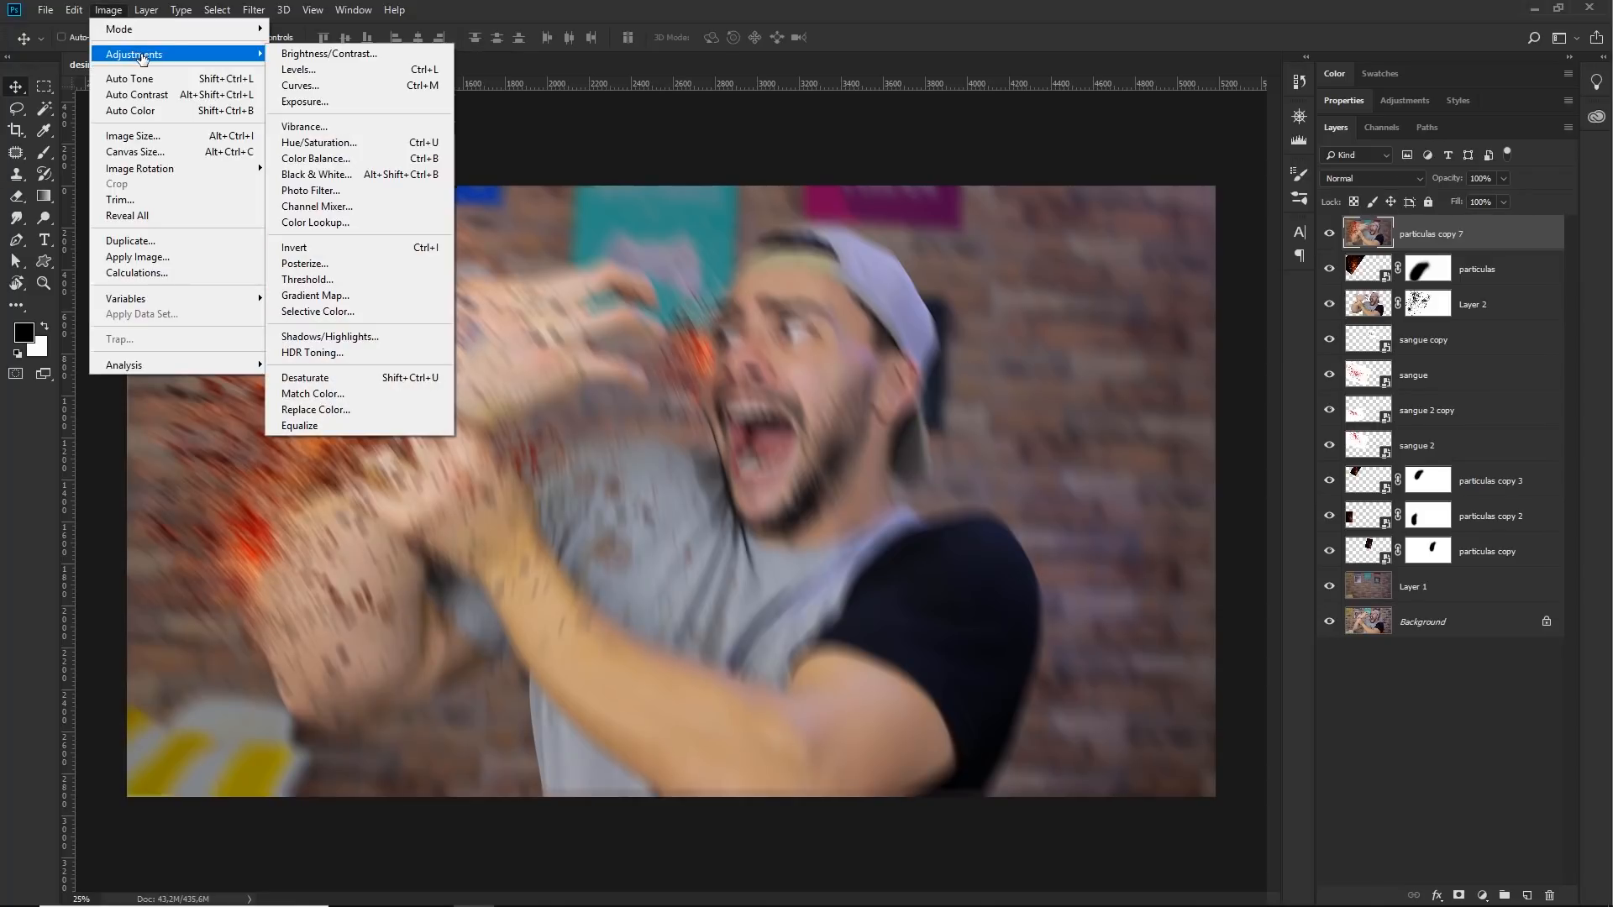
left_click(350, 56)
left_click_drag(1072, 125, 1081, 129)
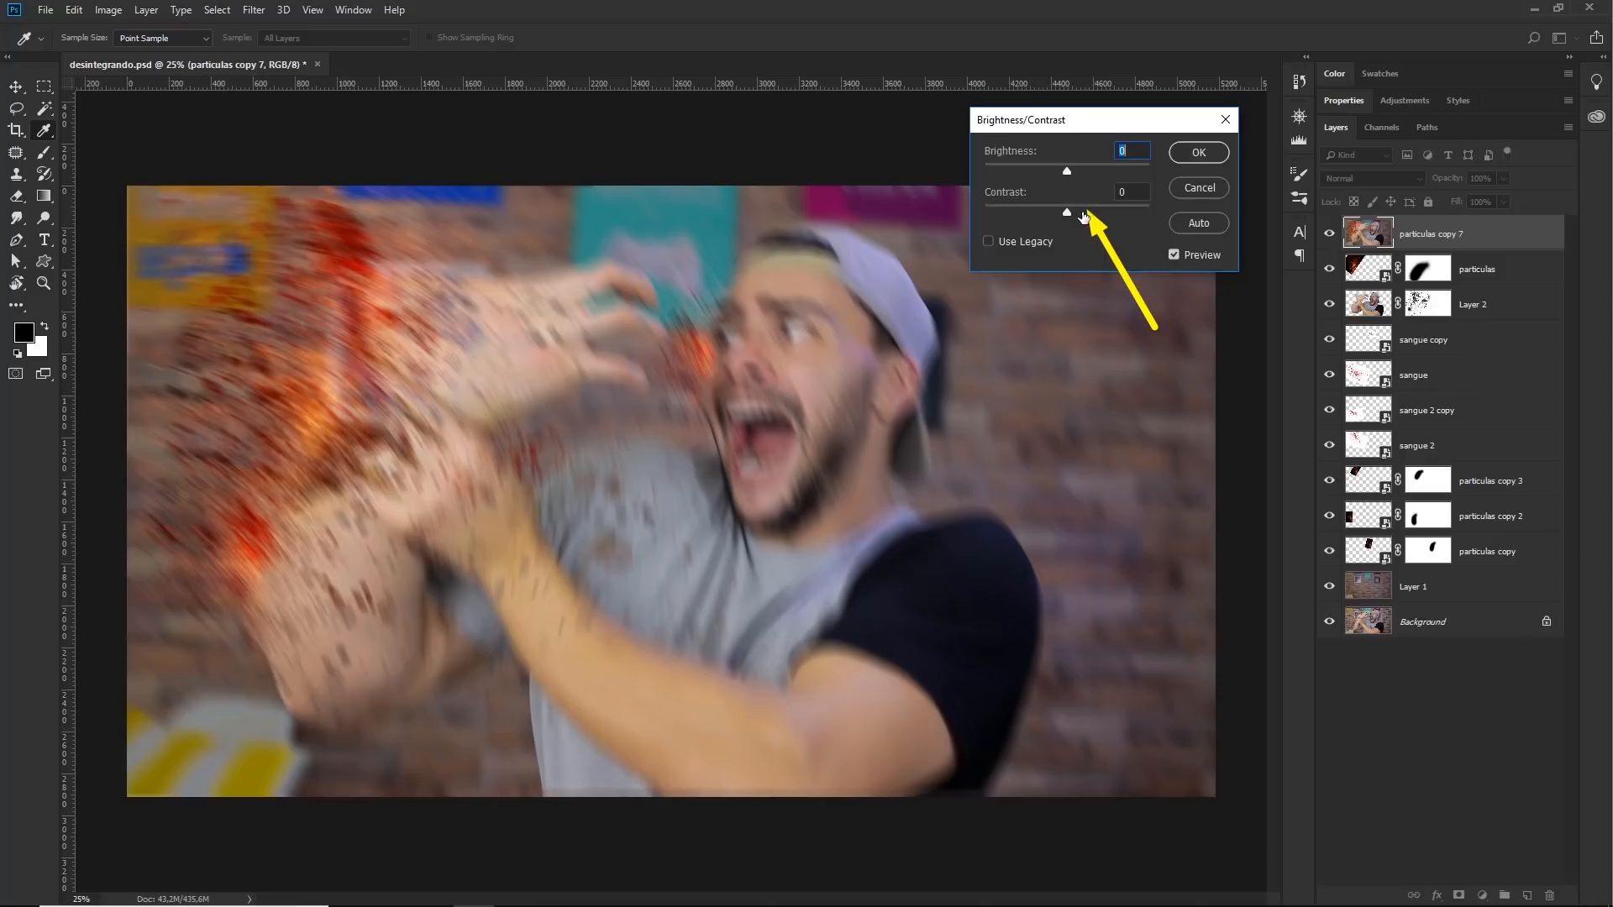
left_click_drag(1067, 171, 1088, 215)
left_click(1176, 255)
left_click(1175, 255)
left_click(1176, 256)
left_click(1176, 256)
left_click(1174, 256)
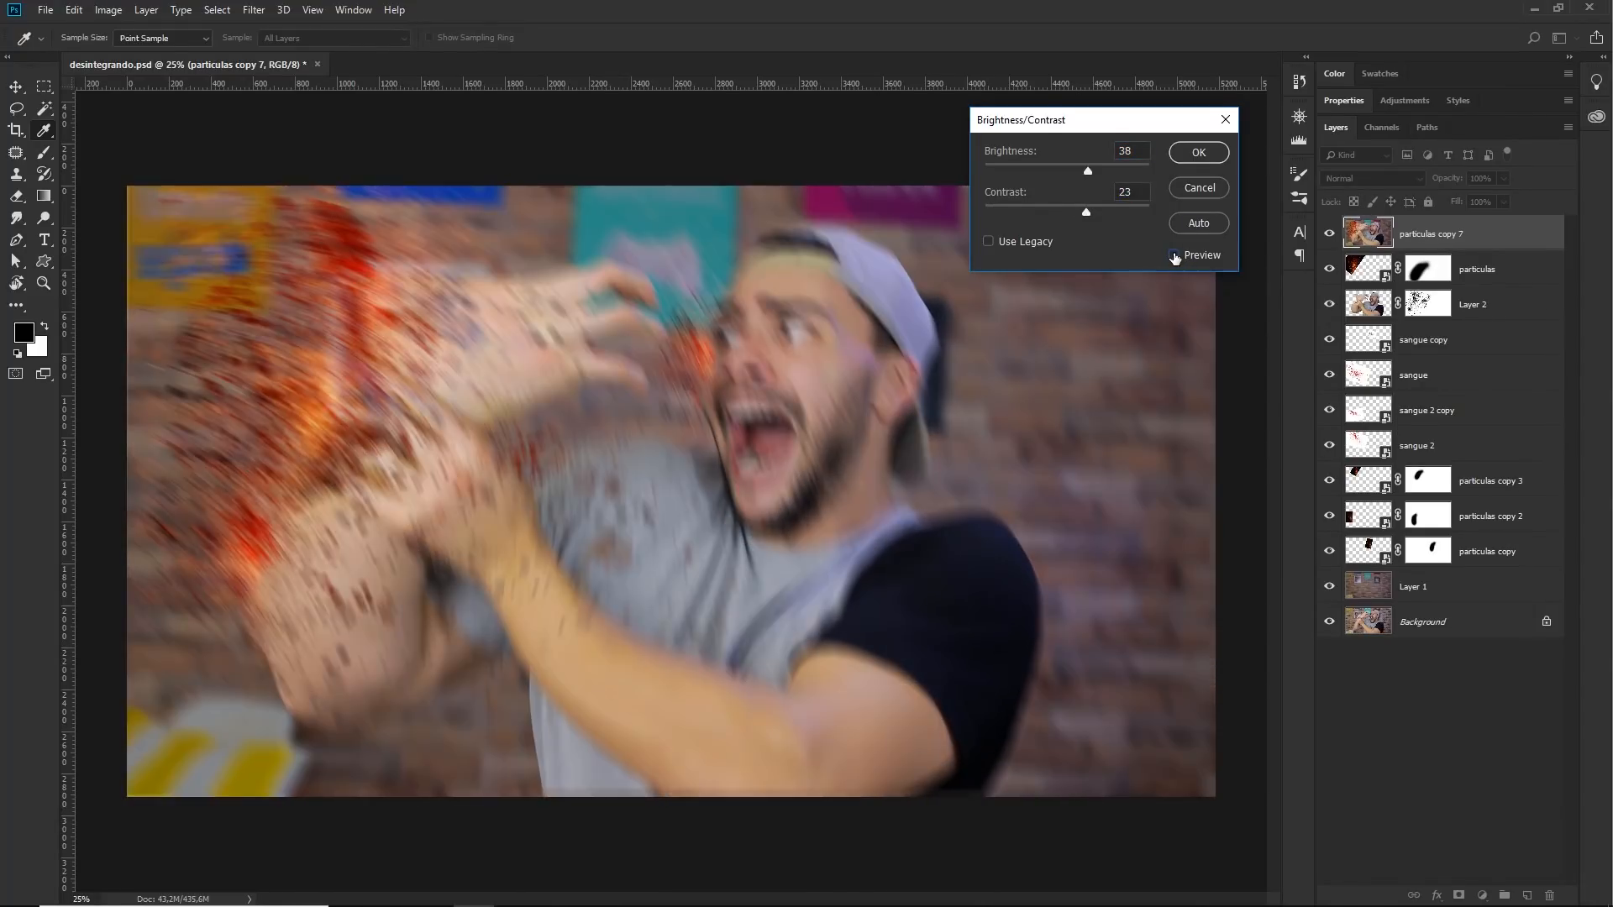
left_click(1175, 257)
key("v")
left_click(1199, 152)
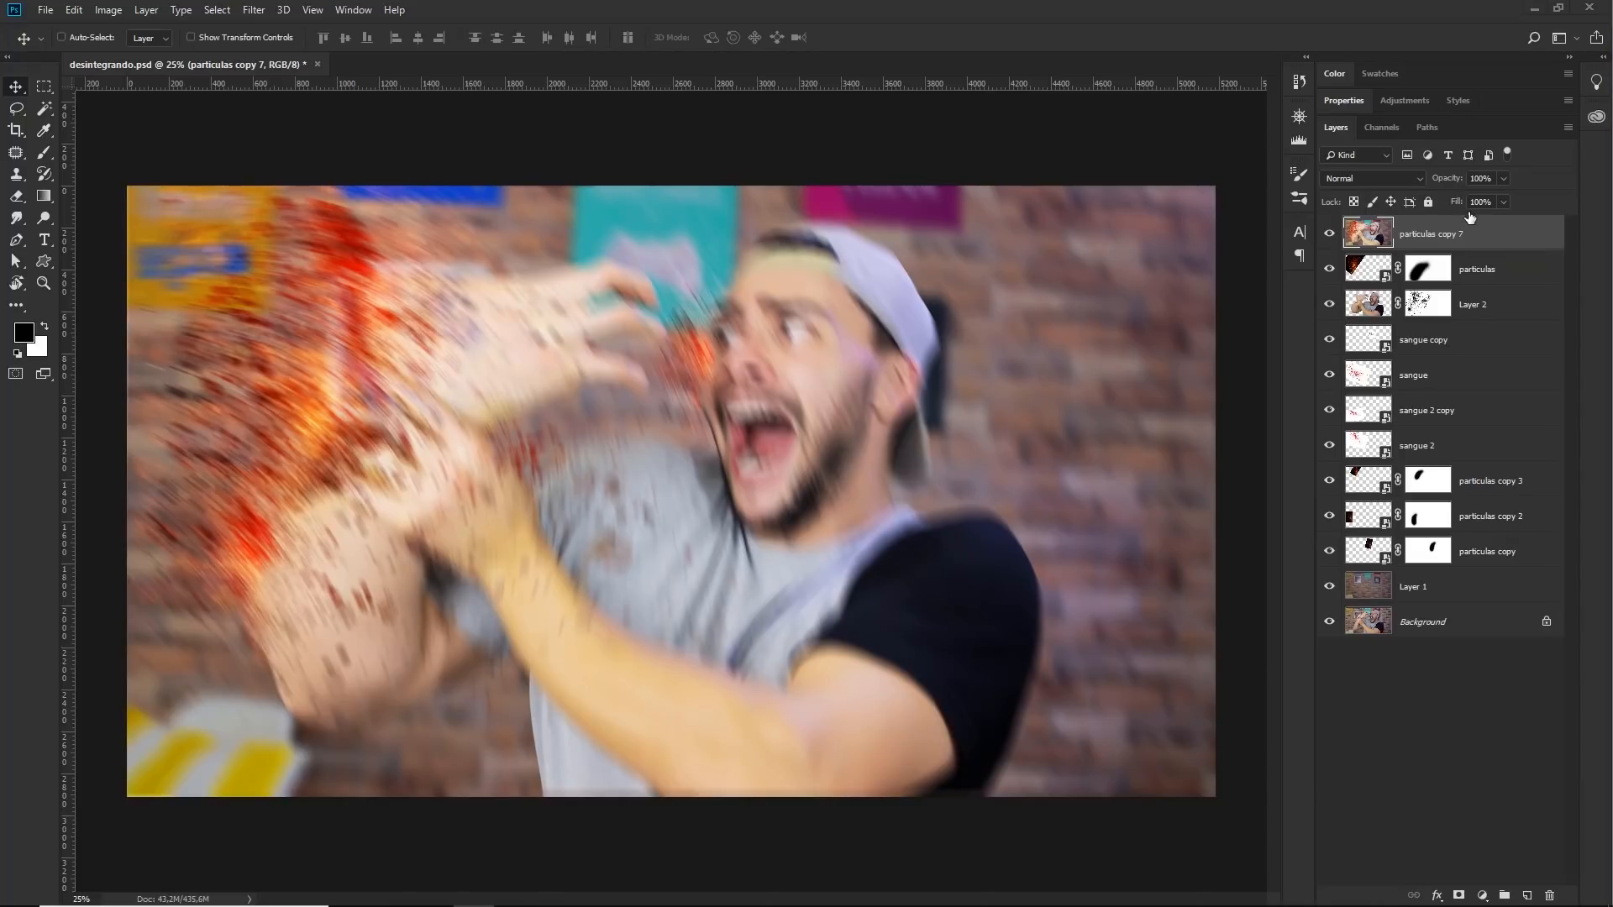
- Compare the image with and without the blurred layer, and add a Hide All layer mask to that layer
left_click(1330, 235)
left_click(1331, 237)
left_click(148, 10)
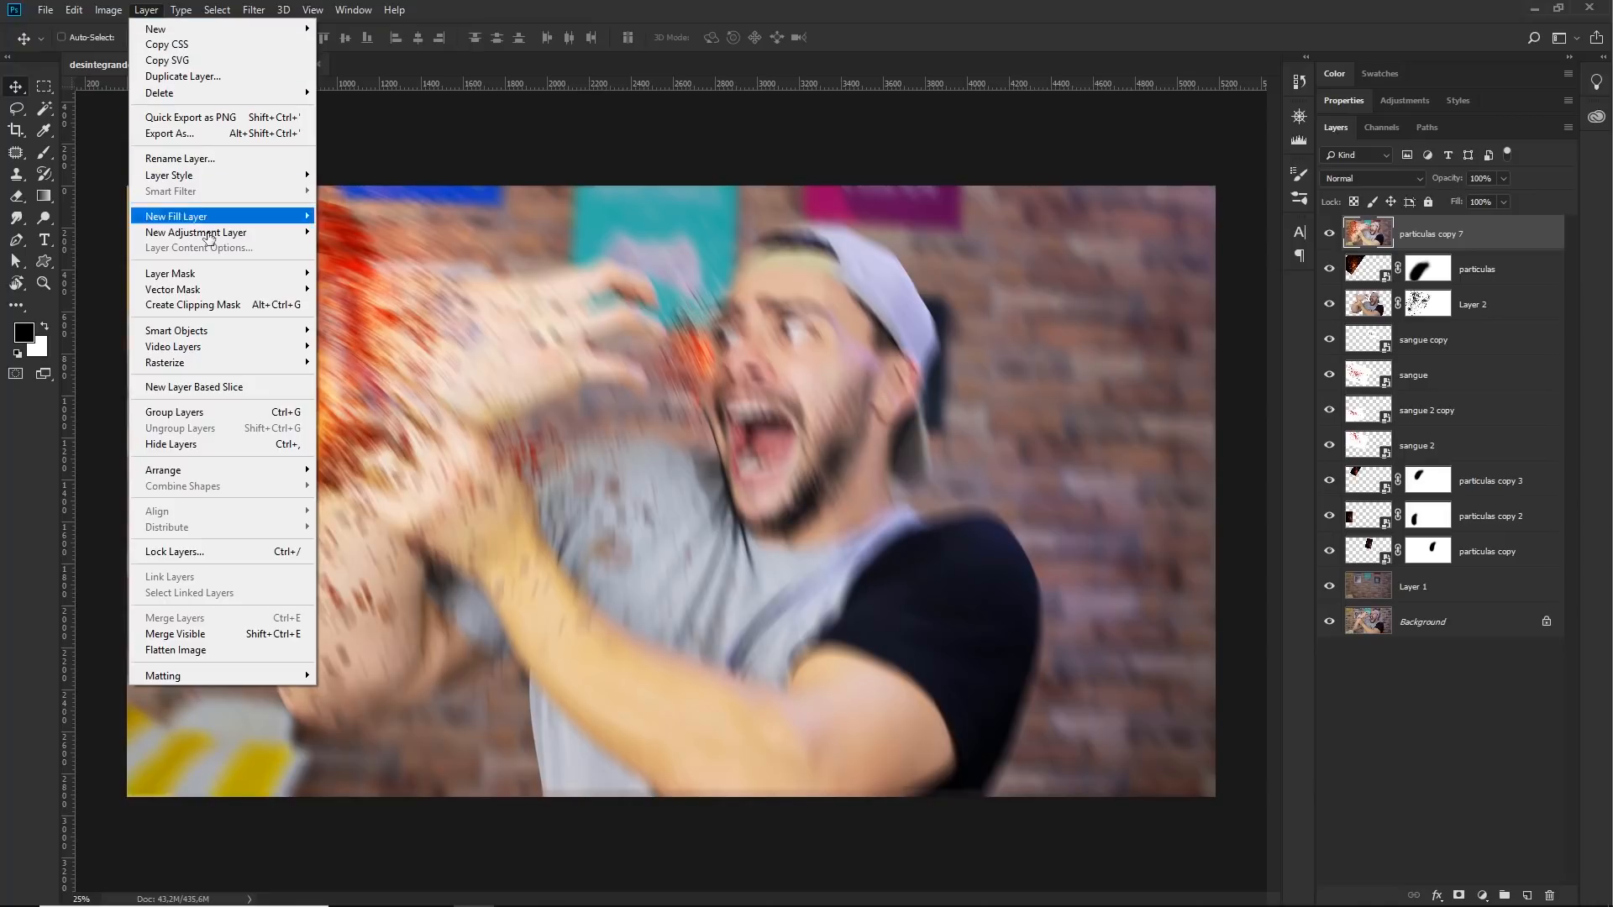
mouse_move(210, 277)
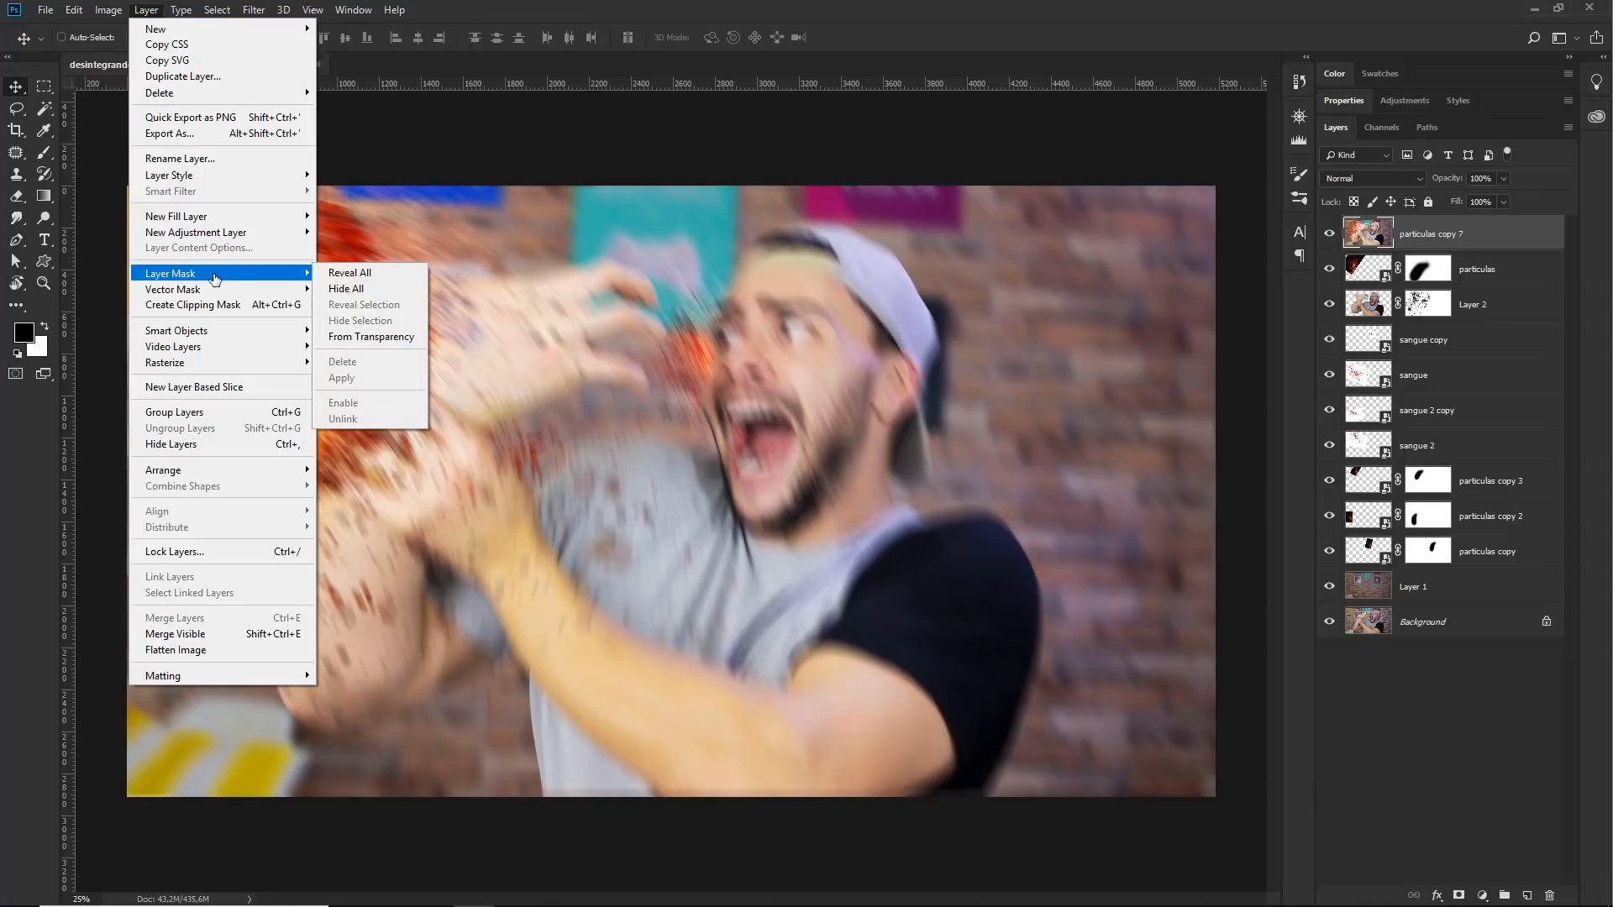
left_click(360, 289)
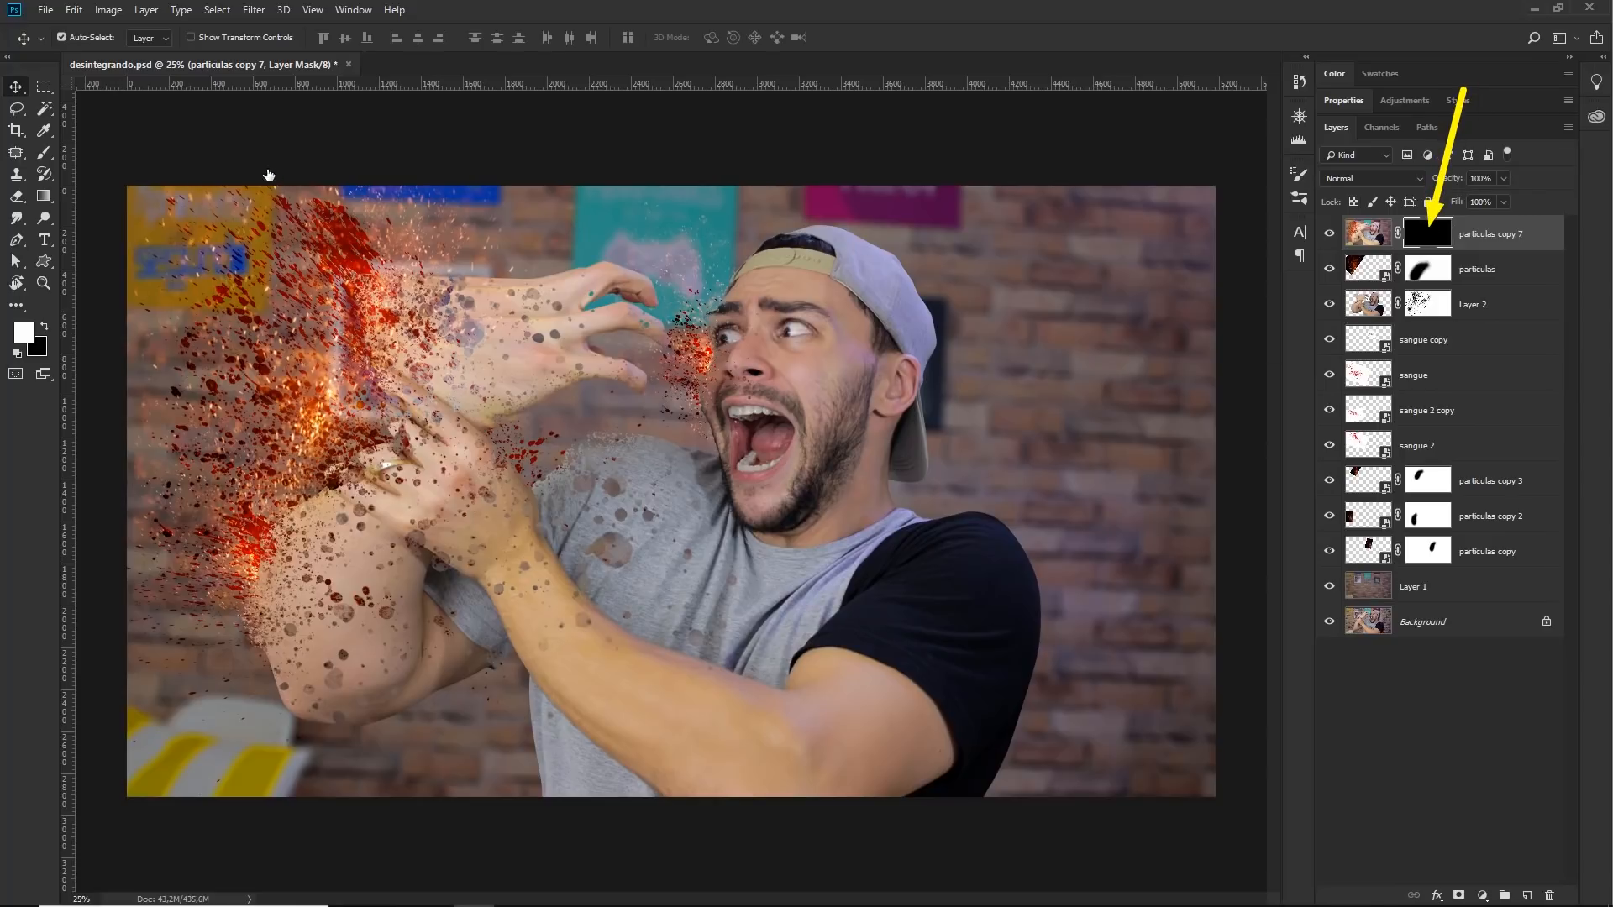
- Choose the Soft Round brush from General Brushes and keep white (ffffff) as the foreground color for the mask
left_click(43, 155)
right_click(596, 246)
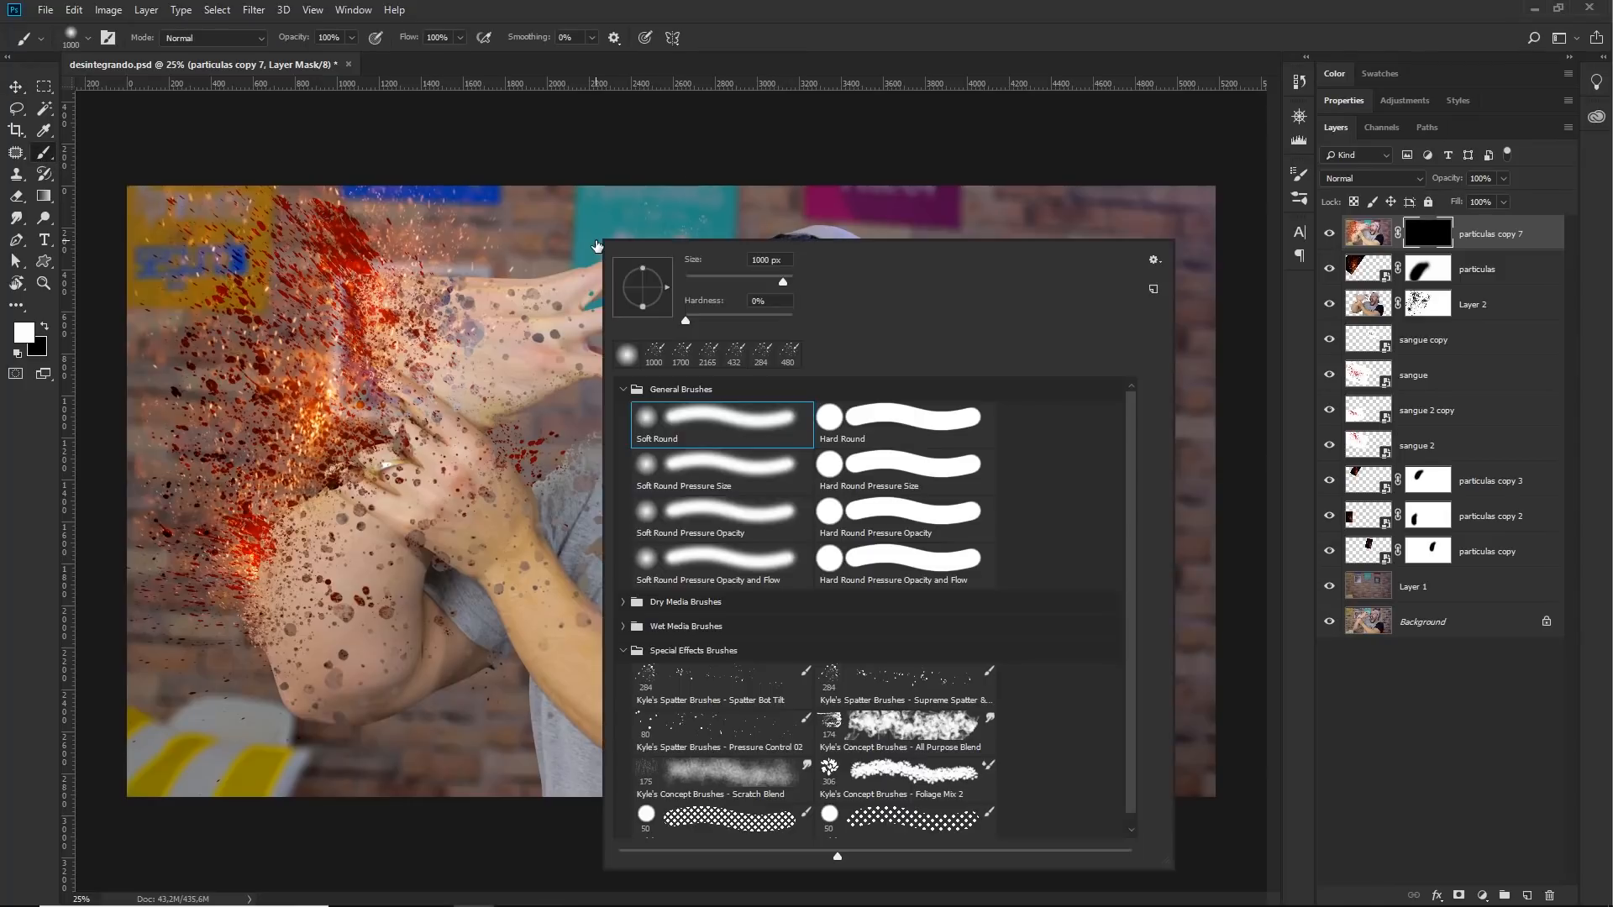
left_click(622, 389)
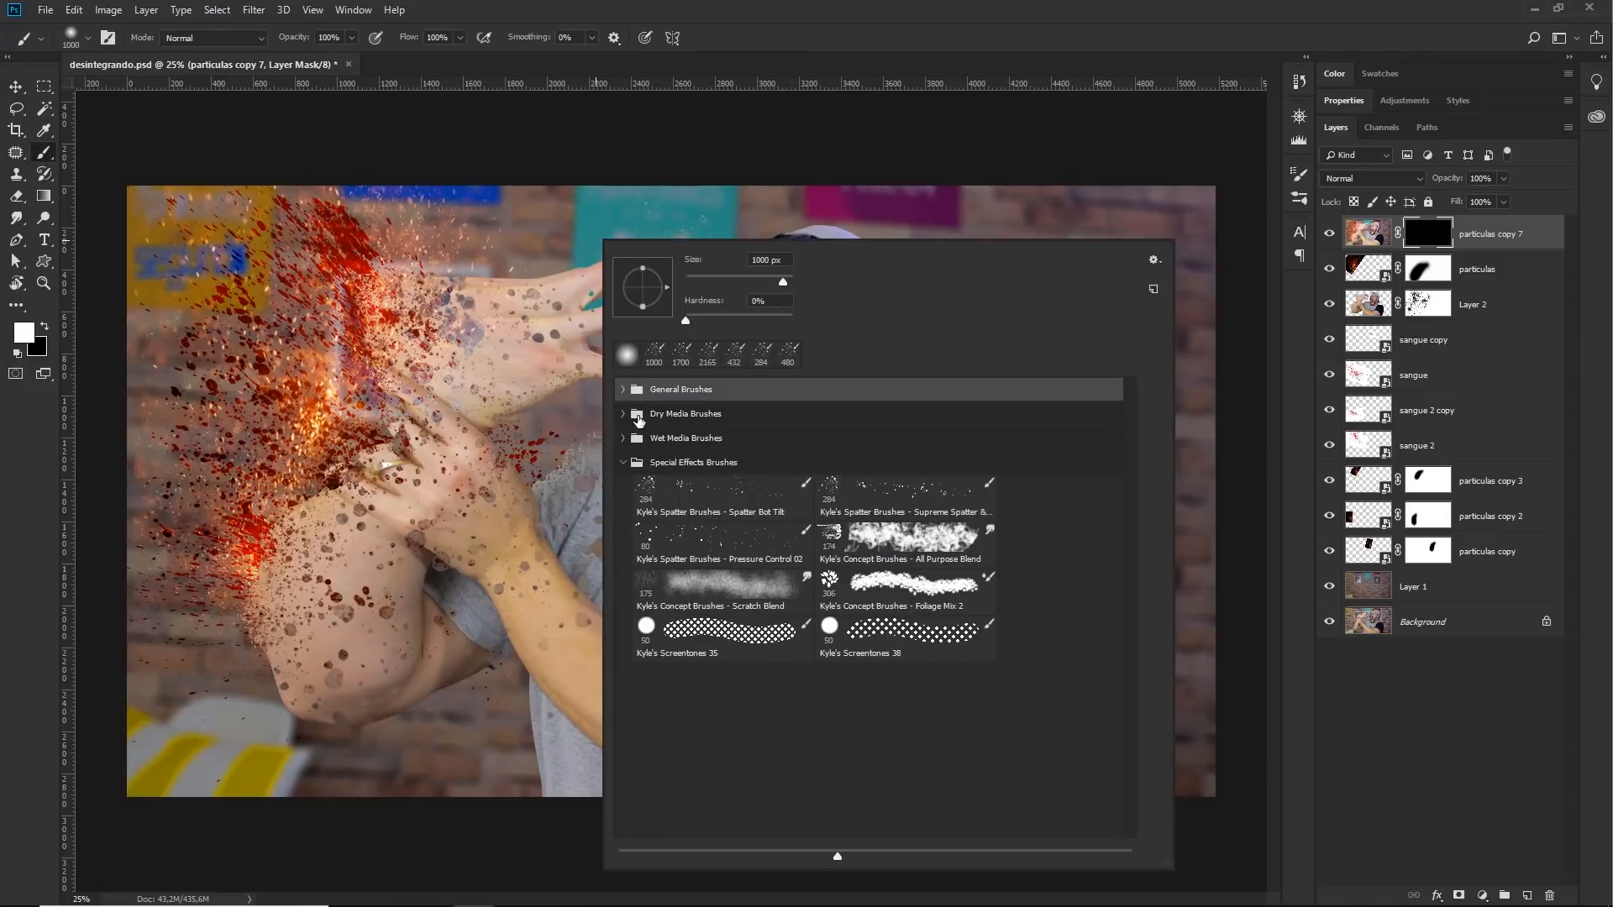
left_click(623, 463)
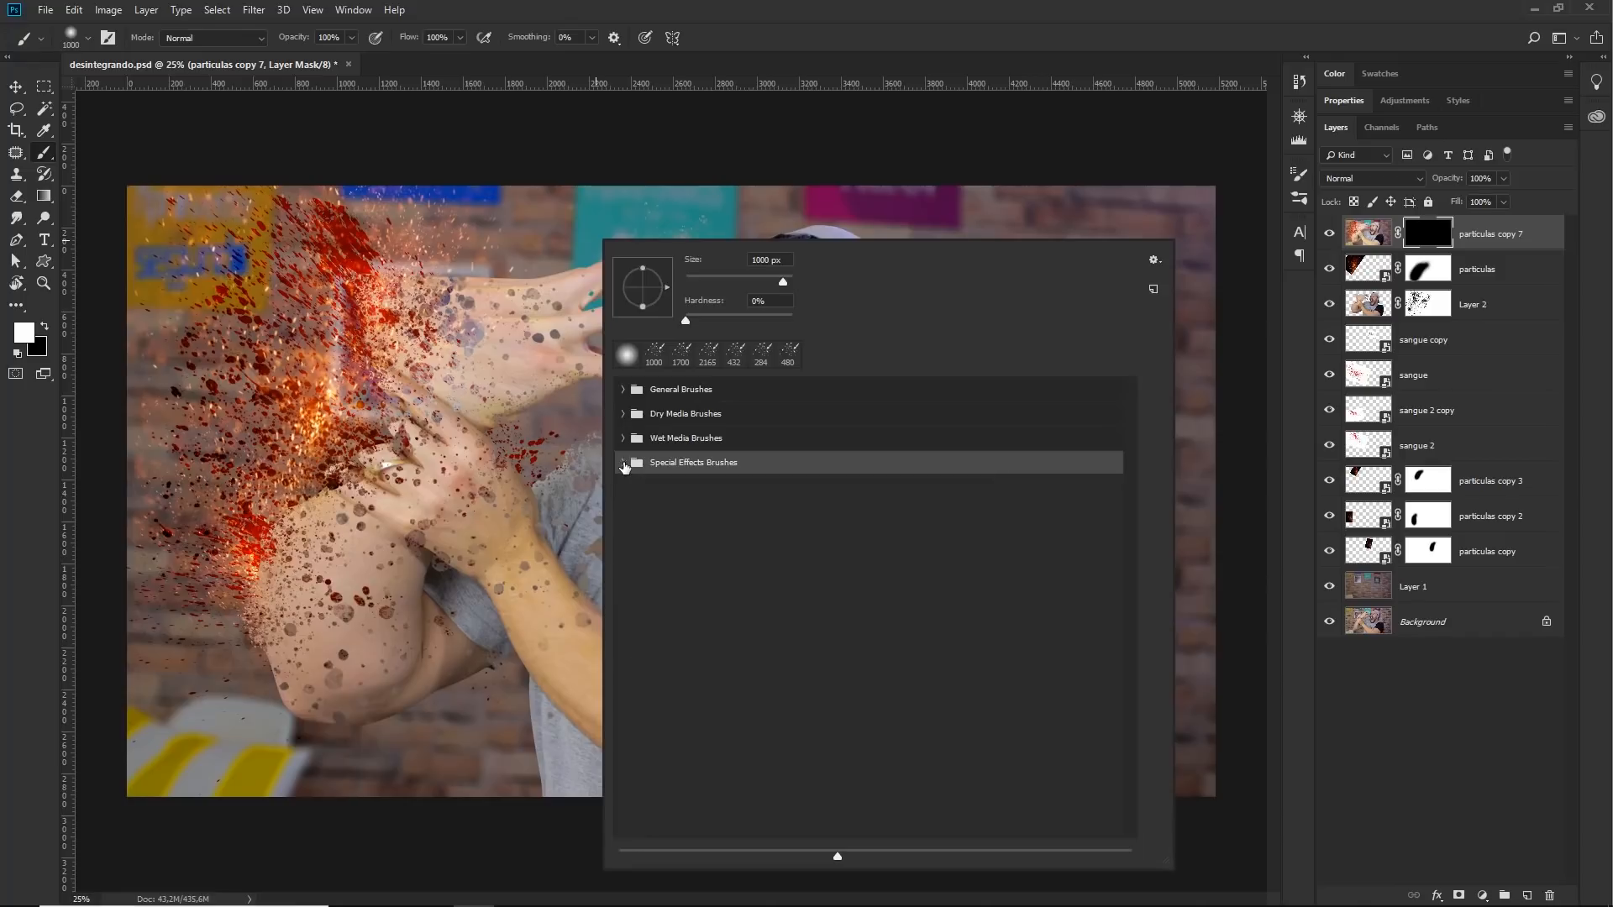
left_click(623, 389)
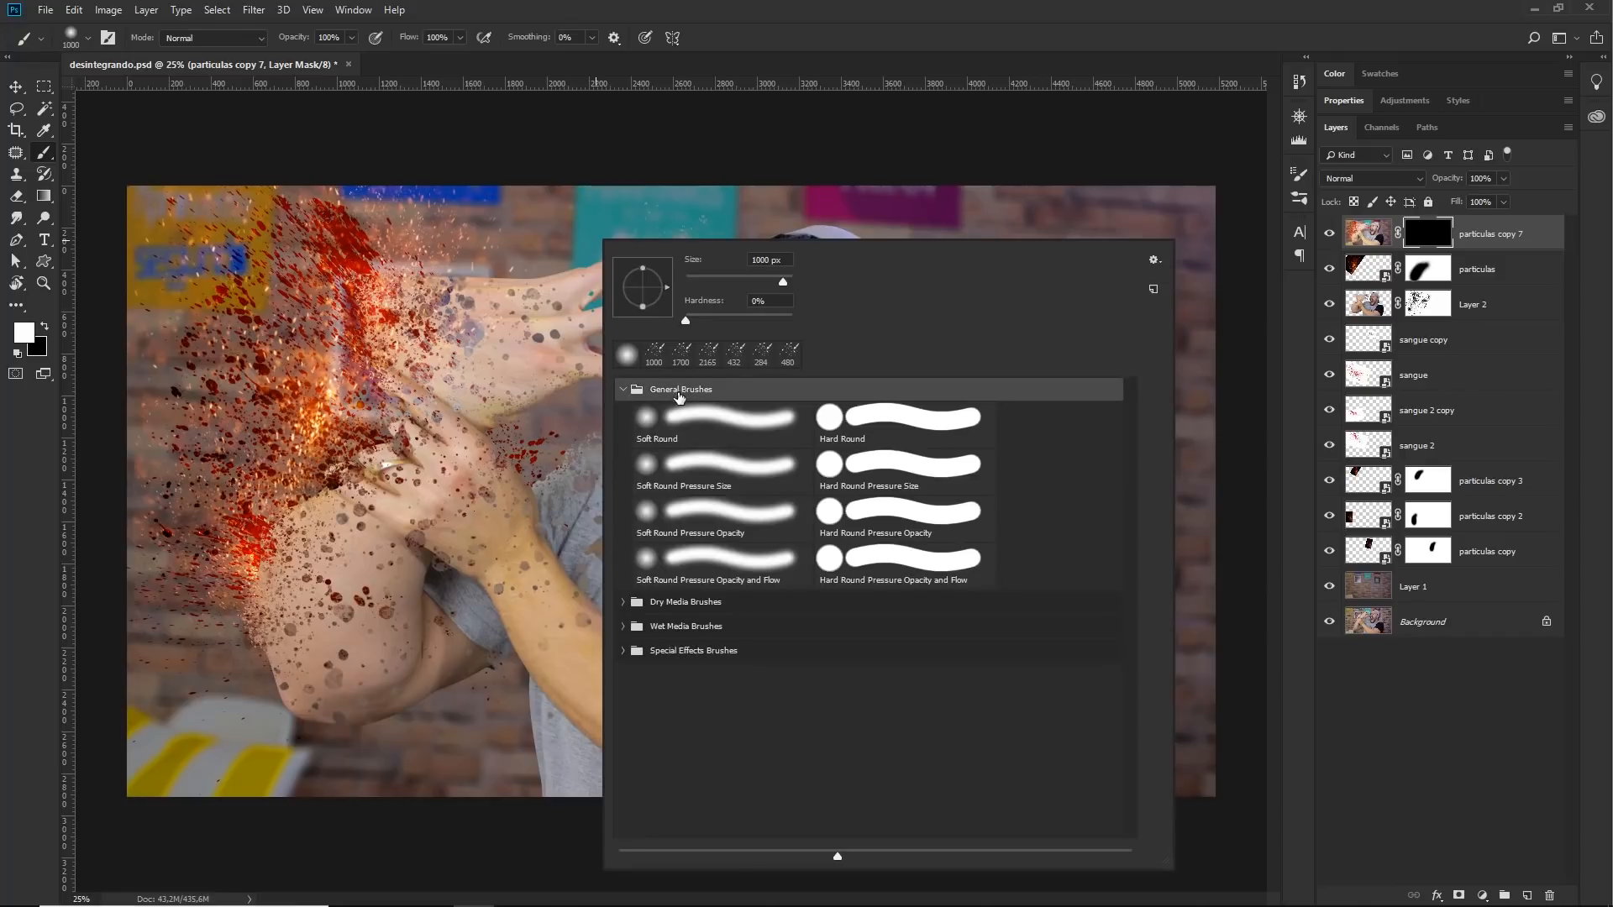
left_click(694, 420)
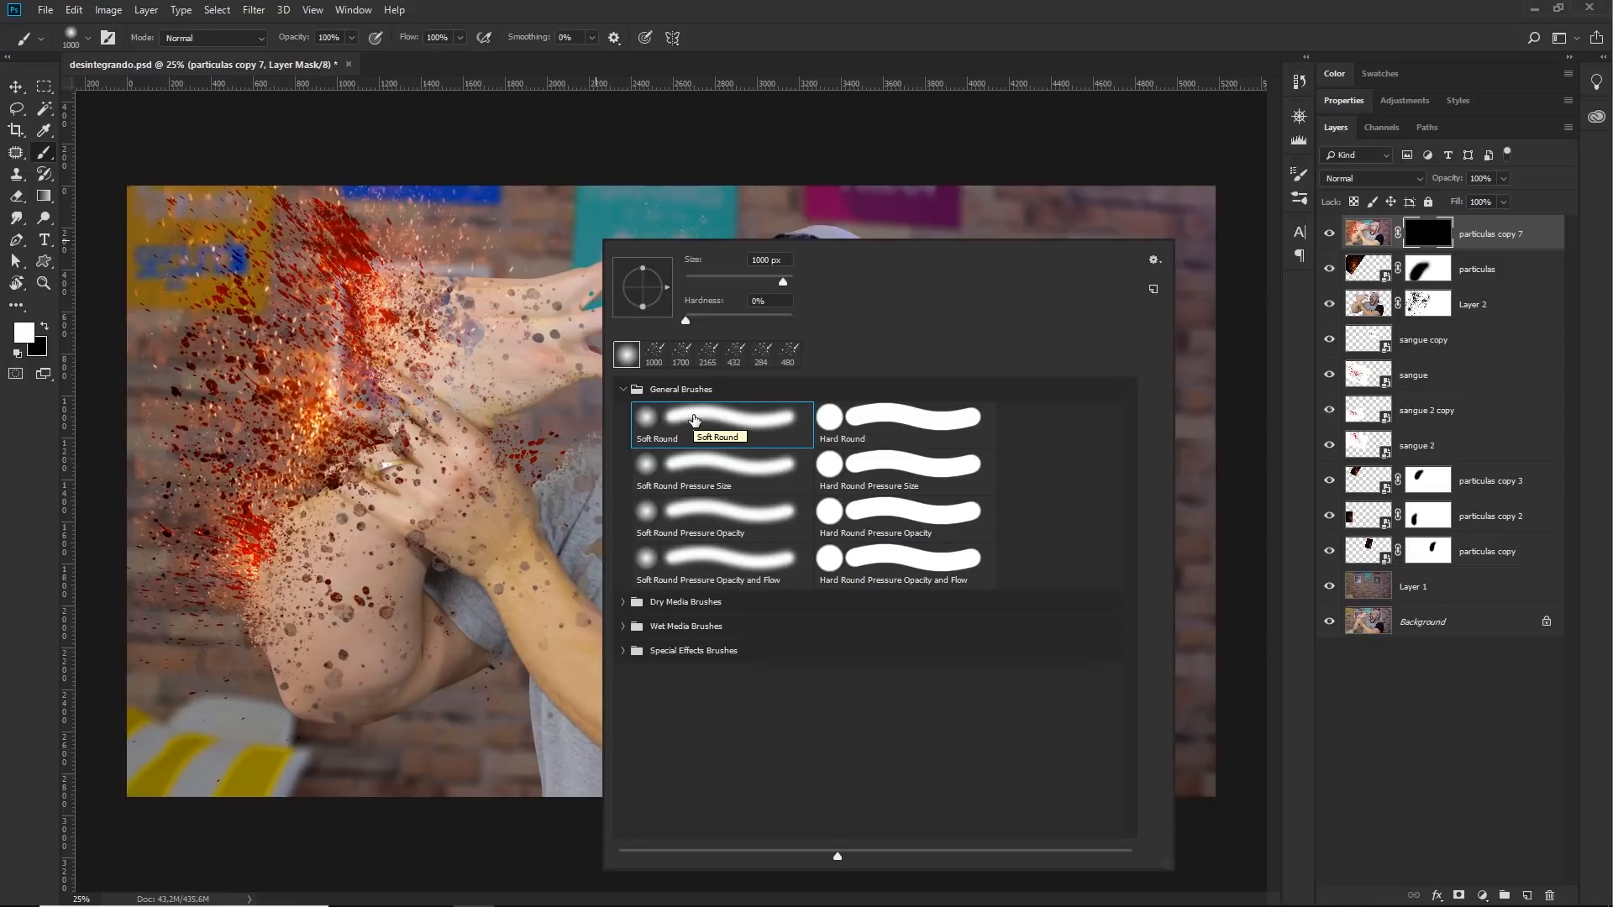
left_click(809, 30)
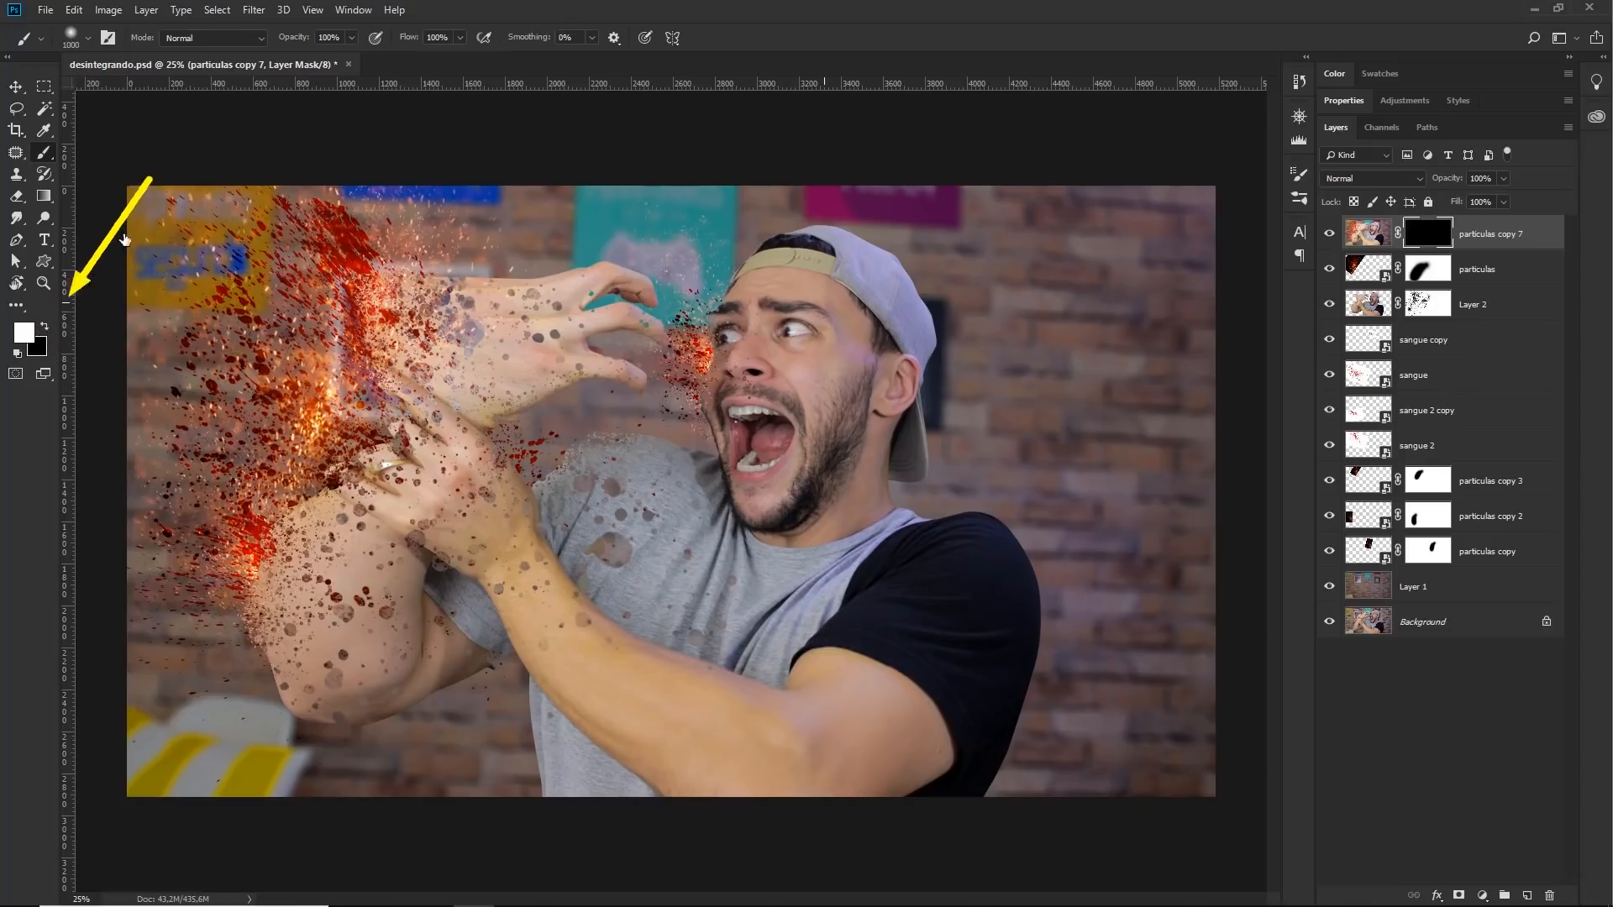
left_click(25, 334)
left_click_drag(929, 330, 519, 76)
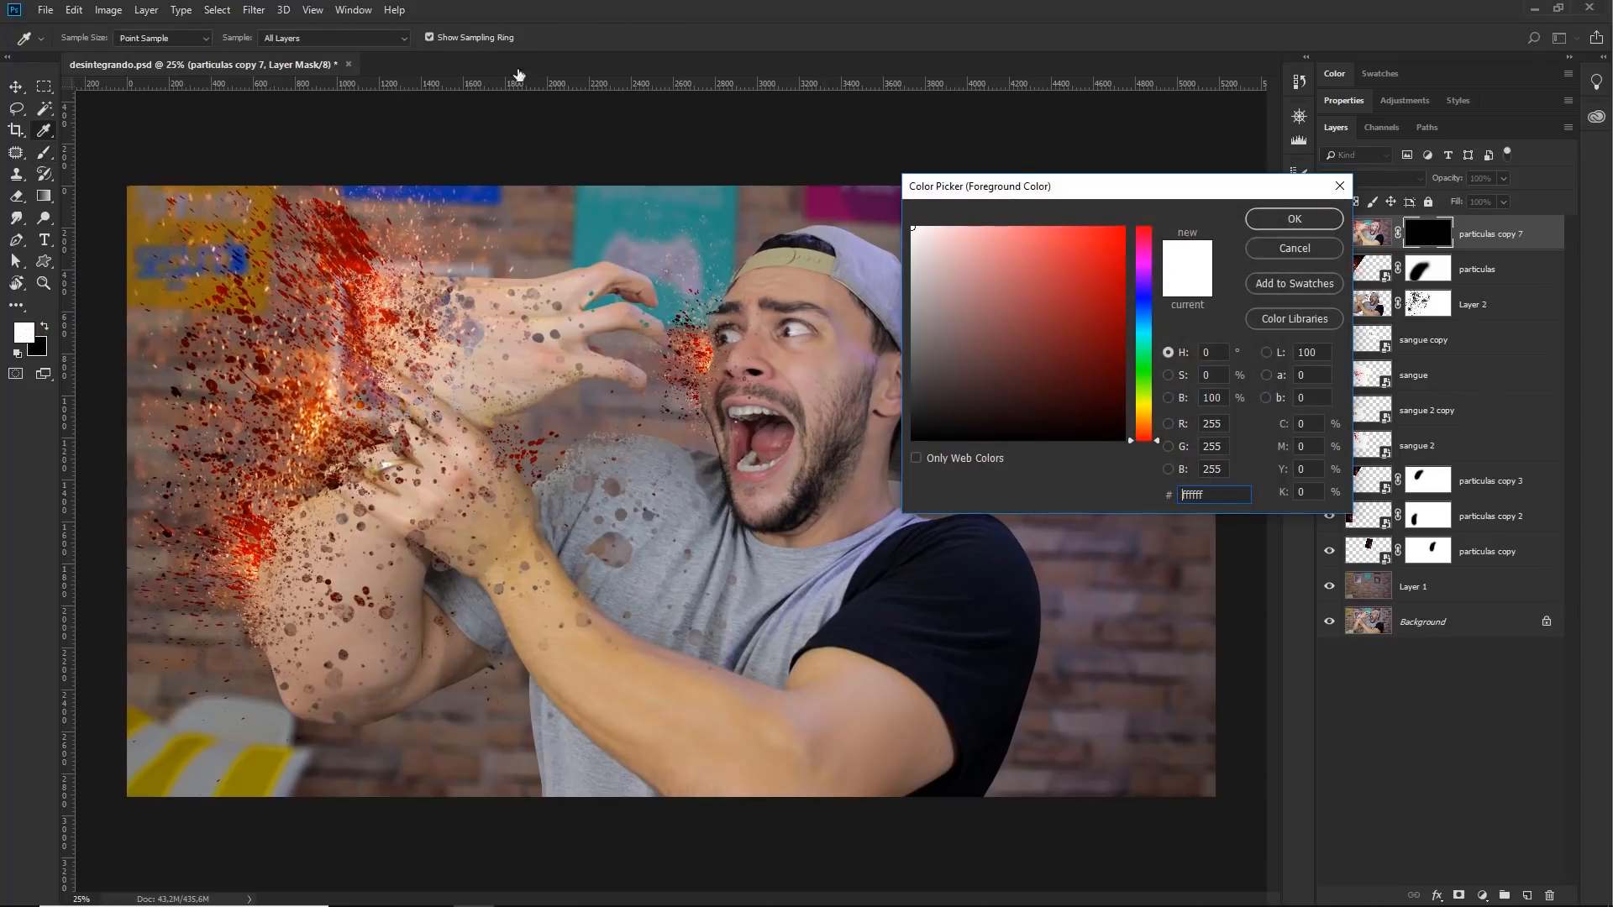
left_click(1279, 225)
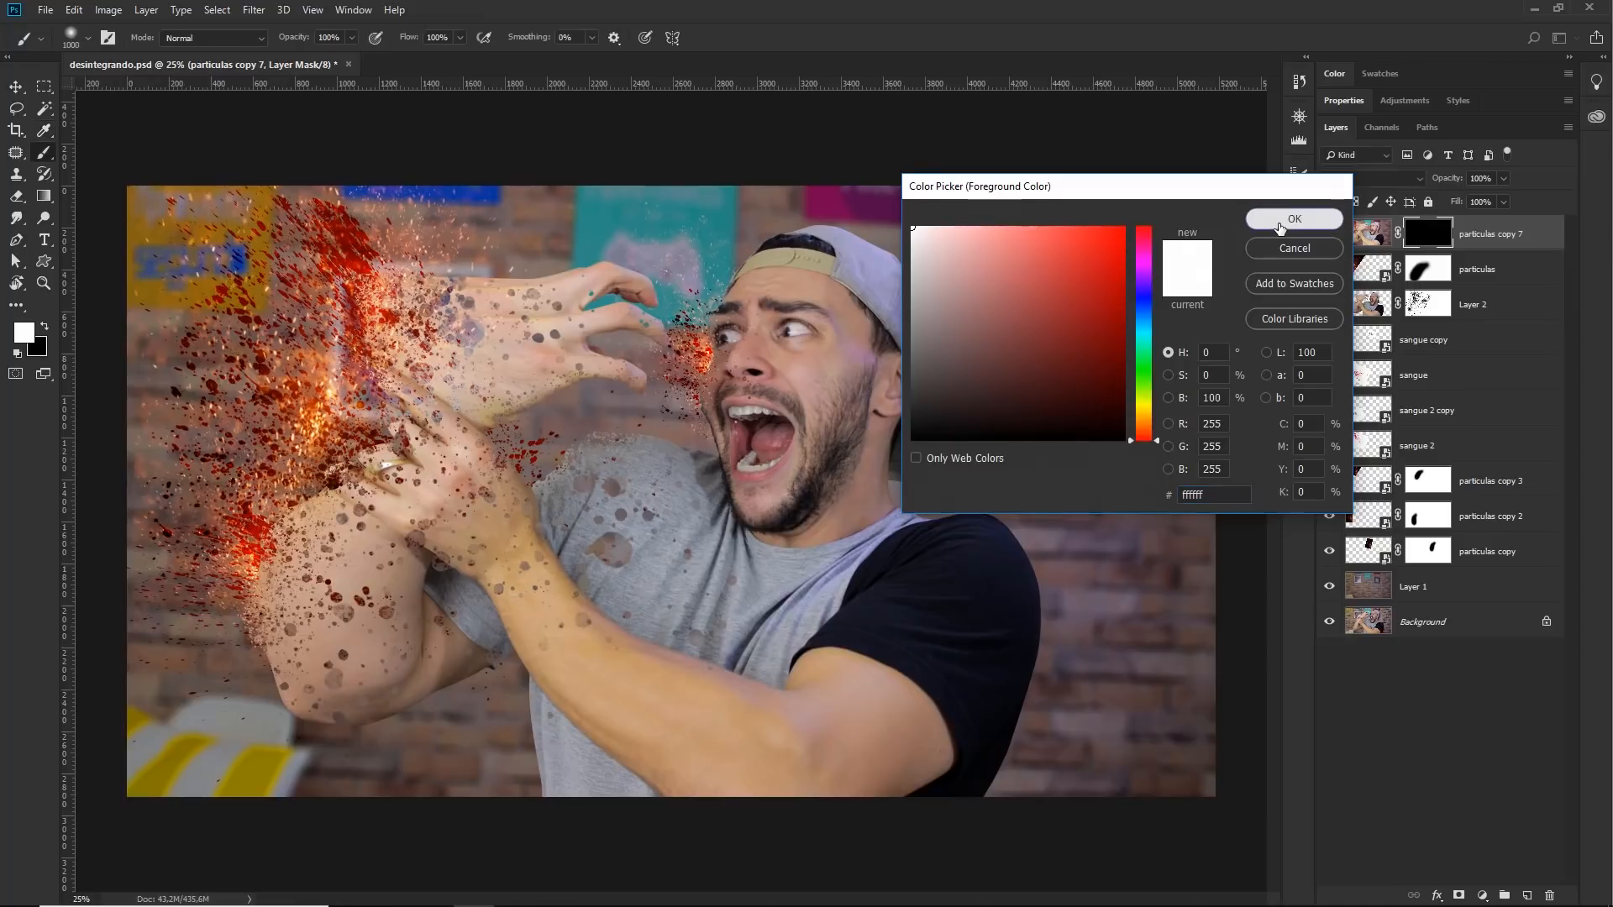
- Try a 45 px brush size, and set the Soft Round brush to 511 px
right_click(694, 278)
left_click_drag(852, 318, 807, 320)
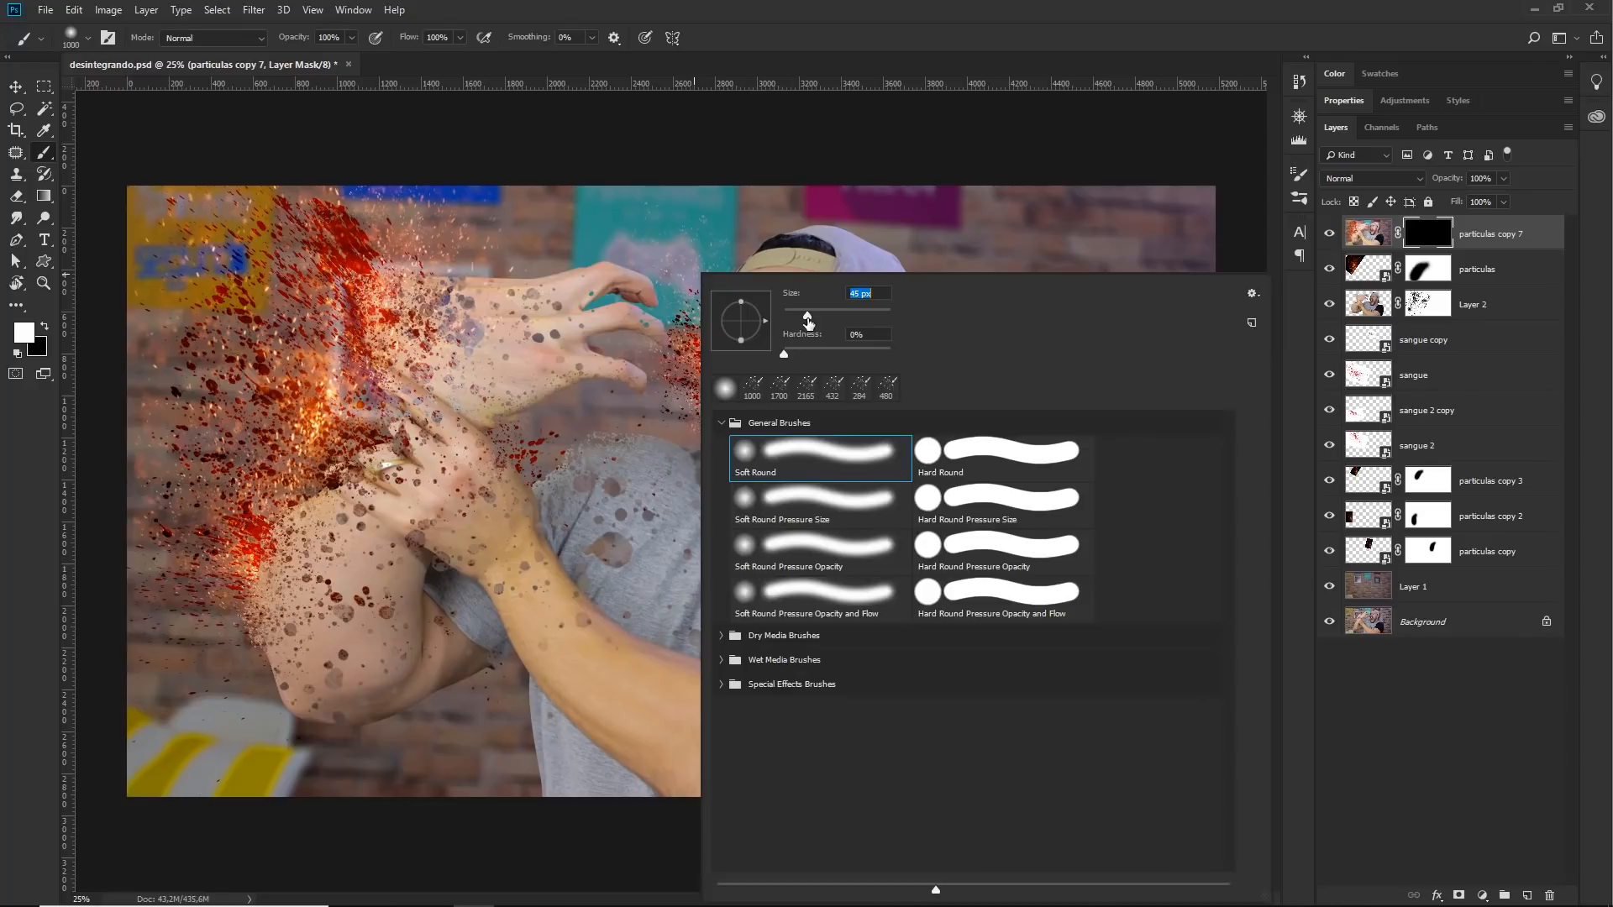
key("Return")
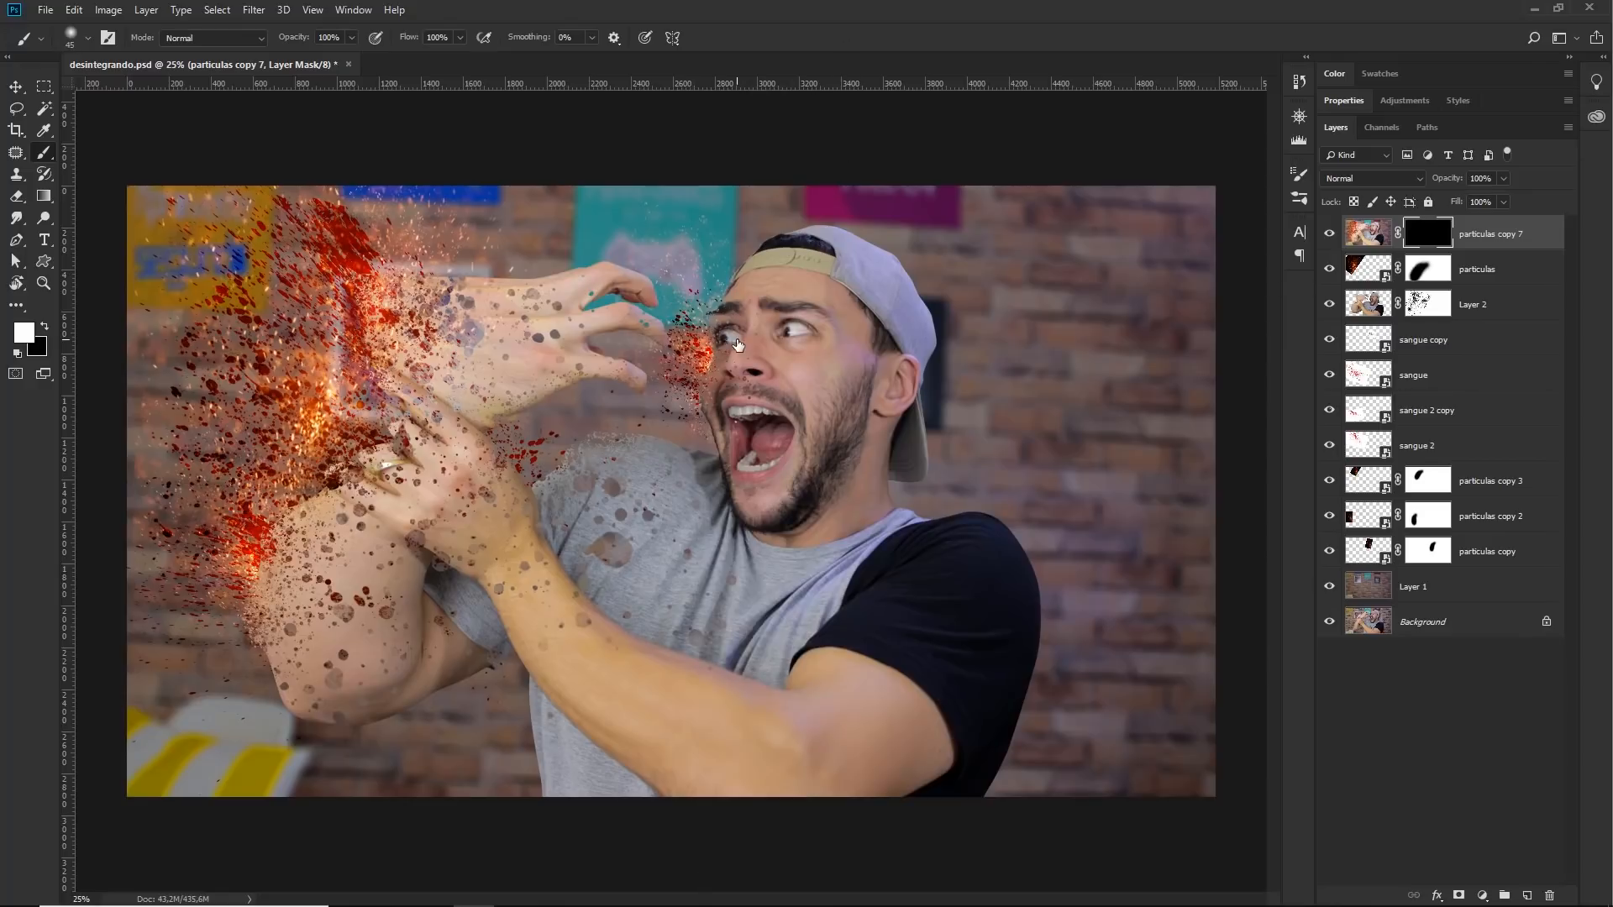
right_click(917, 284)
left_click_drag(1019, 326, 1095, 321)
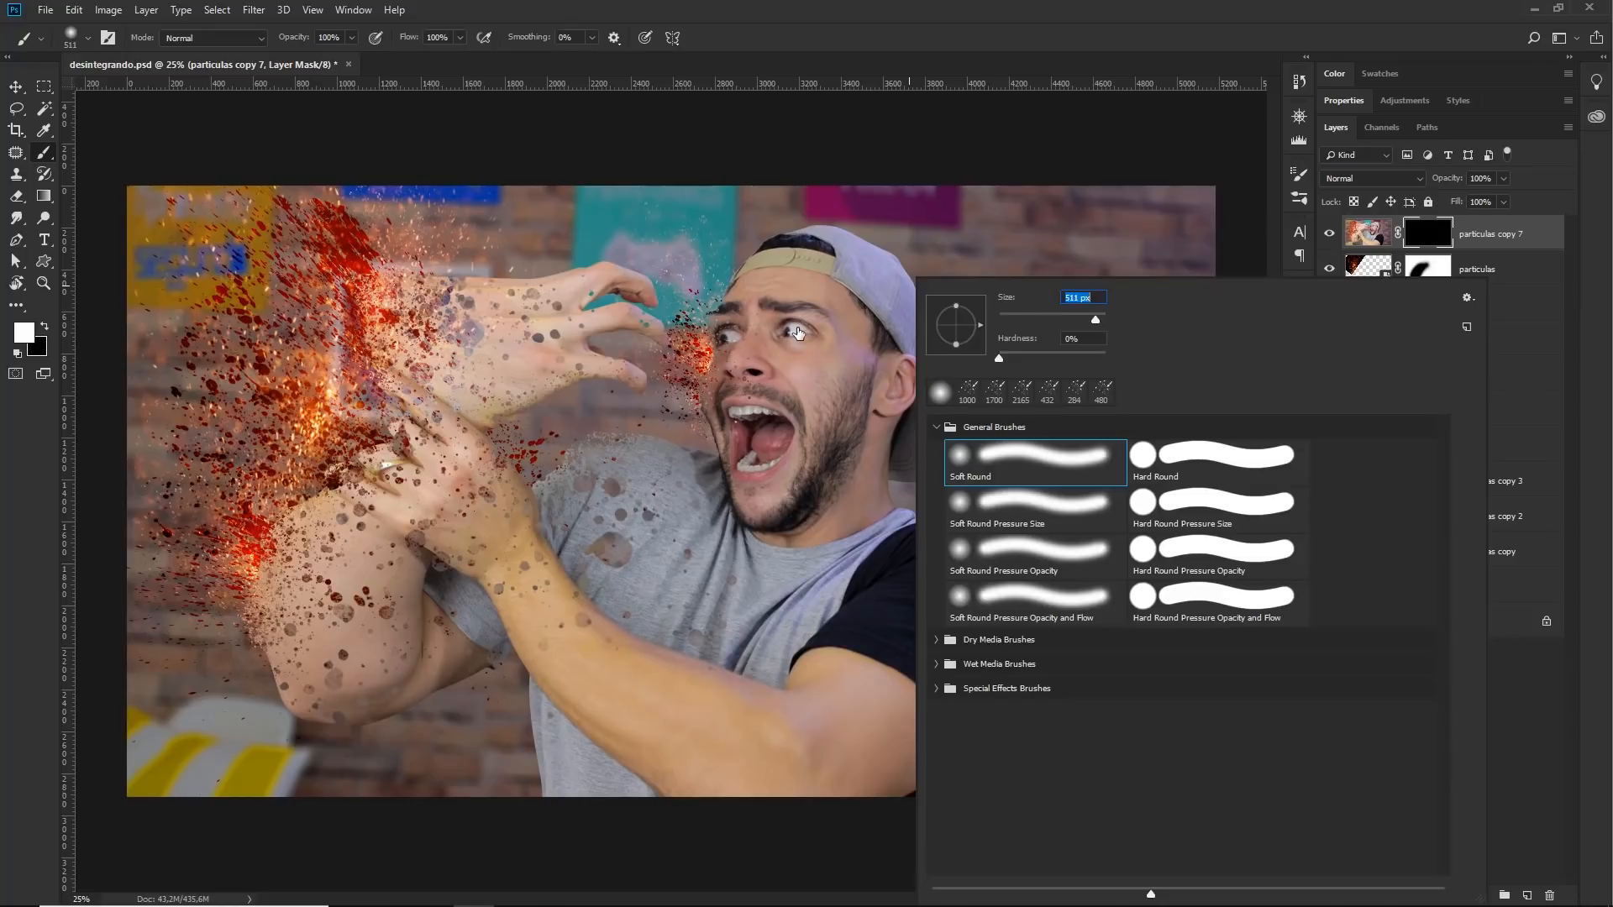
left_click(829, 25)
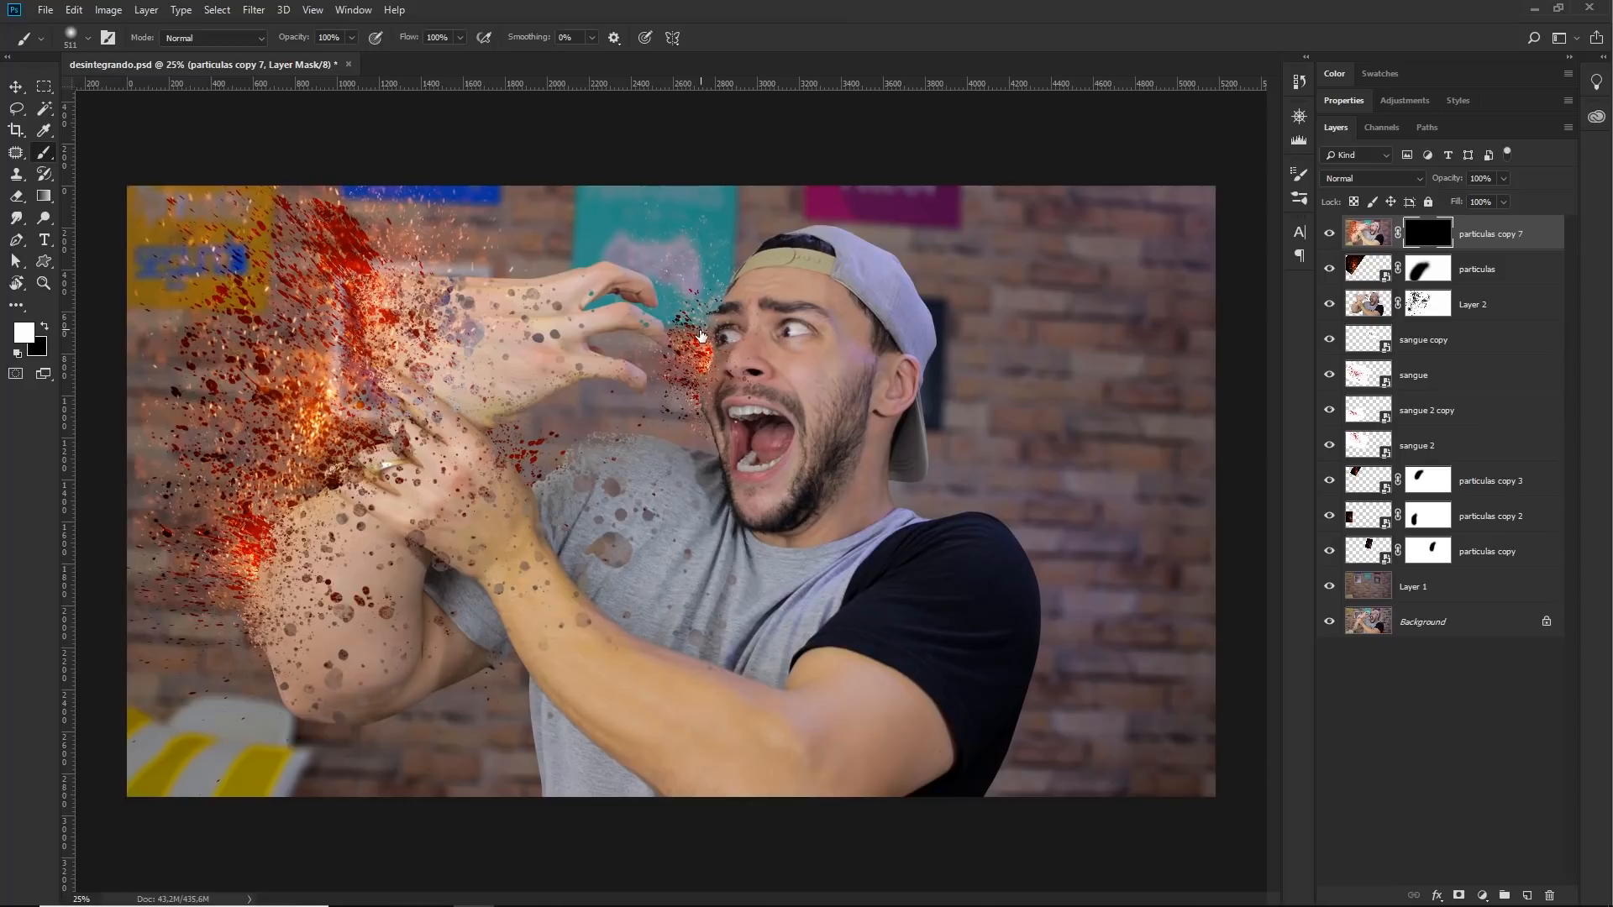
- Try revealing the blur around the face splatter and eyes with the brush at 100% opacity, and undo the painting
left_click(720, 356)
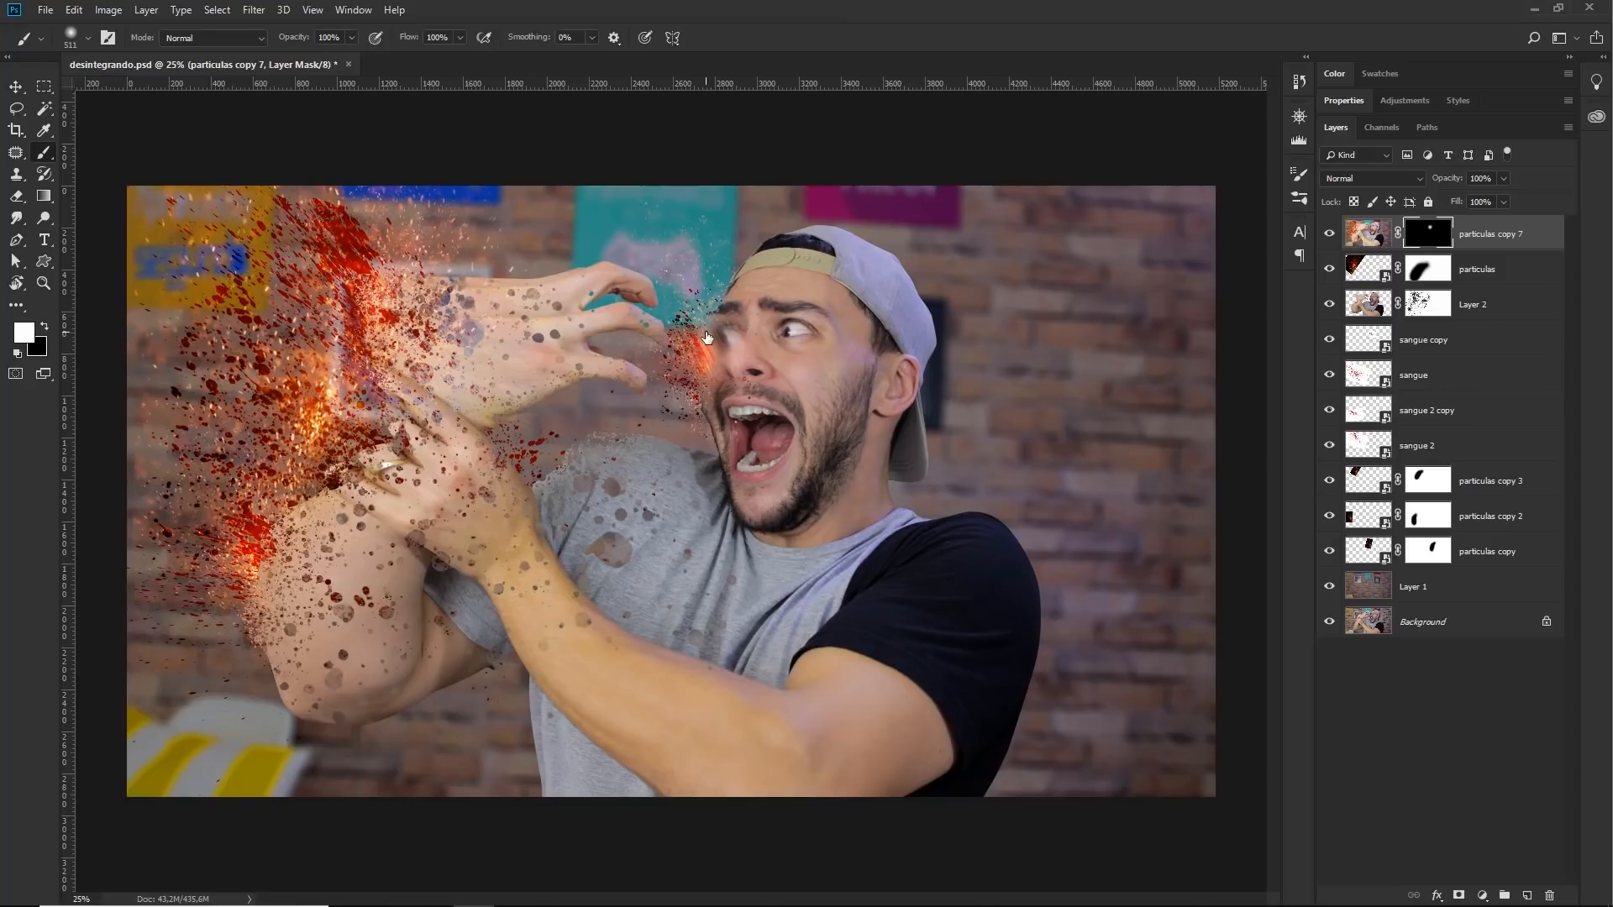
mouse_move(735, 368)
left_mouse_down()
mouse_move(622, 310)
mouse_move(795, 373)
left_mouse_up()
key("ctrl+z")
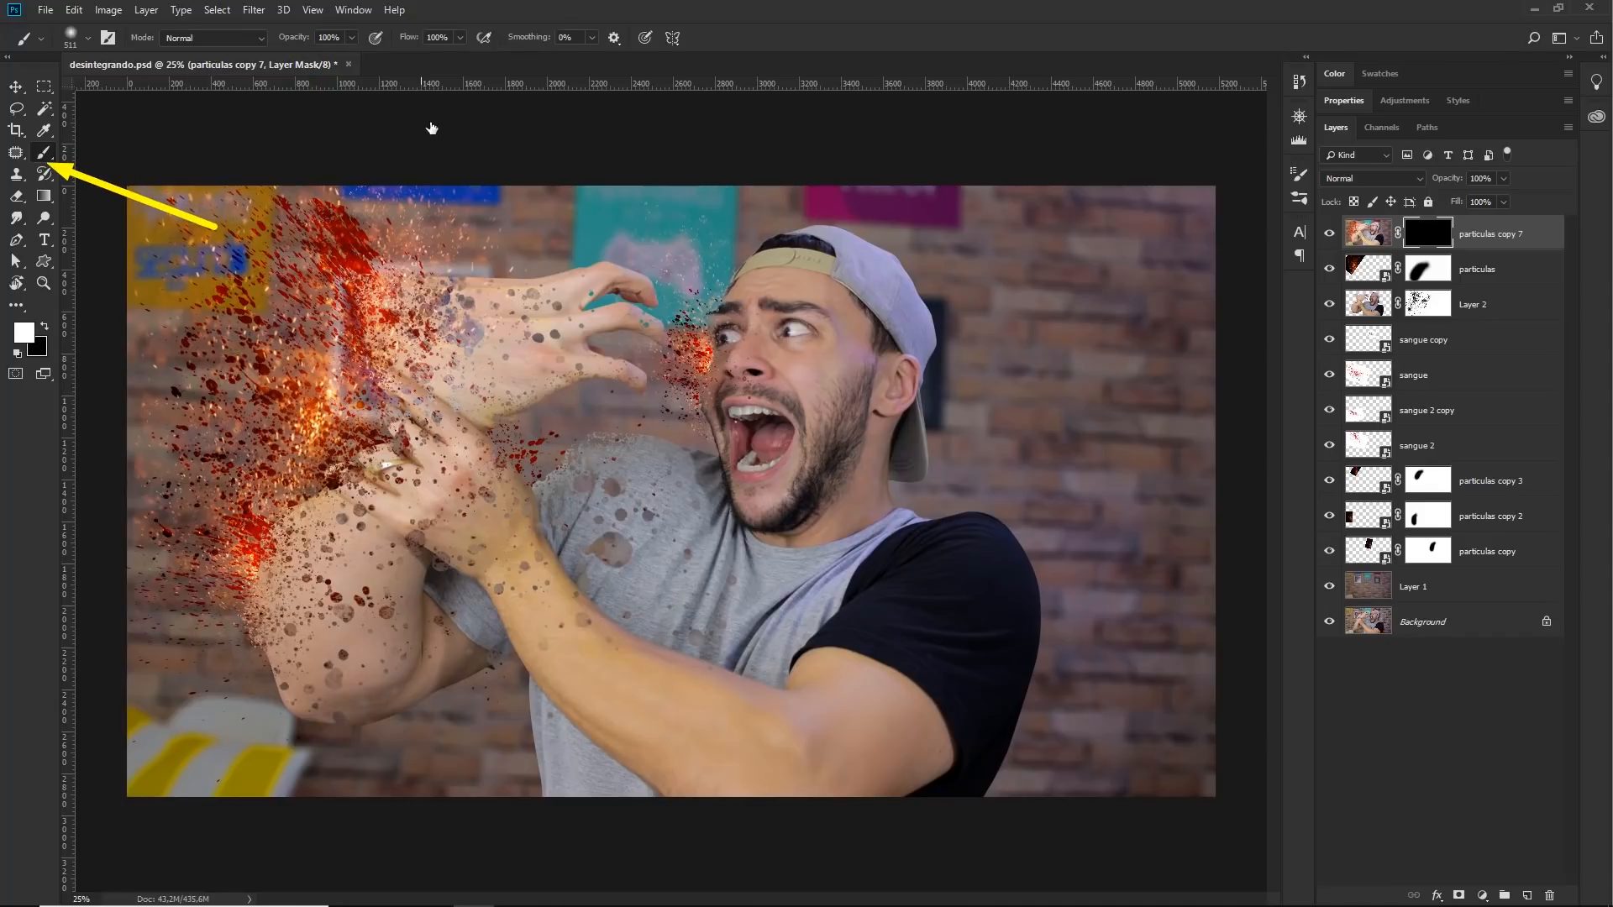
- Lower the brush opacity to 39% and paint the mask to reveal the blur over the arm's particles and the face splatter
left_click(350, 38)
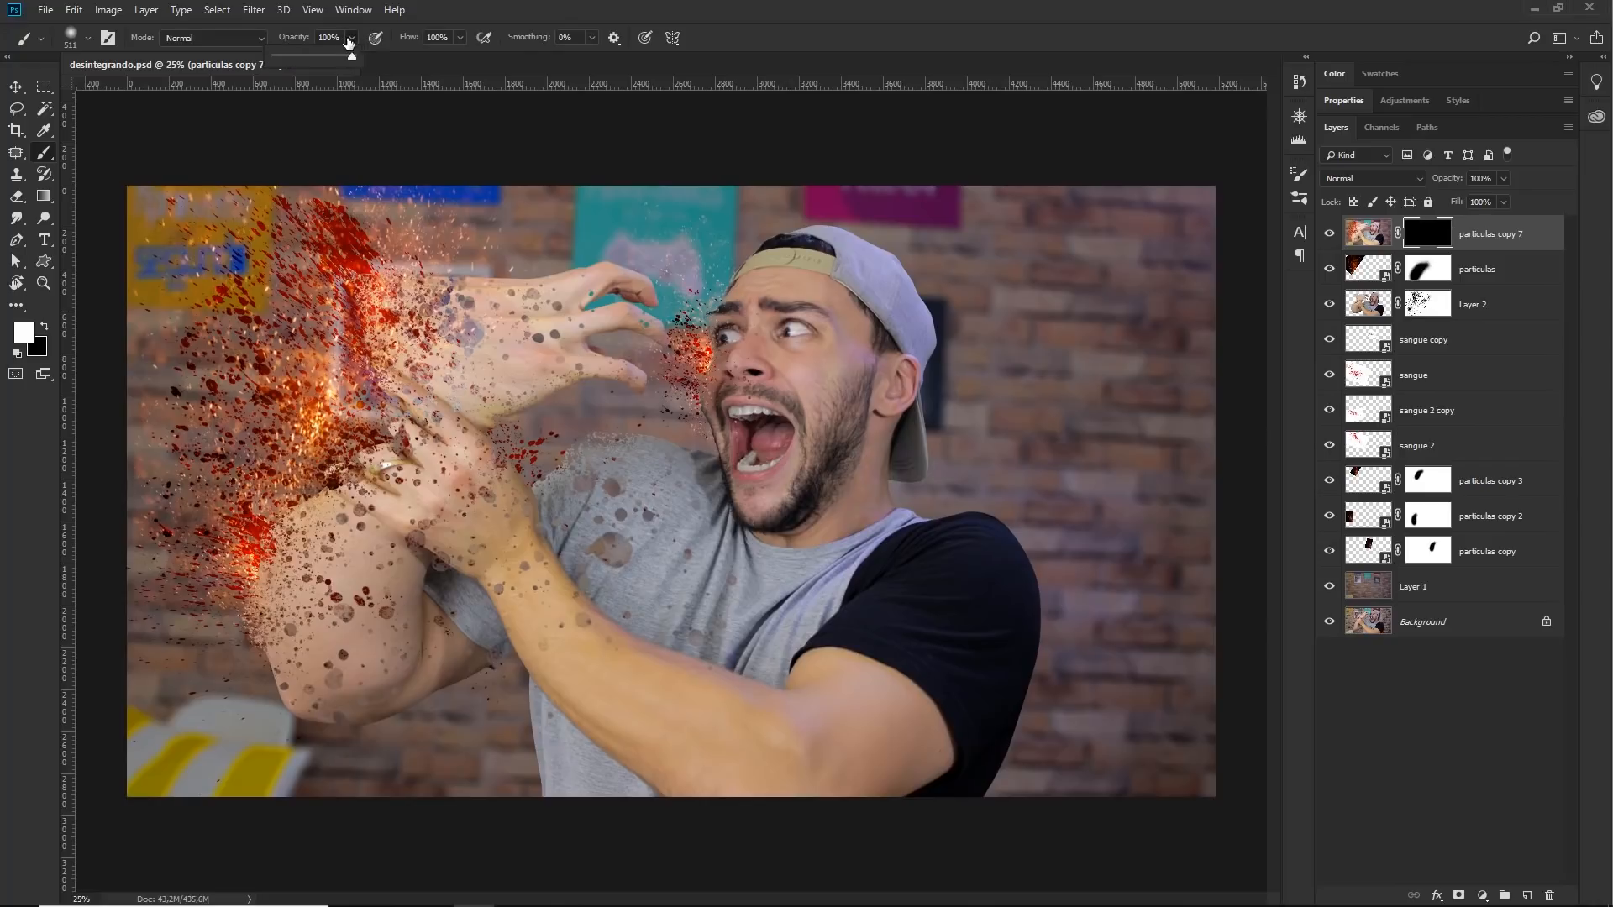
left_click_drag(352, 66, 307, 62)
mouse_move(720, 303)
left_mouse_down()
mouse_move(729, 277)
mouse_move(666, 337)
left_mouse_up()
left_click_drag(477, 303, 331, 296)
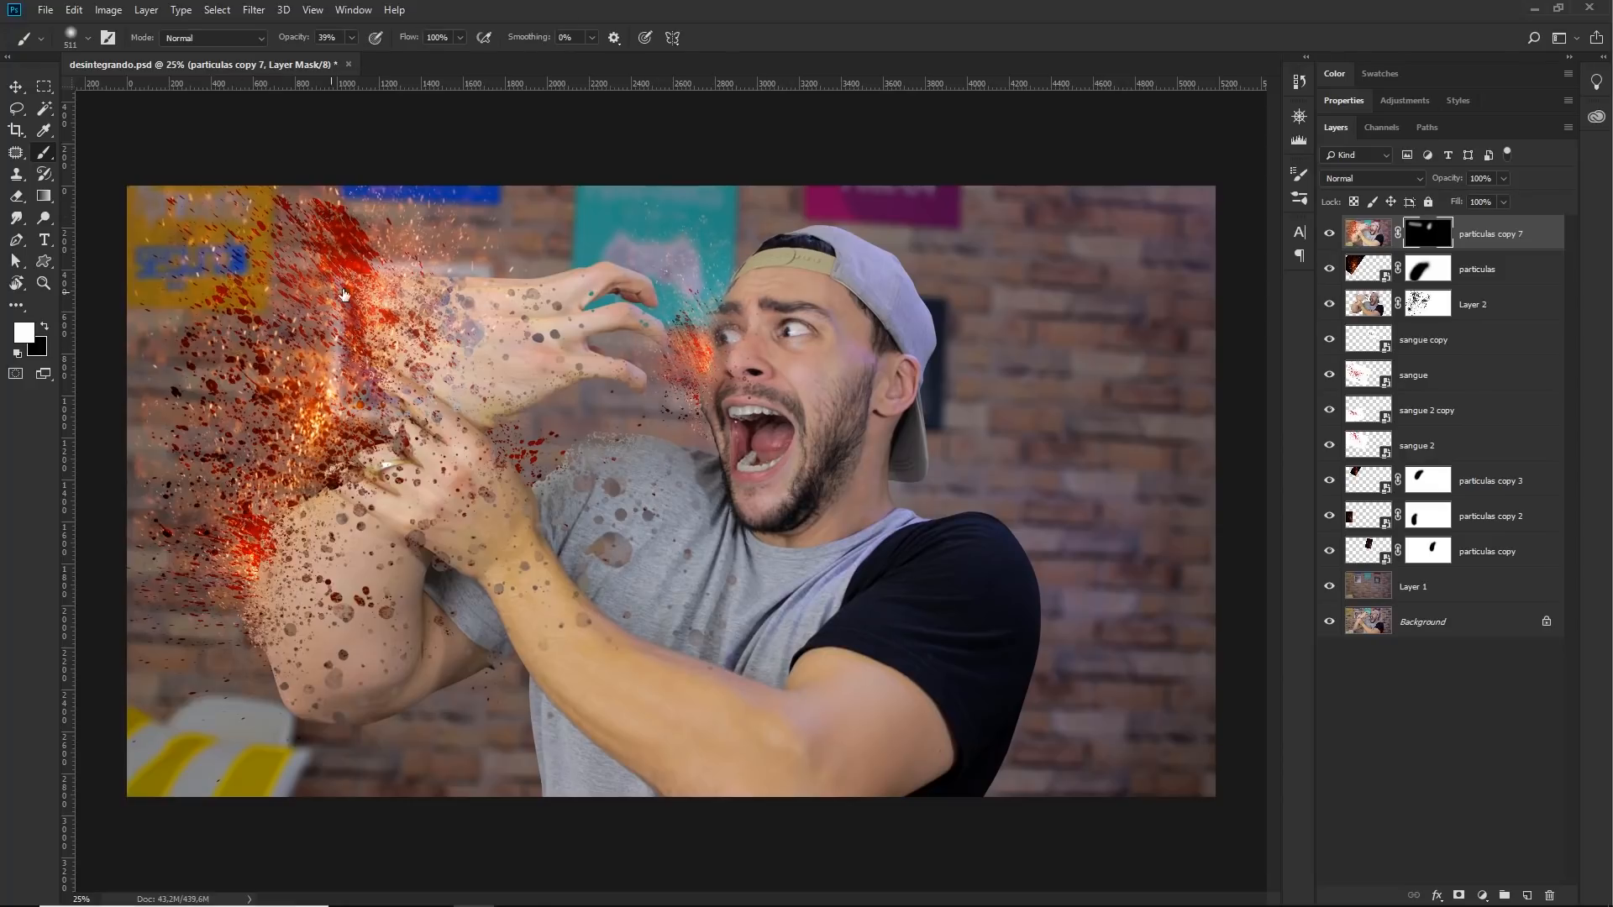
left_click_drag(253, 133, 362, 290)
mouse_move(168, 300)
left_mouse_down()
mouse_move(283, 376)
mouse_move(132, 397)
mouse_move(333, 424)
mouse_move(283, 485)
mouse_move(352, 411)
mouse_move(418, 443)
mouse_move(315, 465)
mouse_move(262, 621)
mouse_move(130, 476)
mouse_move(219, 568)
mouse_move(184, 219)
mouse_move(411, 208)
mouse_move(448, 256)
mouse_move(468, 227)
left_mouse_up()
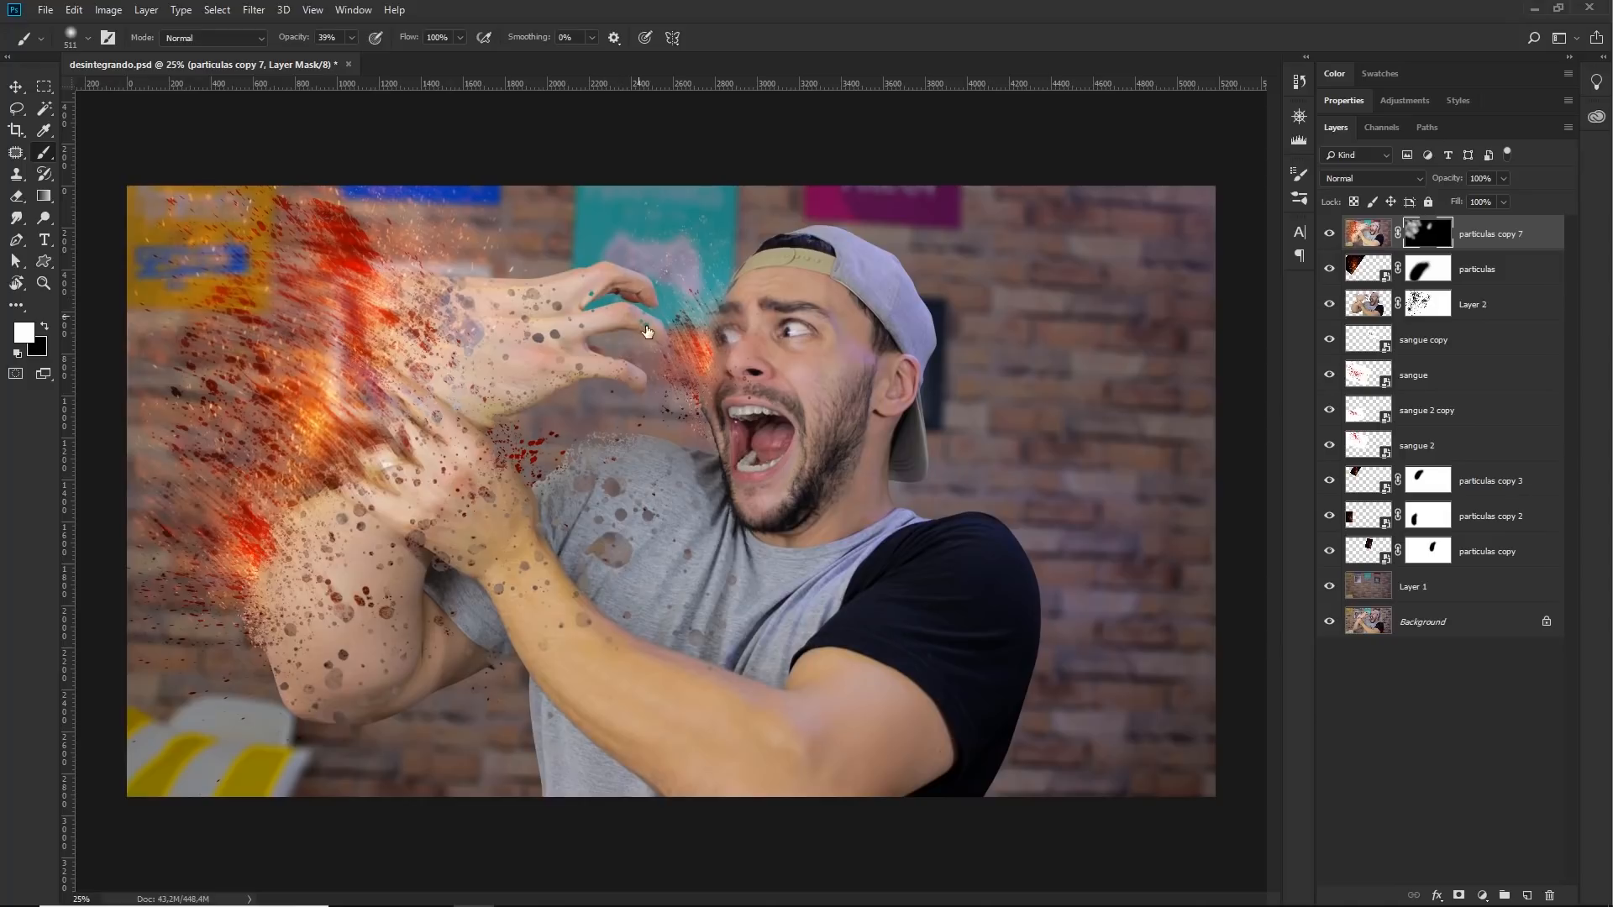
mouse_move(679, 318)
left_mouse_down()
mouse_move(737, 262)
mouse_move(713, 344)
left_mouse_up()
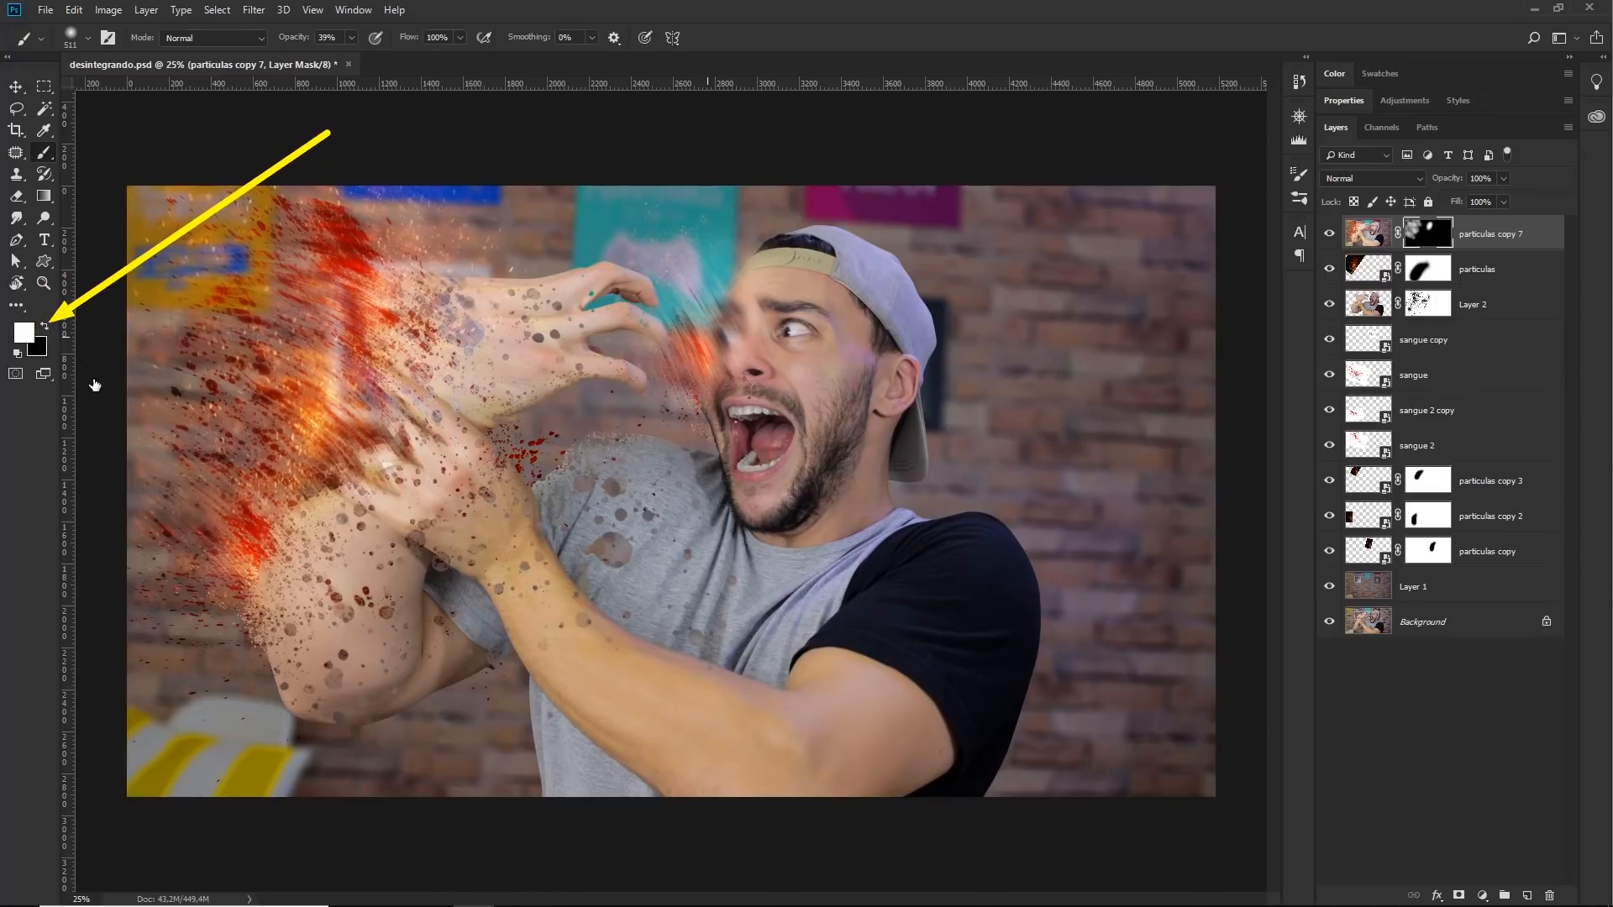
- Paint the particulas copy 7 mask with black at 39% opacity to hide the blur over the man's eyes and face
left_click(44, 330)
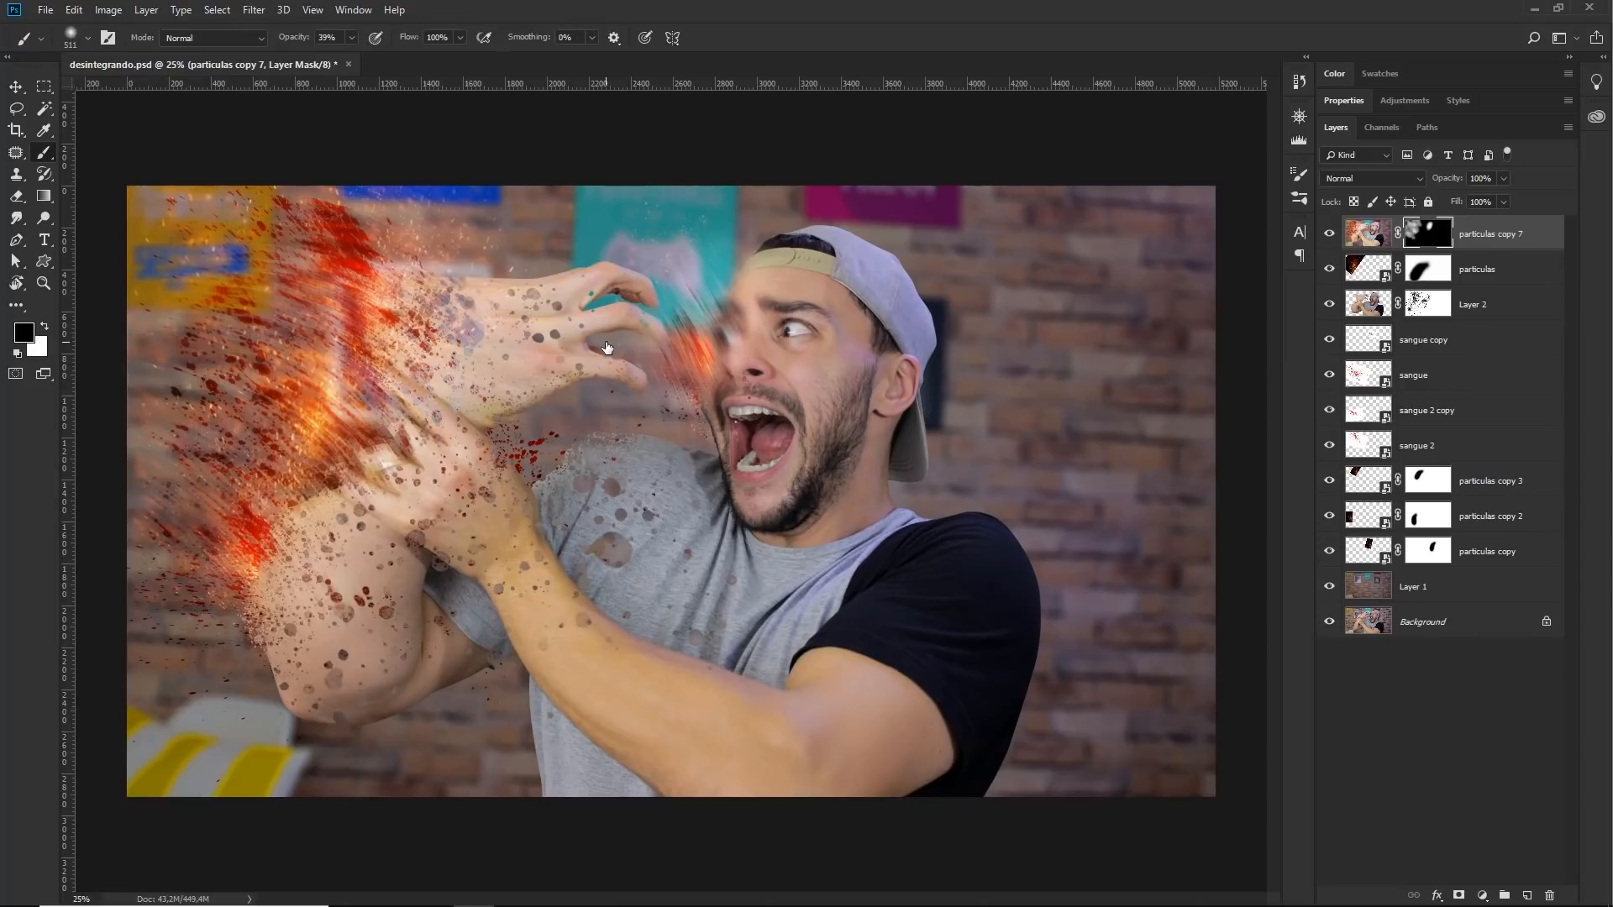
left_click(733, 343)
left_click(735, 342)
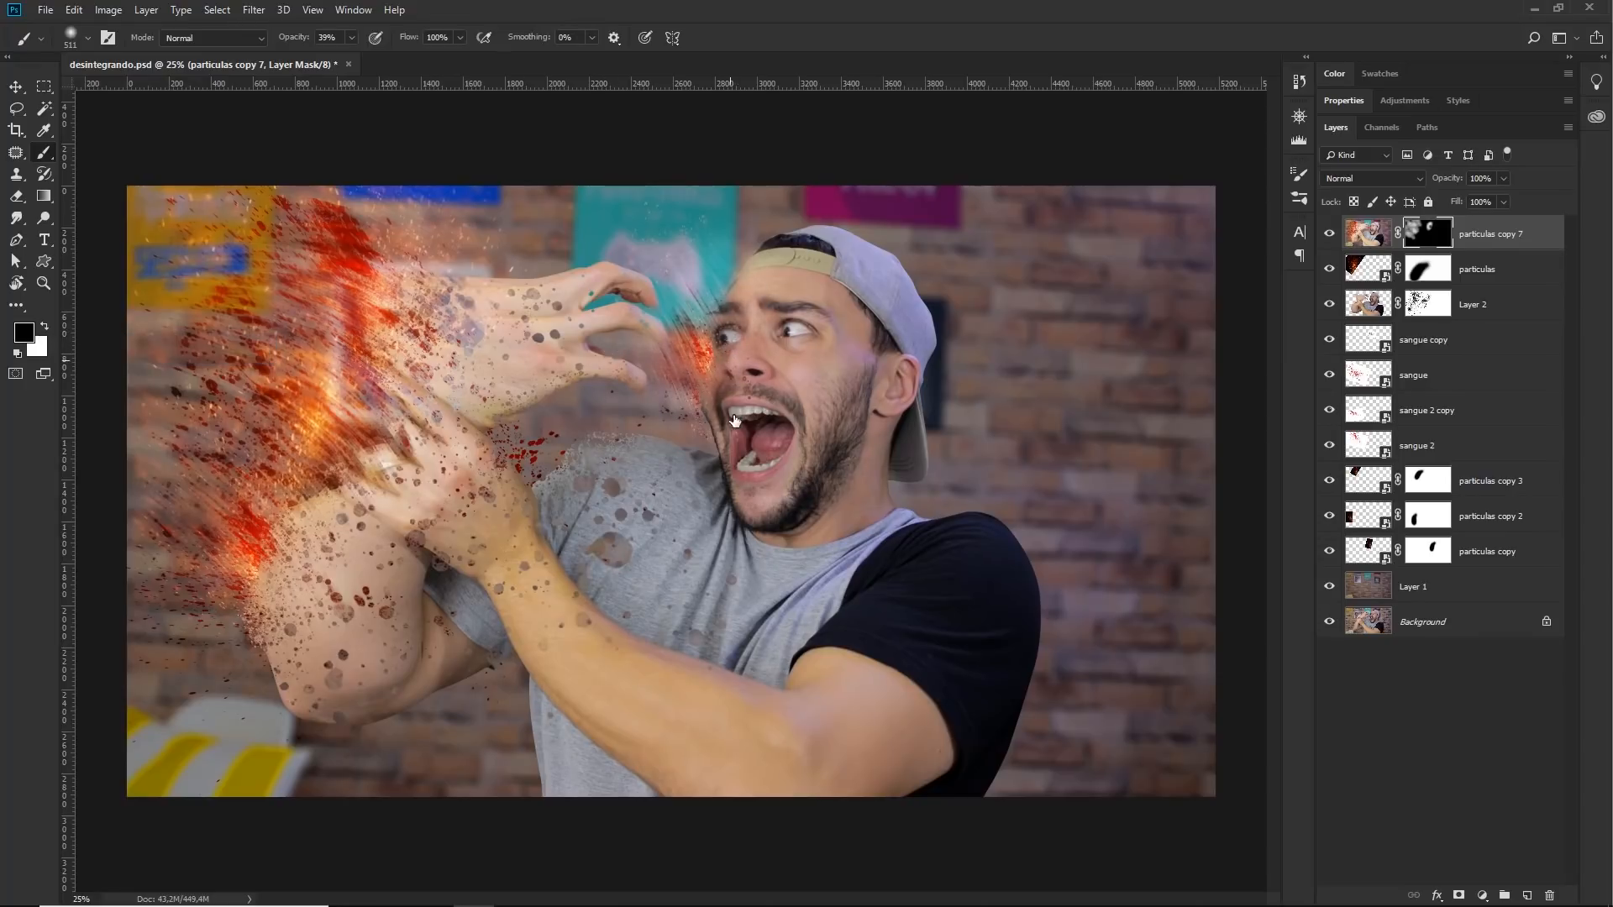
left_click(675, 319)
left_click(709, 275)
- Switch back to white and paint the mask to reveal the motion blur over the raised hand and upper arm
key("x")
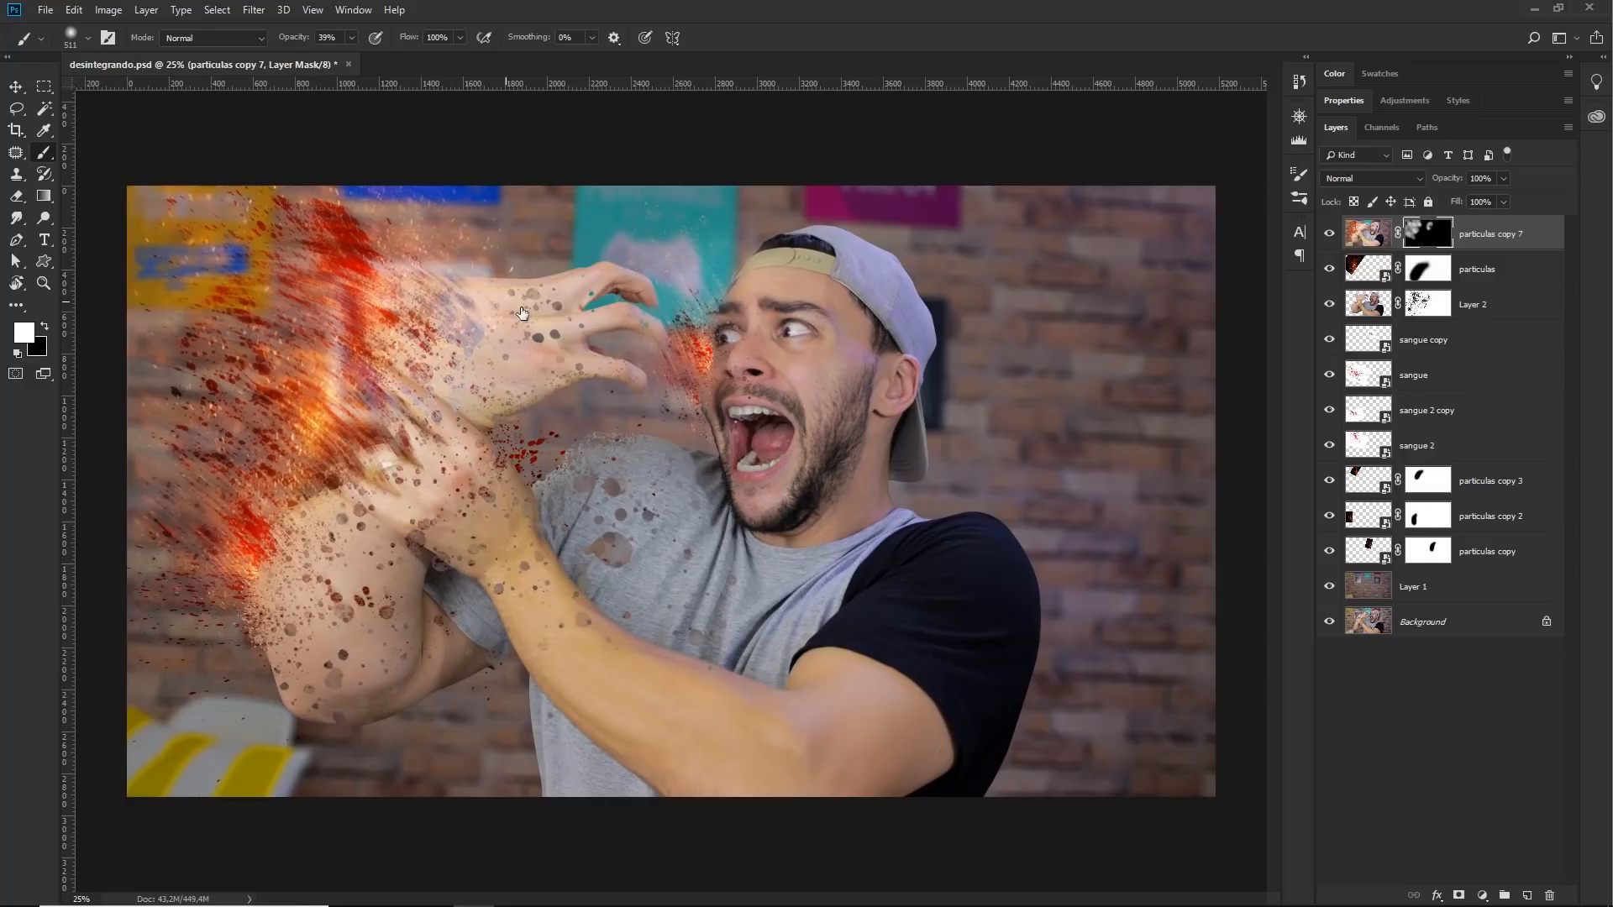
left_click(538, 318)
left_click(534, 323)
left_click(357, 536)
left_click(340, 592)
left_click(370, 606)
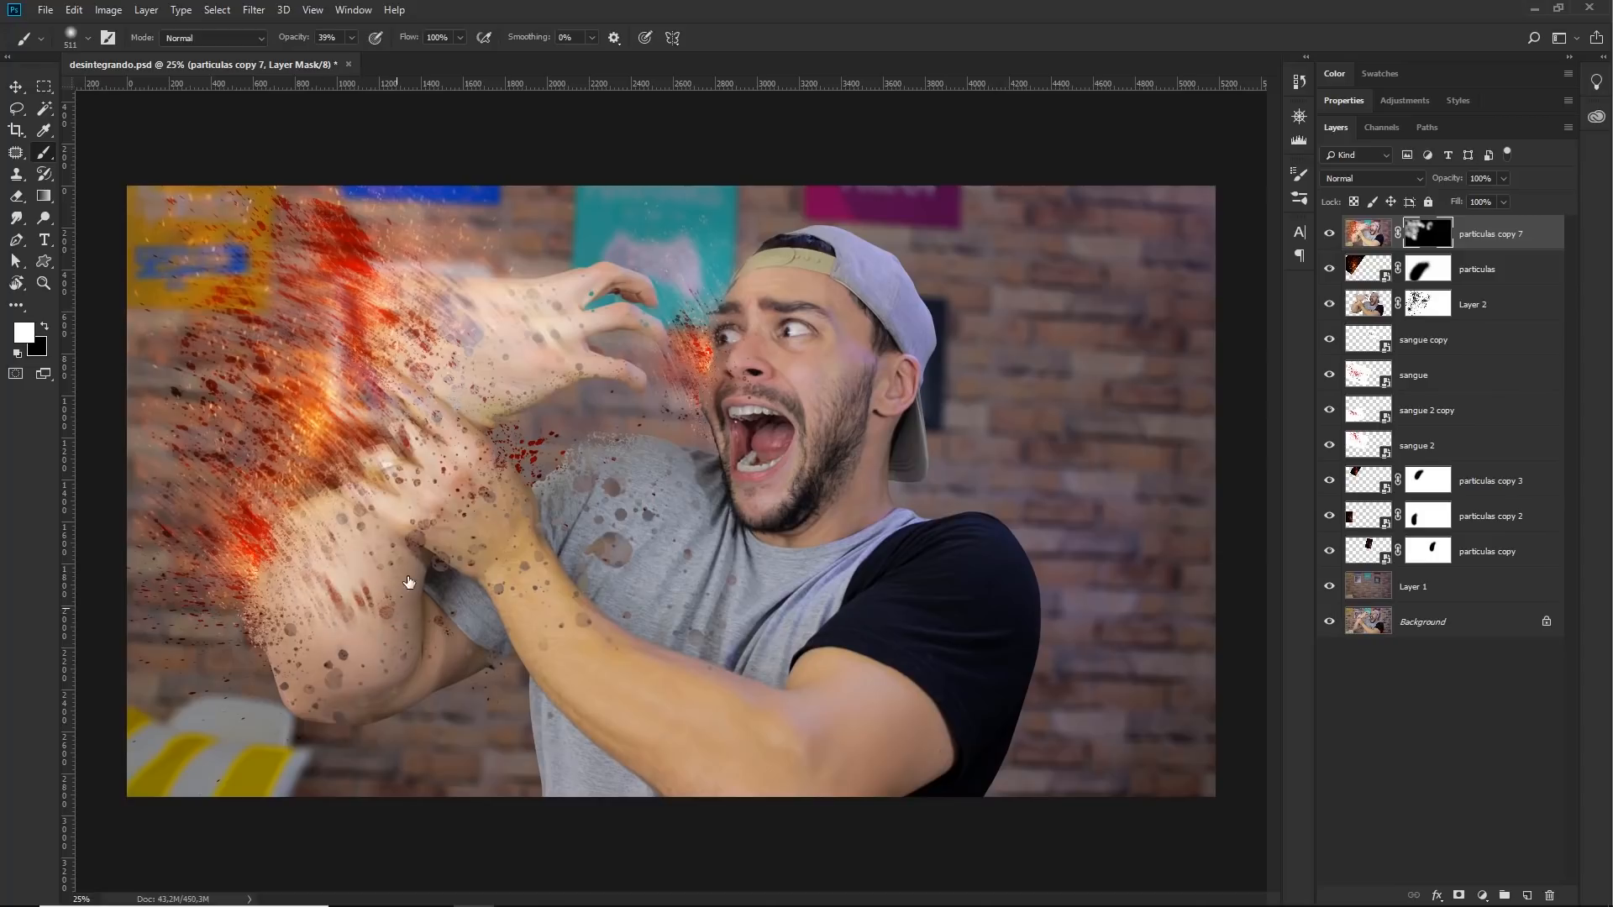
- Paint more of the mask in white to reveal the blur around the wrist, the blood drops and the shirt's shoulder
left_click(406, 478)
left_click(412, 412)
left_click(490, 494)
left_click(540, 469)
left_click(524, 413)
left_click(625, 556)
left_click(614, 506)
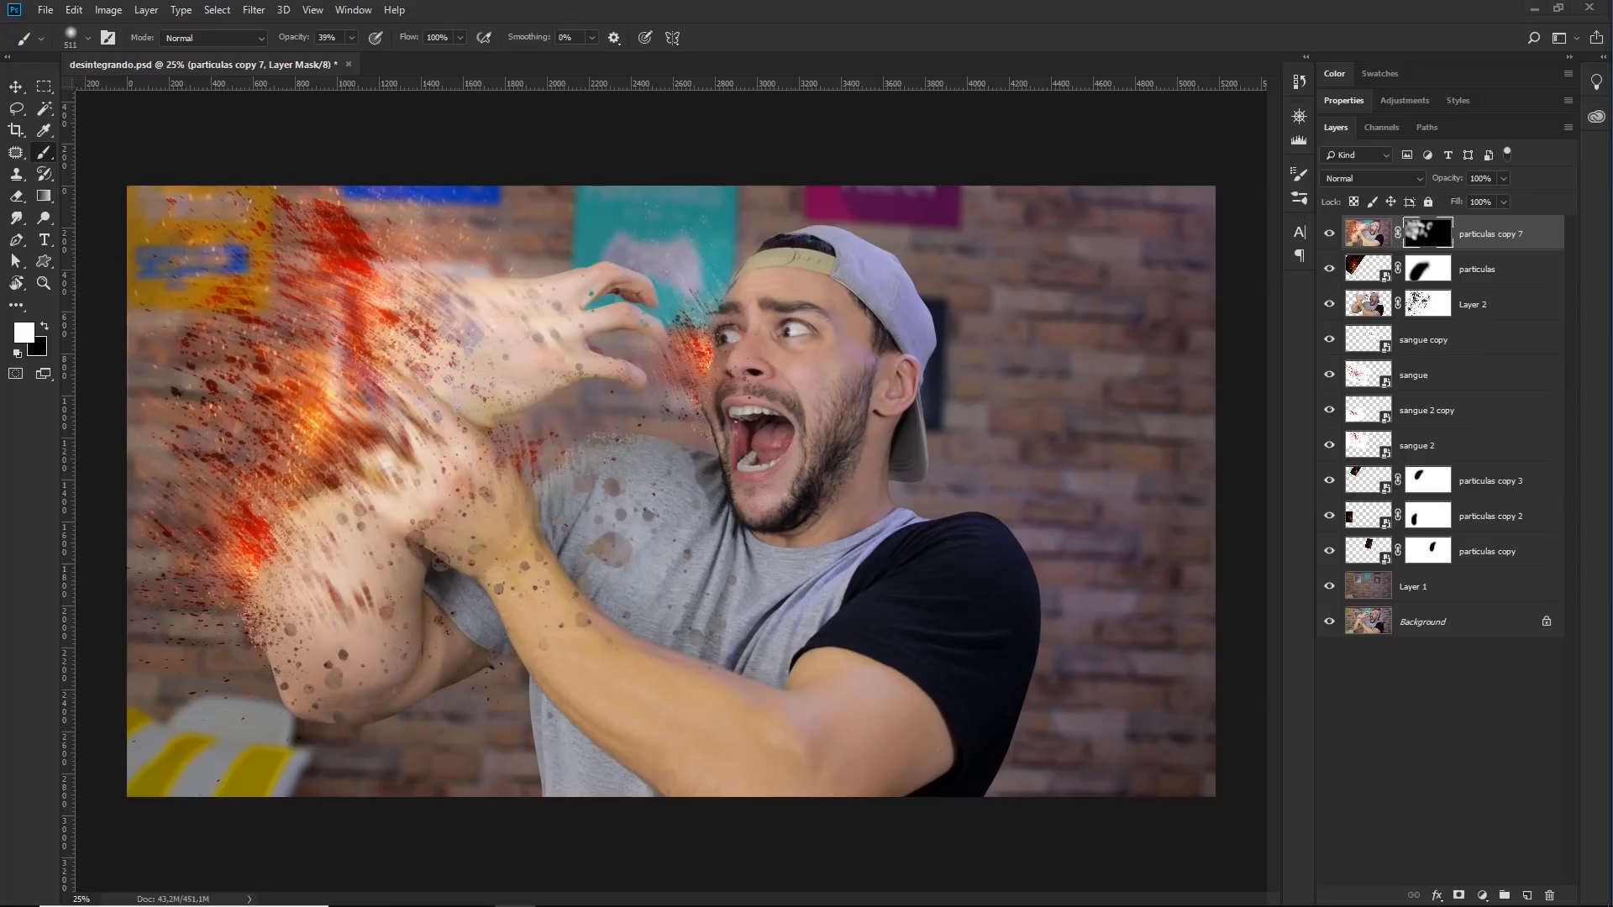
- Check the particulas layer by hiding and showing it, and move it above the particulas copy 7 layer
left_click(1445, 345)
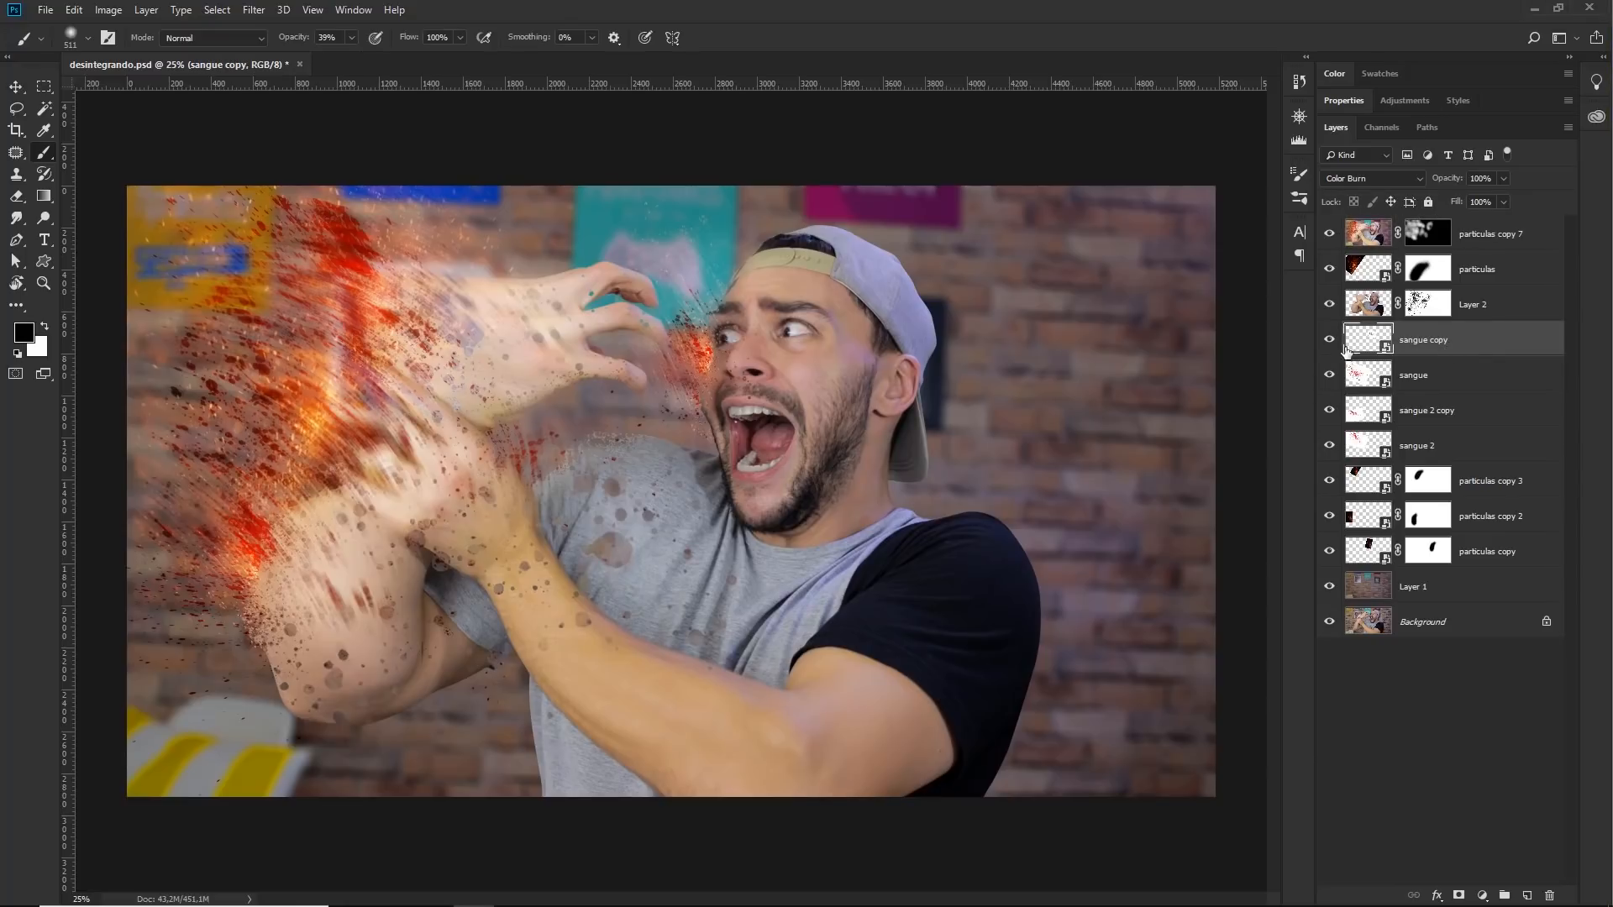
left_click(1329, 269)
left_click(1328, 270)
left_click(1328, 270)
left_click(1329, 269)
left_click(1328, 270)
left_click(1328, 270)
left_click(1329, 270)
left_click(1329, 269)
left_click(1500, 269)
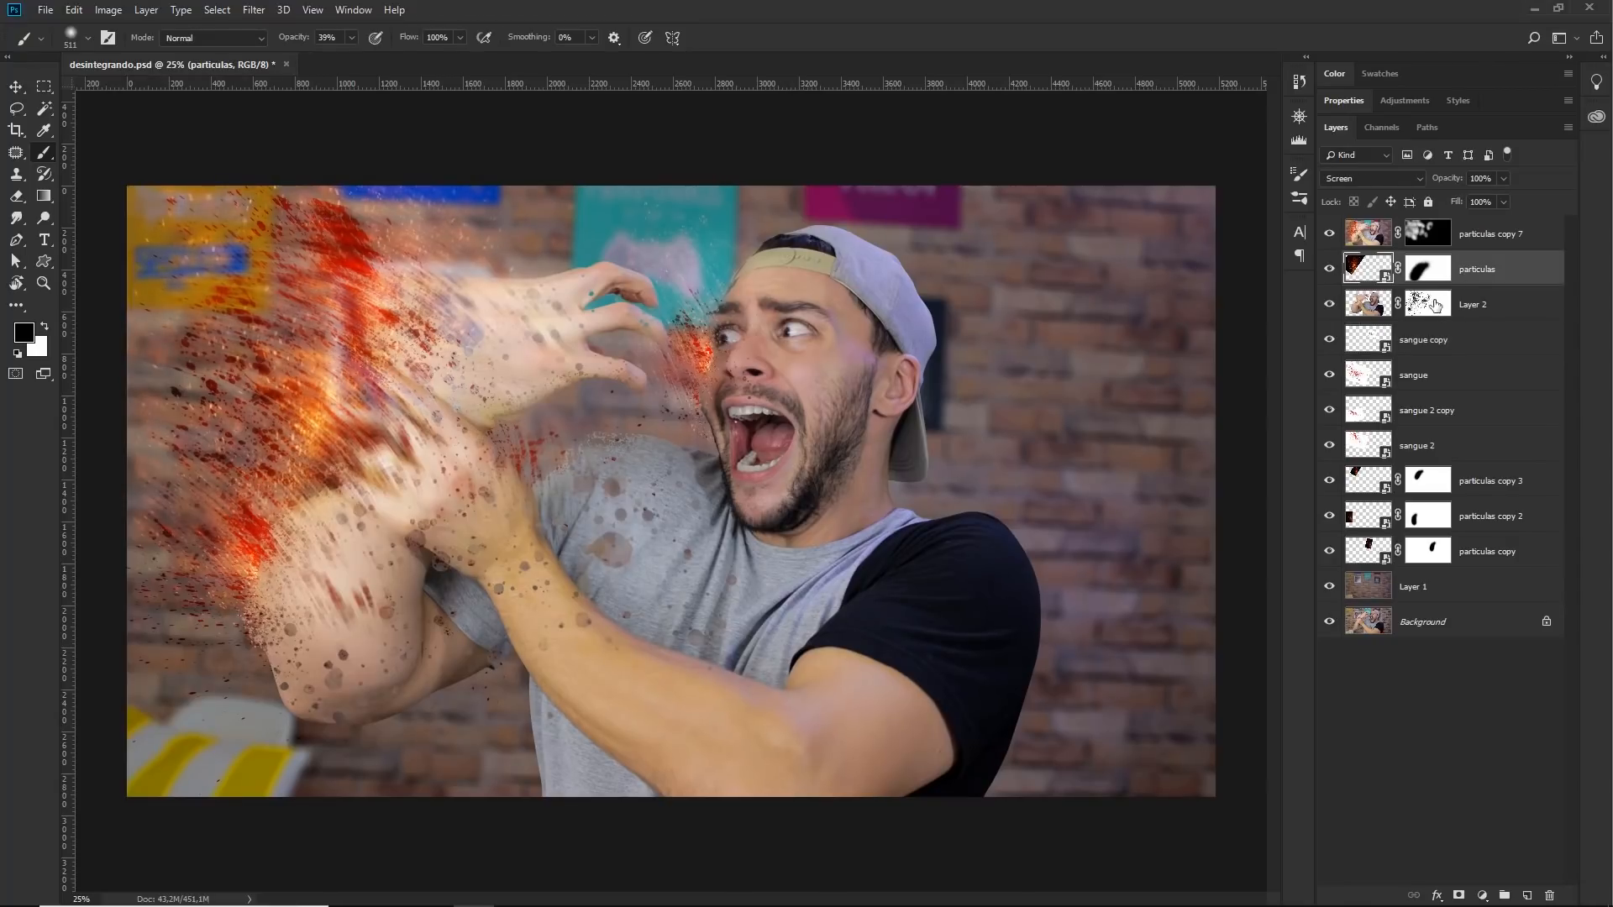
left_click_drag(1493, 247, 1491, 225)
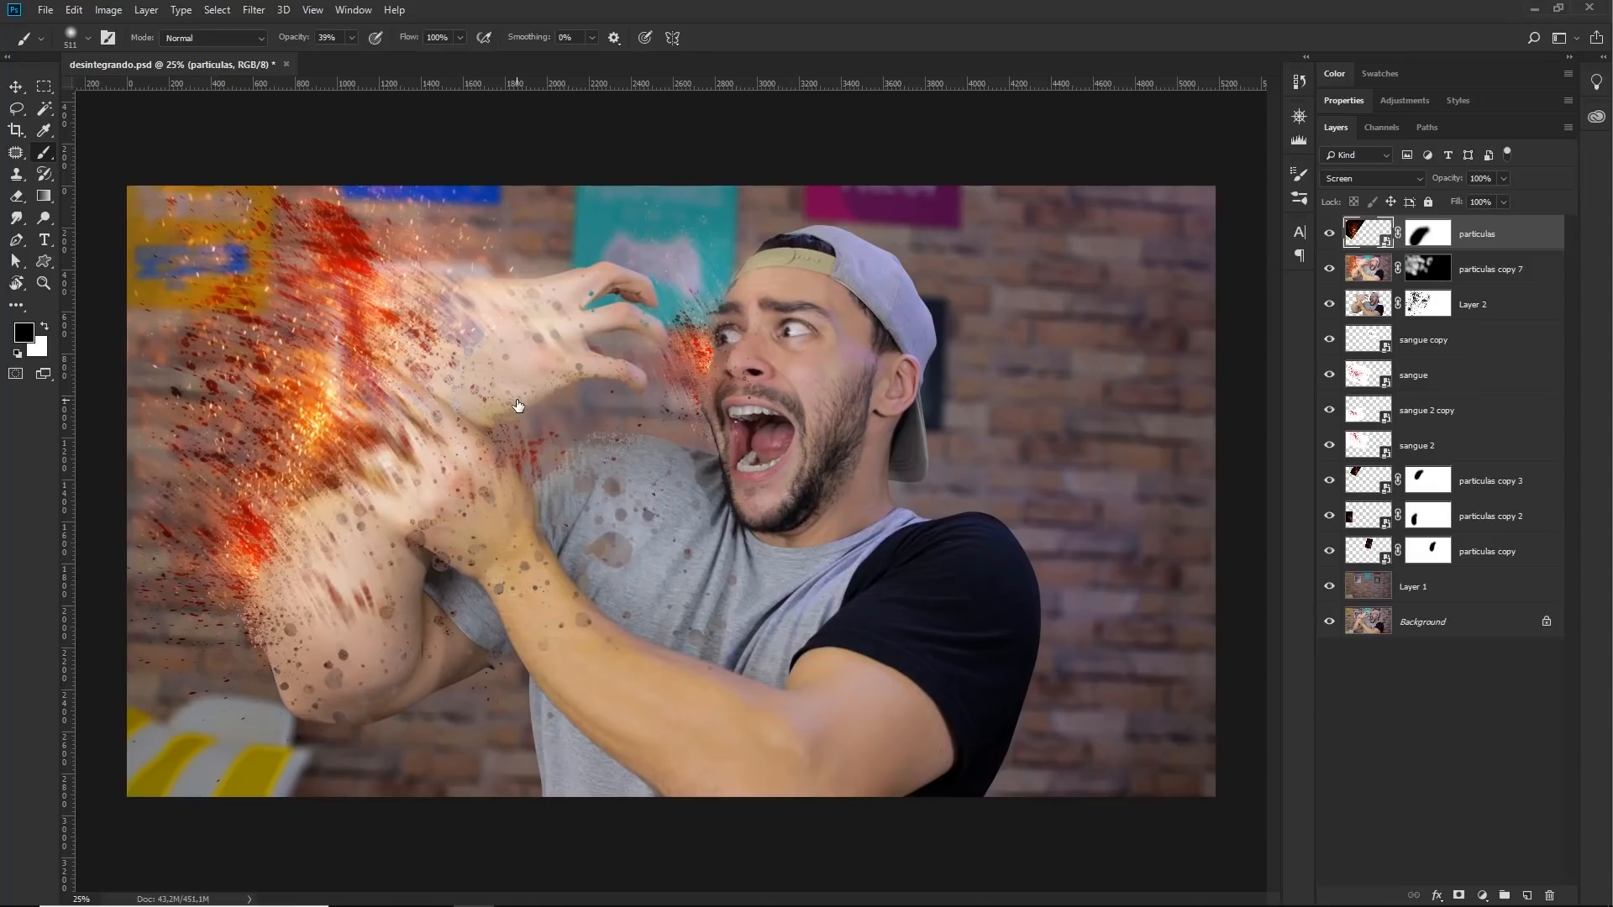
- Add a Curves adjustment layer above particulas and pull the RGB white point slightly inward to brighten the highlights
key("ctrl+0")
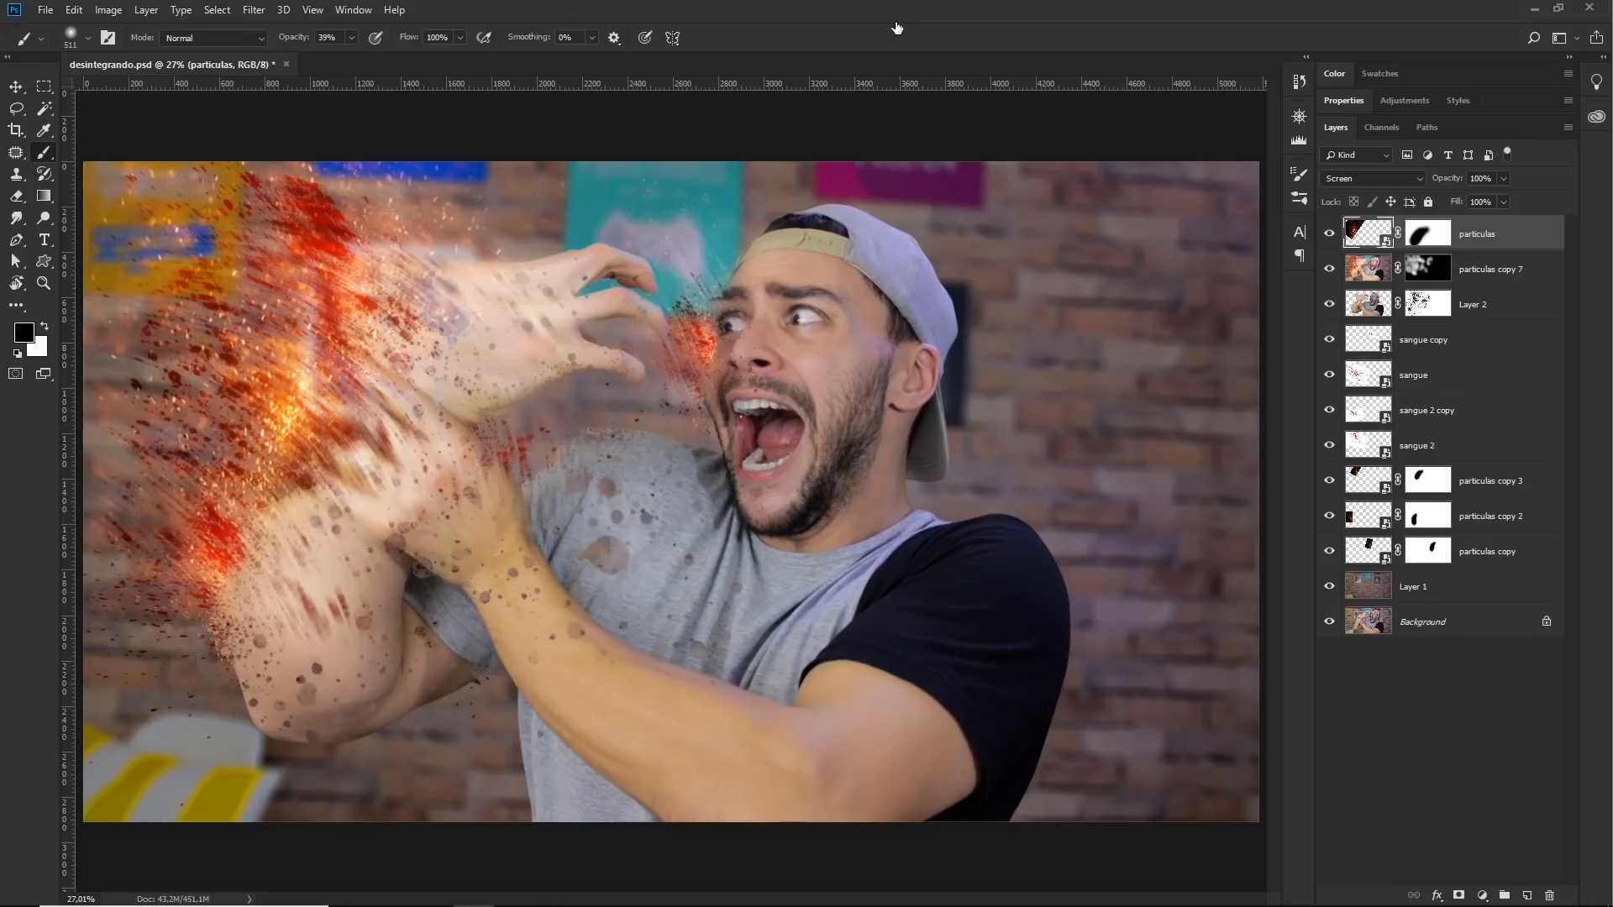
left_click(1405, 100)
left_click(1408, 143)
left_click_drag(1545, 193, 1534, 195)
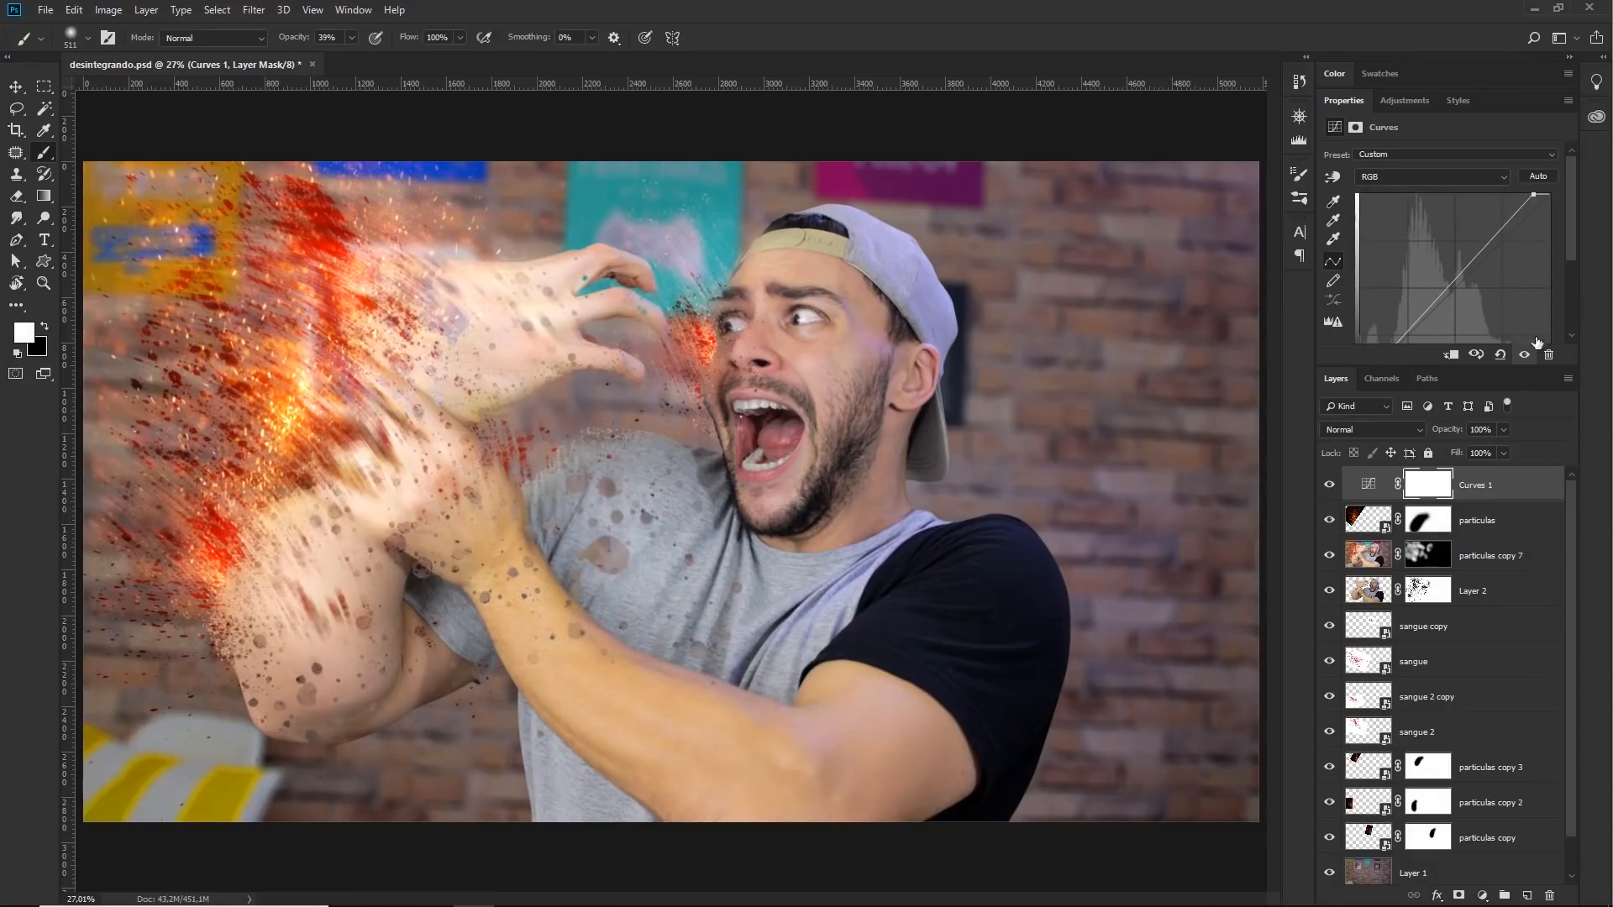
left_click_drag(1547, 369, 1547, 421)
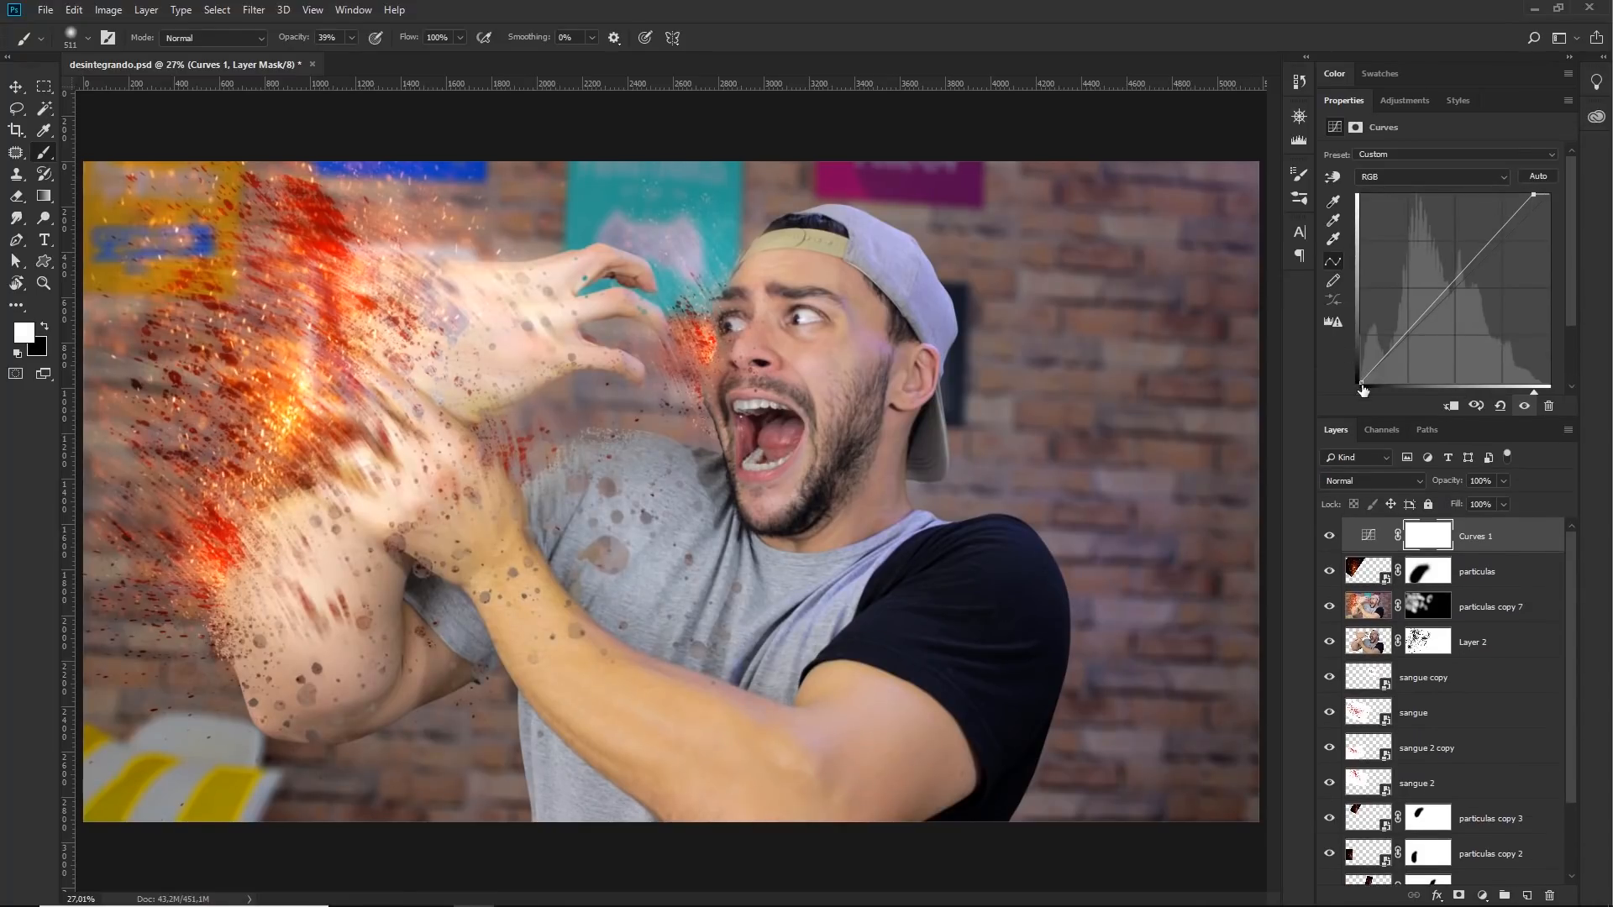
- In the Blue channel of the curve, anchor the midpoint and raise the black point slightly to tint the shadows blue
left_click(1428, 178)
left_click(1378, 230)
left_click_drag(1457, 289, 1462, 292)
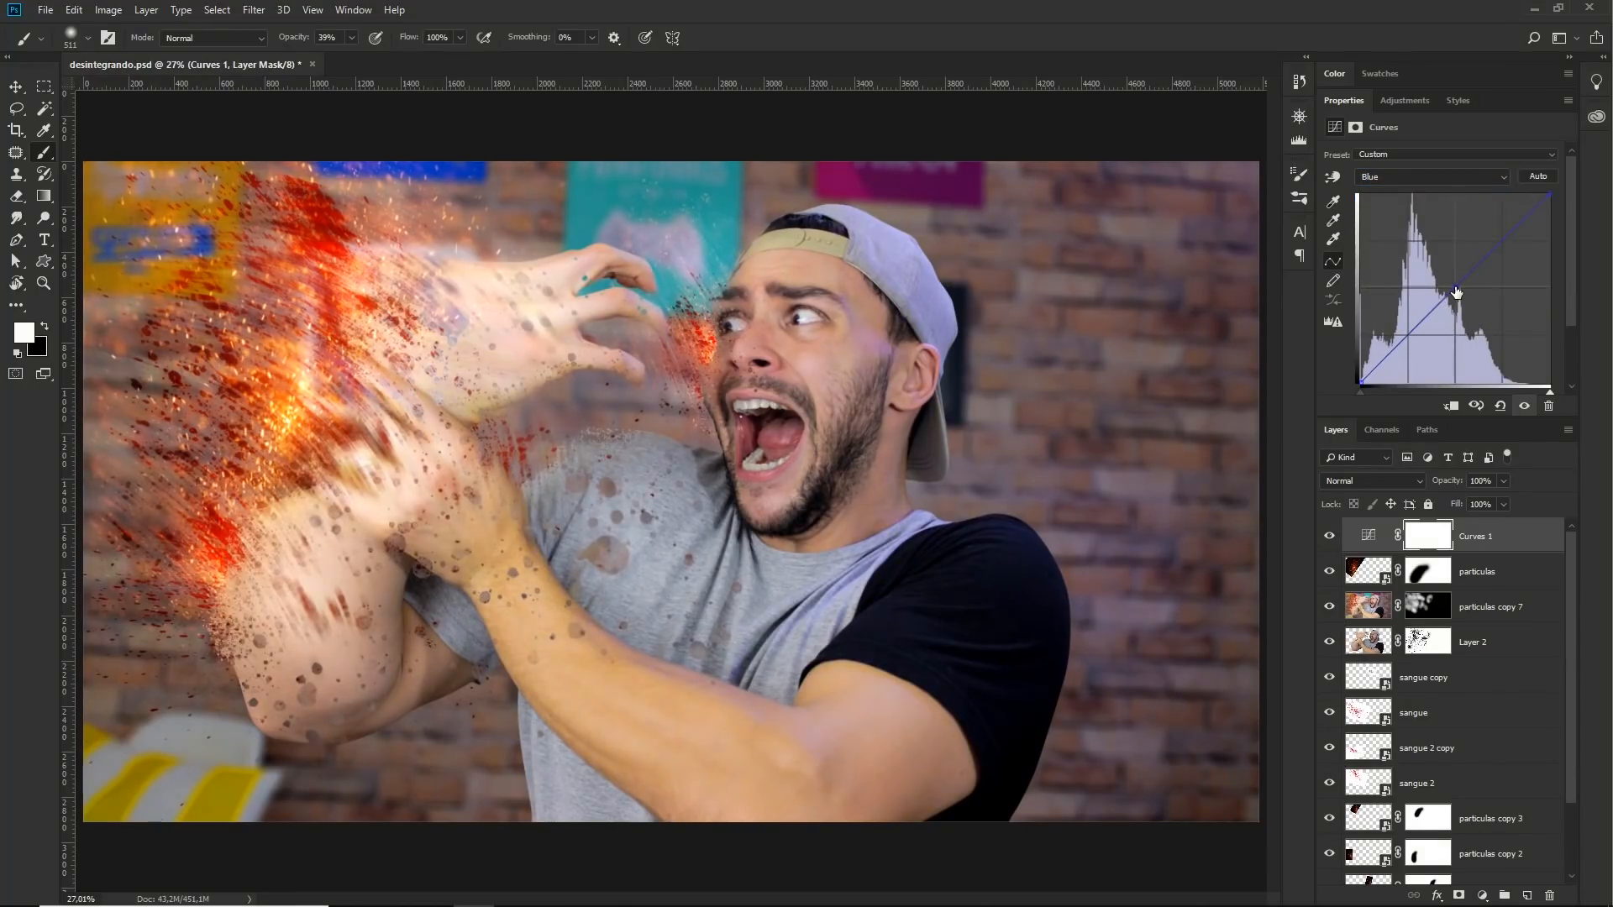
left_click_drag(1362, 383, 1361, 369)
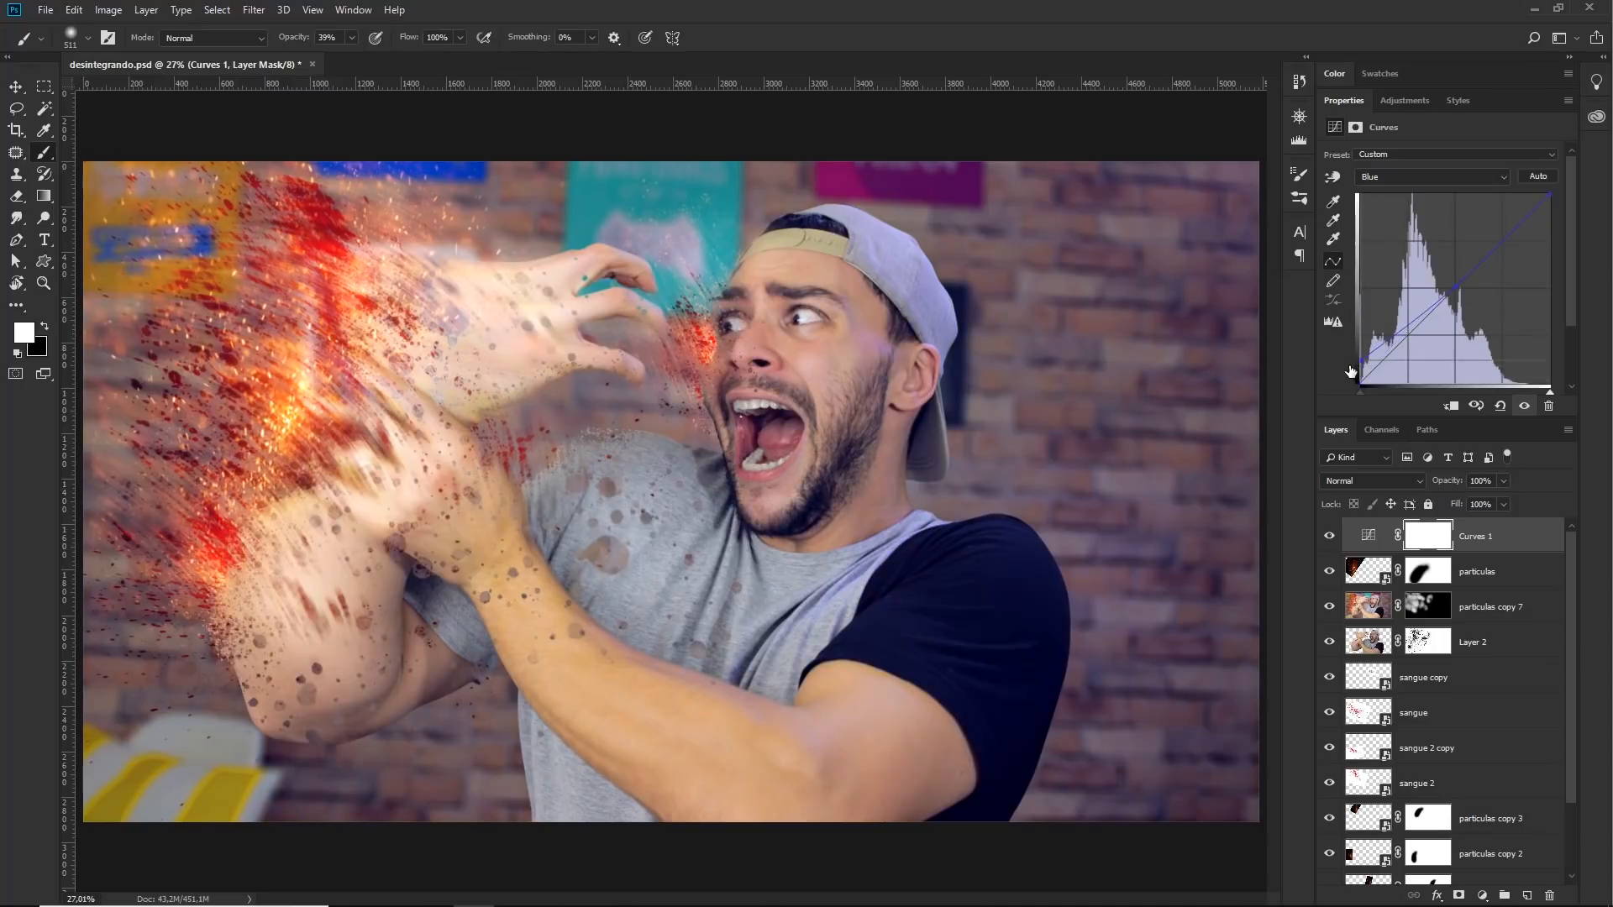
left_click_drag(1458, 288, 1457, 292)
- Compare the whole image with the Curves 1 adjustment hidden and shown
key("ctrl+minus")
left_click(1329, 536)
left_click(1330, 536)
left_click(1329, 536)
left_click(1329, 536)
left_click(1329, 536)
left_click(1329, 536)
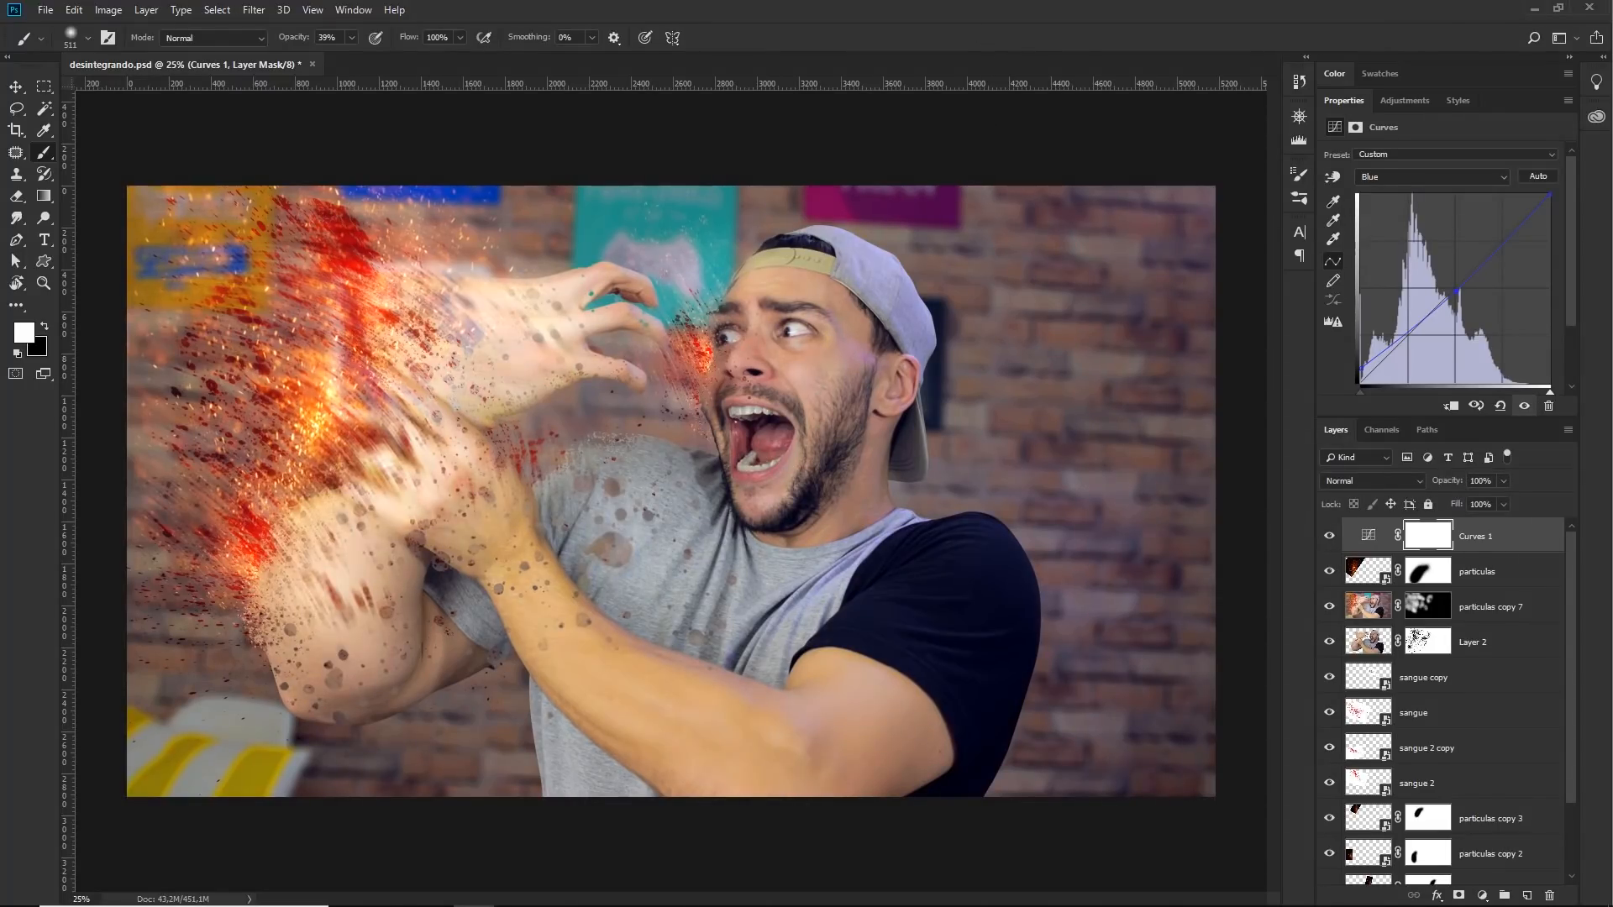